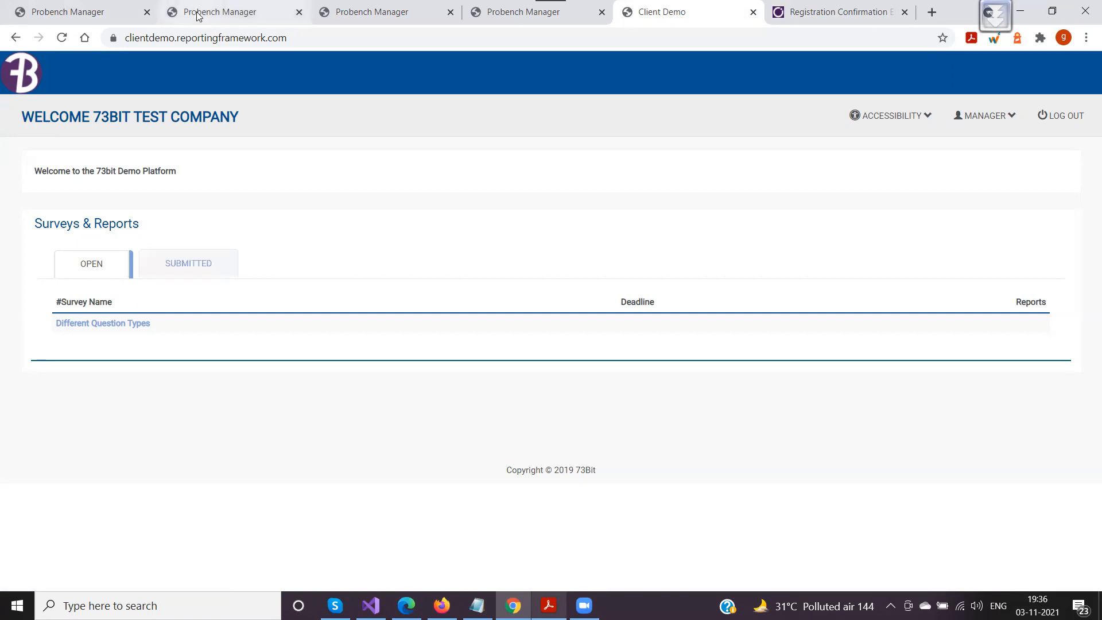
Switch to the Manage Participants page and expand the Setup menu in the sidebar
click(105, 18)
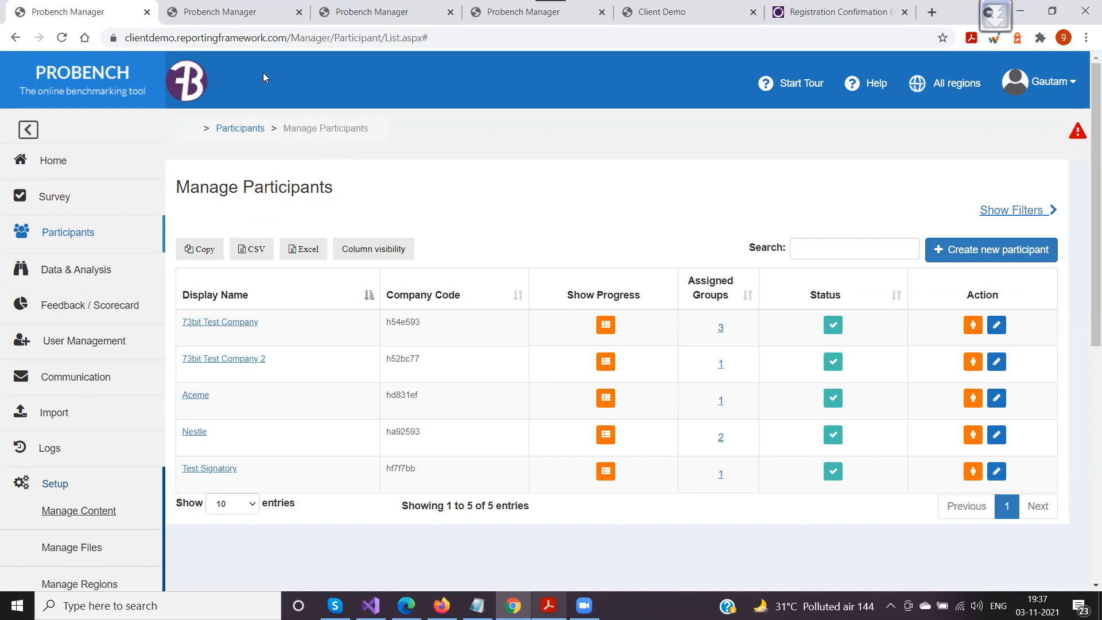
scroll(319, 201, down, 4)
scroll(319, 204, down, 1)
scroll(168, 321, up, 5)
scroll(240, 195, down, 4)
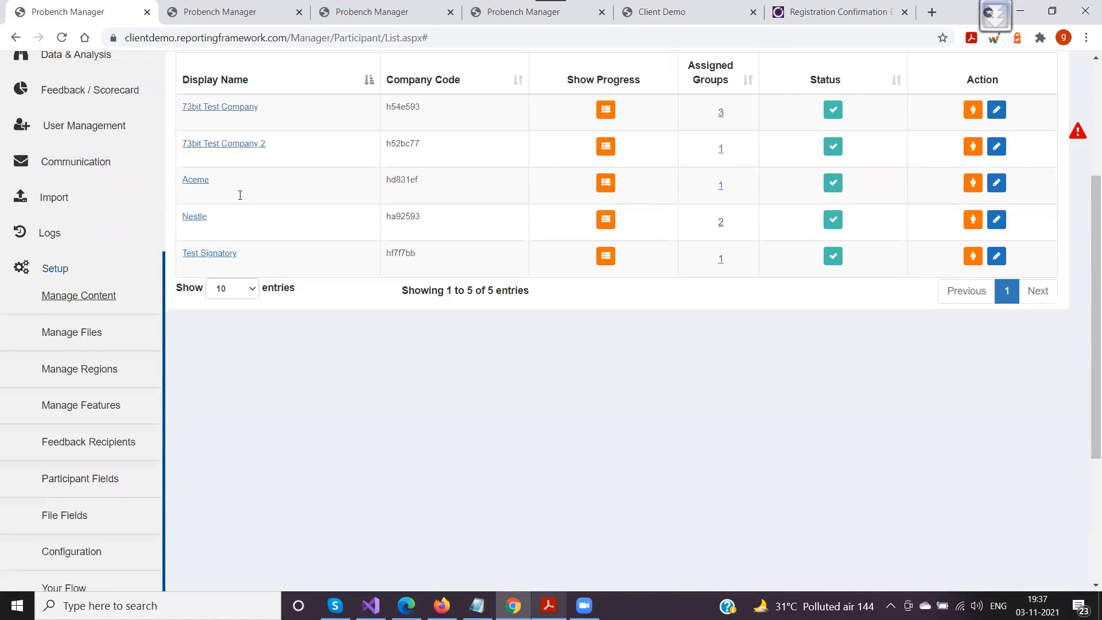
click(52, 270)
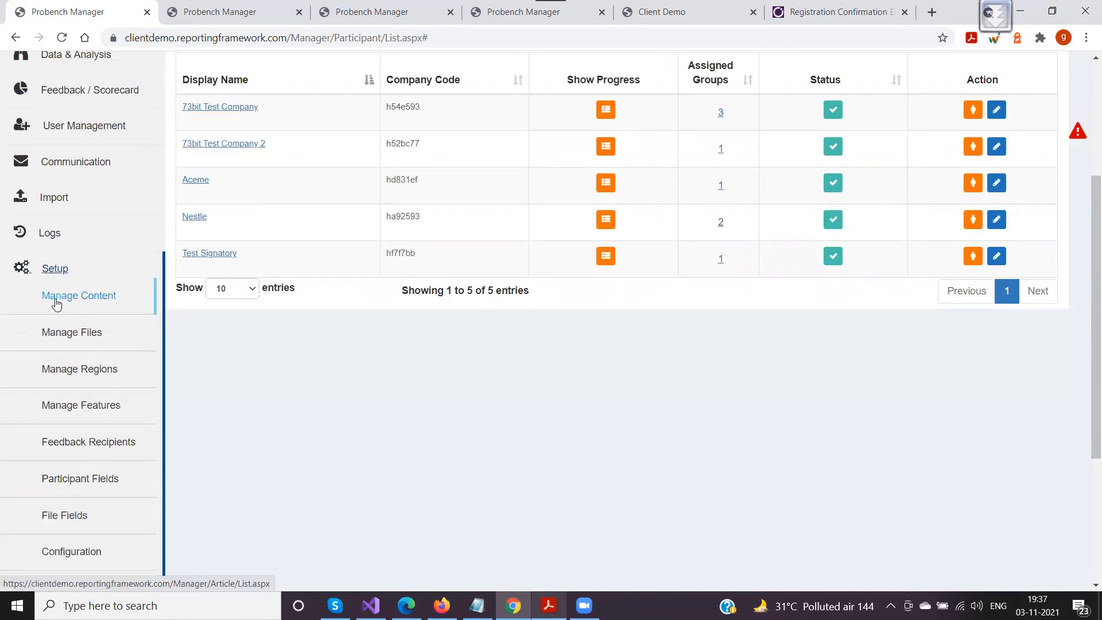
Open Setup > Manage Content and scroll through its 47 content entries
click(76, 303)
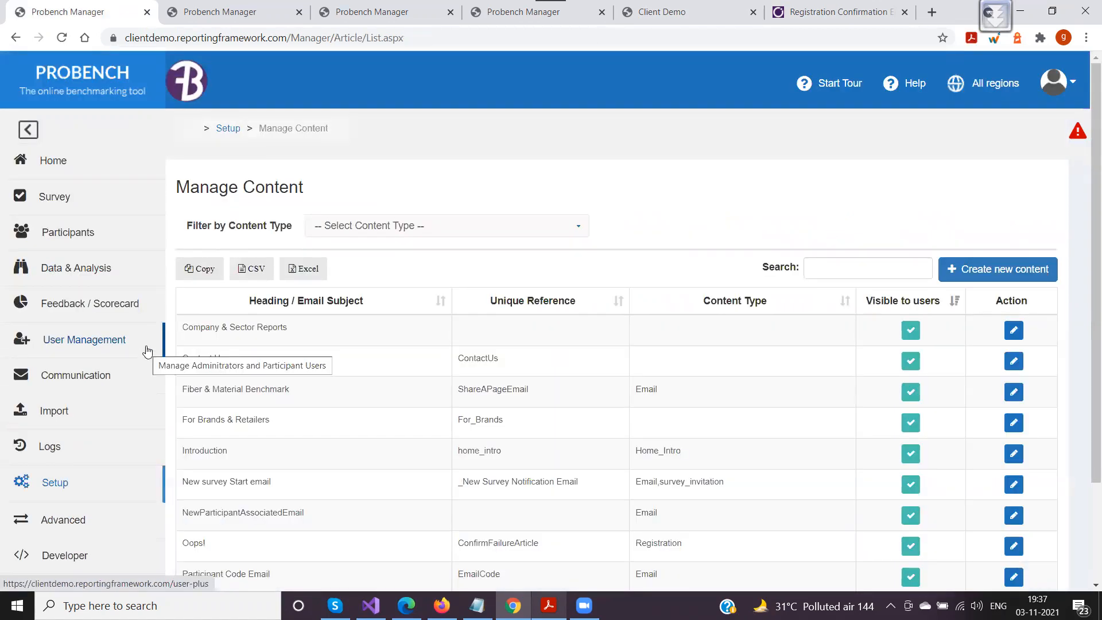
scroll(476, 155, down, 3)
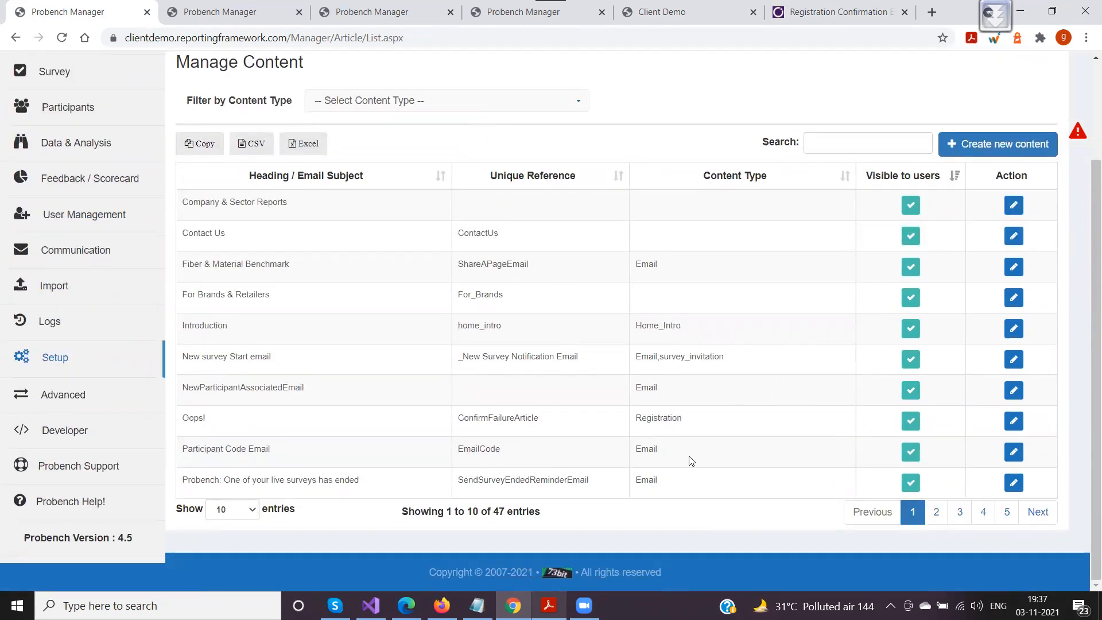
scroll(443, 381, up, 2)
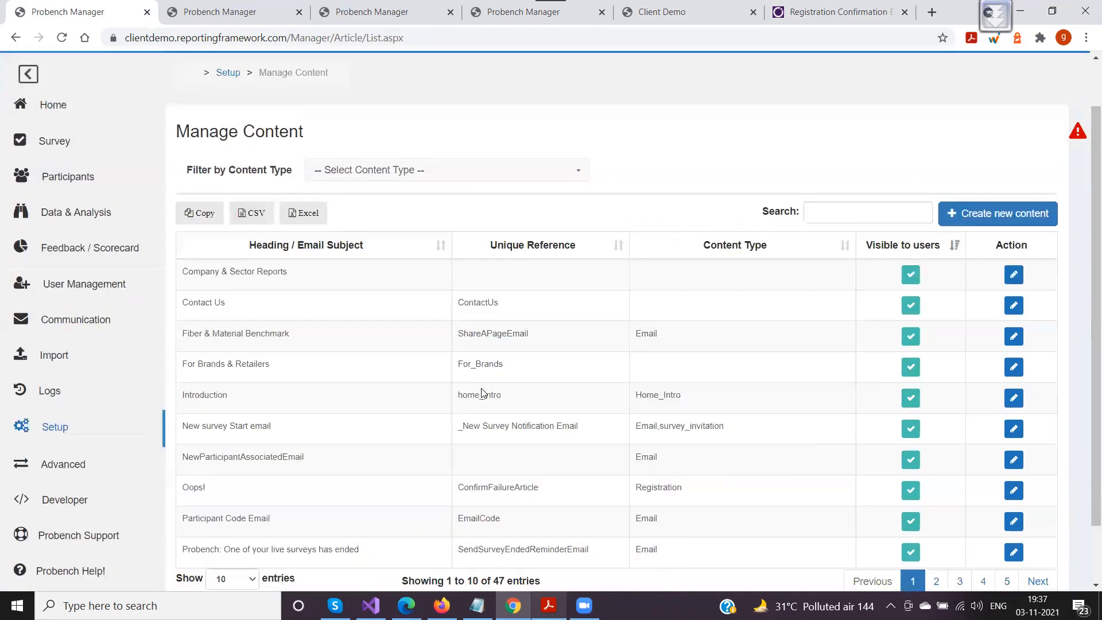
scroll(482, 393, down, 2)
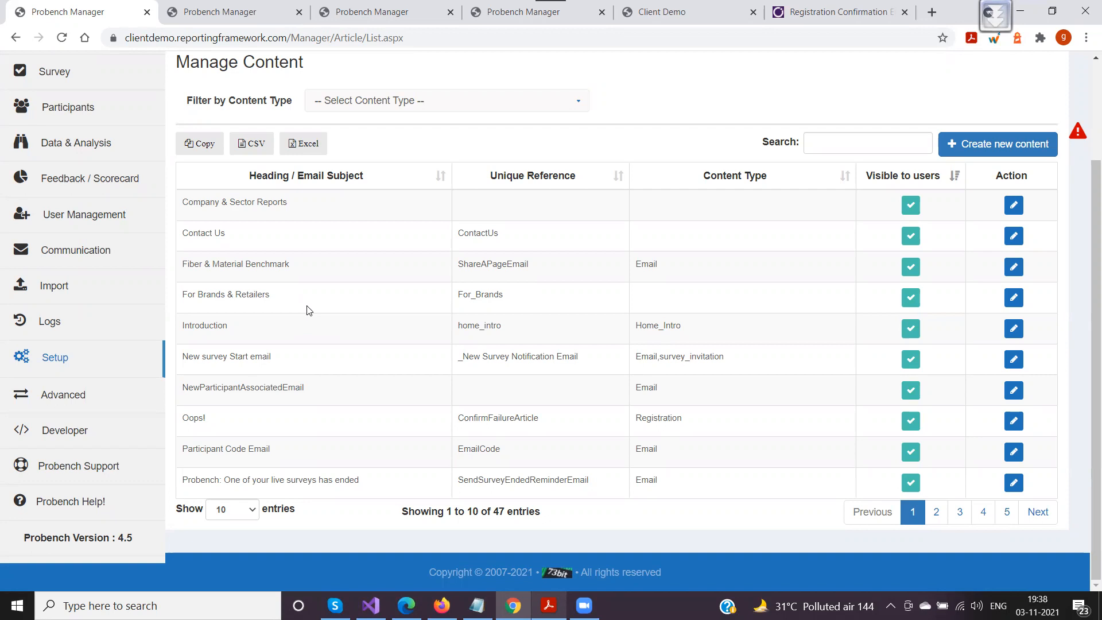
scroll(352, 359, up, 1)
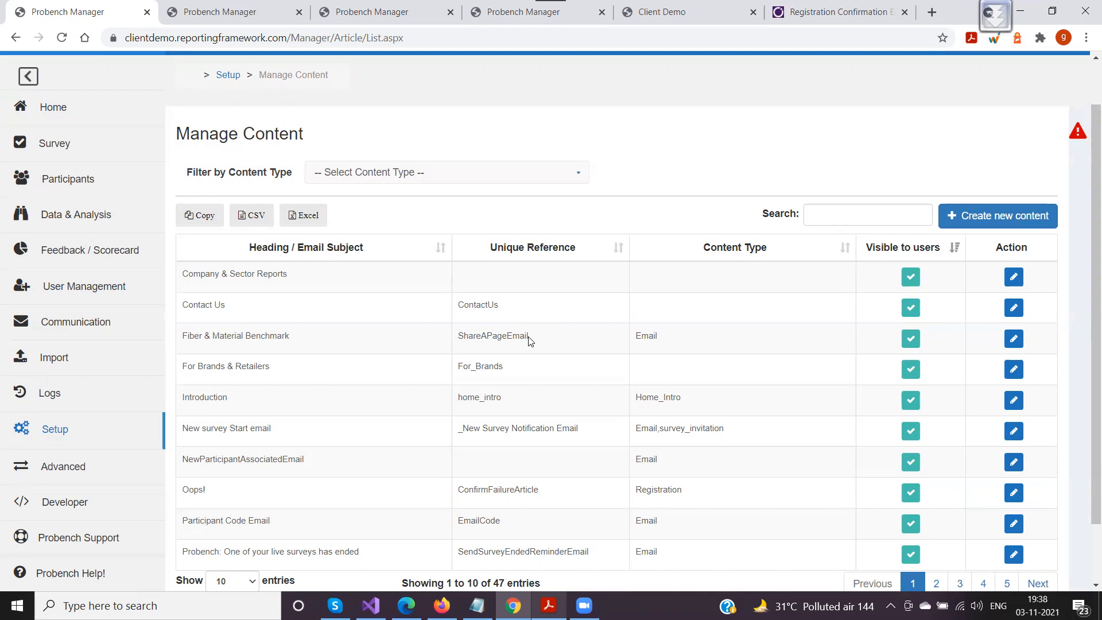
Filter the content list by the Email content type
click(387, 180)
click(386, 177)
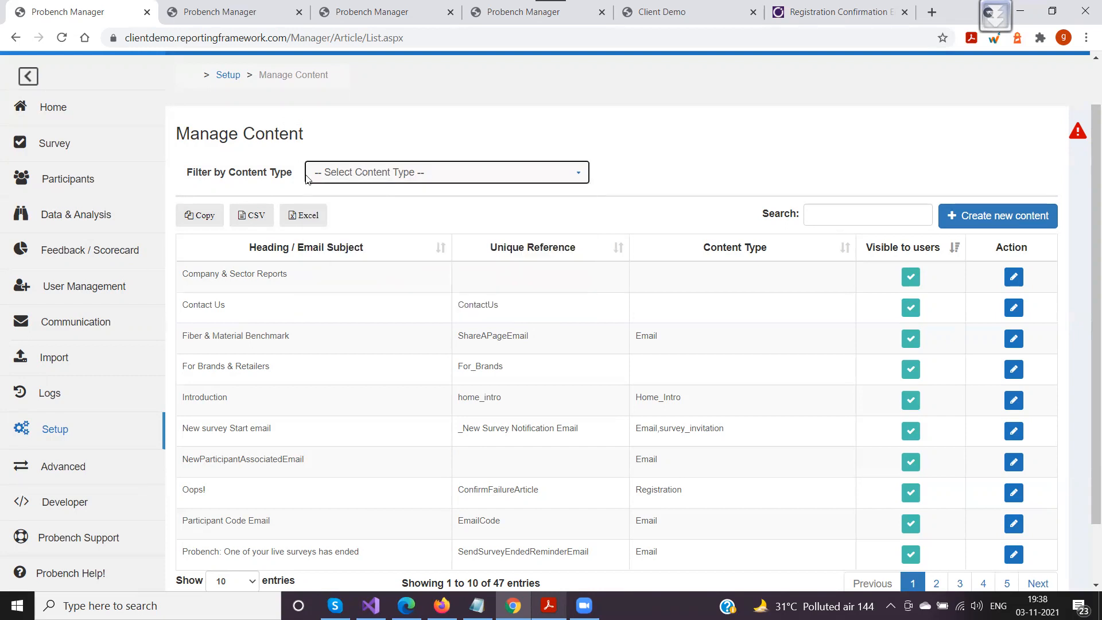
drag(187, 174, 290, 178)
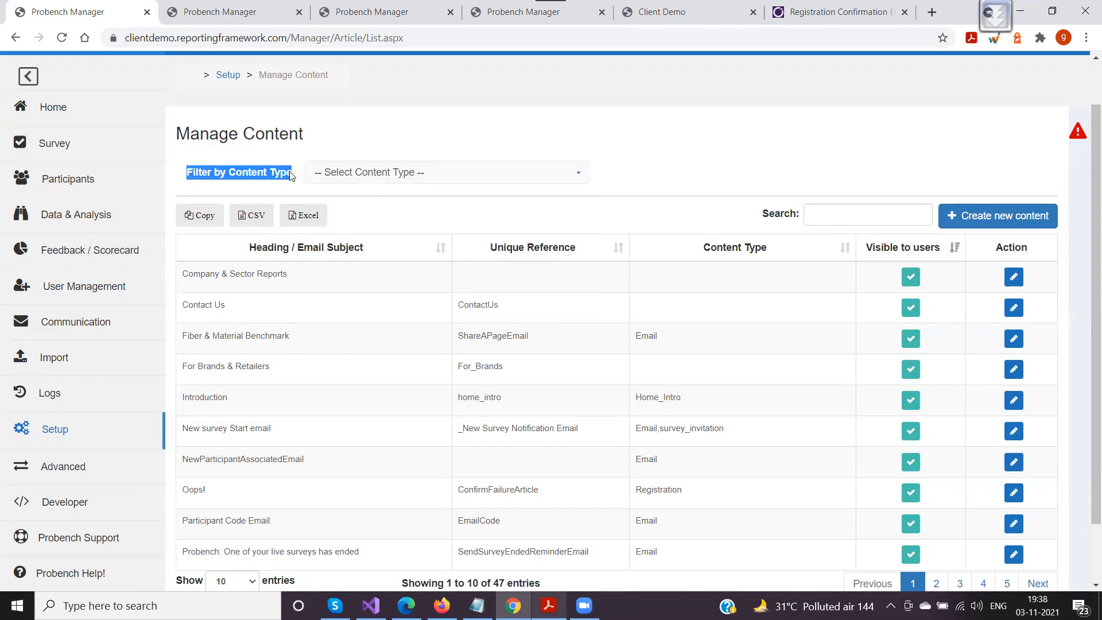
click(249, 185)
click(377, 179)
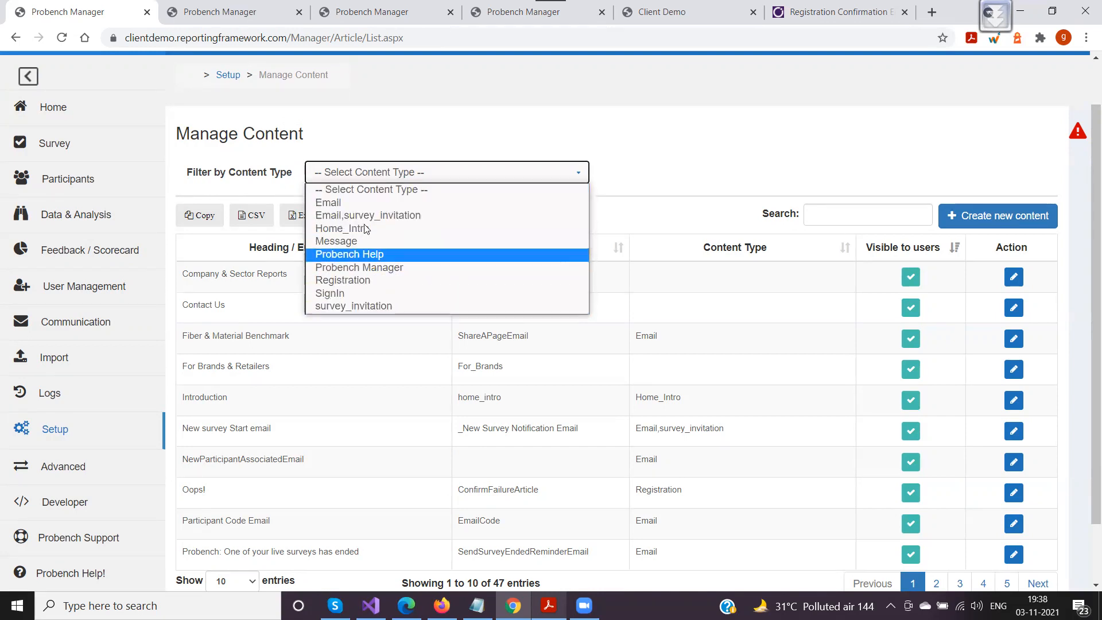
click(340, 202)
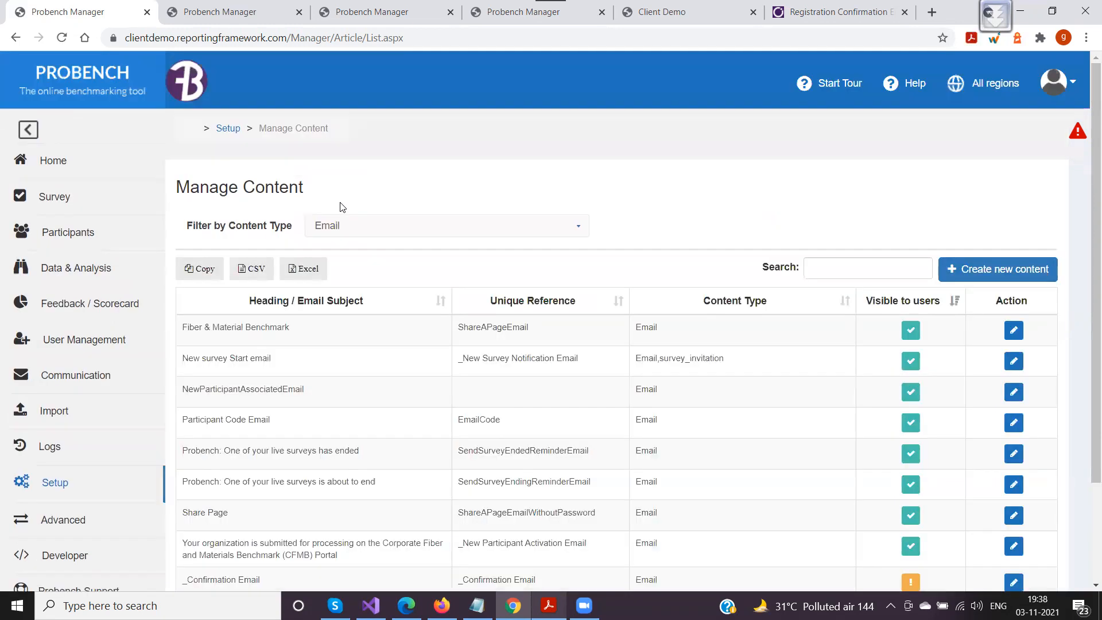
scroll(529, 298, down, 3)
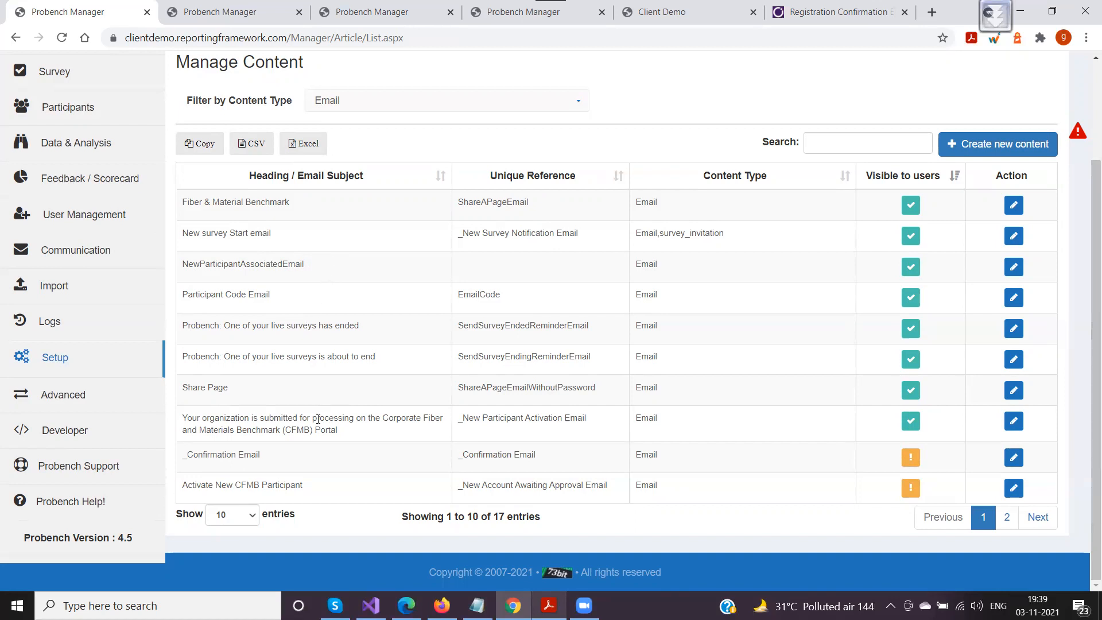
Highlight the Activate New CFMB Participant heading and its _New Account Awaiting Approval Email reference
drag(268, 458, 180, 462)
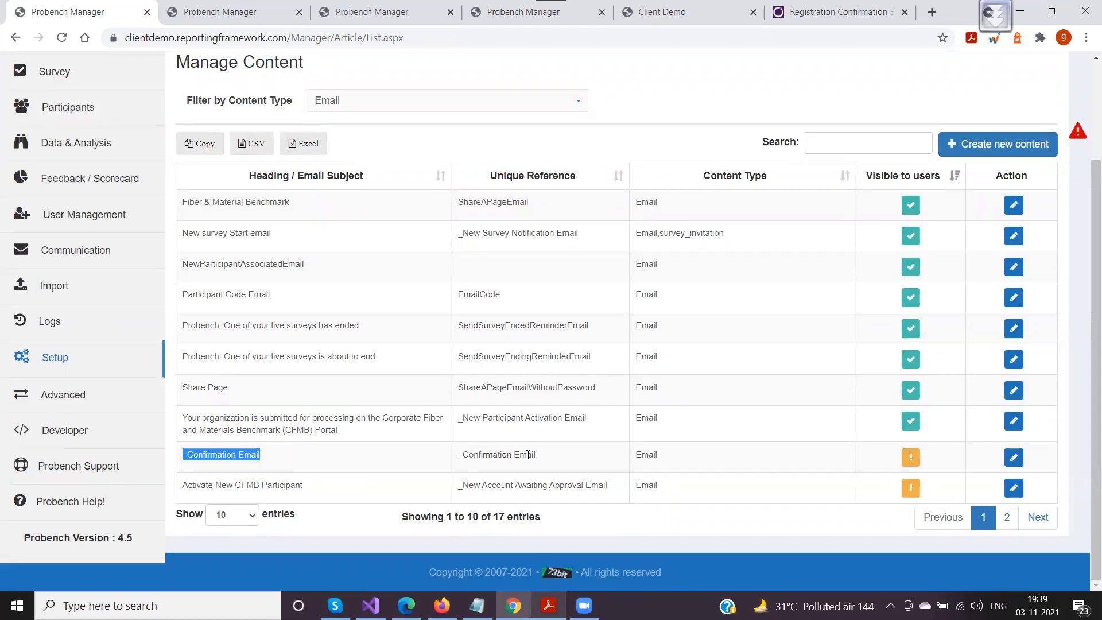
drag(181, 485, 472, 495)
drag(615, 487, 454, 487)
click(311, 480)
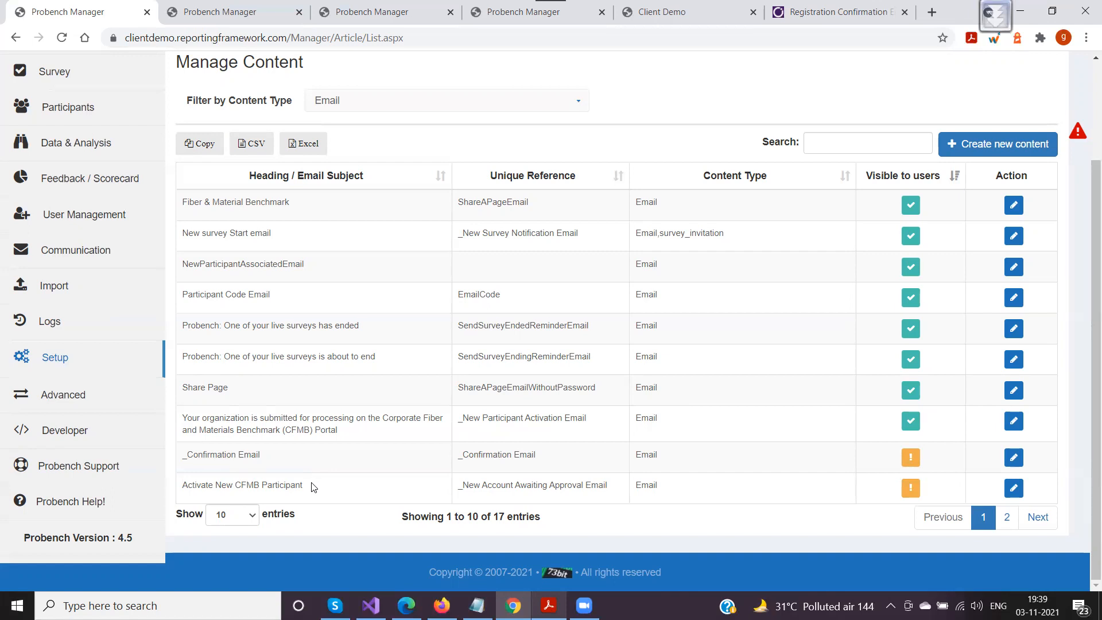
triple_click(310, 490)
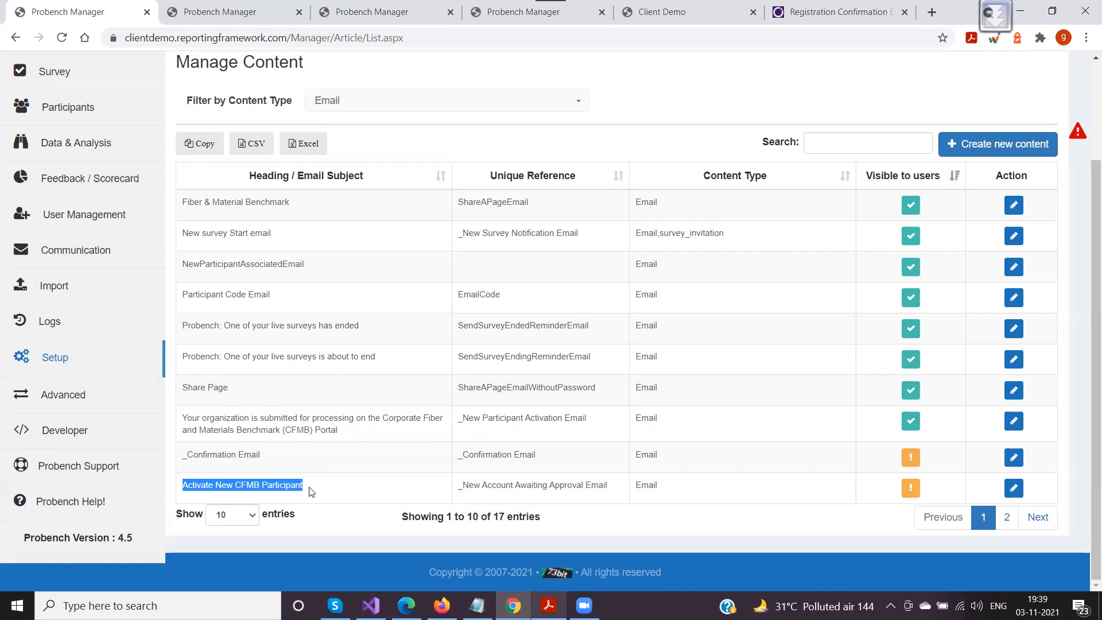
drag(459, 487, 611, 487)
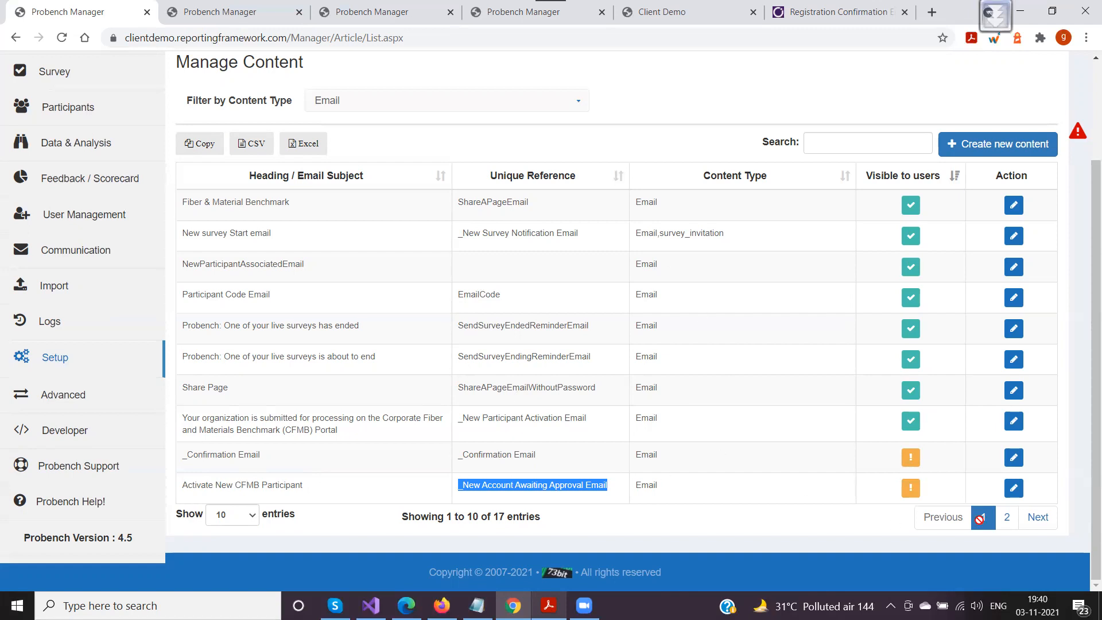
Go to page 2 of the email templates and highlight Submission Email and _Survey Submitted Email
click(1007, 517)
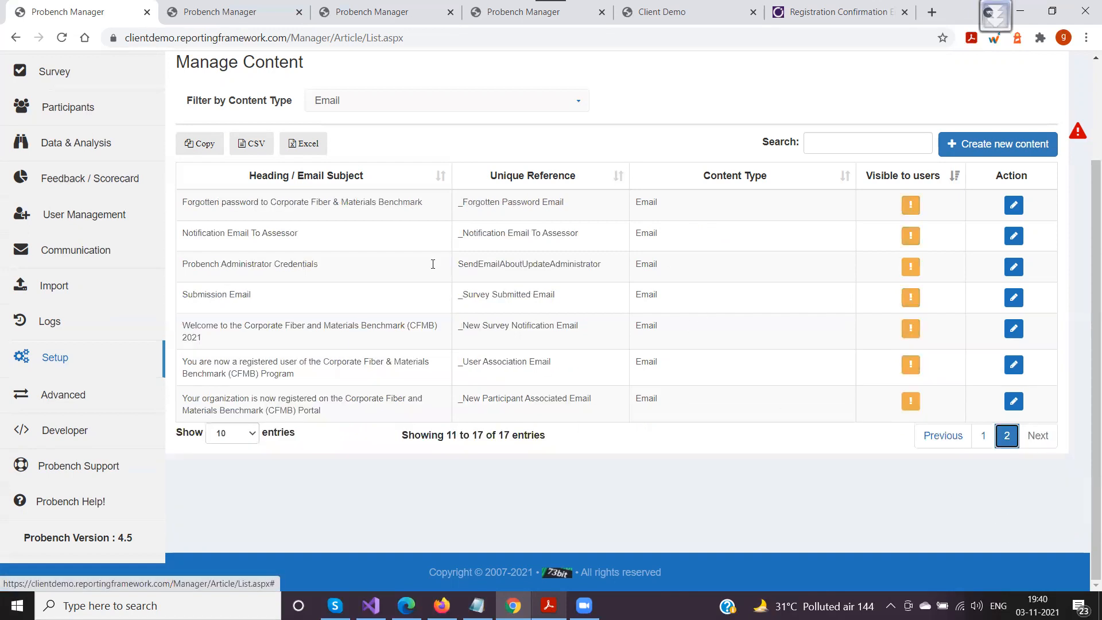
drag(255, 296, 174, 295)
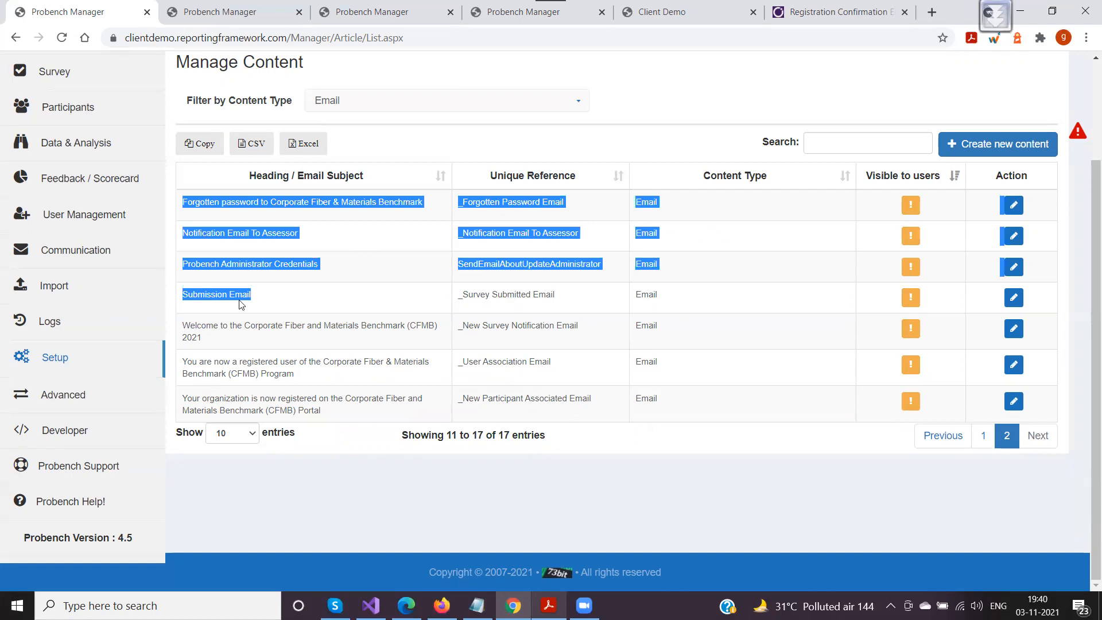
click(510, 302)
drag(565, 297, 450, 294)
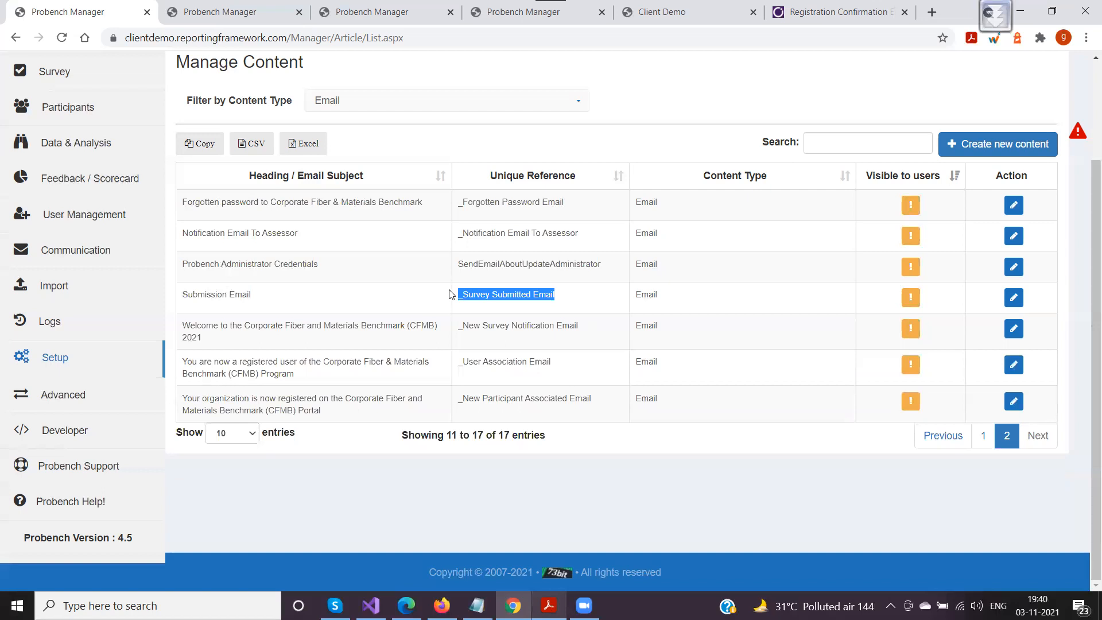
drag(279, 295, 181, 295)
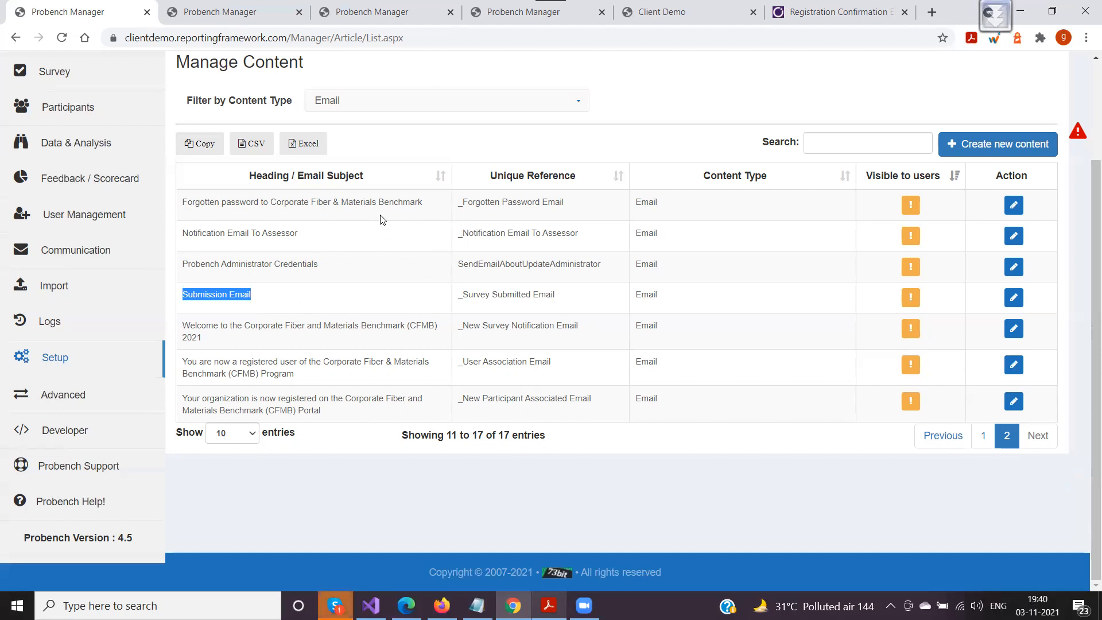
click(352, 104)
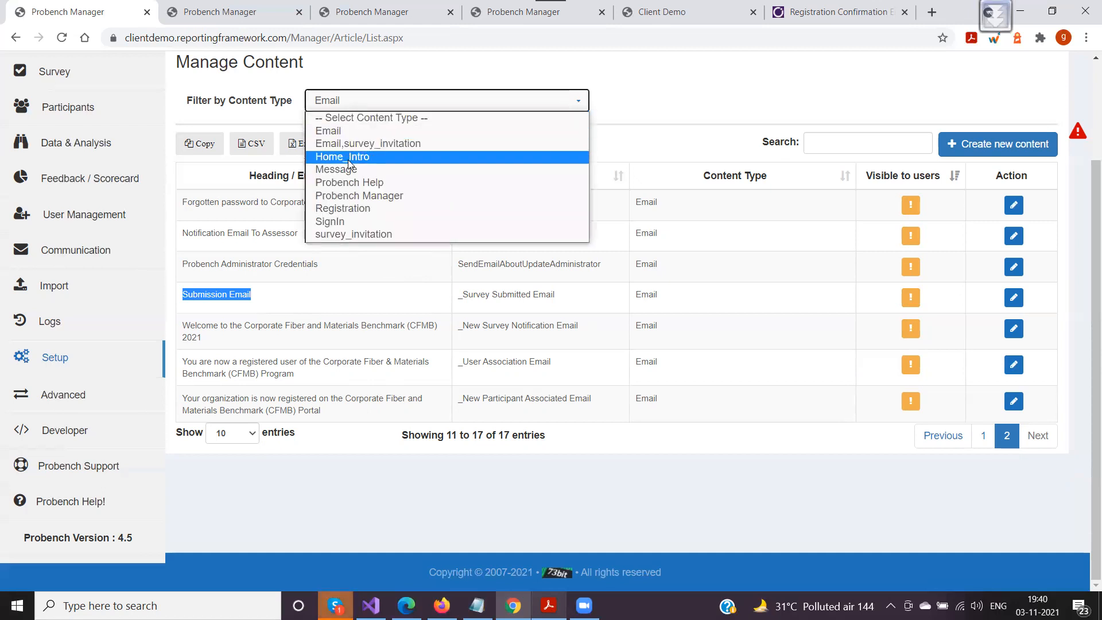
Filter the content list to Home_Intro and compare it with the client home welcome message
click(348, 159)
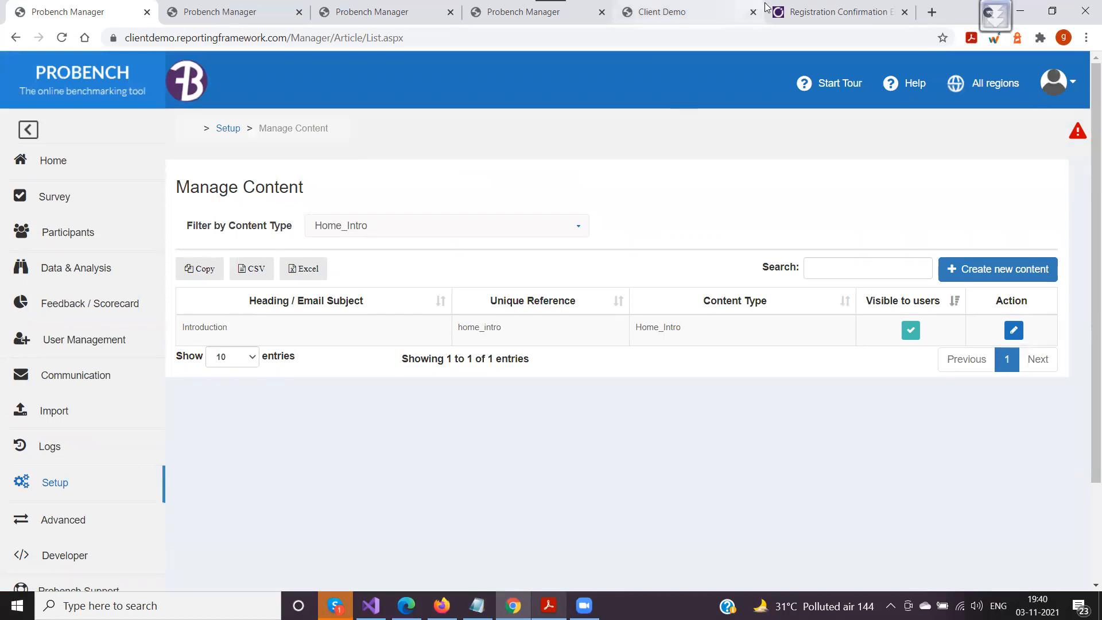
click(685, 15)
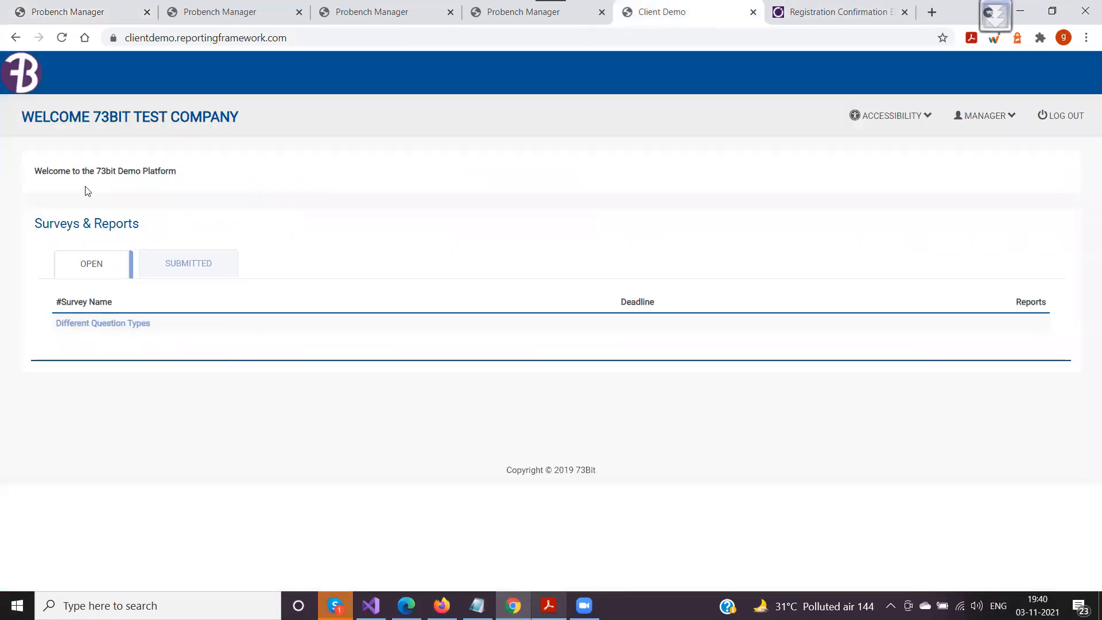
drag(32, 172, 226, 172)
click(190, 195)
click(69, 16)
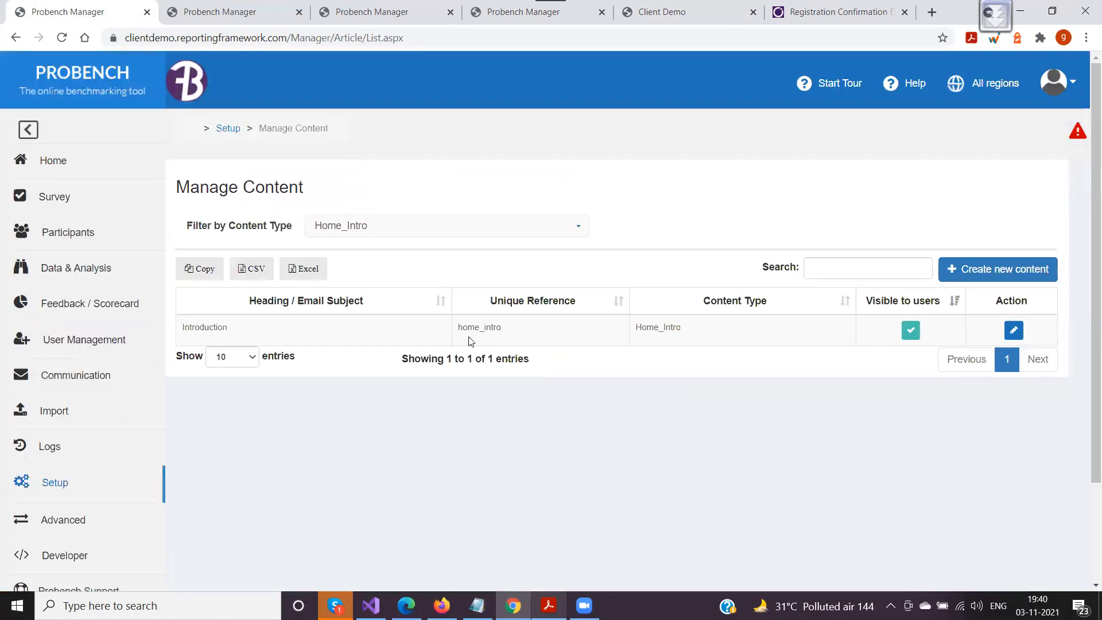
Open the Introduction item's edit page in another tab, review it, then return to the list
click(1013, 332)
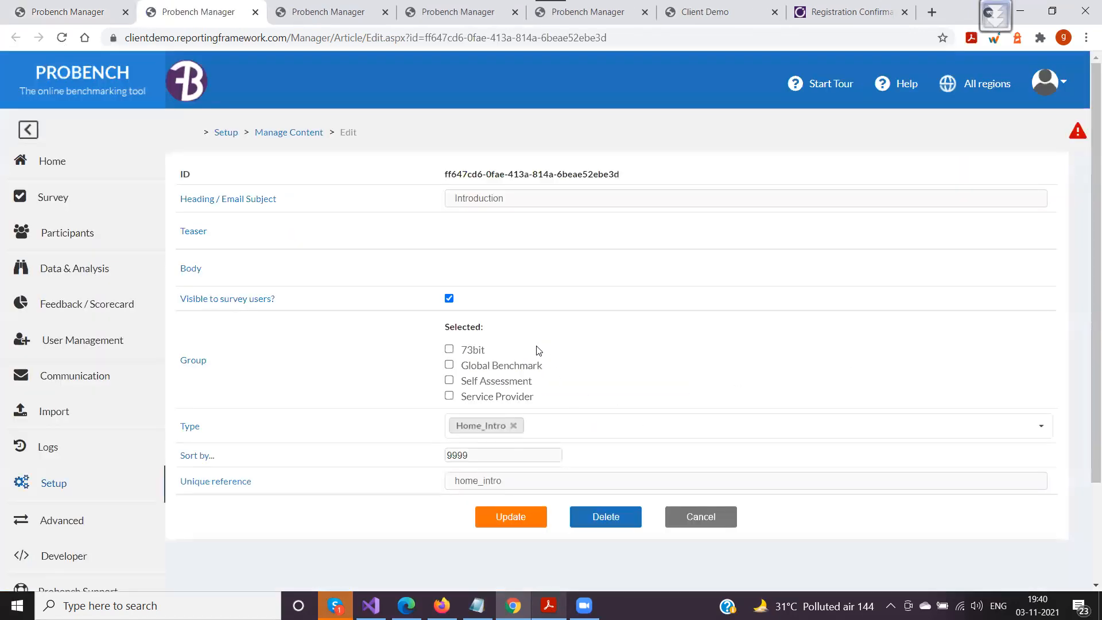
scroll(387, 307, down, 3)
scroll(386, 307, up, 3)
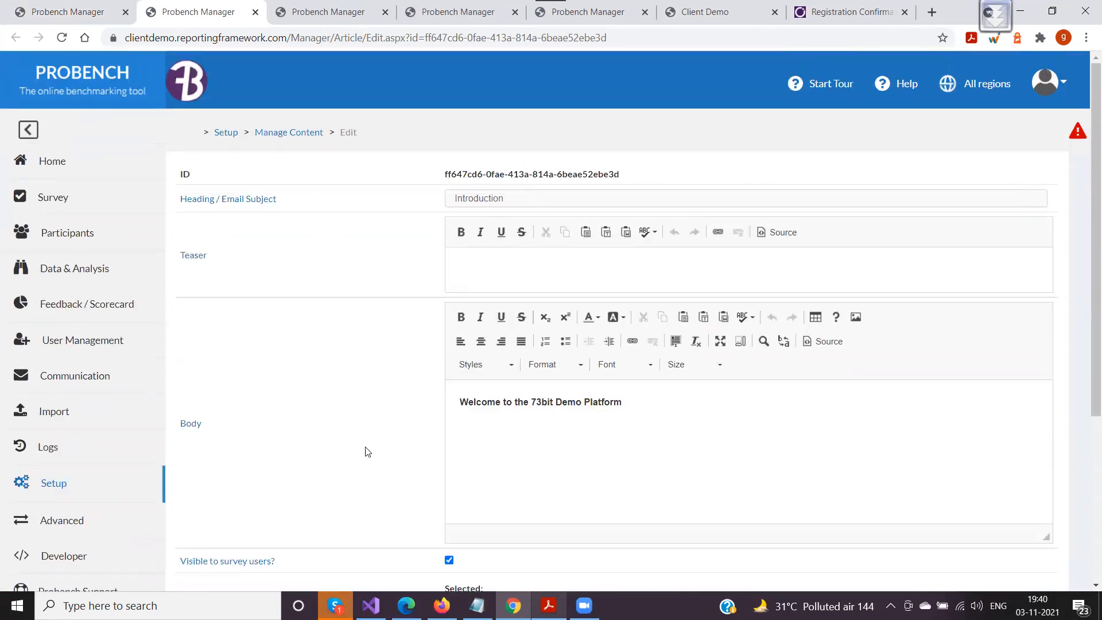
scroll(305, 440, down, 3)
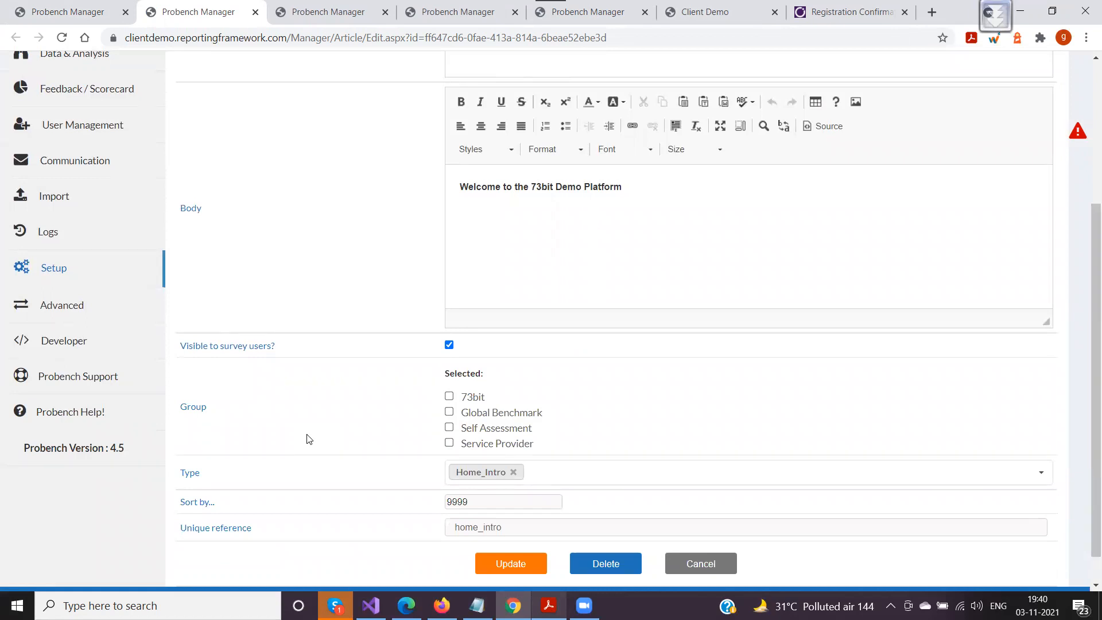
scroll(307, 439, up, 2)
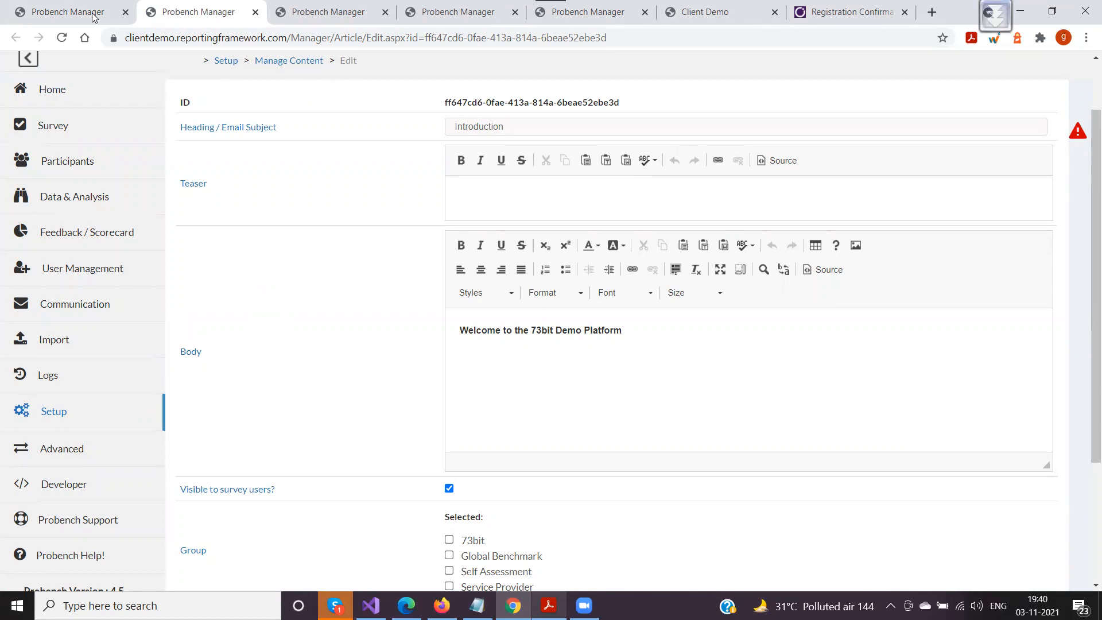
click(74, 12)
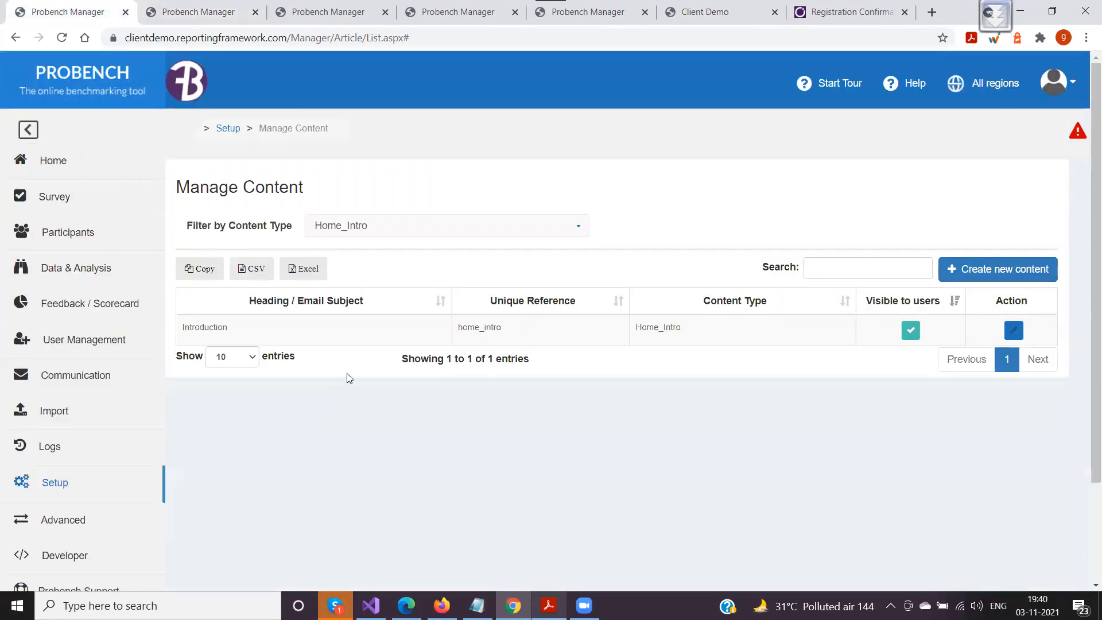
drag(520, 328, 467, 328)
click(352, 227)
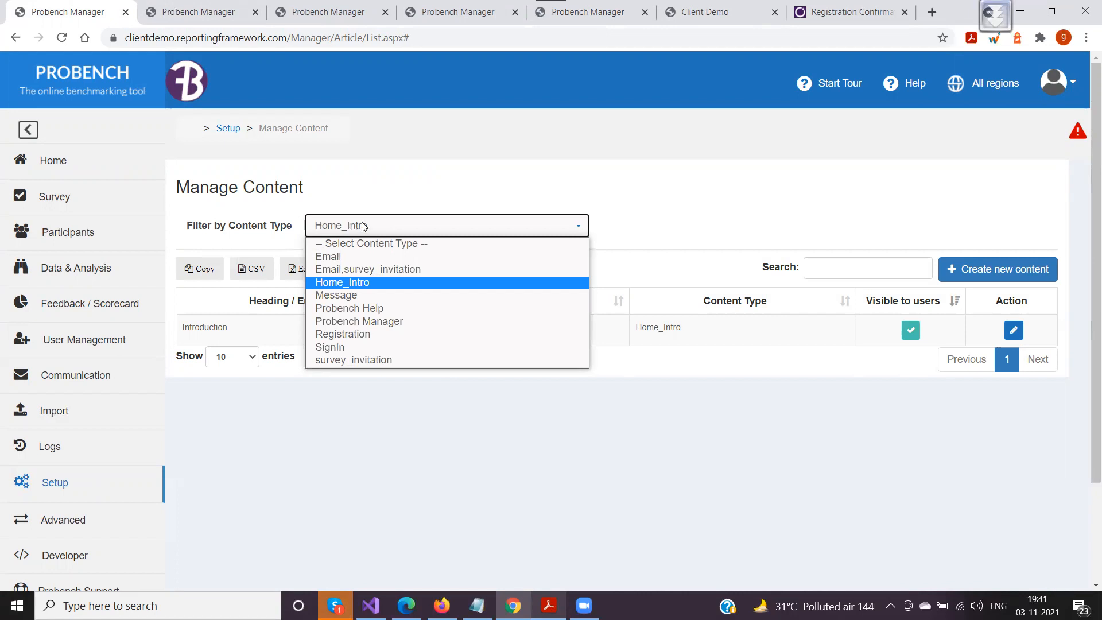
click(352, 359)
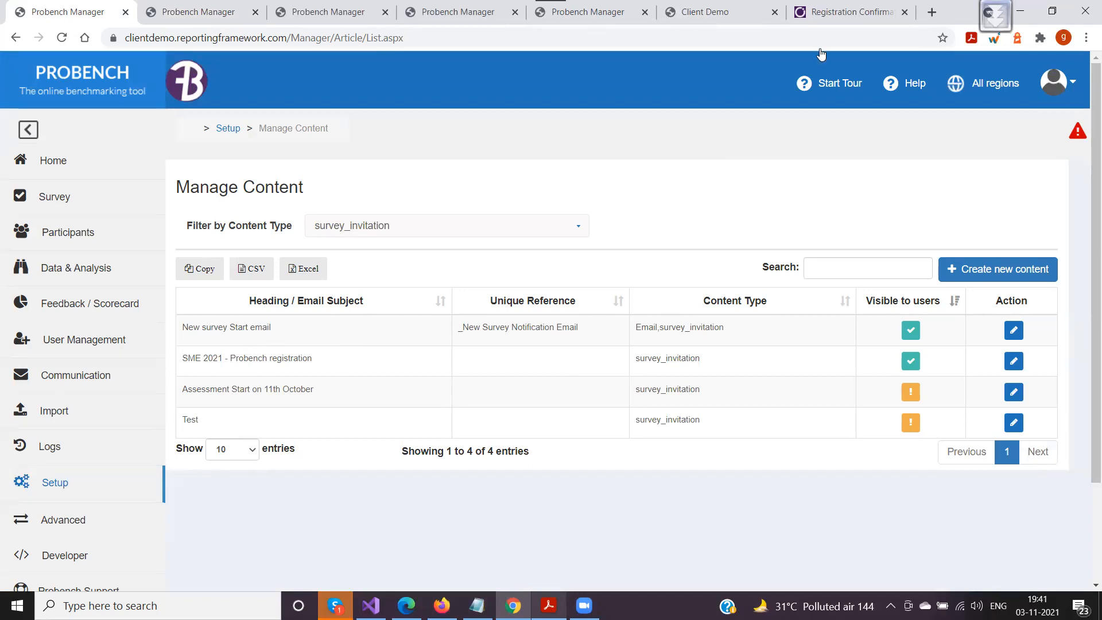
click(720, 11)
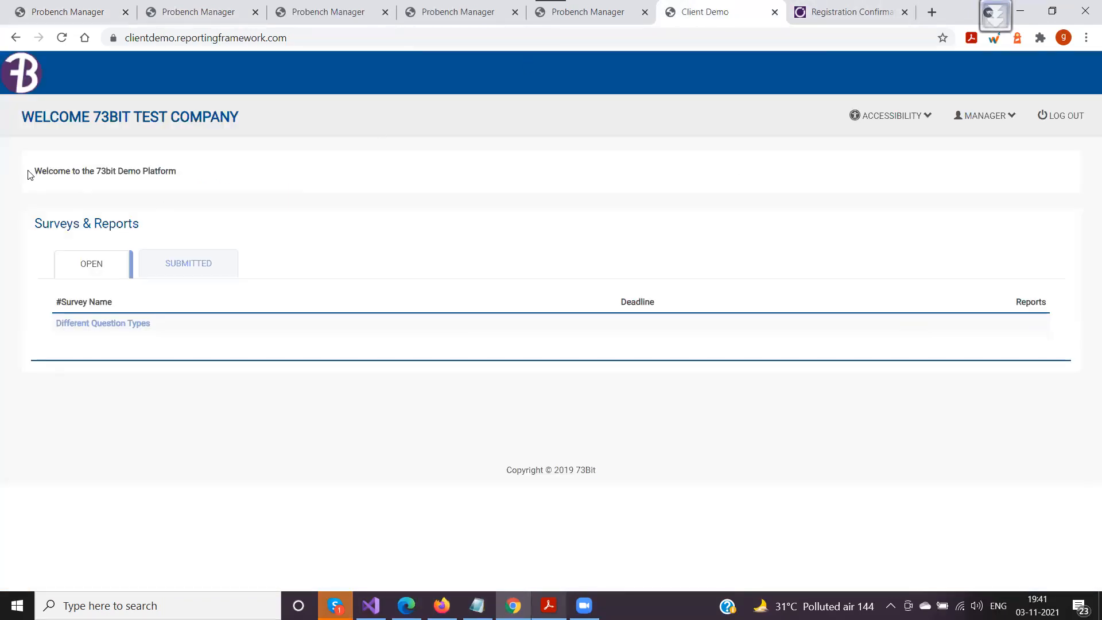
drag(29, 172, 197, 171)
click(57, 173)
drag(32, 173, 245, 175)
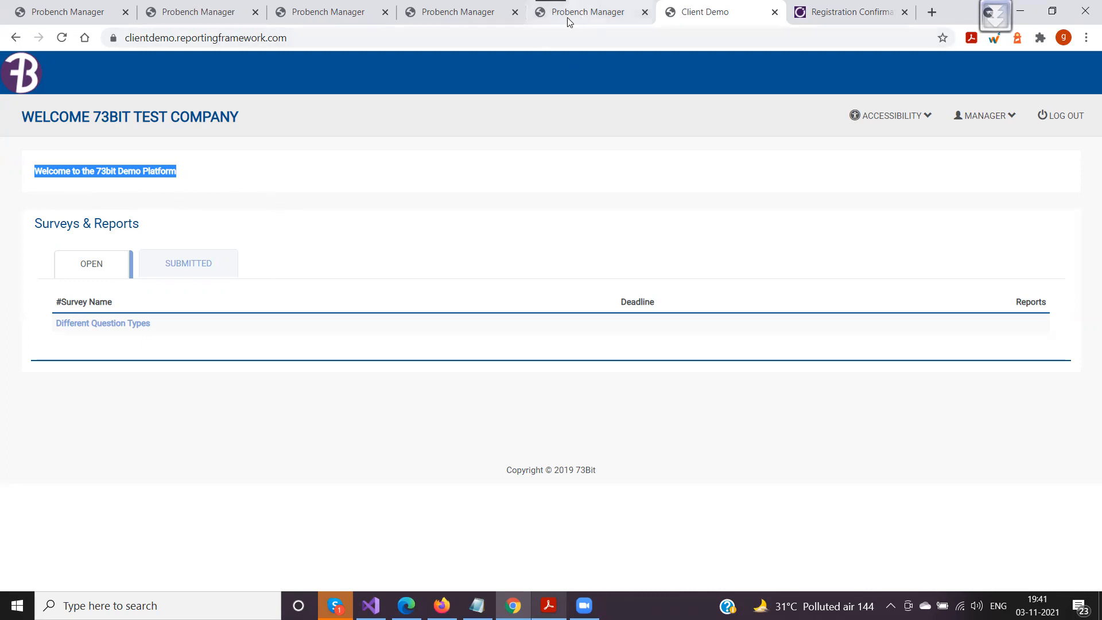
click(105, 22)
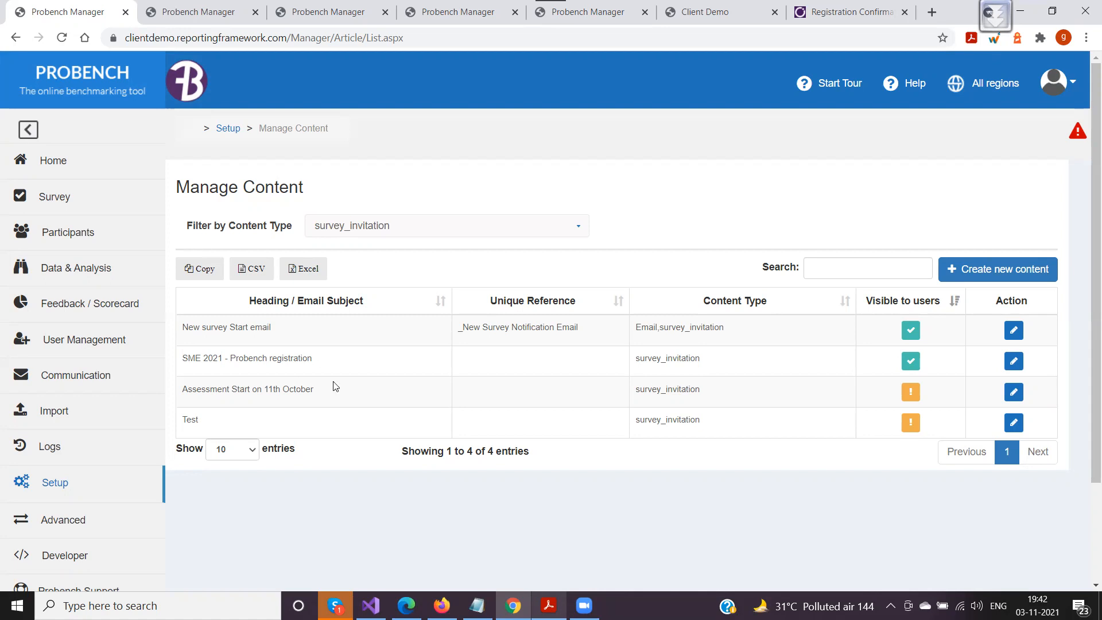
Search the content list for 'registration' across all content types
click(823, 265)
double_click(290, 358)
key(ctrl+c)
click(826, 265)
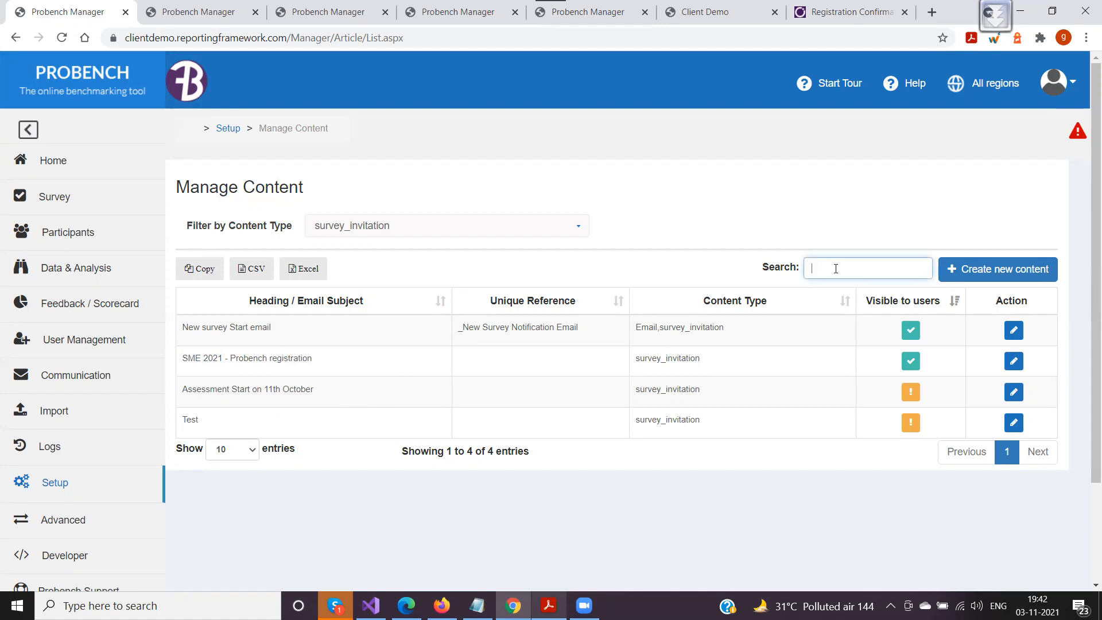
key(ctrl+v)
double_click(325, 327)
key(ctrl+c)
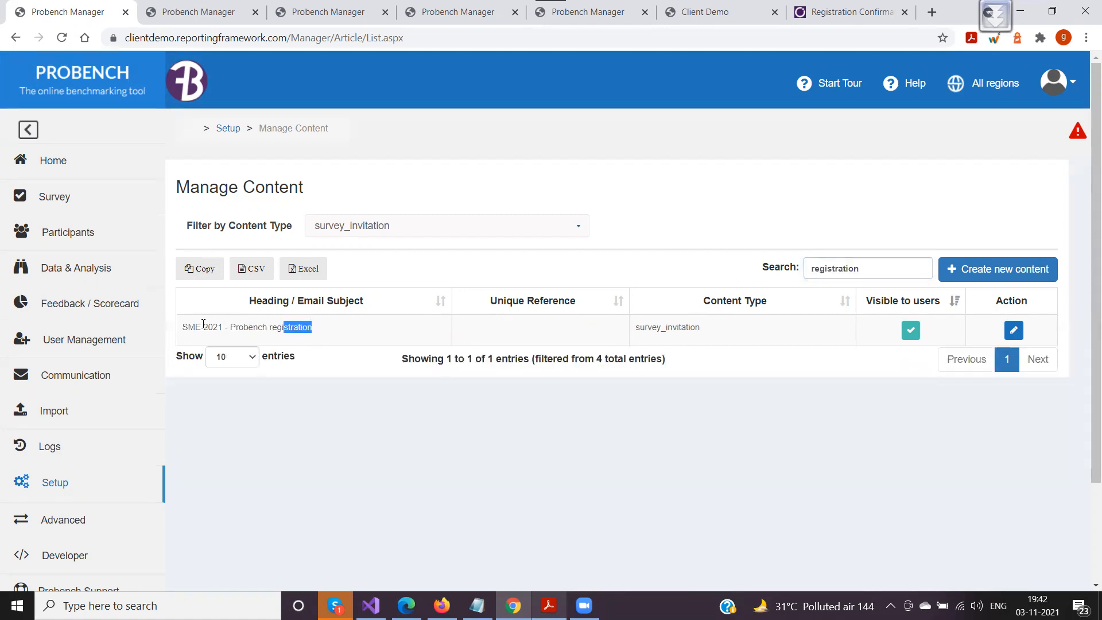
drag(325, 327, 175, 327)
click(412, 222)
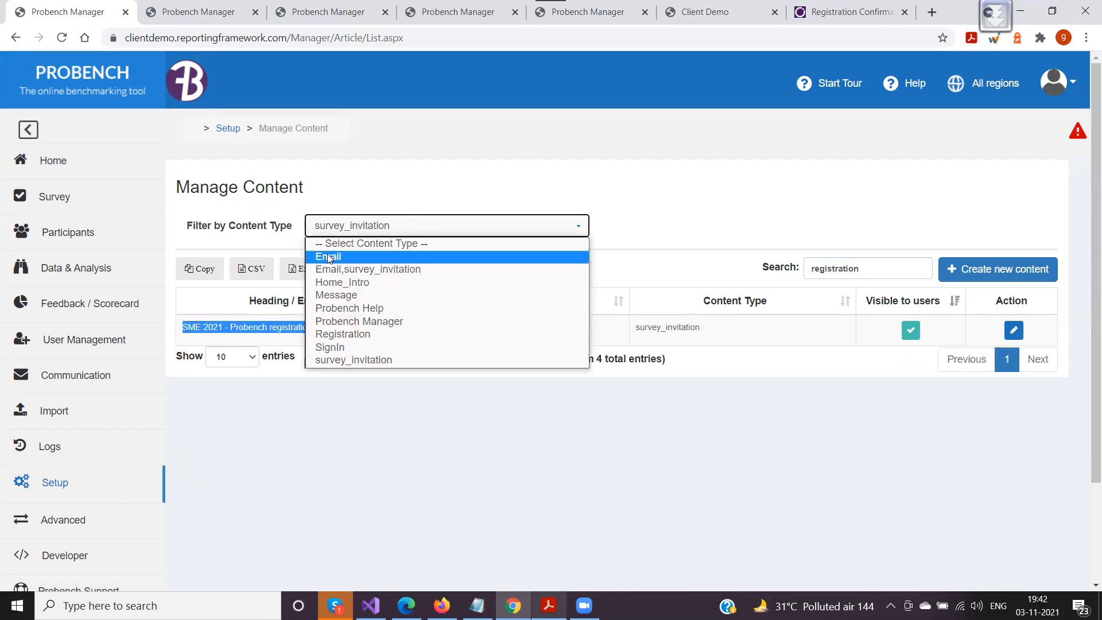
click(359, 244)
click(849, 262)
key(ctrl+v)
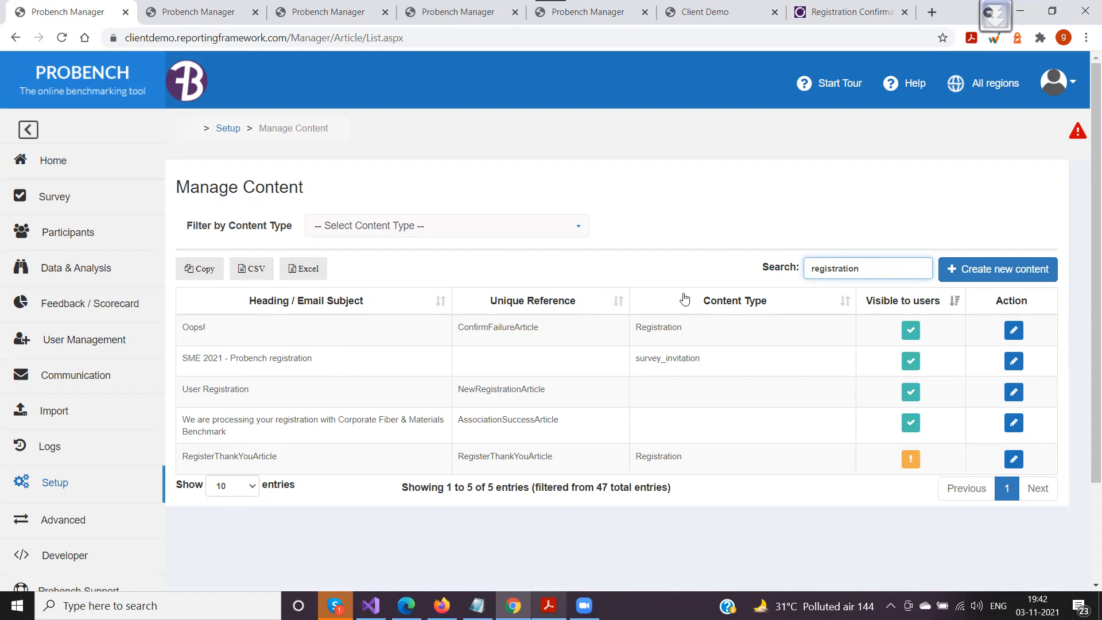
Sort the results by Unique Reference descending, then view the client welcome page
click(494, 303)
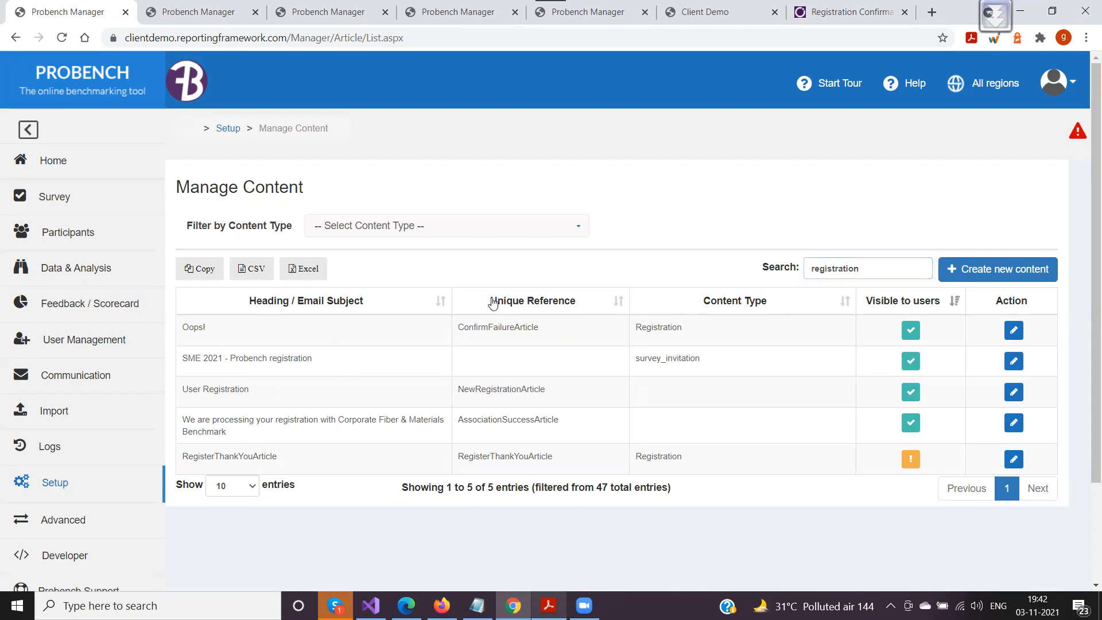
click(576, 303)
click(529, 303)
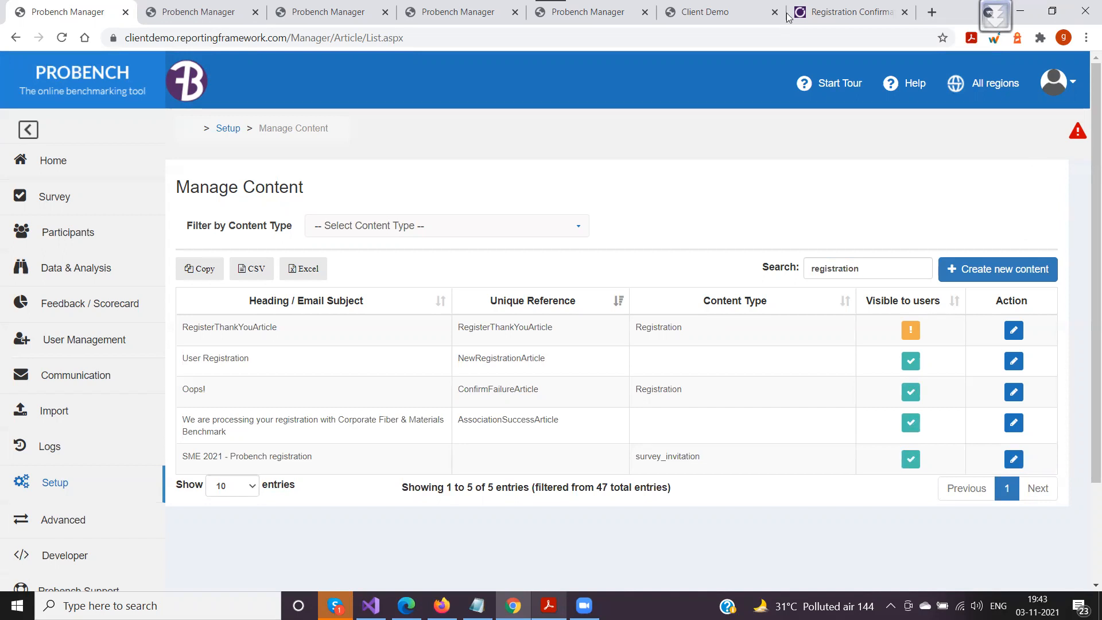
click(724, 13)
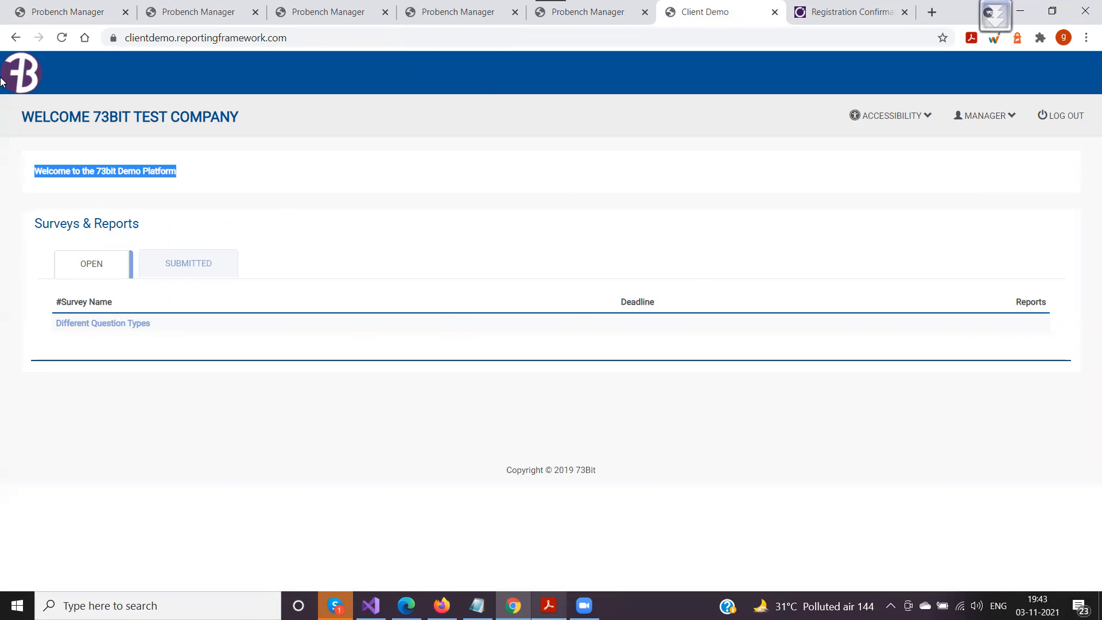
Return to the Manage Content list and edit the RegisterThankYouArticle entry
click(42, 12)
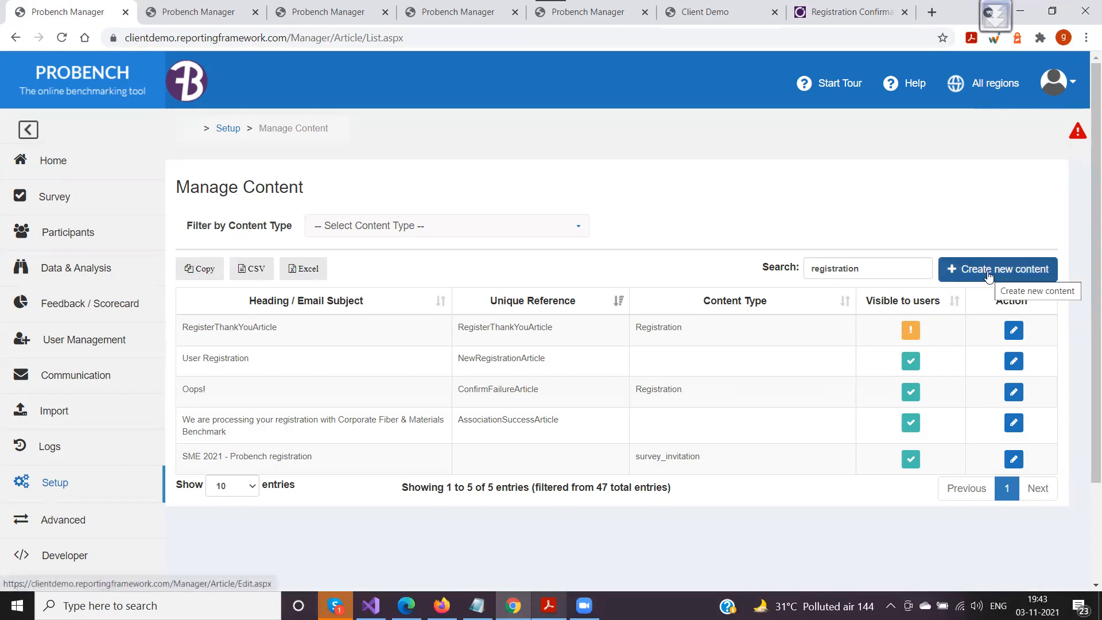
click(1014, 336)
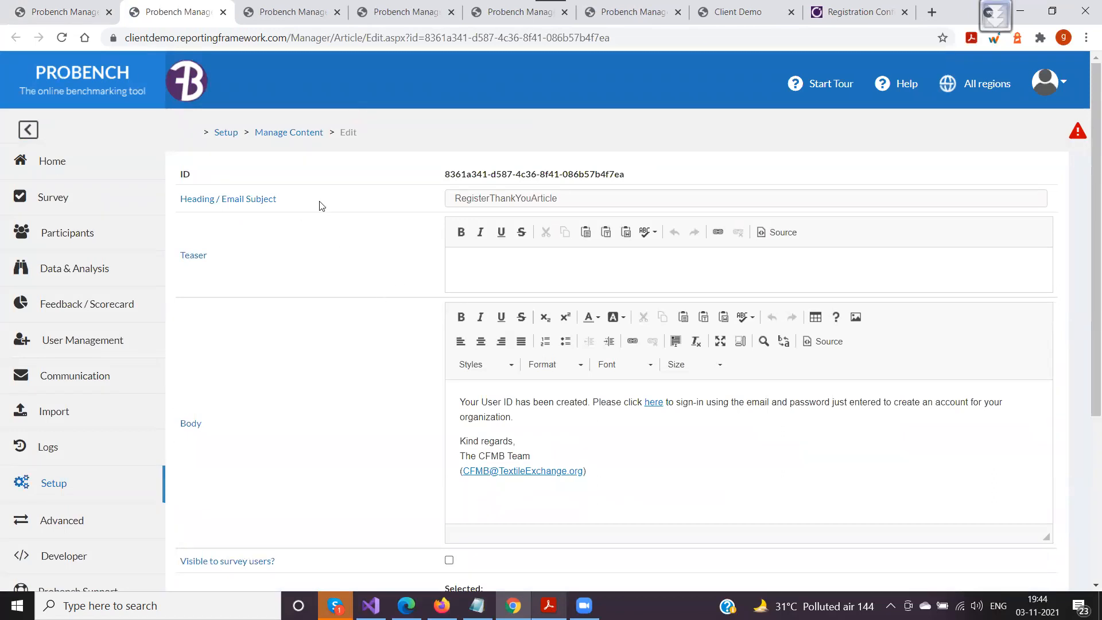
scroll(321, 201, down, 1)
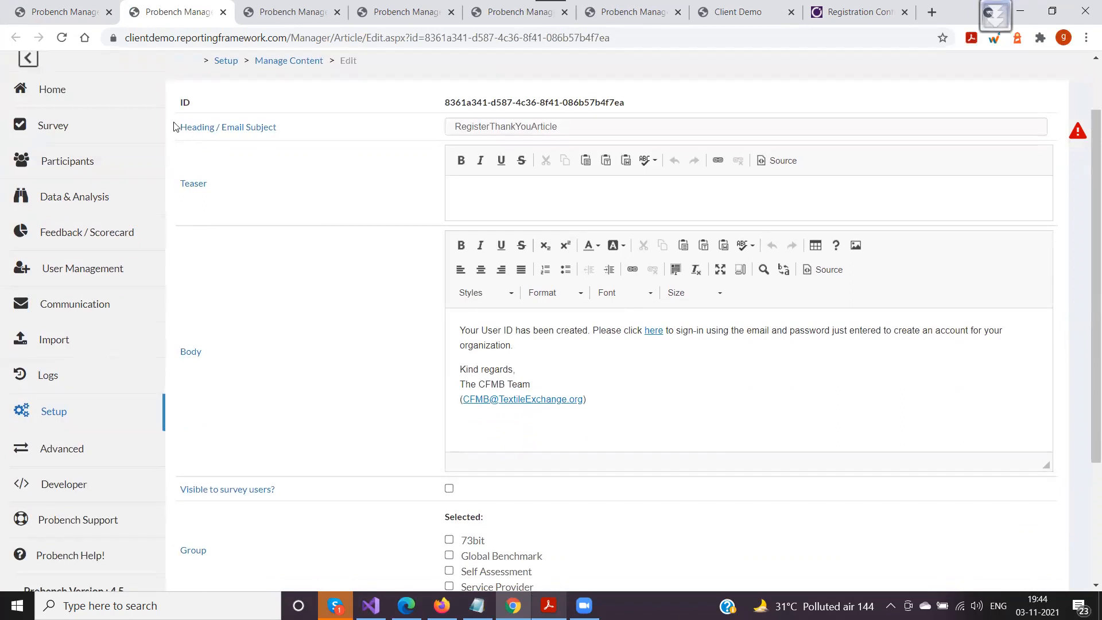
drag(180, 127, 483, 126)
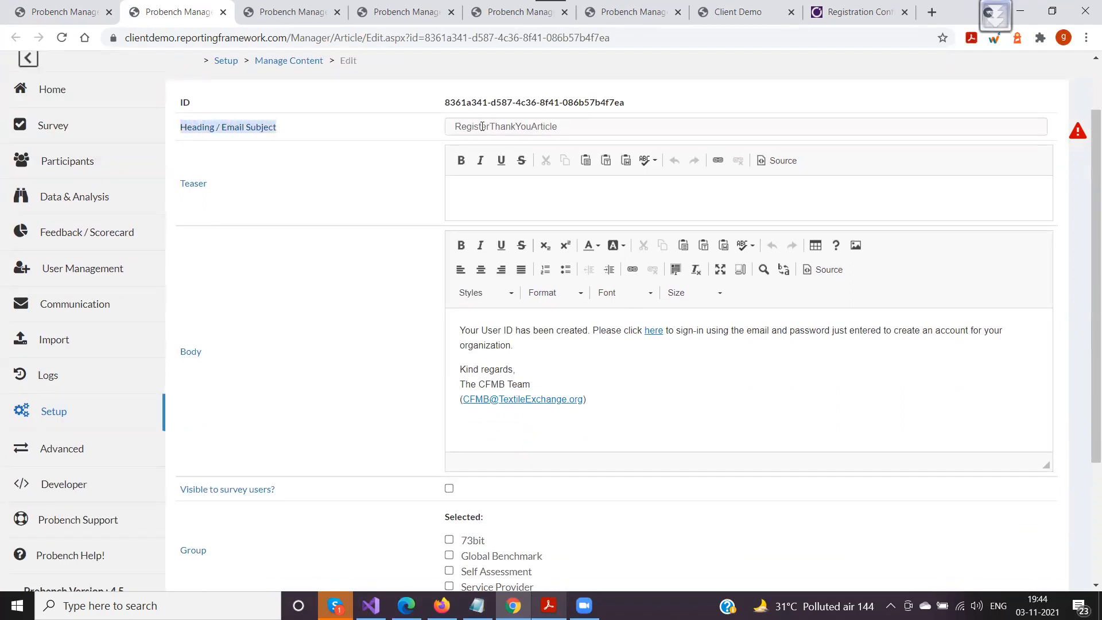
double_click(571, 128)
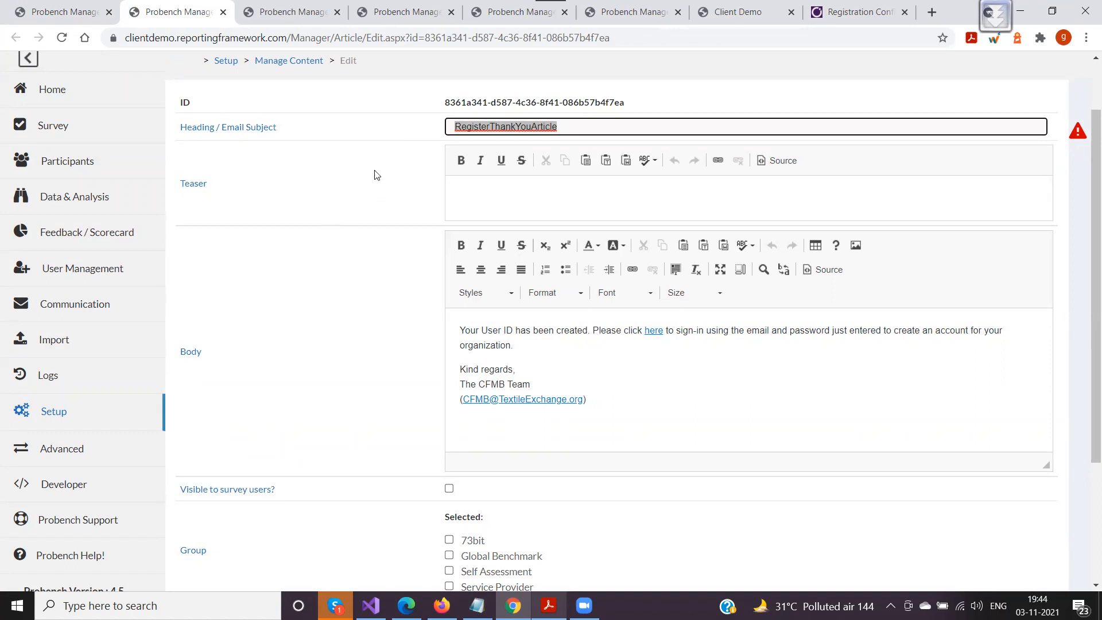
click(515, 130)
mouse_move(558, 130)
mouse_down()
mouse_move(434, 135)
mouse_move(559, 128)
mouse_up()
click(392, 151)
drag(460, 331, 610, 399)
click(627, 398)
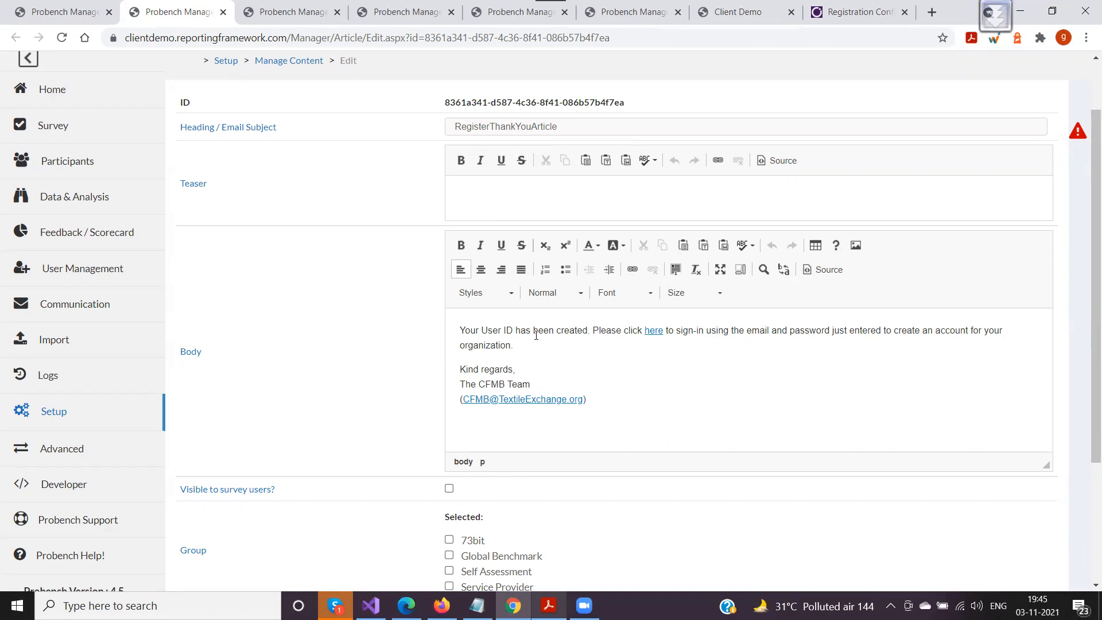
drag(177, 129, 215, 368)
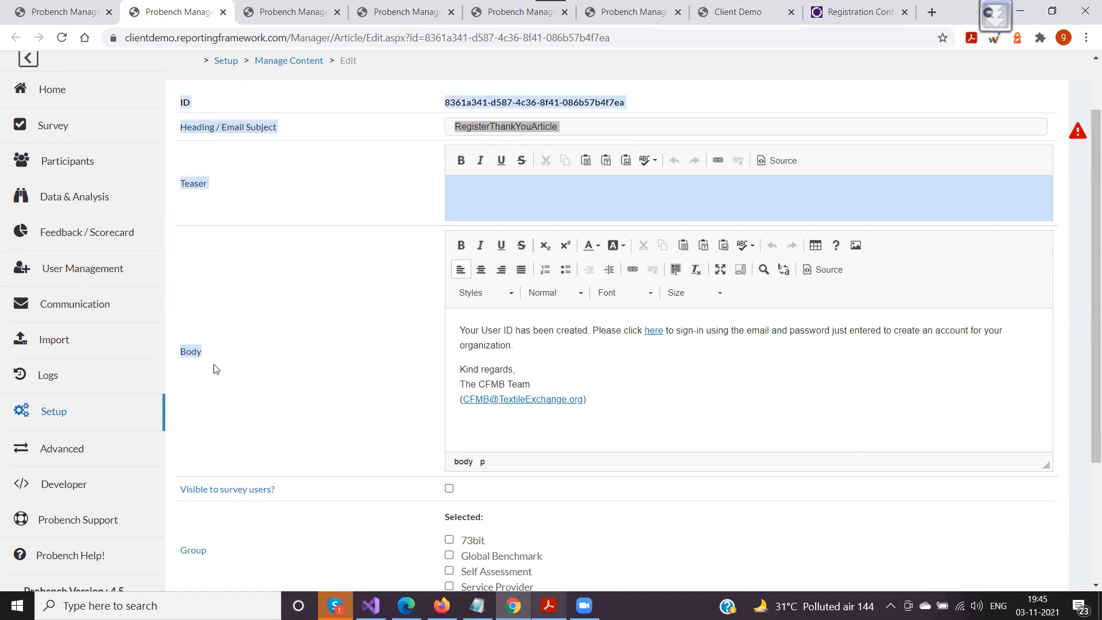
scroll(228, 359, down, 3)
drag(293, 349, 180, 345)
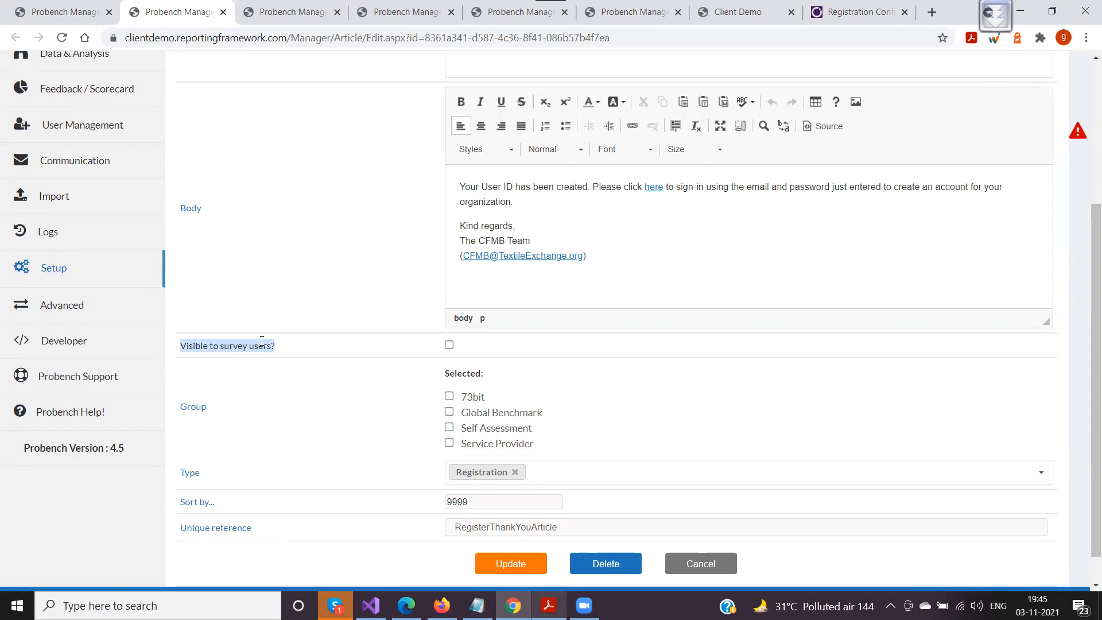
click(176, 350)
drag(183, 345, 290, 350)
click(330, 357)
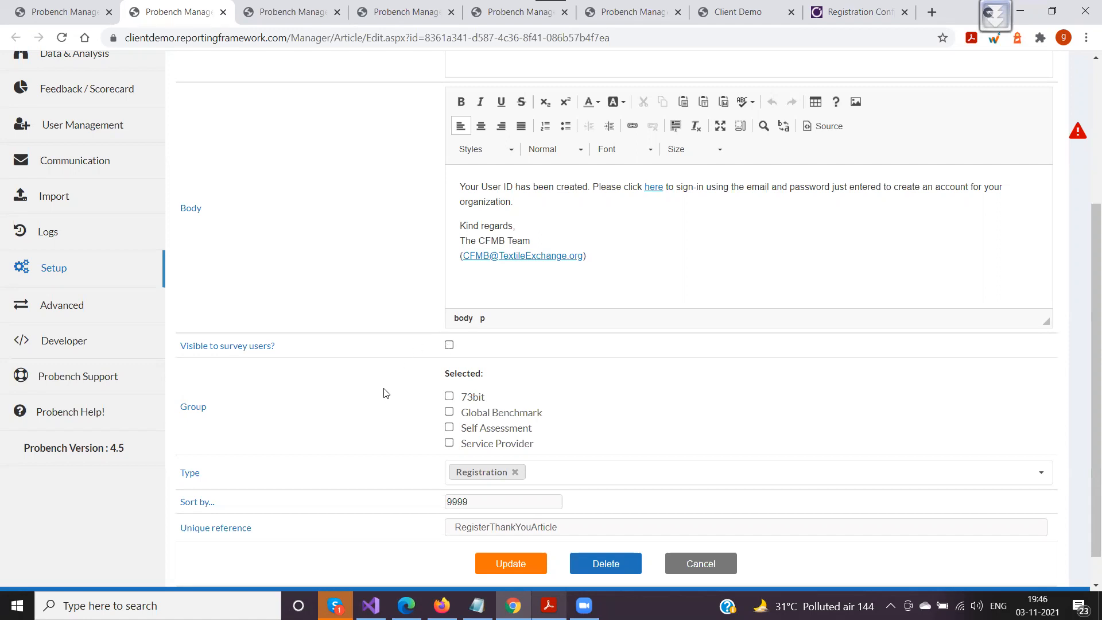
scroll(372, 377, down, 1)
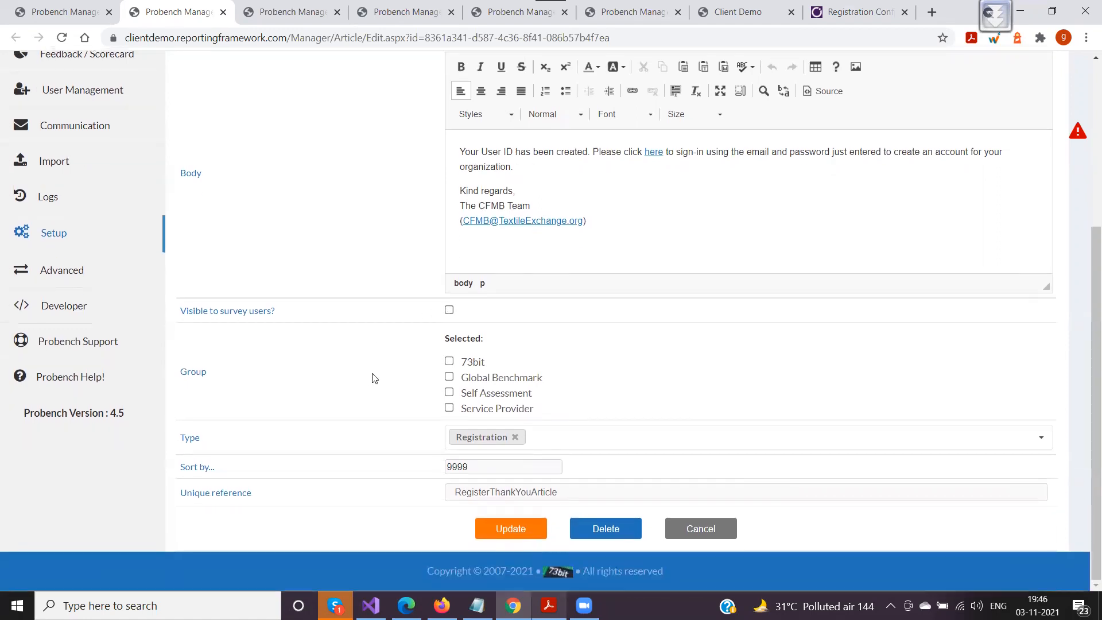
mouse_move(188, 375)
mouse_down()
mouse_move(239, 381)
mouse_move(181, 375)
mouse_up()
click(209, 376)
drag(178, 439, 206, 439)
click(231, 444)
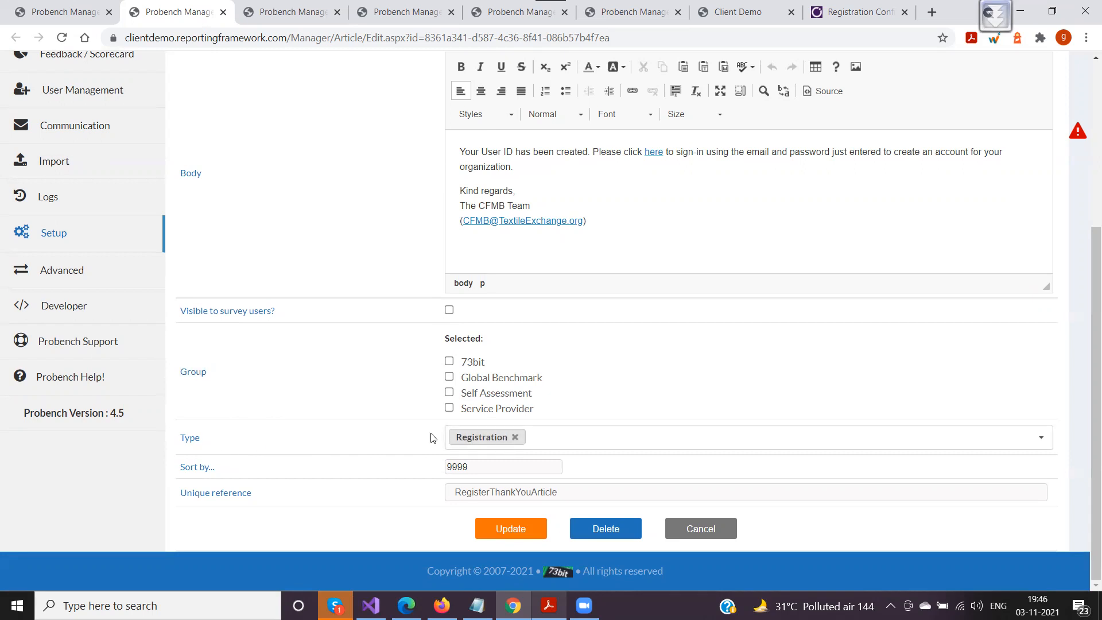
click(507, 442)
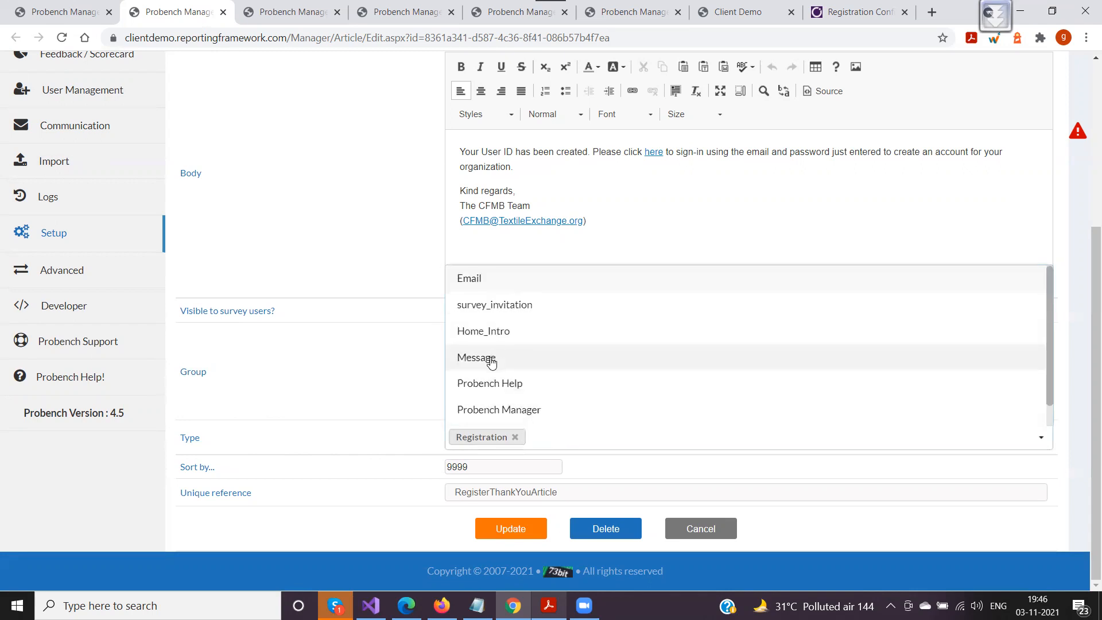
click(492, 360)
click(498, 333)
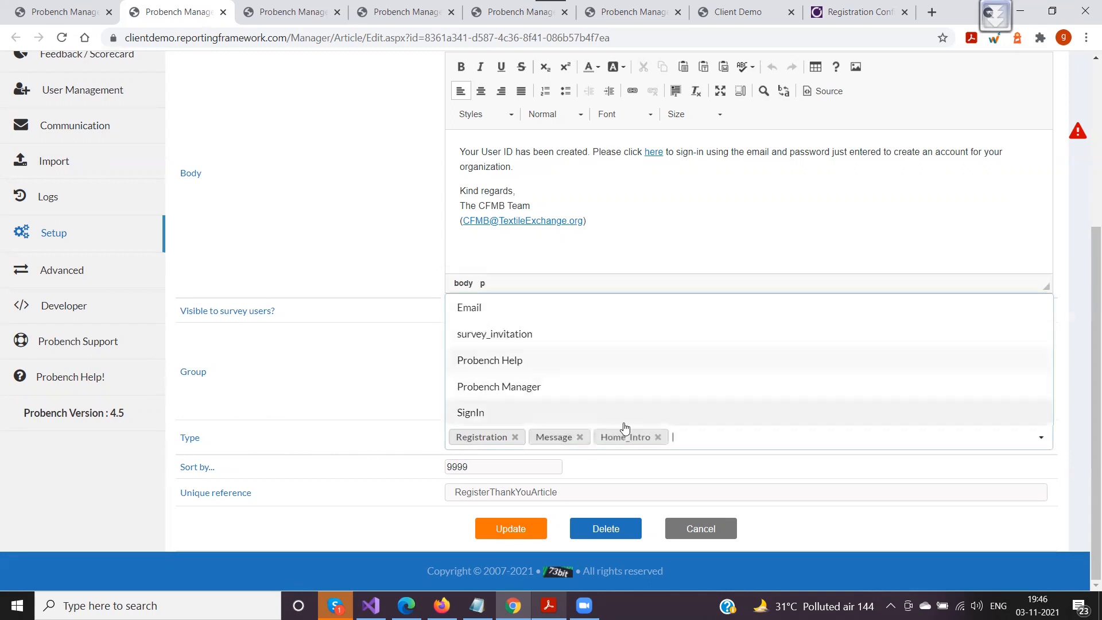
click(657, 438)
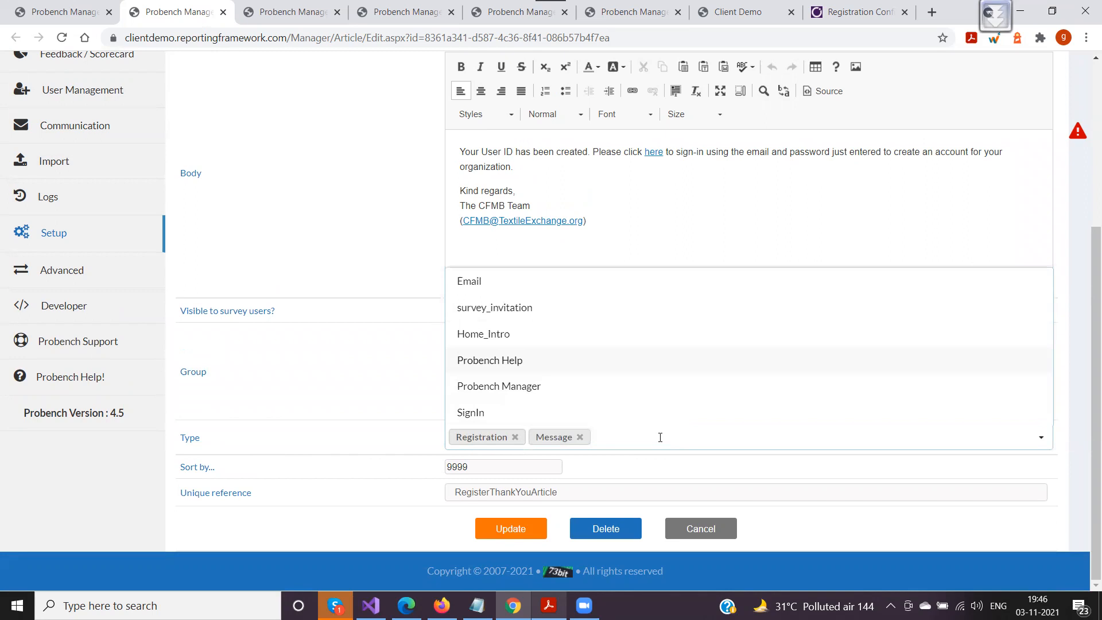
click(580, 437)
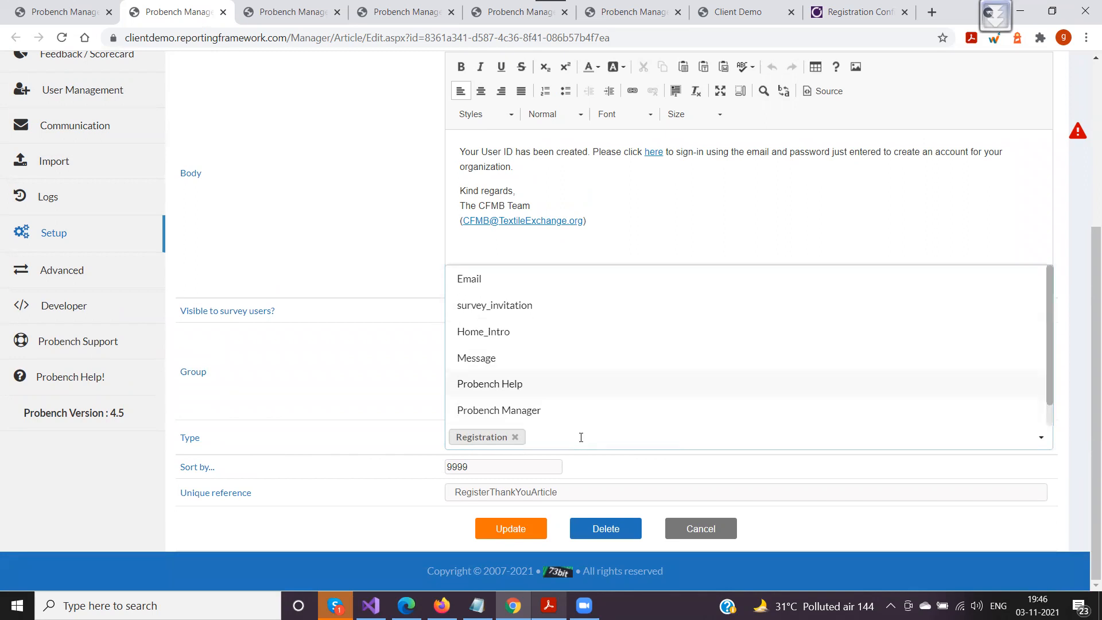
click(437, 517)
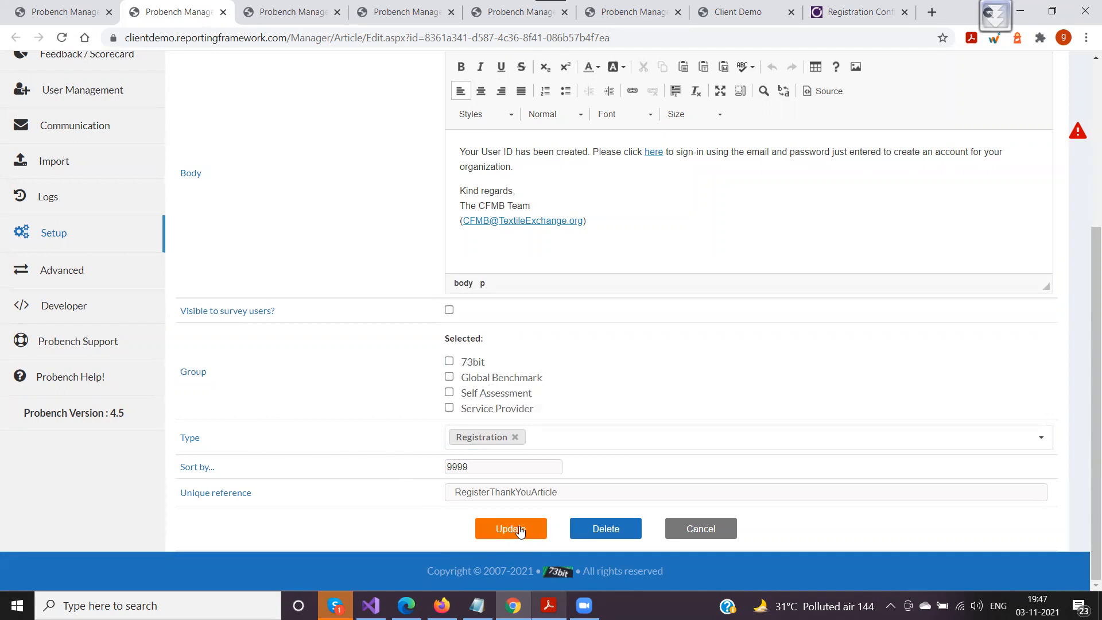
Make 'Your User ID' bold in the article, then return to the Manage Content list
scroll(337, 412, up, 1)
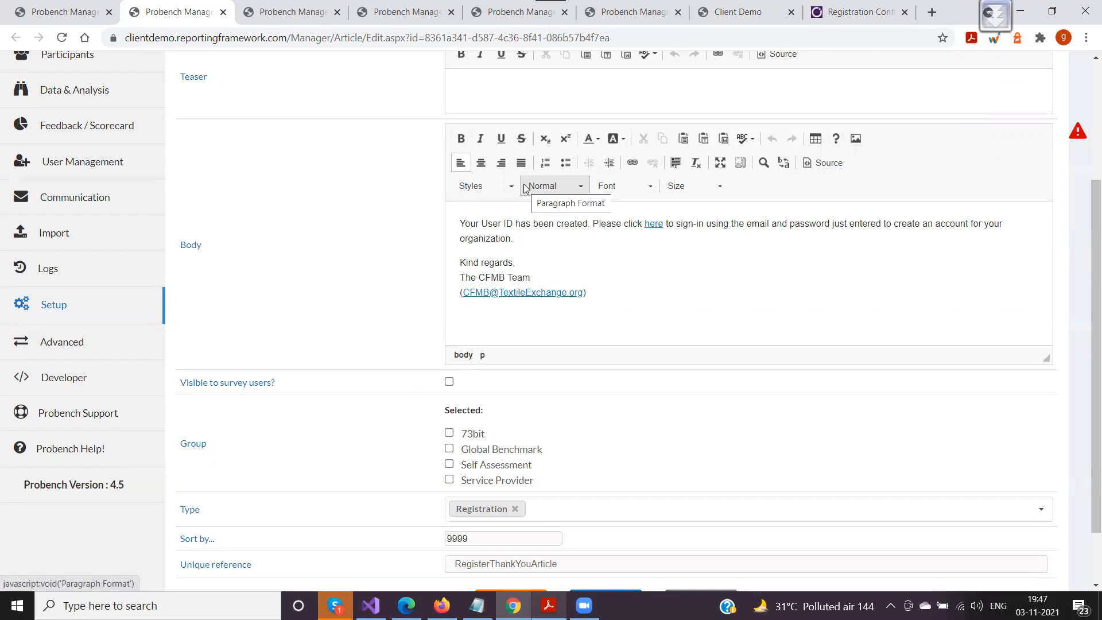
drag(461, 225, 518, 225)
click(460, 138)
click(575, 263)
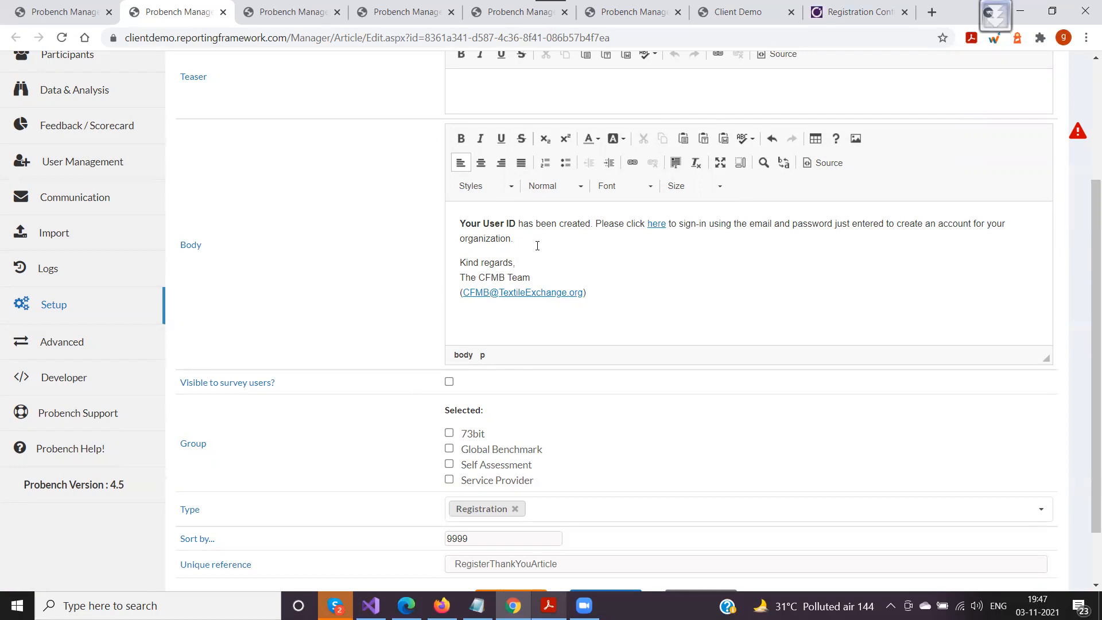
click(66, 13)
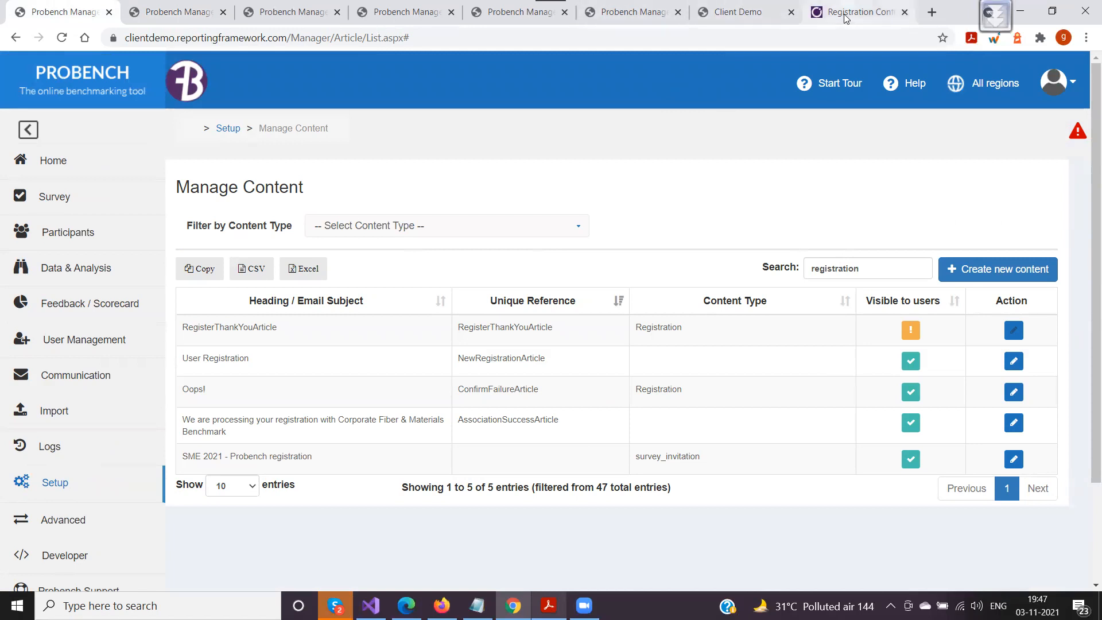
Clear the 'registration' search to show all 47 entries and start a new content item
click(722, 16)
key(ctrl+1)
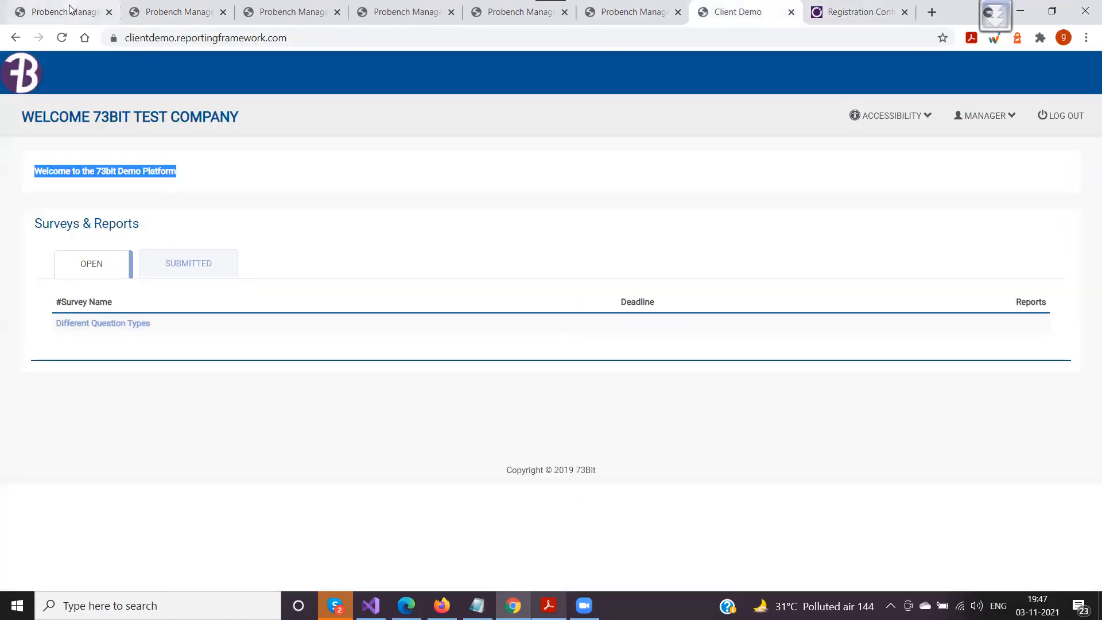
double_click(857, 269)
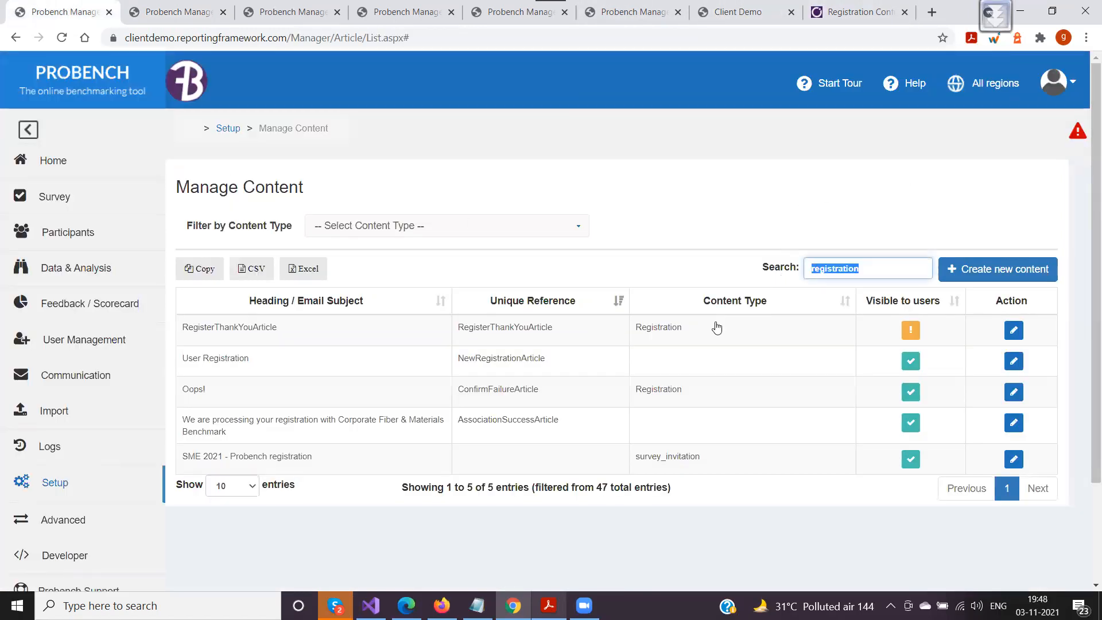
key(BackSpace)
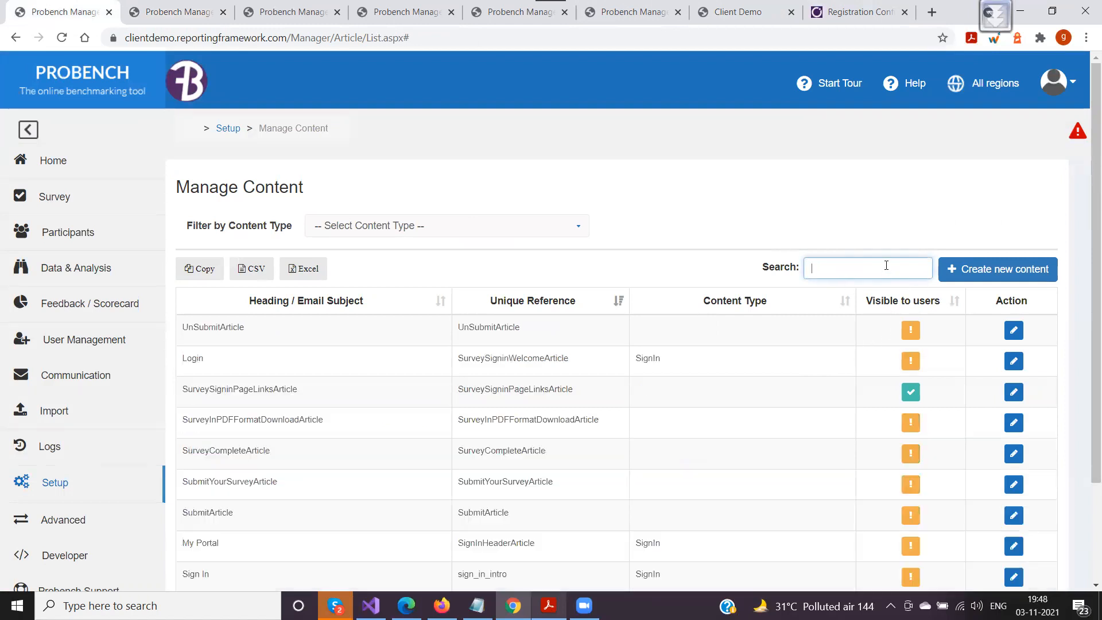
scroll(539, 504, down, 3)
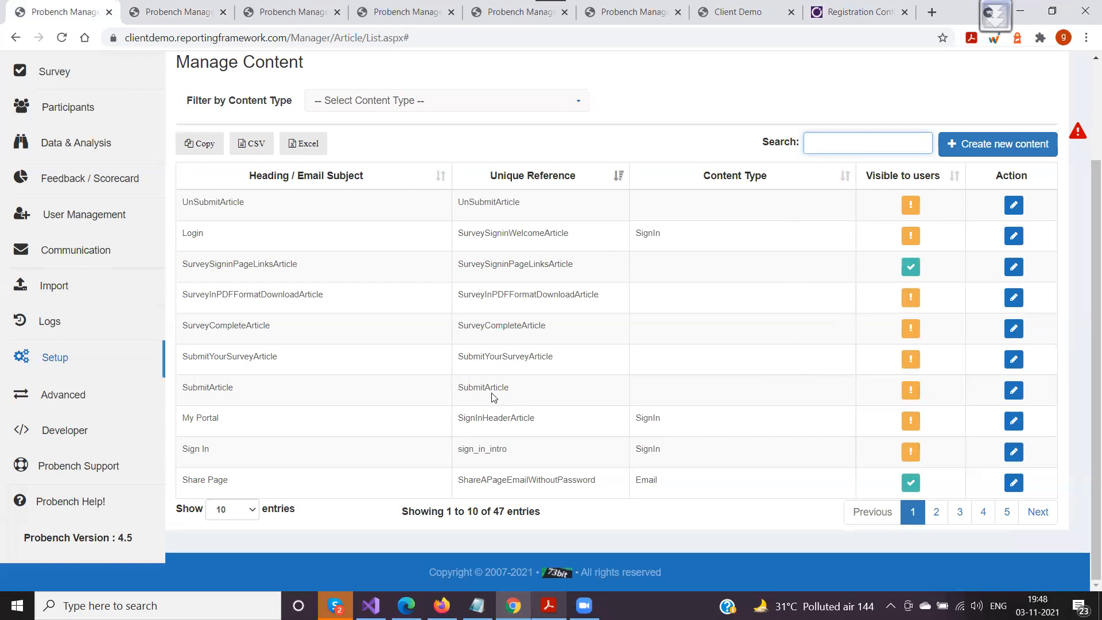
click(945, 148)
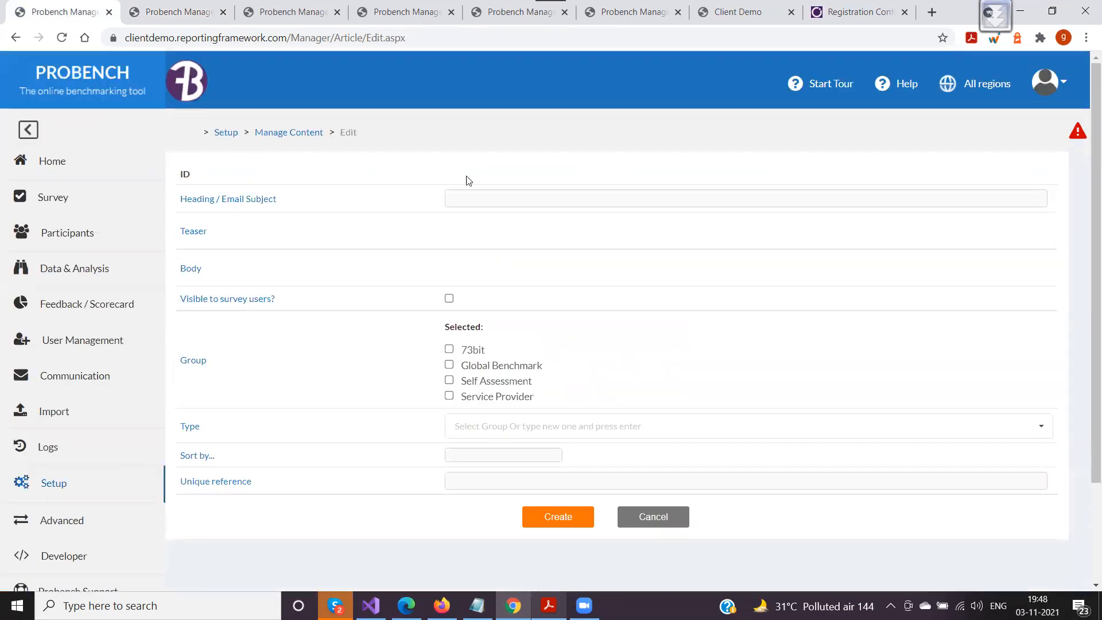
Enter the heading 'Instructions for completing the survey' and paste it into the body, bolding the first copy
click(477, 197)
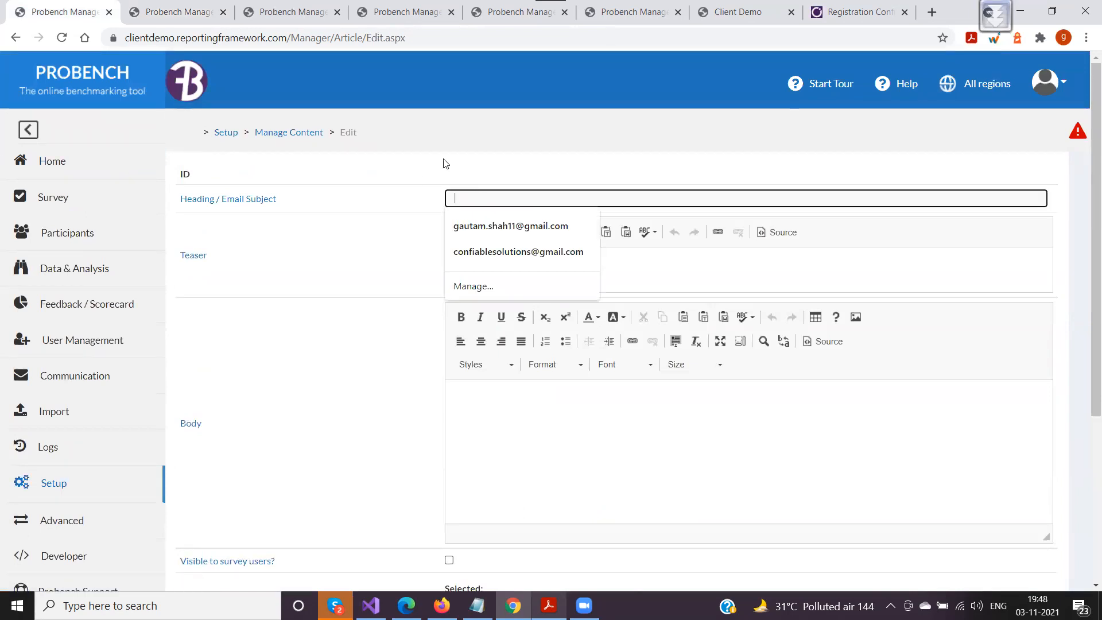
text(Instructions for )
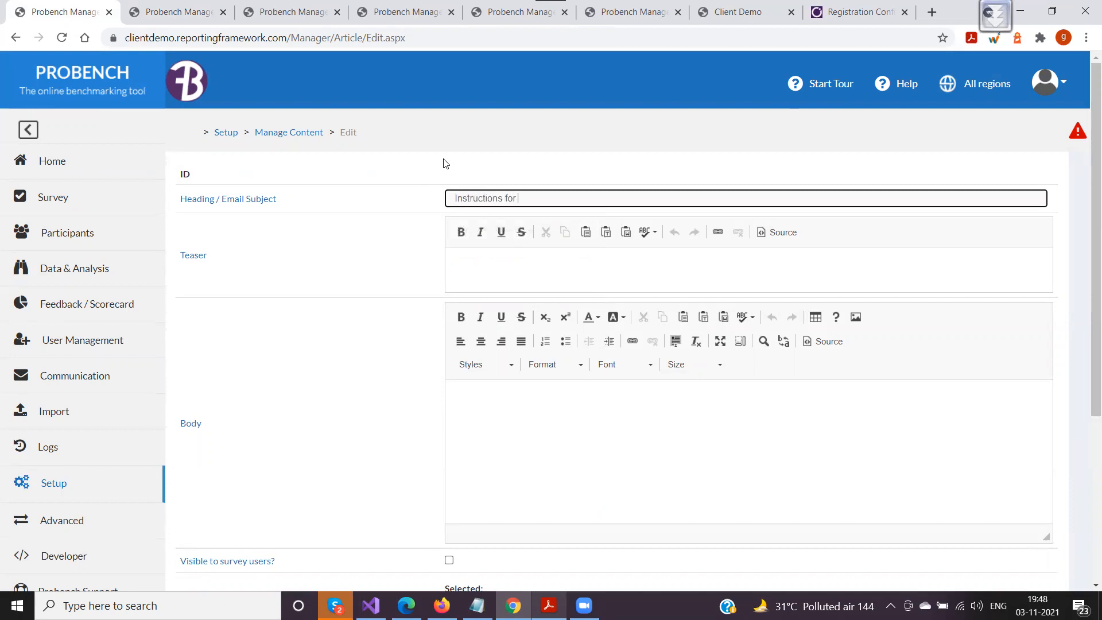
text(completing the survey)
click(319, 277)
scroll(401, 299, down, 2)
click(479, 322)
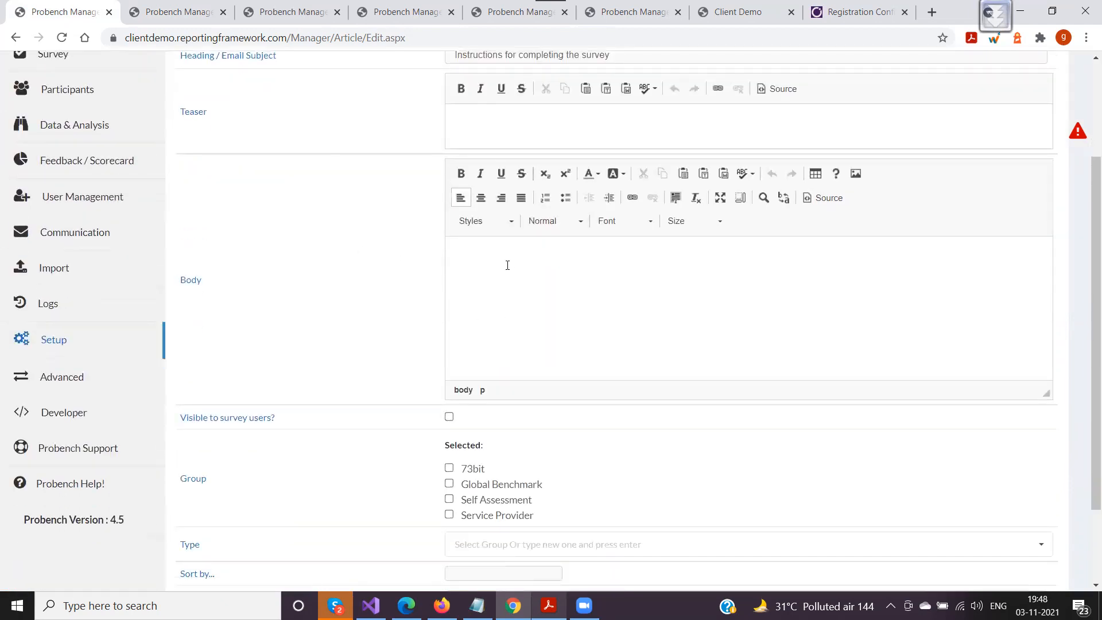
scroll(610, 236, up, 2)
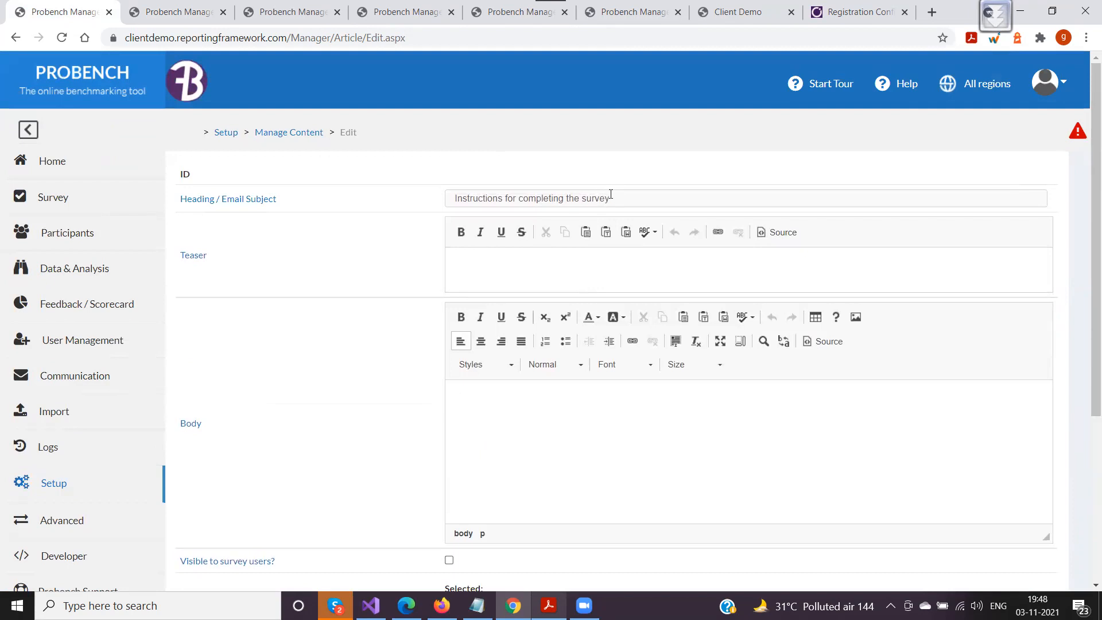
drag(609, 202, 417, 204)
key(ctrl+c)
click(485, 419)
key(ctrl+v)
key(ctrl+v)
key(ctrl+v)
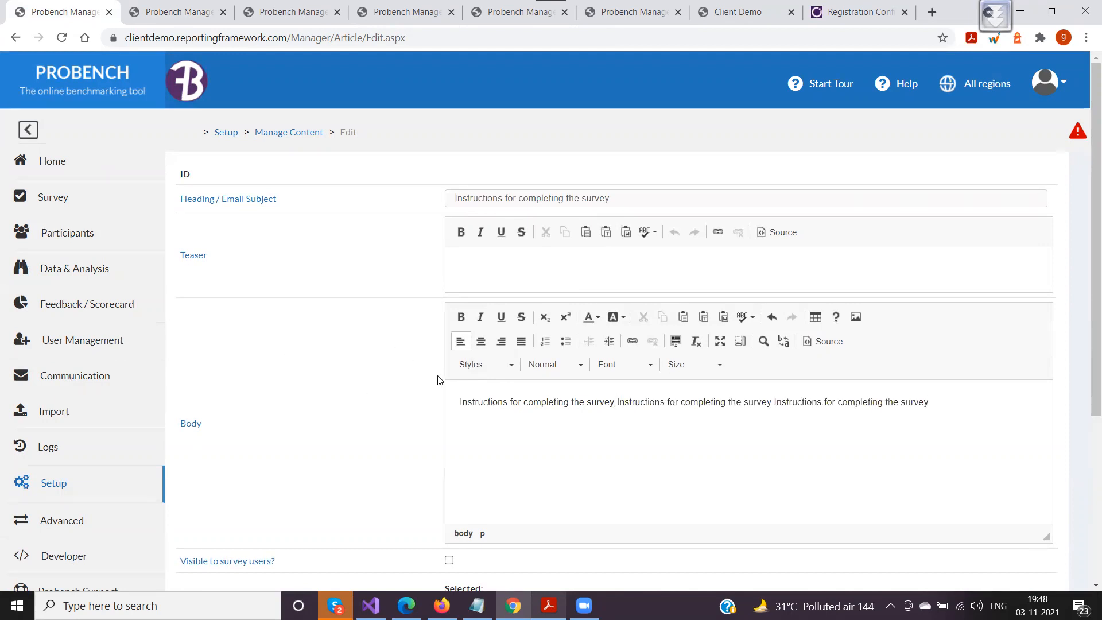
drag(459, 402, 610, 397)
key(ctrl+b)
Tick the 73bit group and Visible, set Type to Notes, and create the item
click(330, 374)
scroll(327, 371, down, 5)
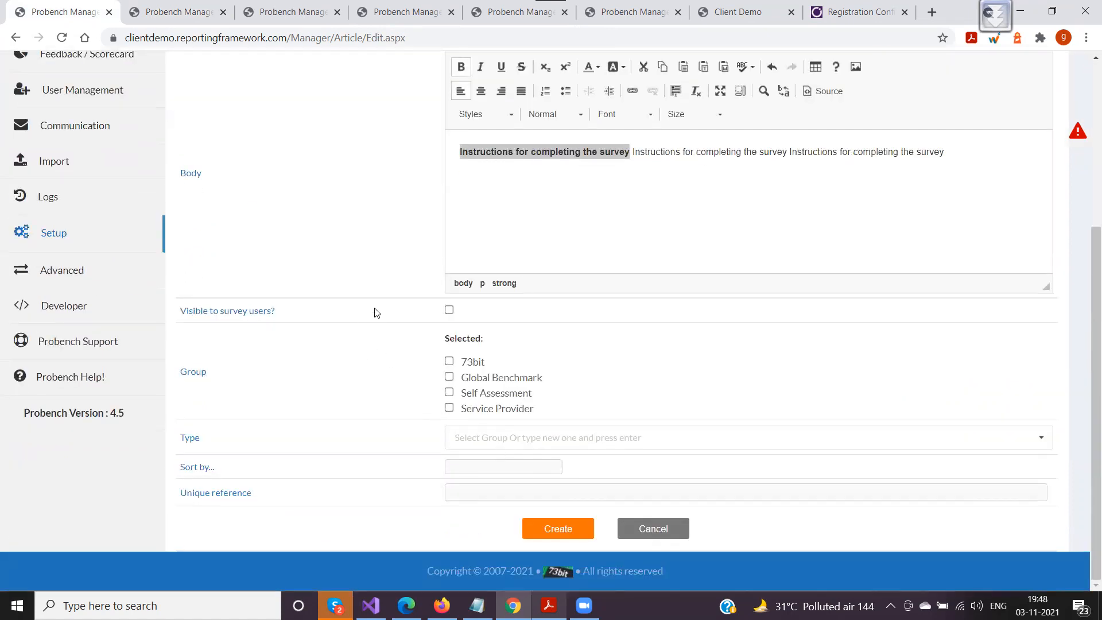
click(450, 363)
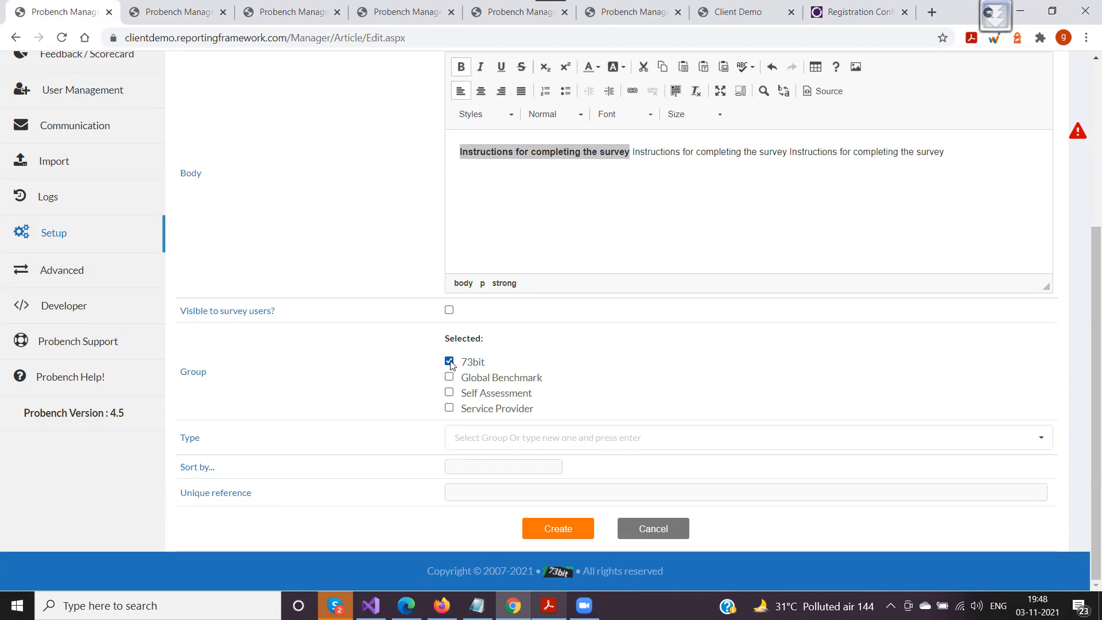
click(450, 311)
click(459, 439)
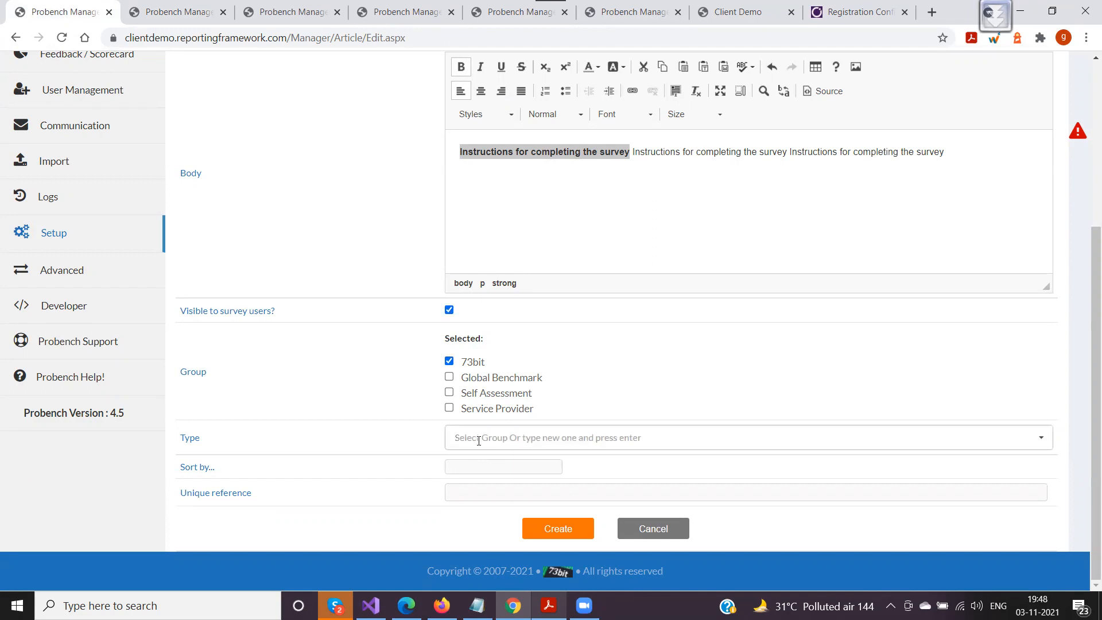
text(Notes)
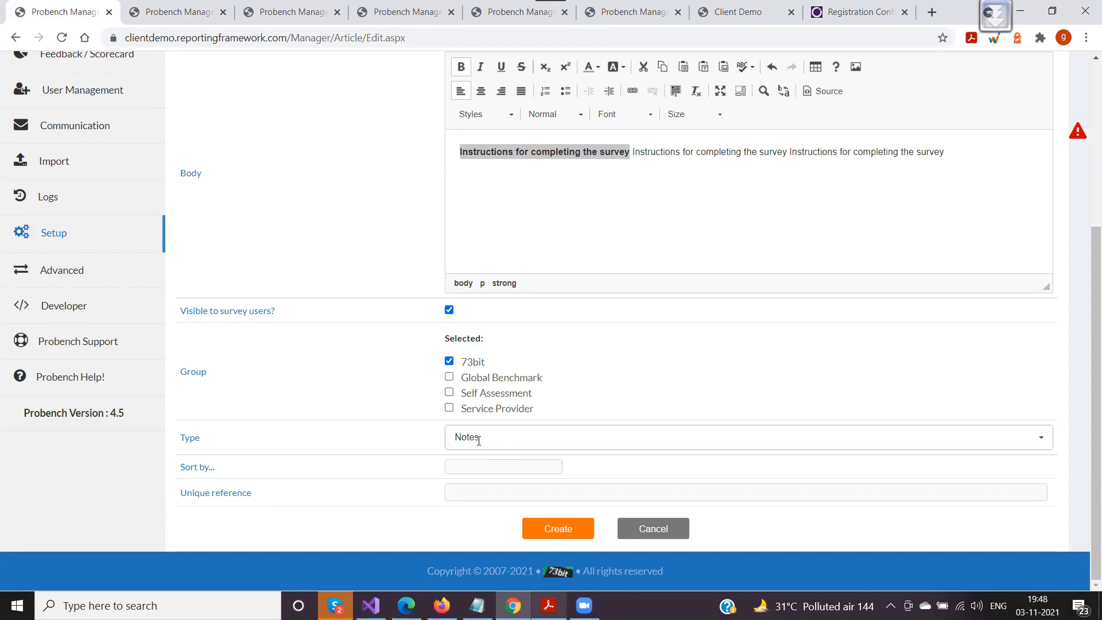
click(553, 530)
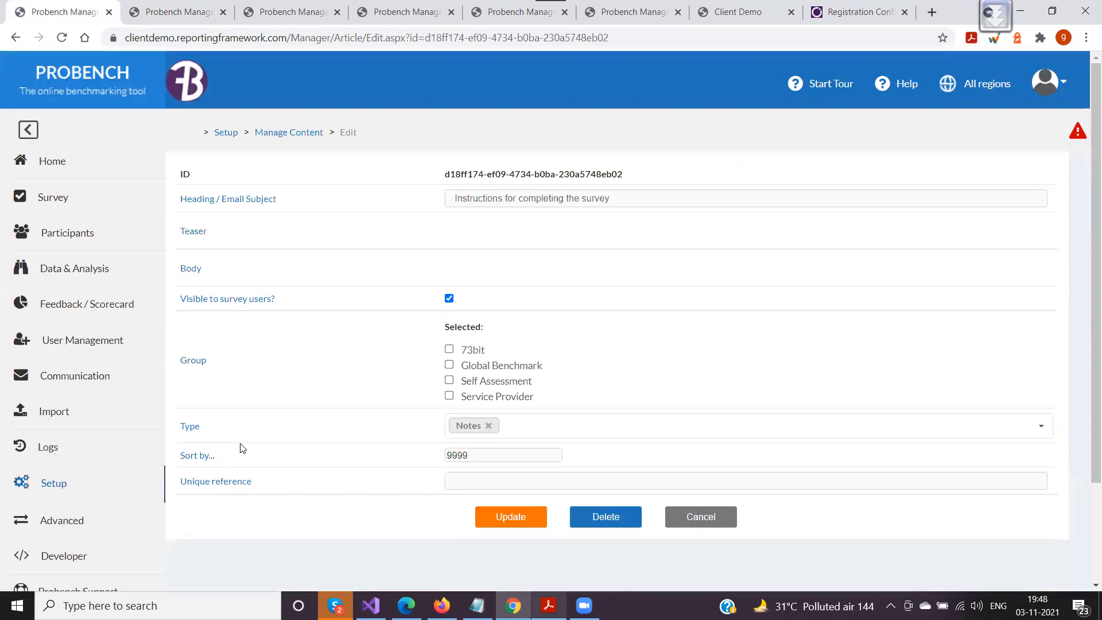
Check the client welcome page, participants page and registration thank-you article in the other tabs
scroll(376, 369, down, 4)
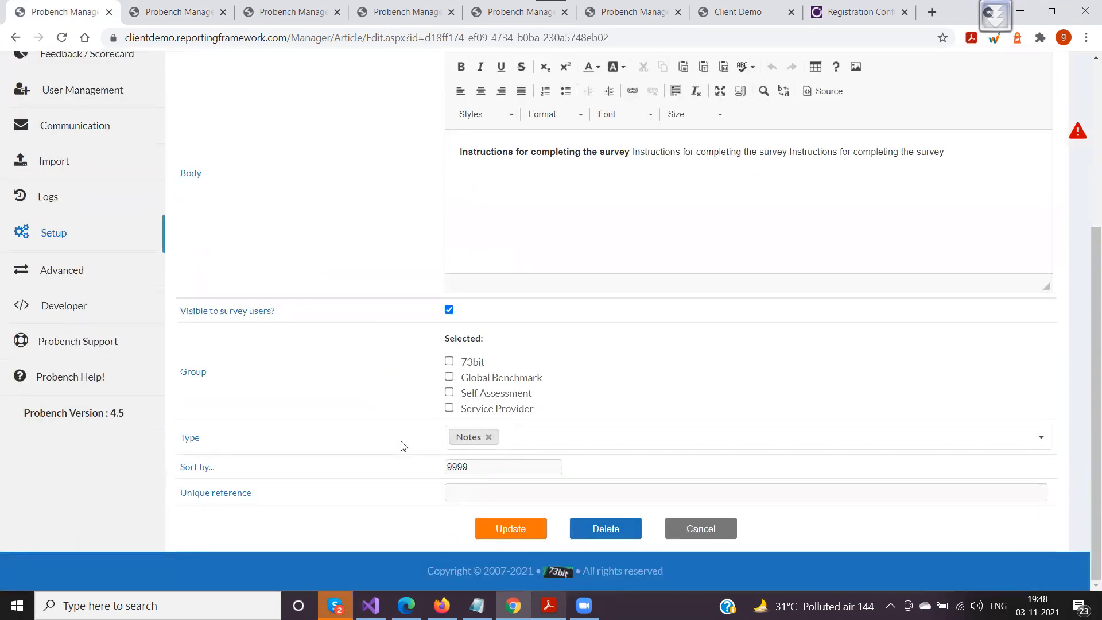
scroll(384, 424, up, 4)
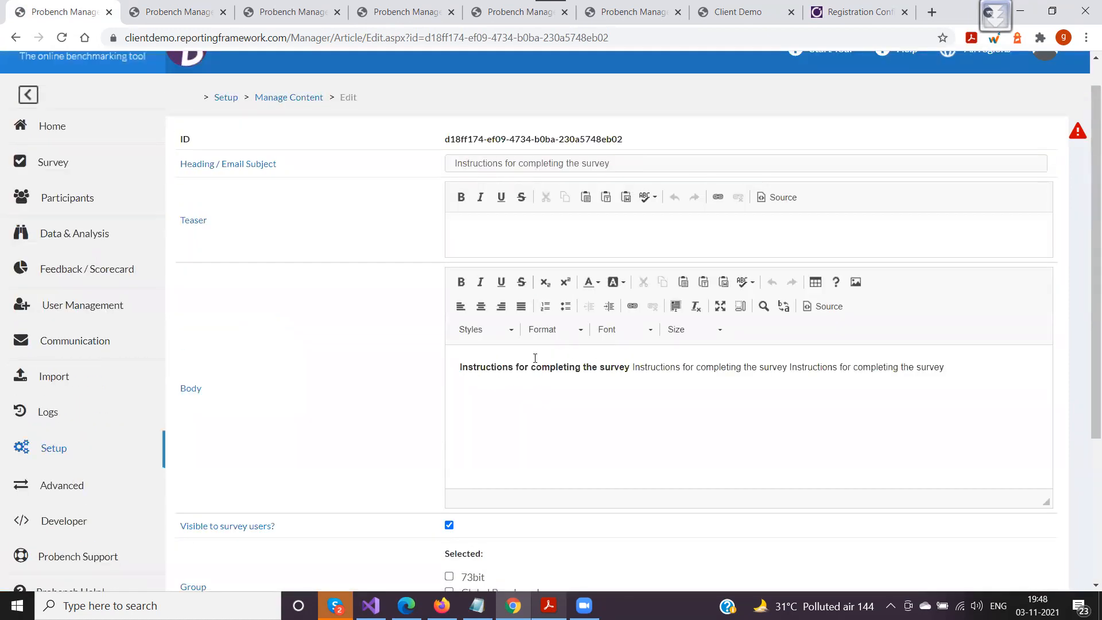
click(740, 11)
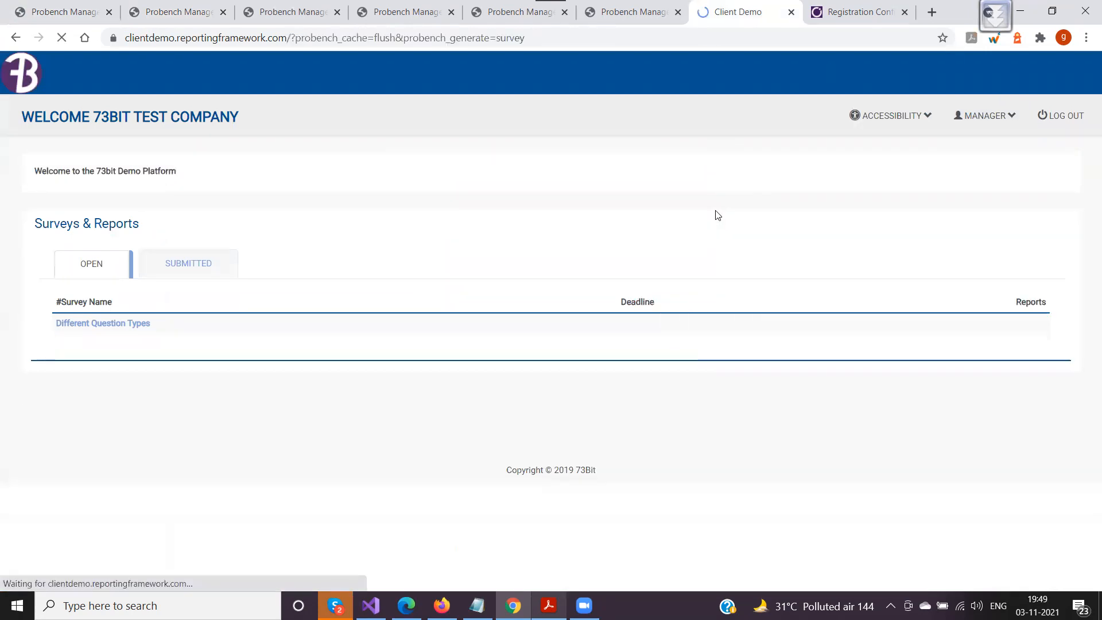
click(629, 19)
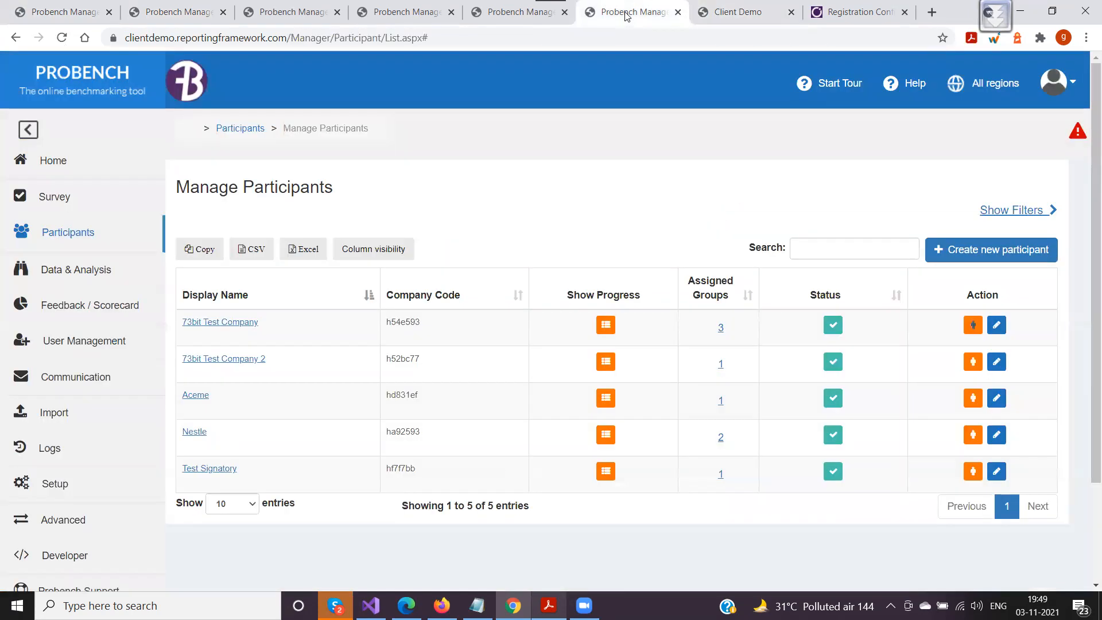
click(174, 23)
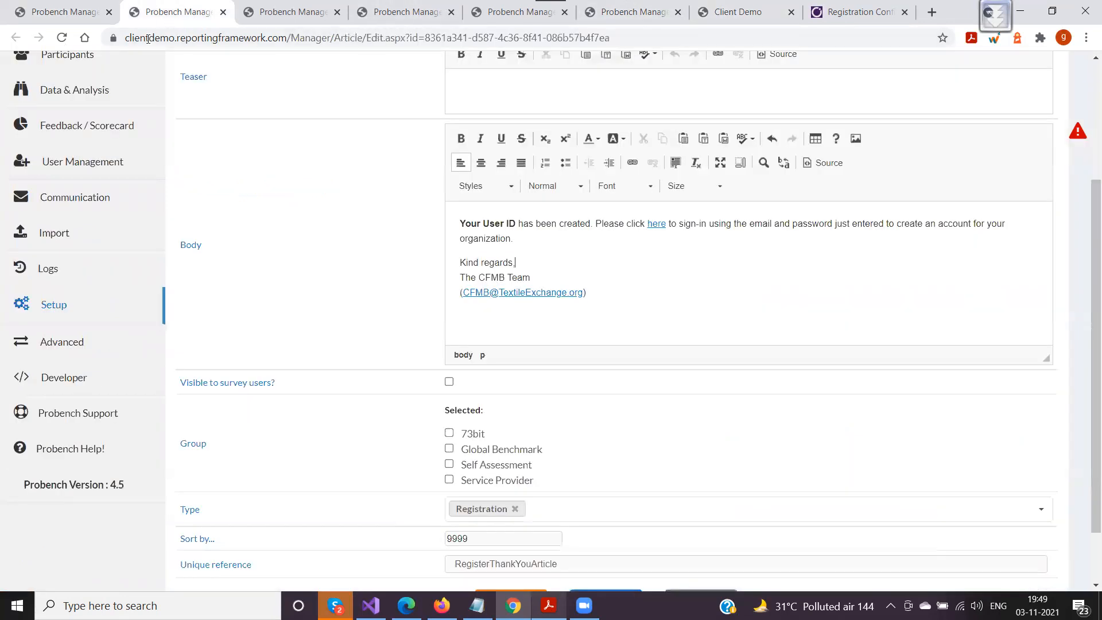
scroll(381, 381, down, 2)
scroll(348, 353, up, 2)
scroll(351, 351, down, 2)
On the survey instructions item, tick the 73bit group and save with Update
click(118, 16)
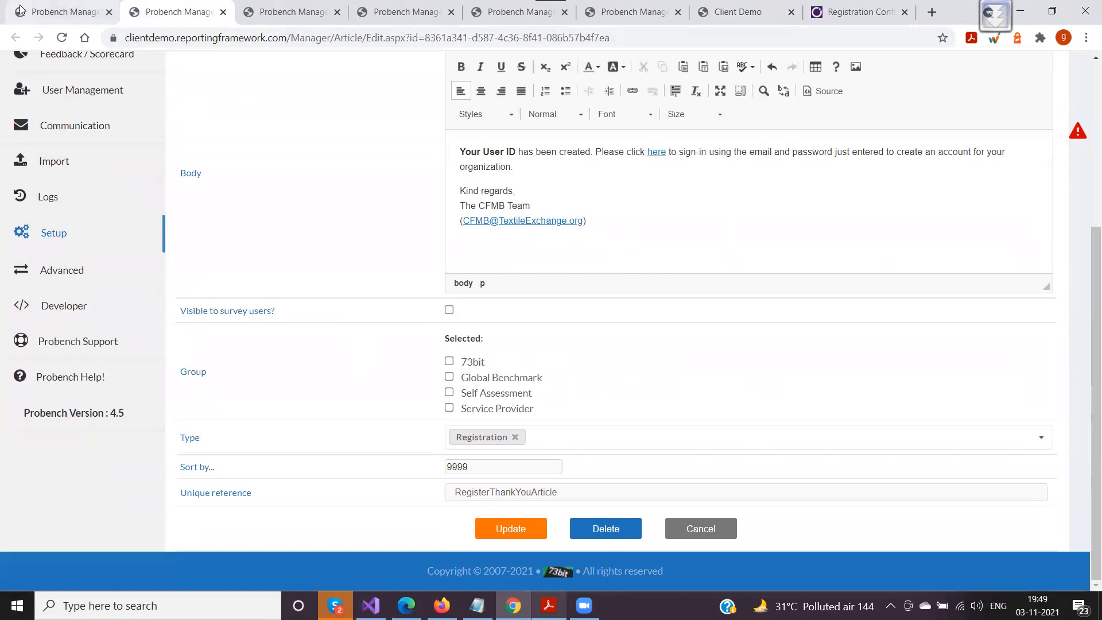
scroll(448, 339, down, 3)
click(449, 361)
click(511, 529)
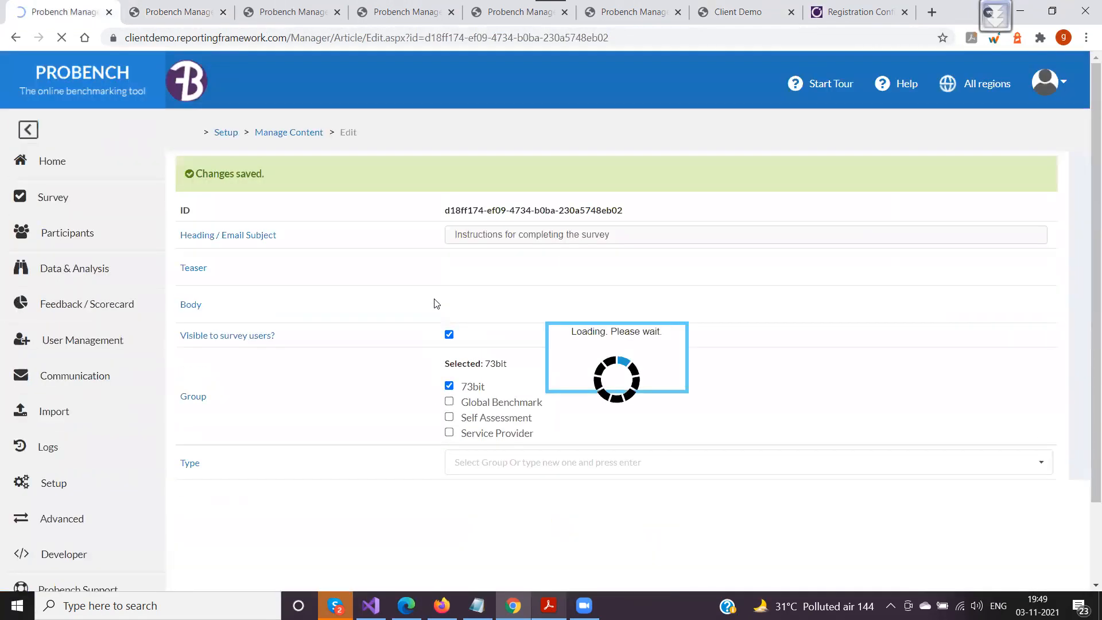
scroll(390, 301, down, 5)
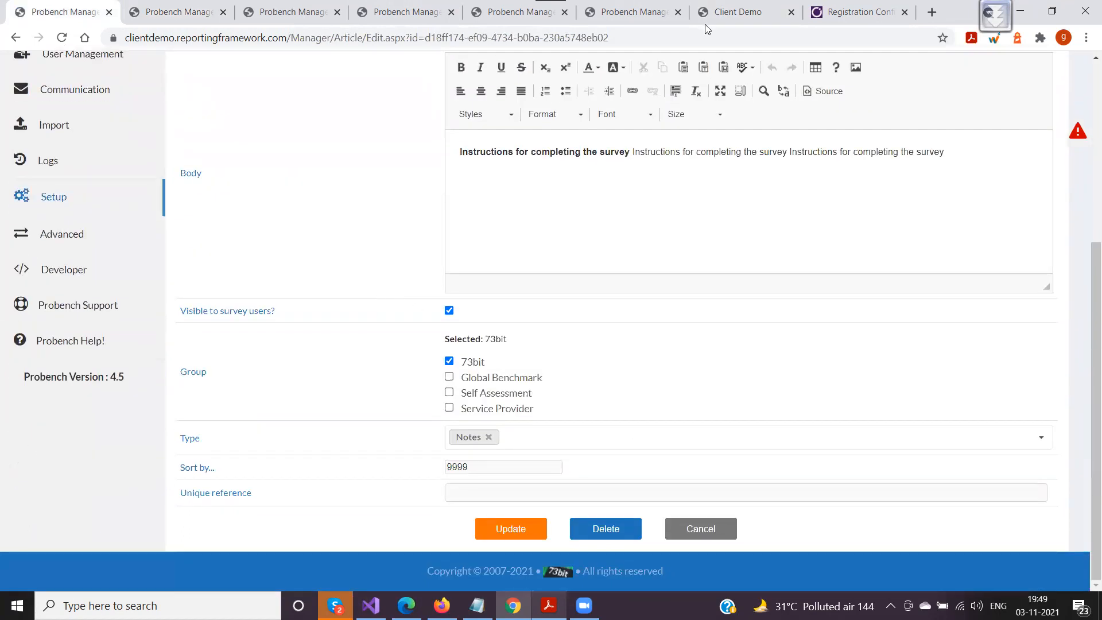
Rebuild the Client Demo page, then collapse and re-expand the new 'Instructions for completing the survey' panel
click(737, 12)
click(956, 117)
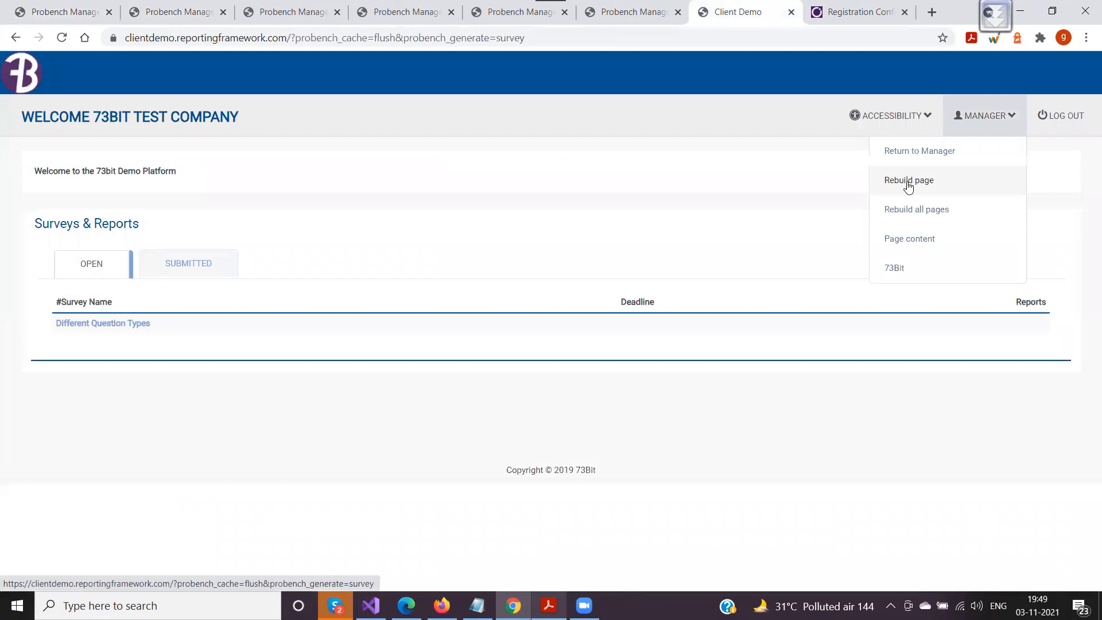
click(908, 183)
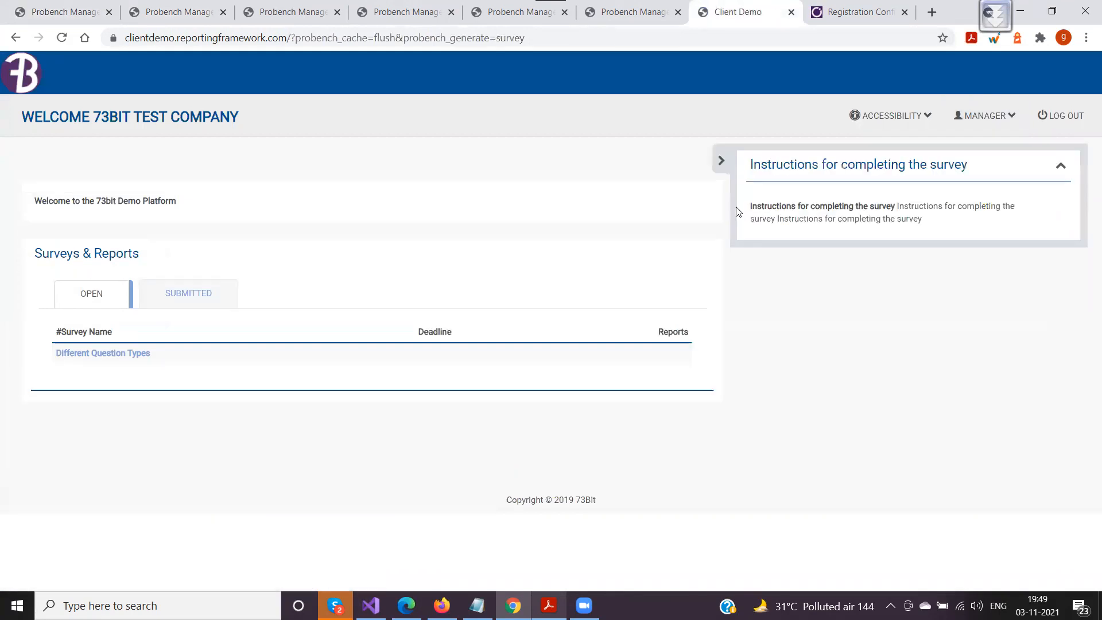
drag(979, 167, 752, 163)
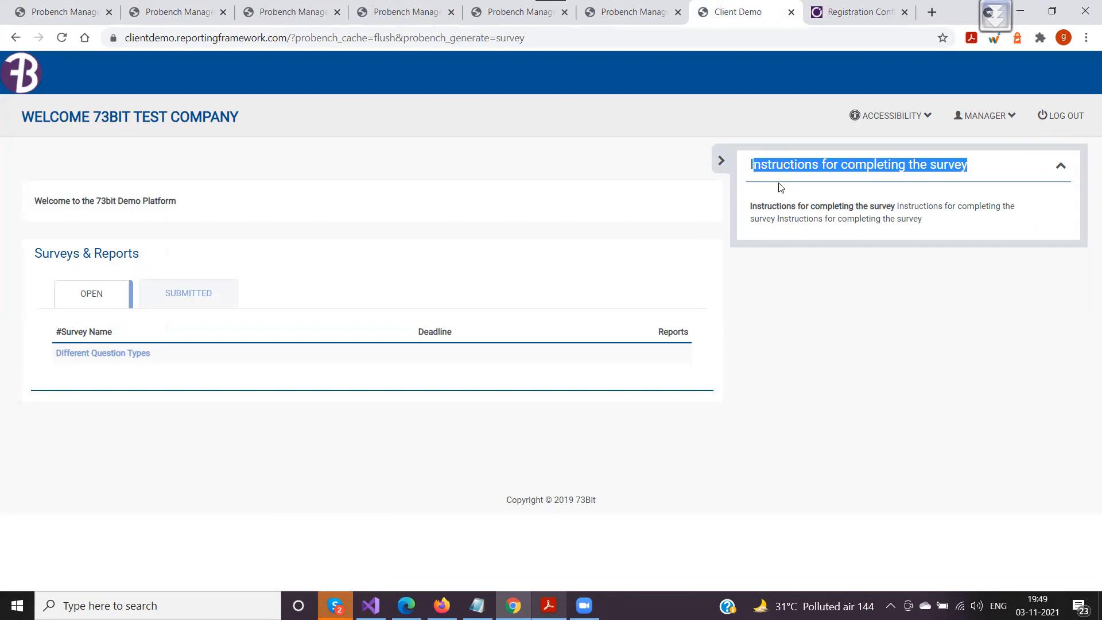
click(720, 160)
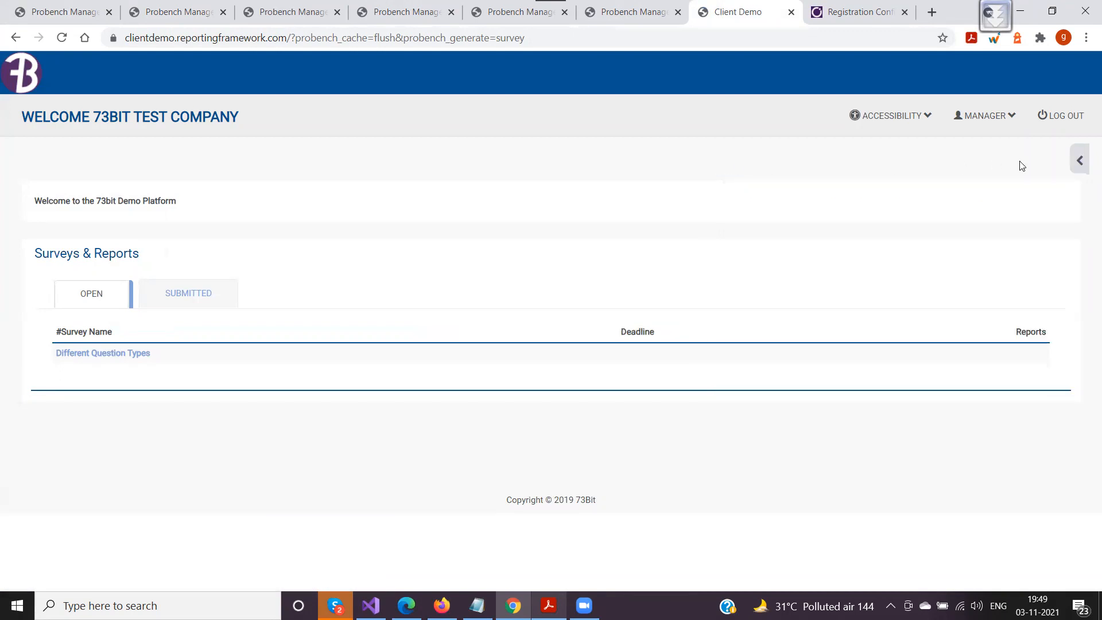
click(1080, 163)
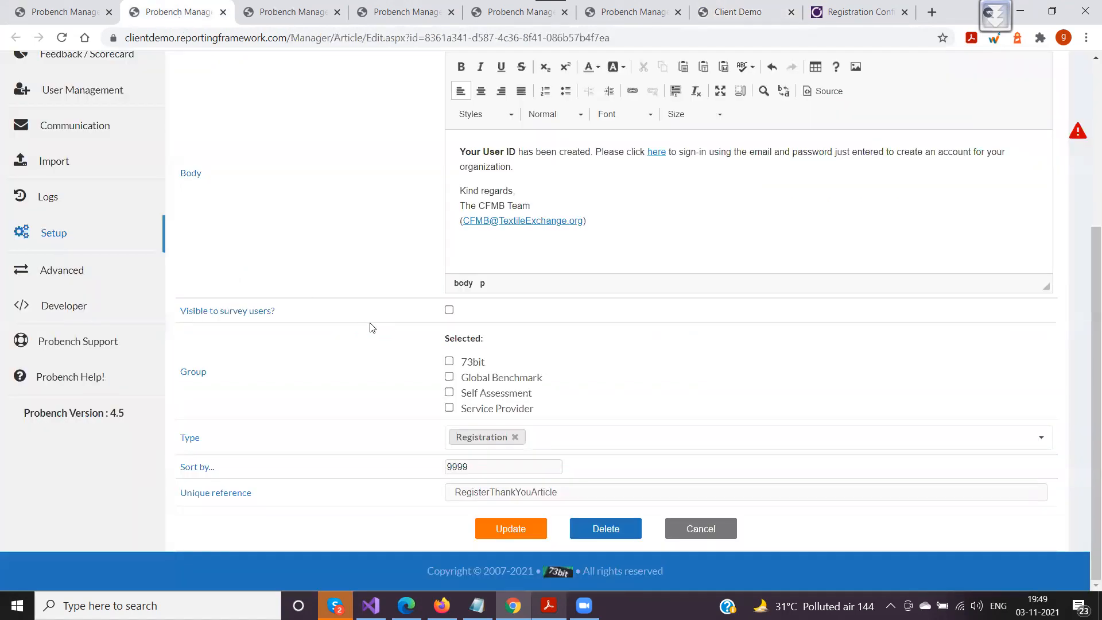
Move the survey instructions item from the 73bit group to Global Benchmark and save it
click(223, 12)
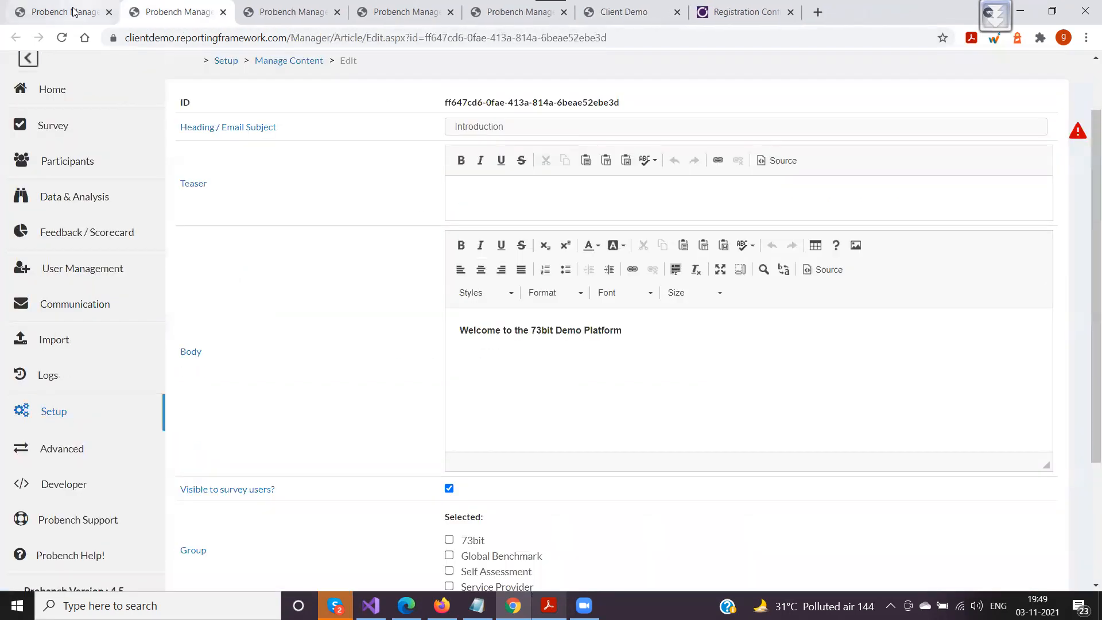
click(73, 11)
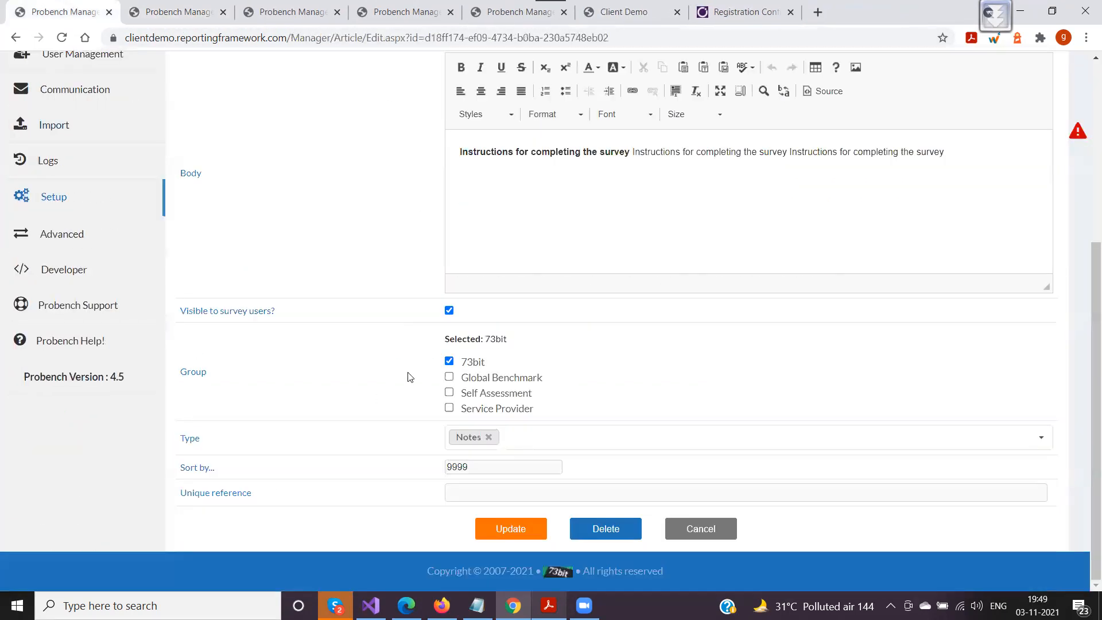
click(449, 363)
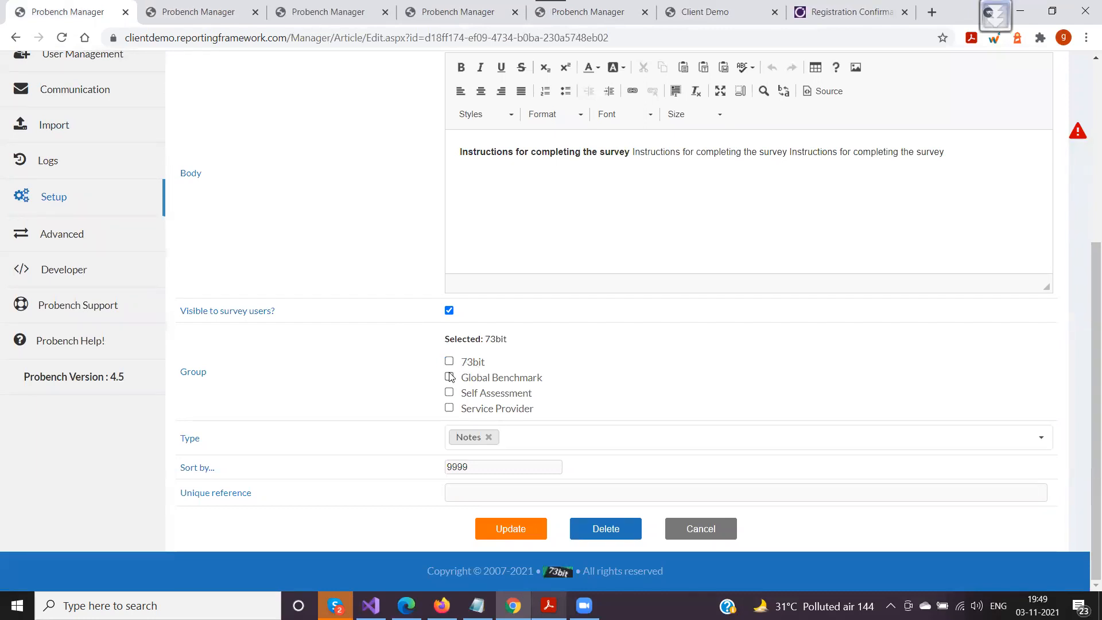
scroll(528, 264, up, 2)
scroll(524, 291, down, 2)
click(499, 531)
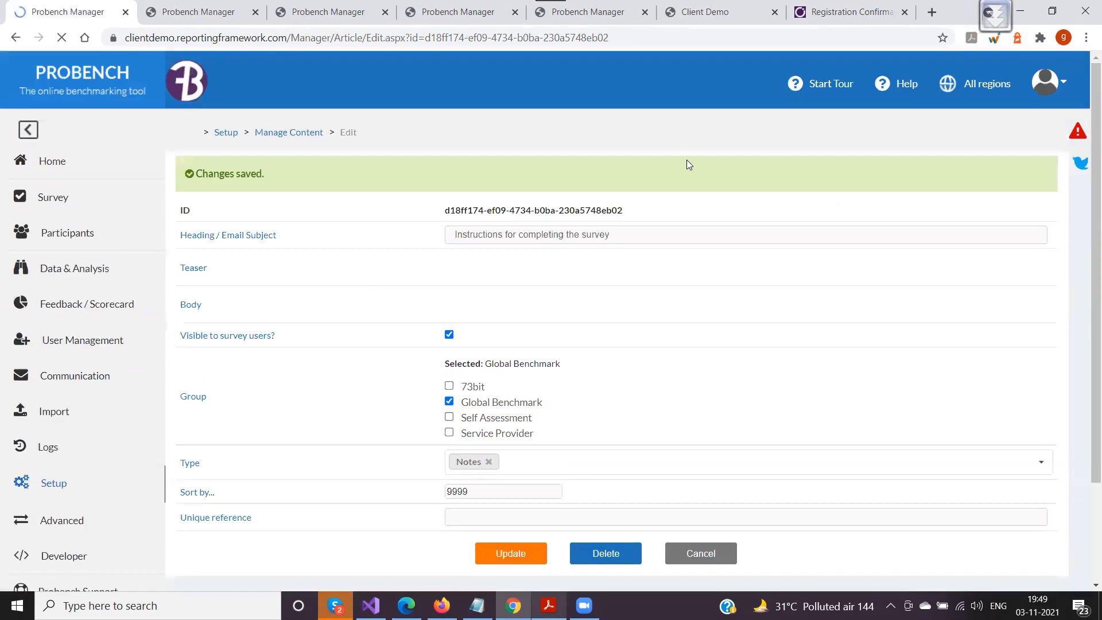
Rebuild the Client Demo home page via the Manager menu
click(711, 12)
click(1004, 117)
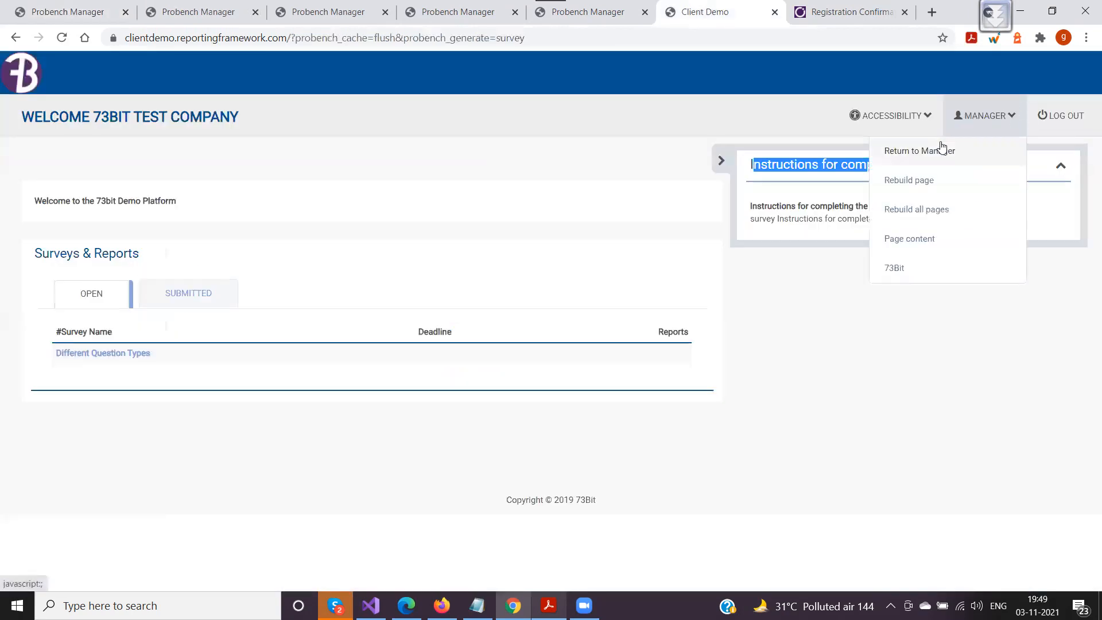
click(924, 178)
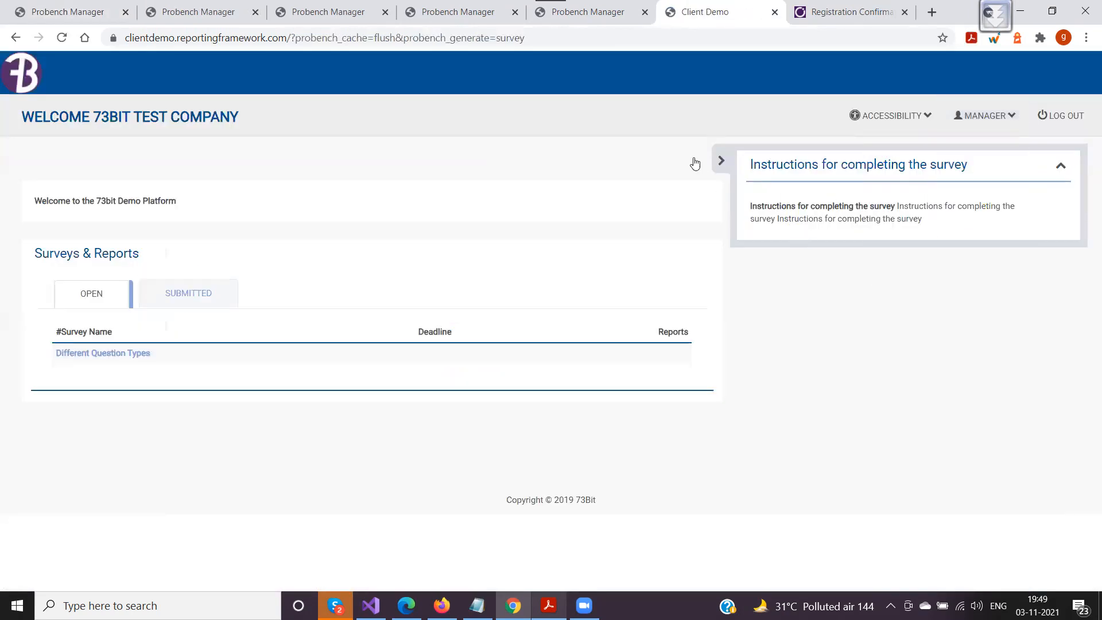
Untick Global Benchmark for participant 73bit Test Company in Manage Participants and update it
click(299, 18)
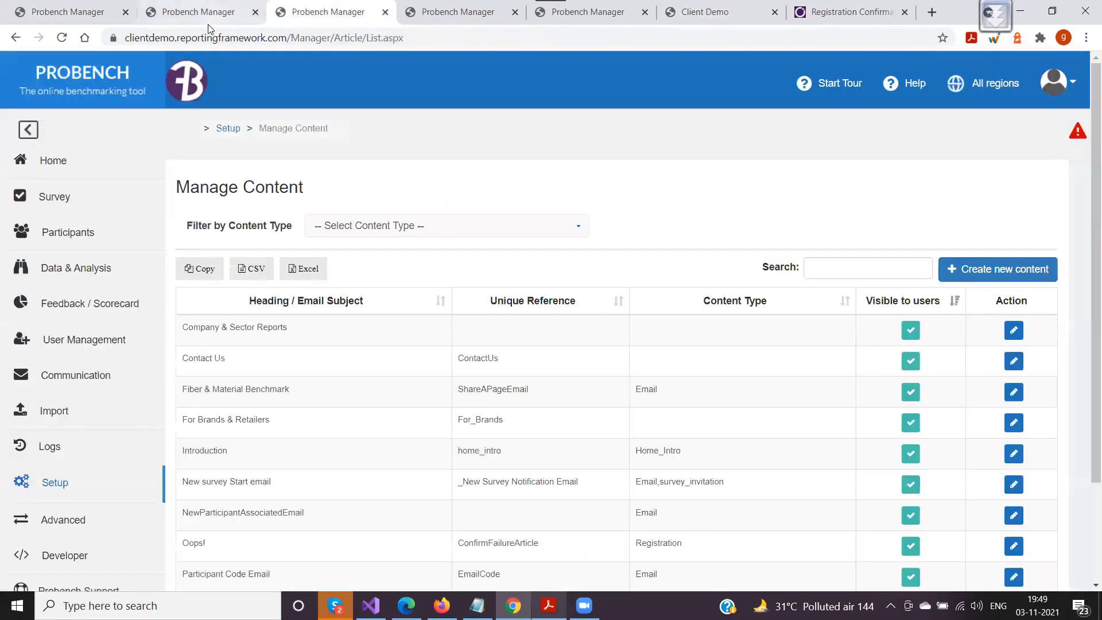
click(68, 233)
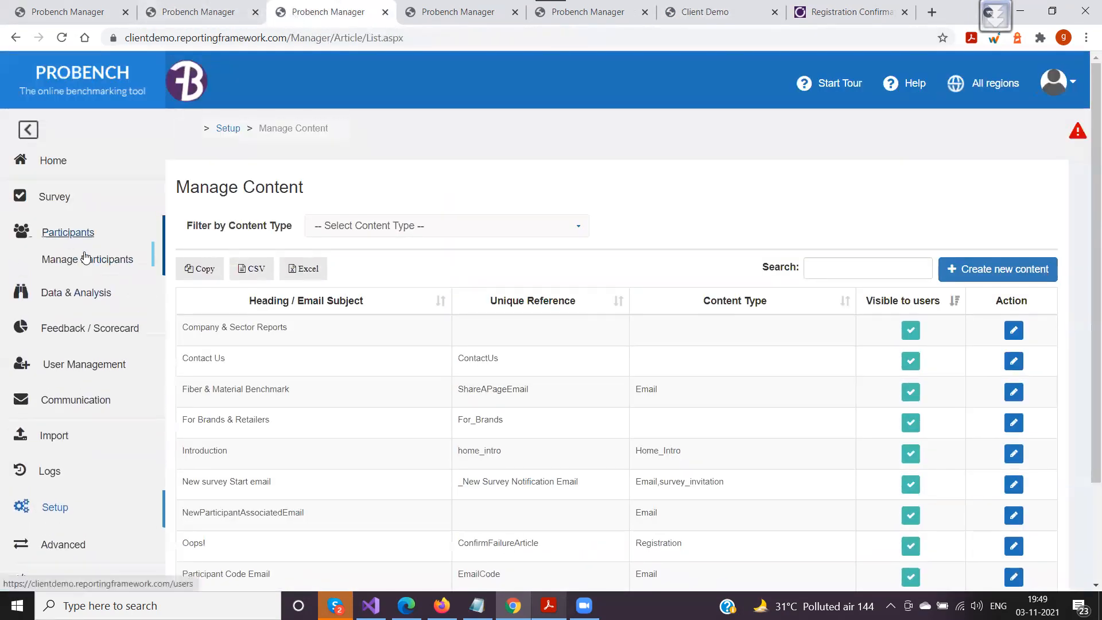
middle_click(81, 258)
click(392, 13)
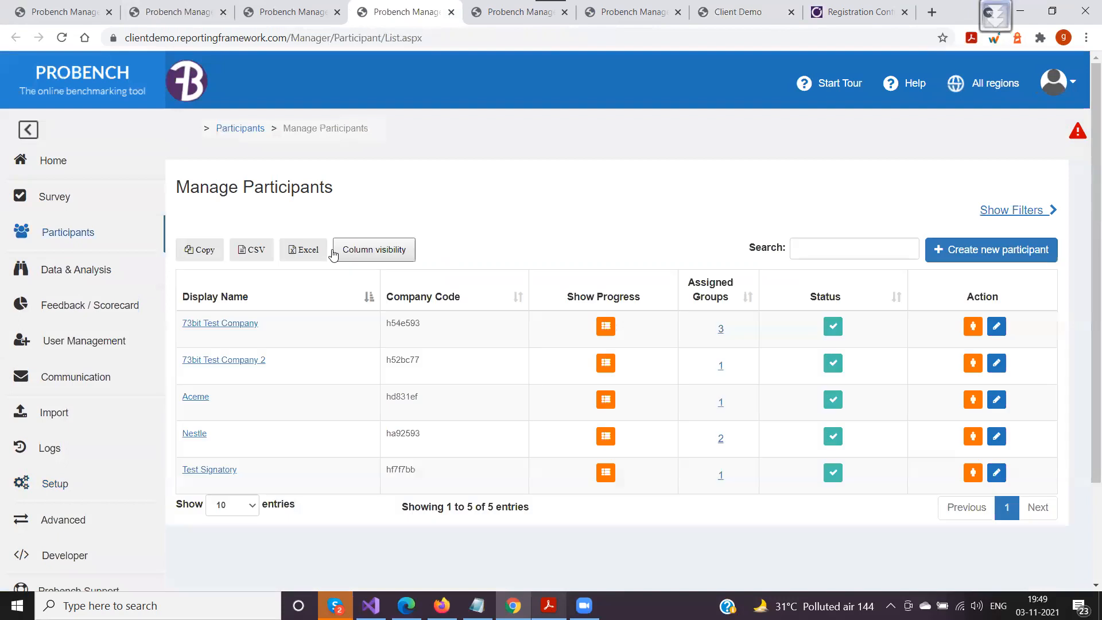
click(995, 325)
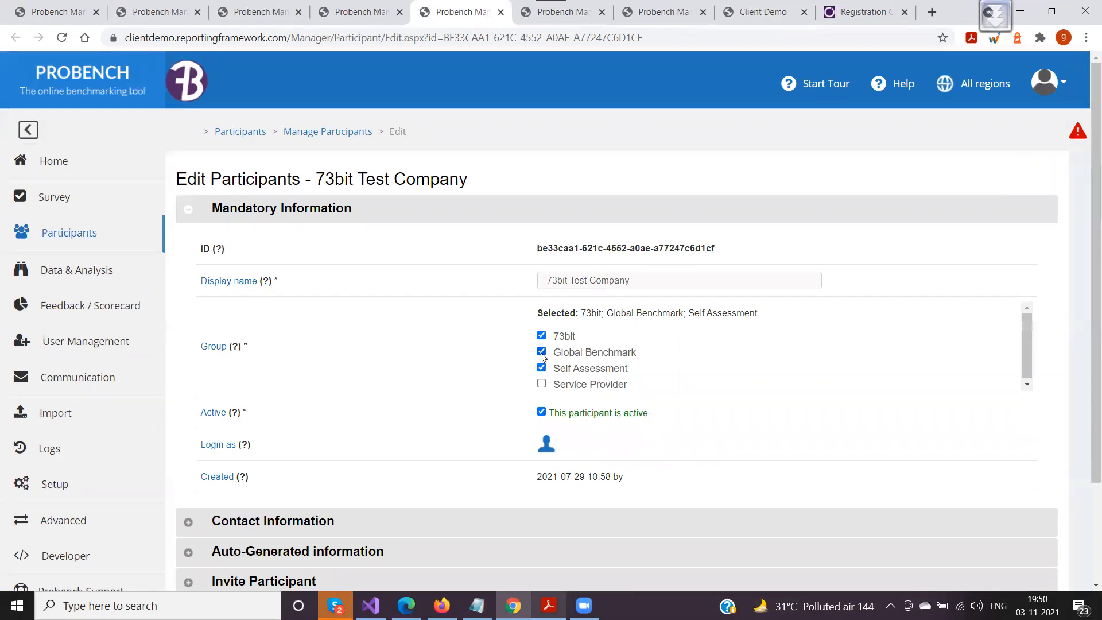
scroll(451, 365, down, 2)
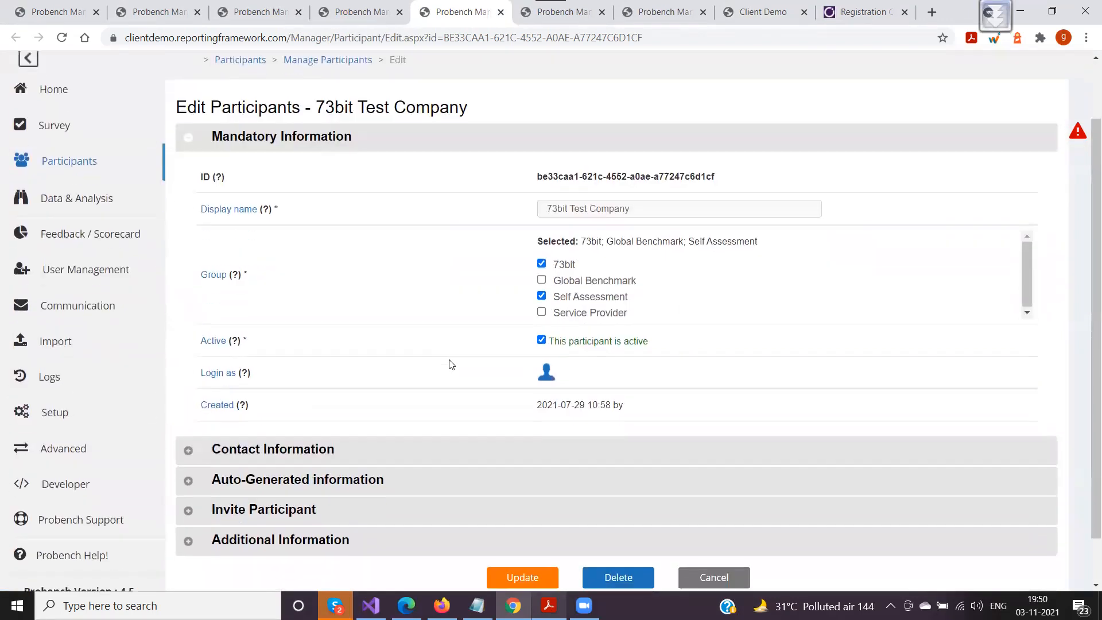
click(508, 520)
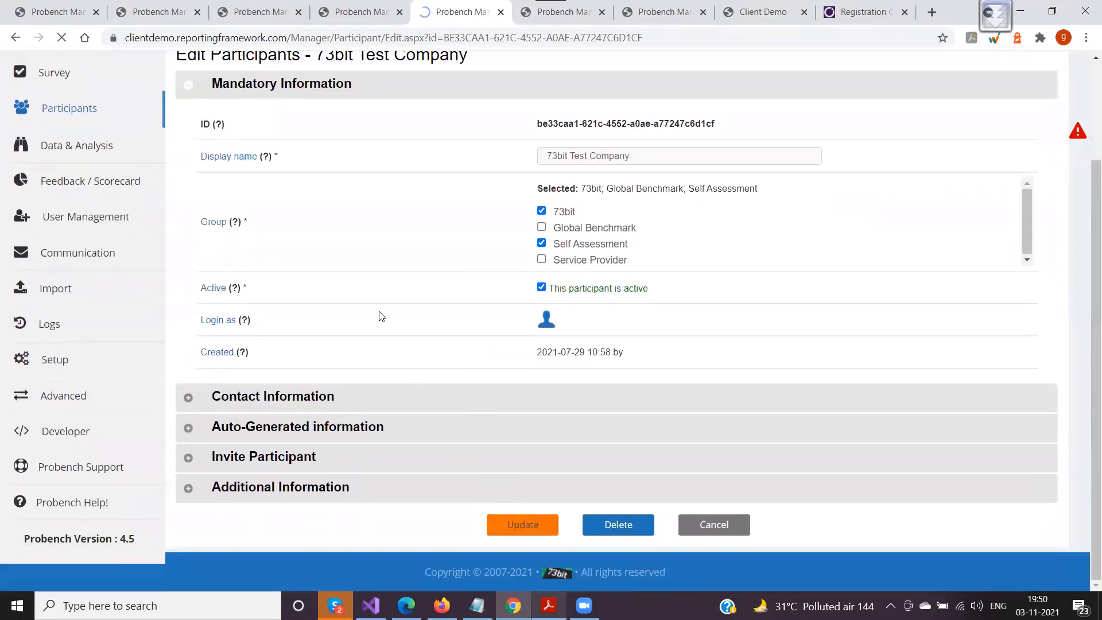
click(750, 9)
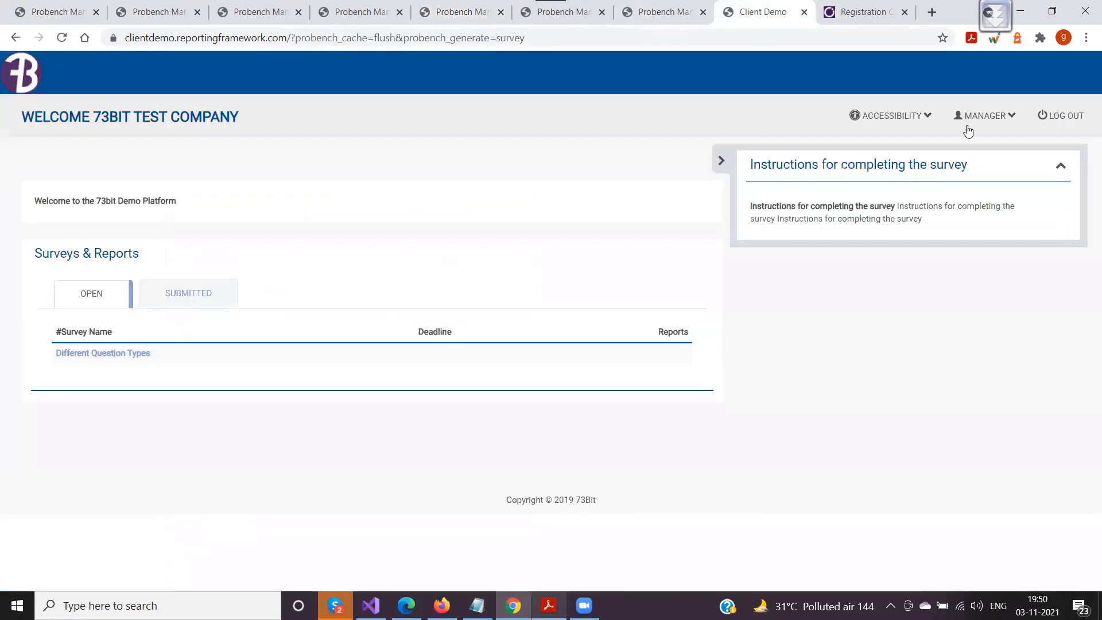
Reload the client home, then scroll to the Group options of the survey instructions note
key(F5)
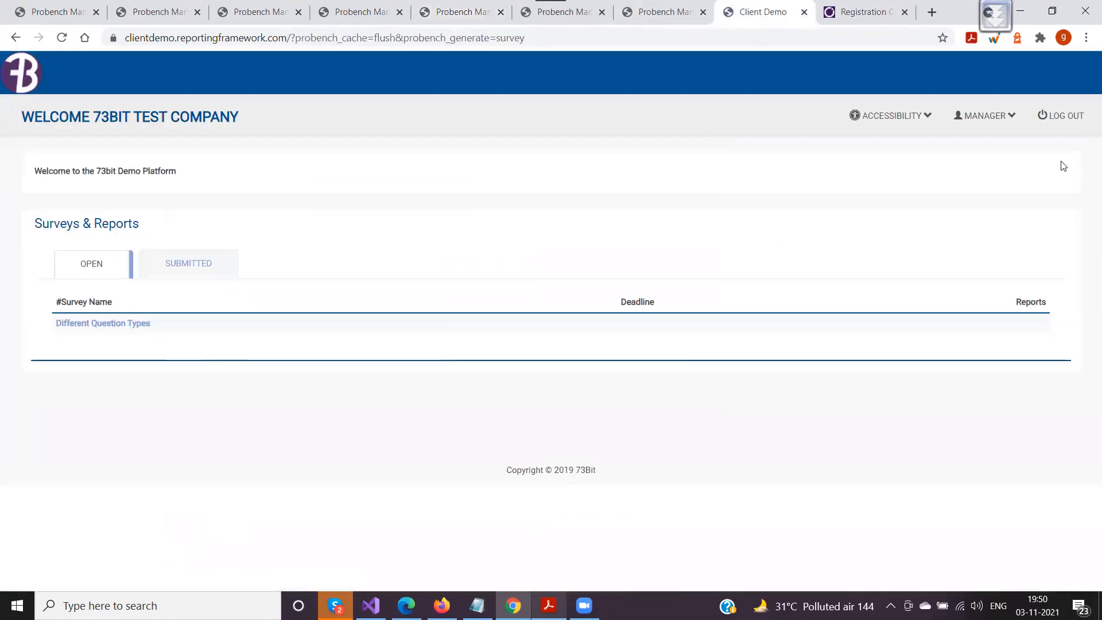
click(33, 12)
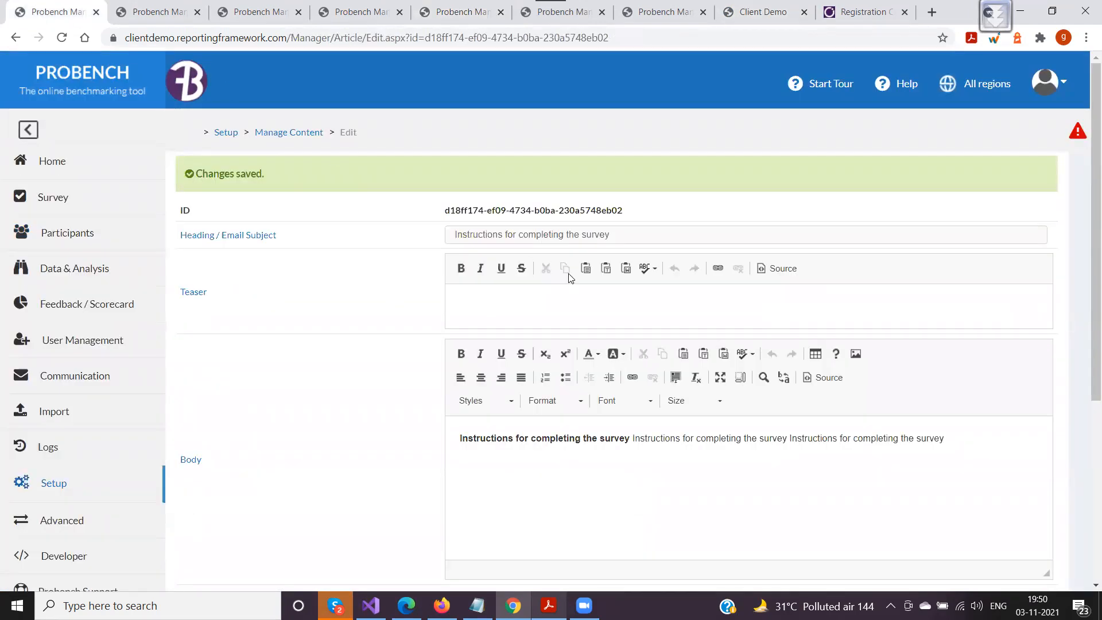
scroll(568, 275, down, 5)
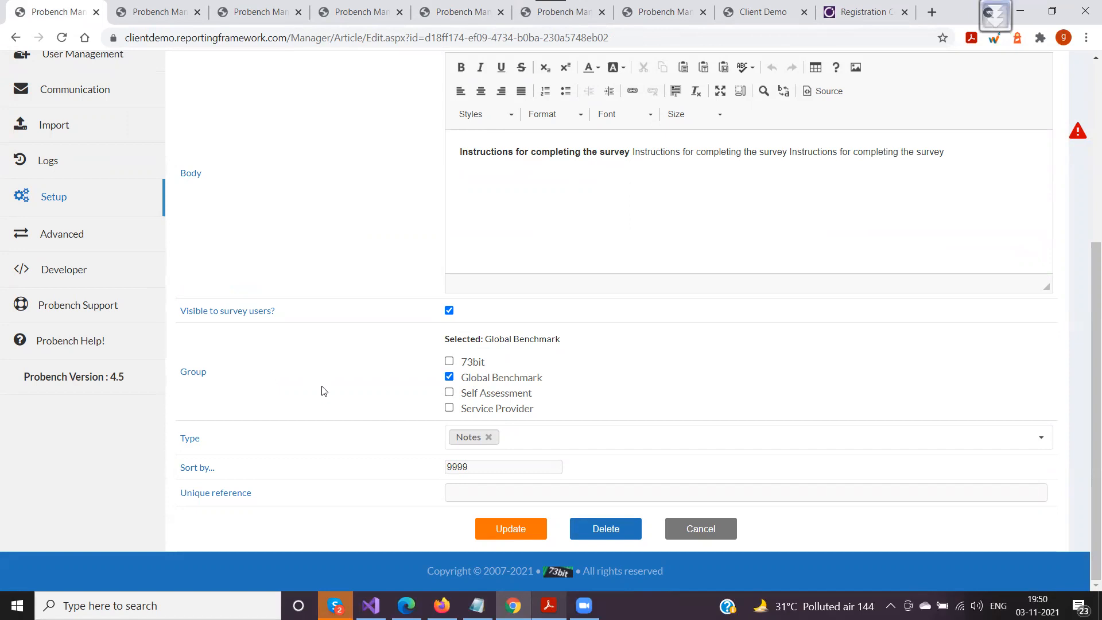
Reassign the note from Global Benchmark to 73bit, save, and reload the client home
click(449, 377)
click(449, 361)
click(501, 529)
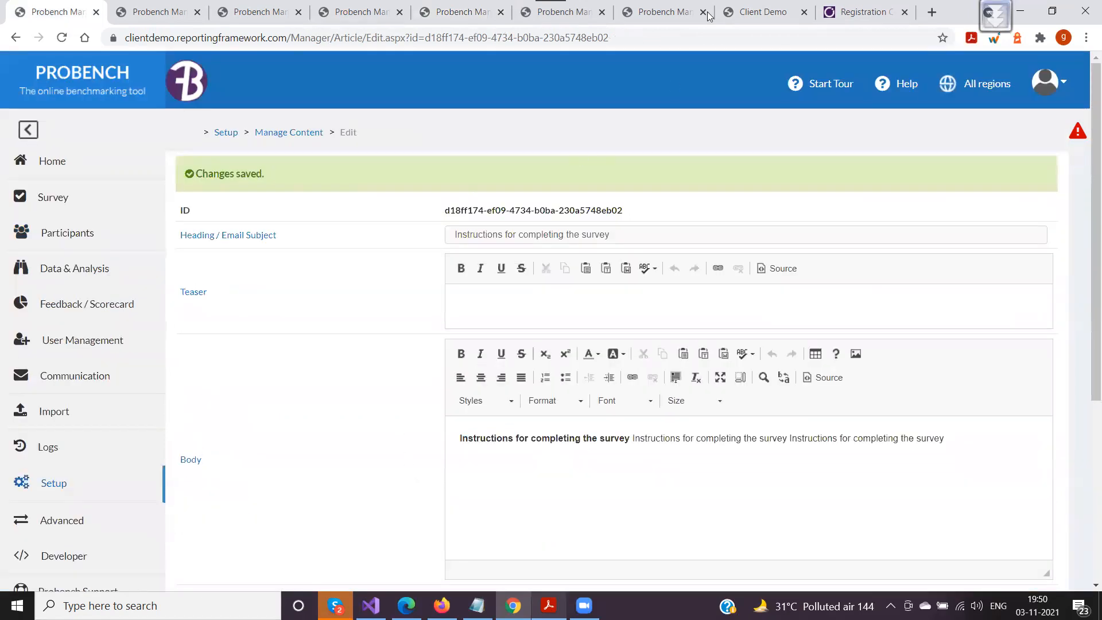
click(739, 15)
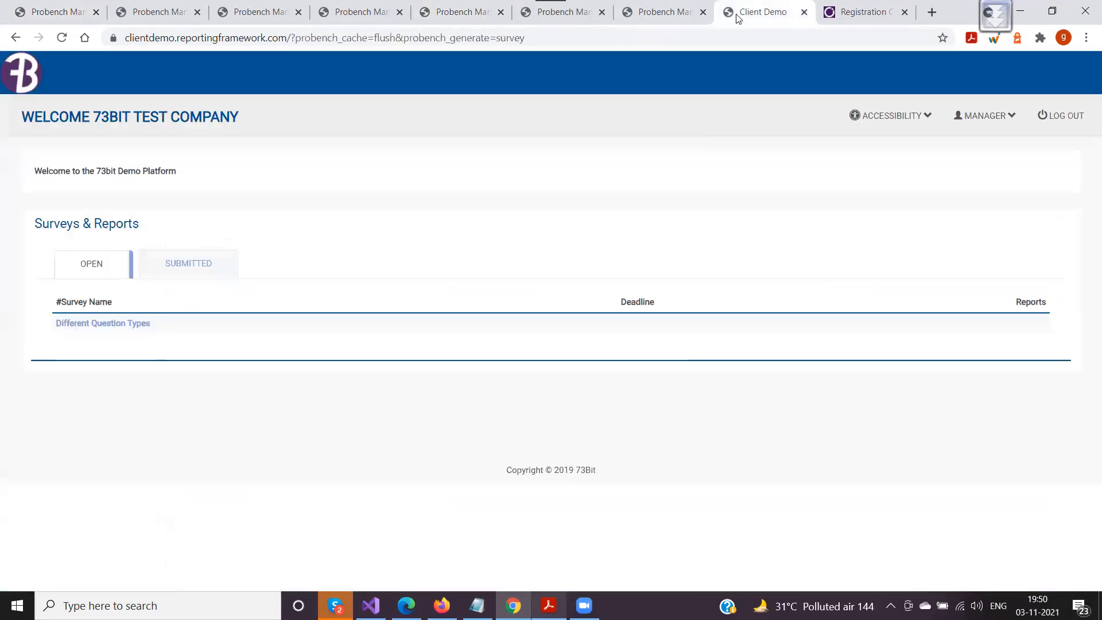
key(F5)
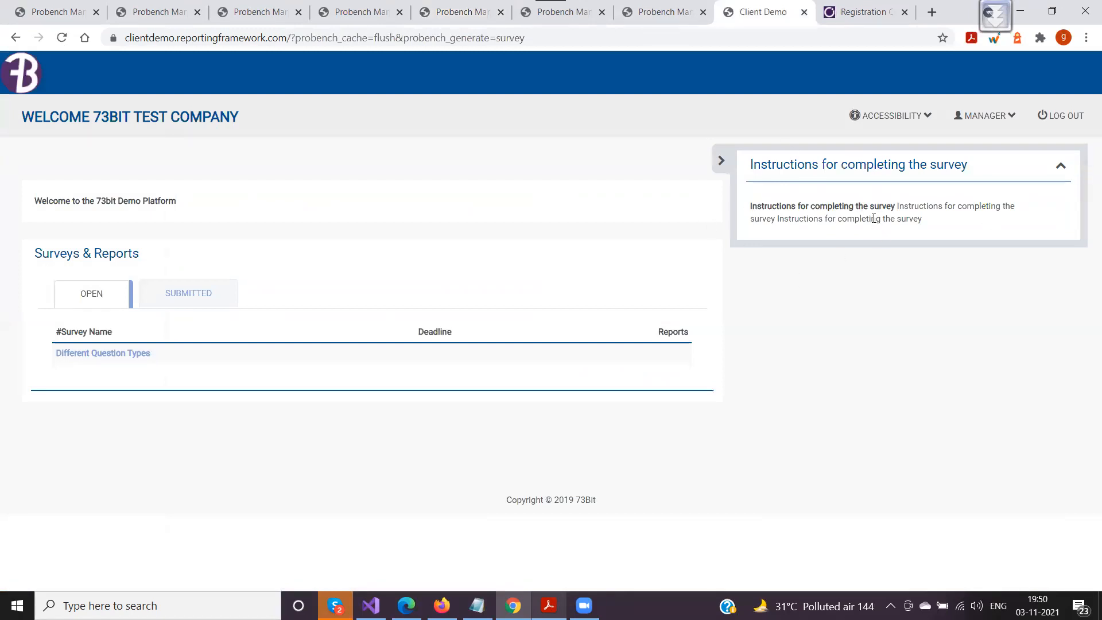
Untick 'Visible to survey users?' on the note, save, and check the client site
click(73, 14)
scroll(298, 290, down, 1)
scroll(298, 290, down, 5)
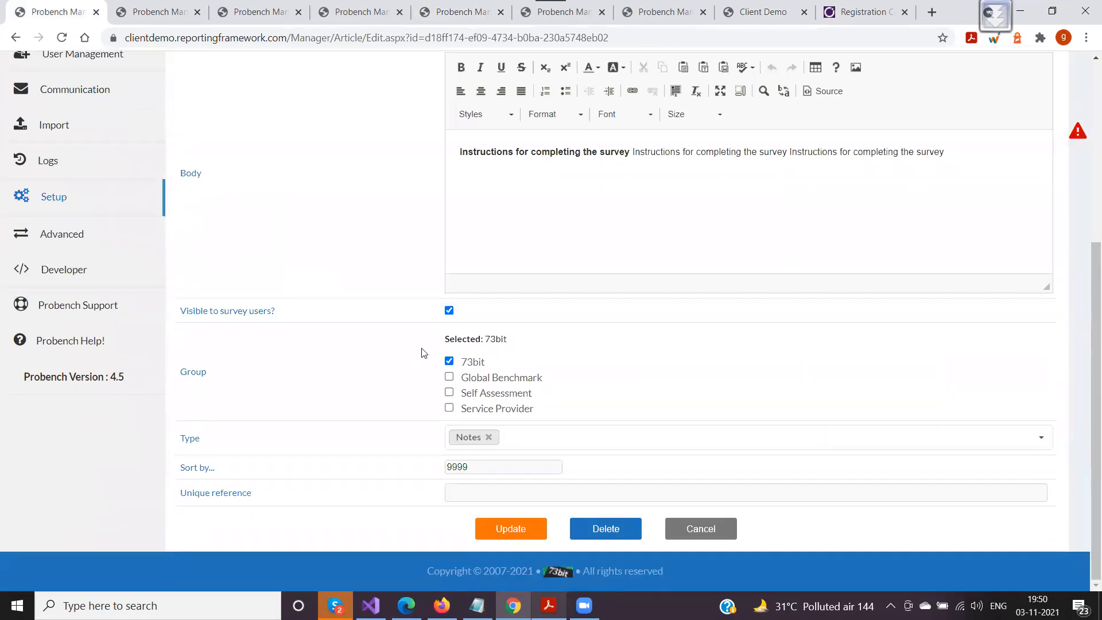
click(449, 310)
click(510, 527)
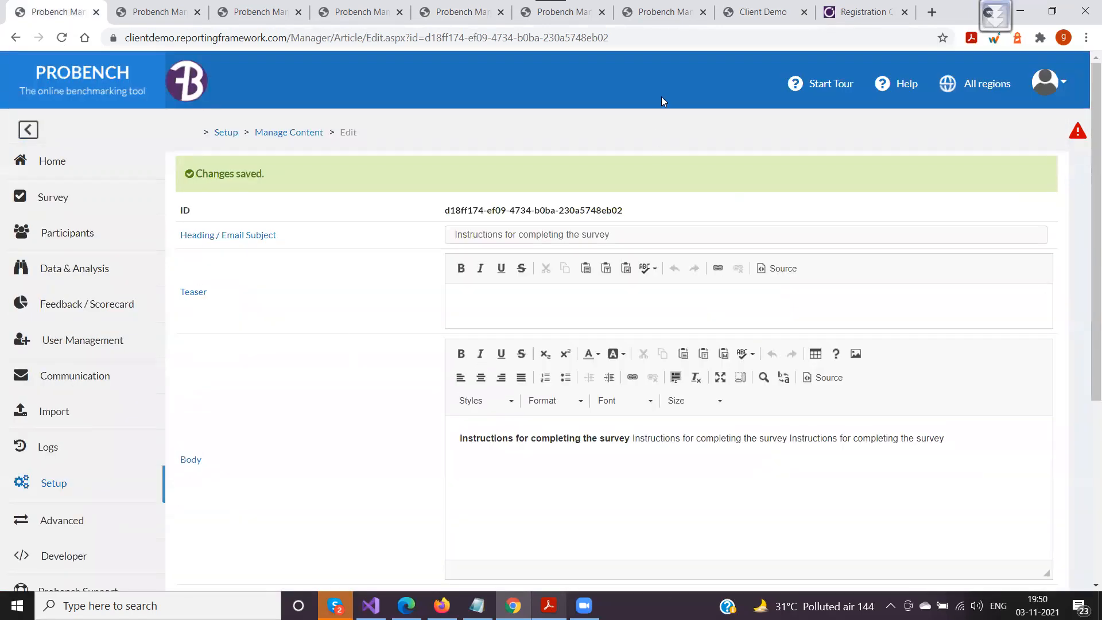
key(ctrl+8)
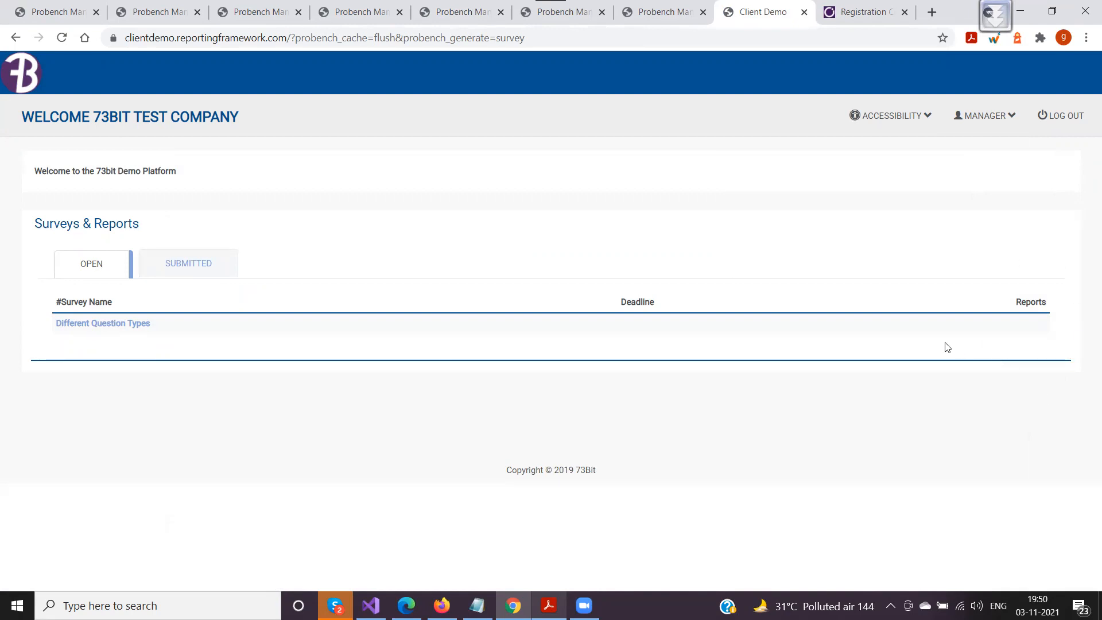
click(51, 11)
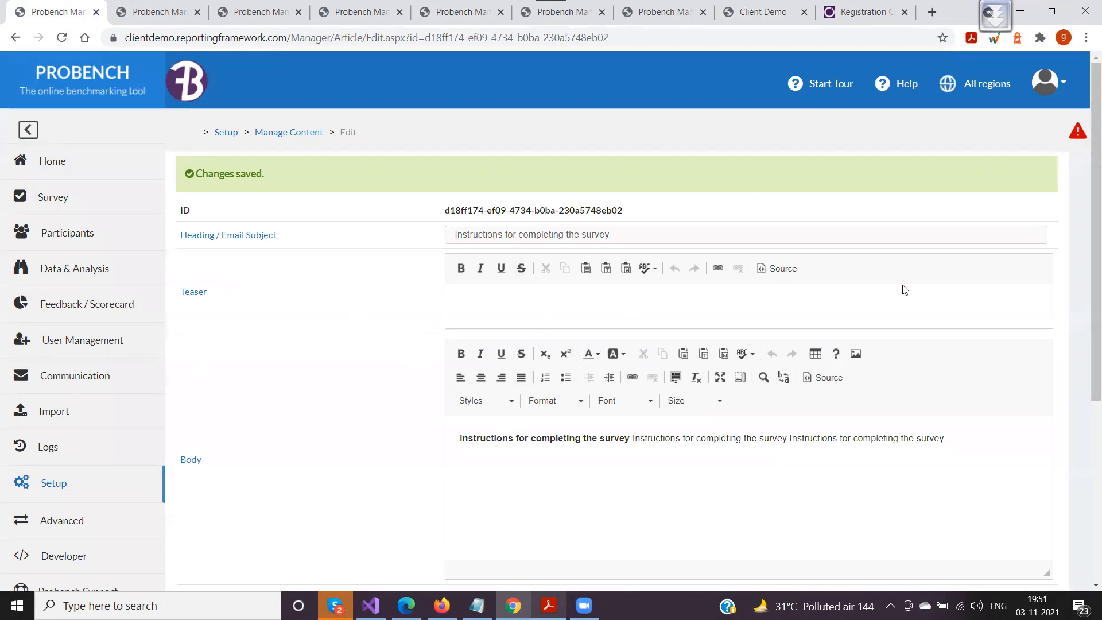
key(ctrl+8)
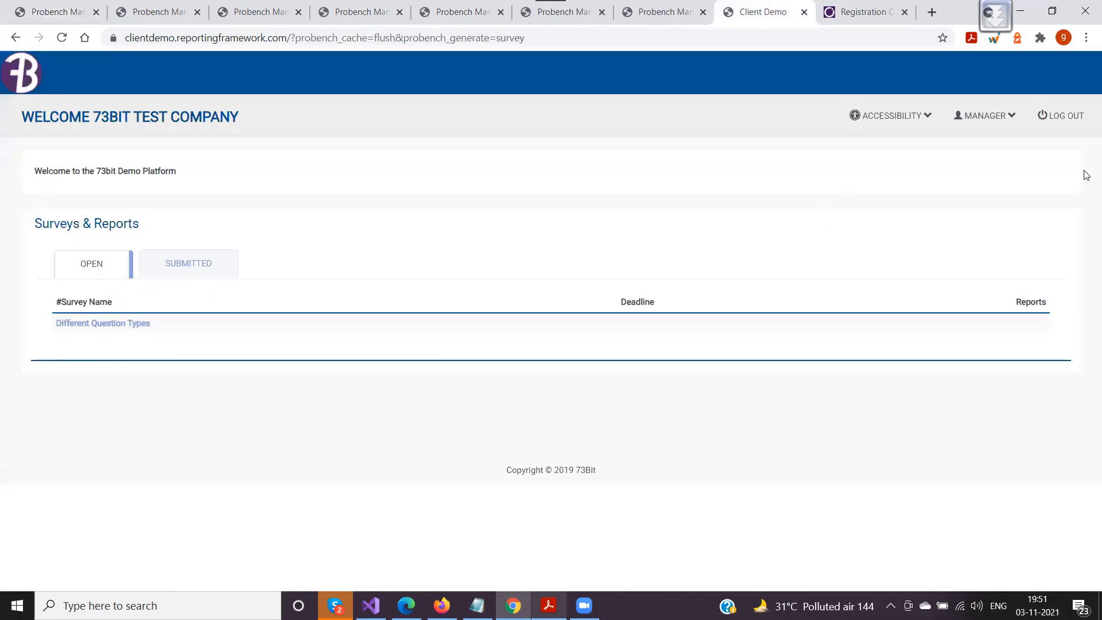
Compare the note's survey-user visibility and Group settings against the client site
click(53, 18)
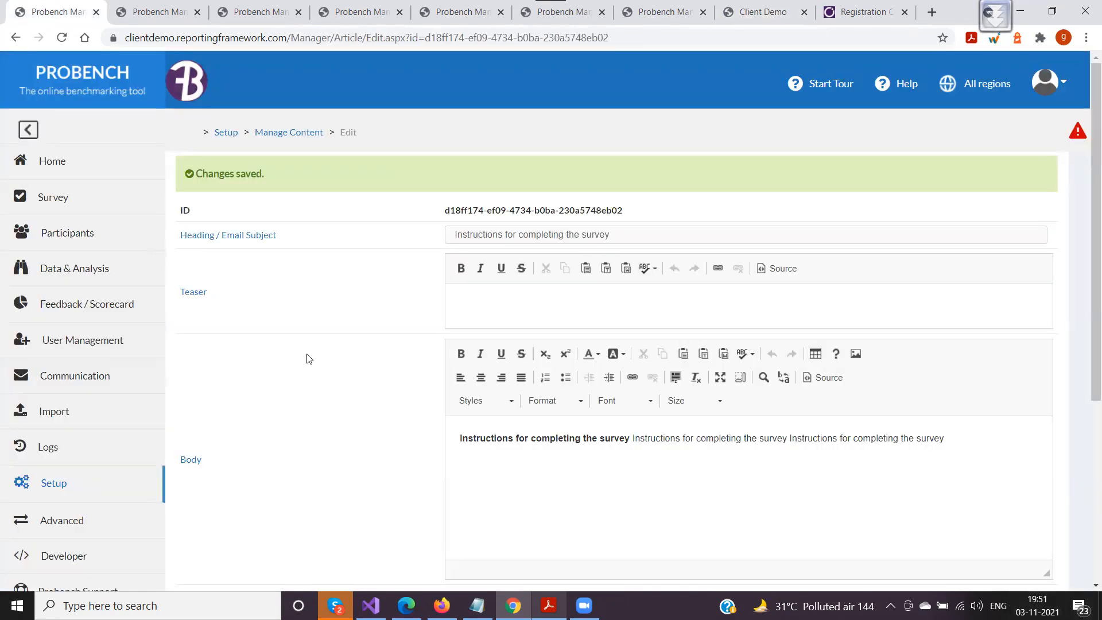
scroll(308, 359, down, 5)
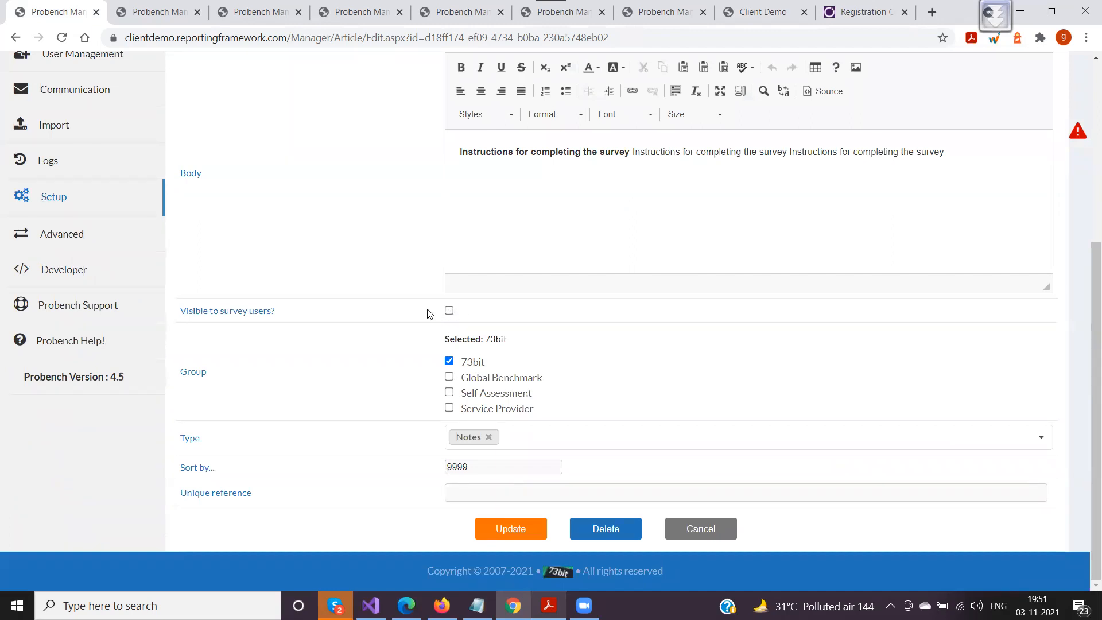
click(766, 8)
click(38, 10)
drag(183, 312, 301, 315)
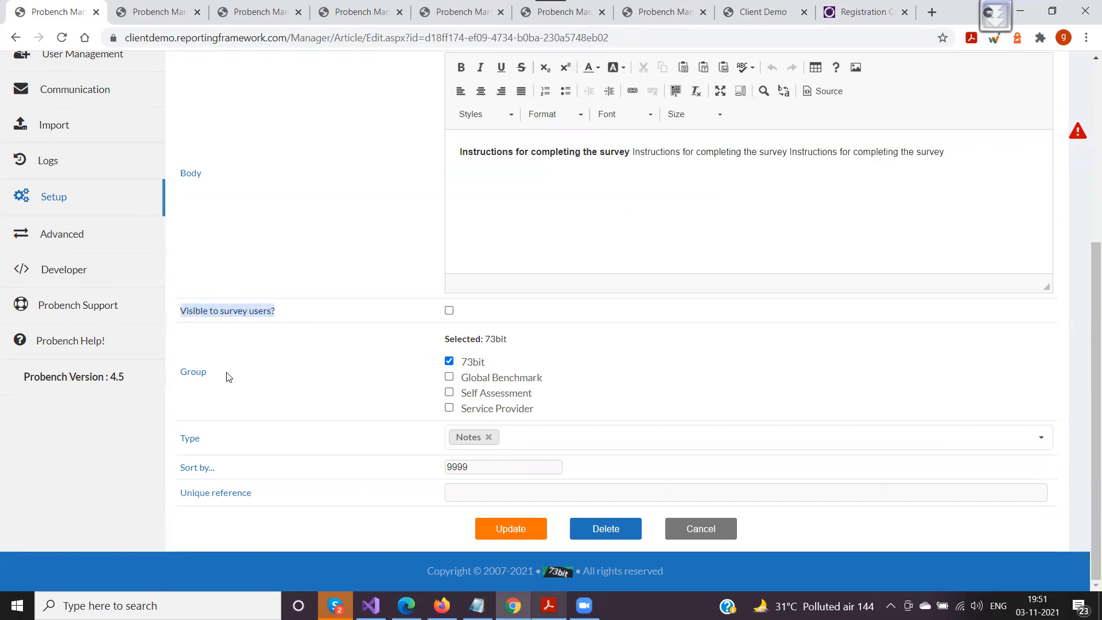
drag(182, 374, 211, 380)
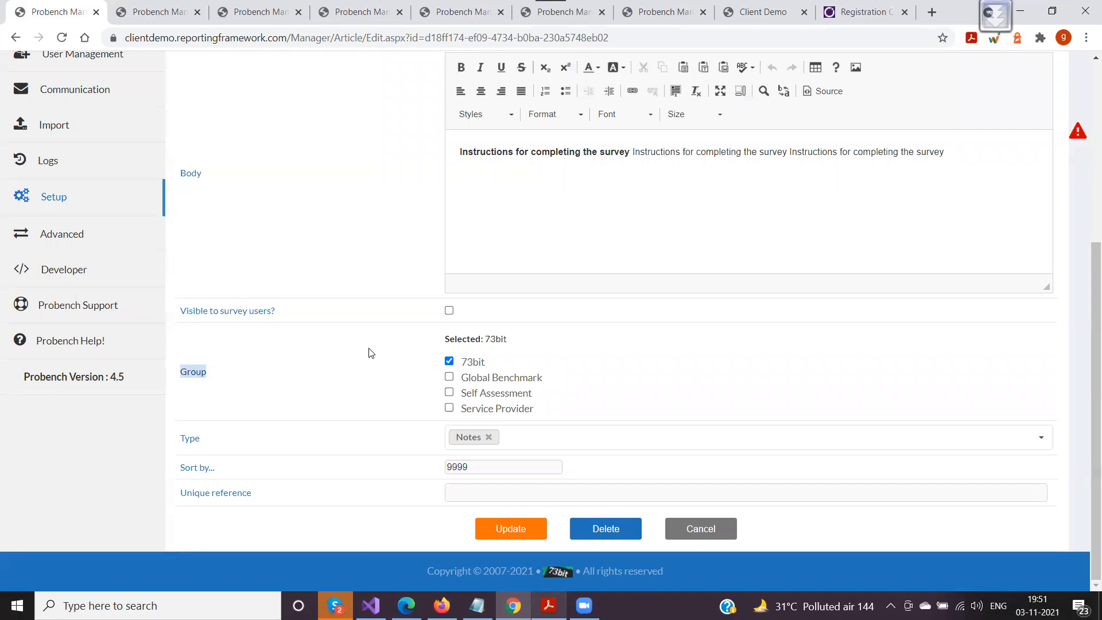
Untick 73bit so the note has no group, save, and confirm the empty Group setting
click(449, 362)
click(517, 528)
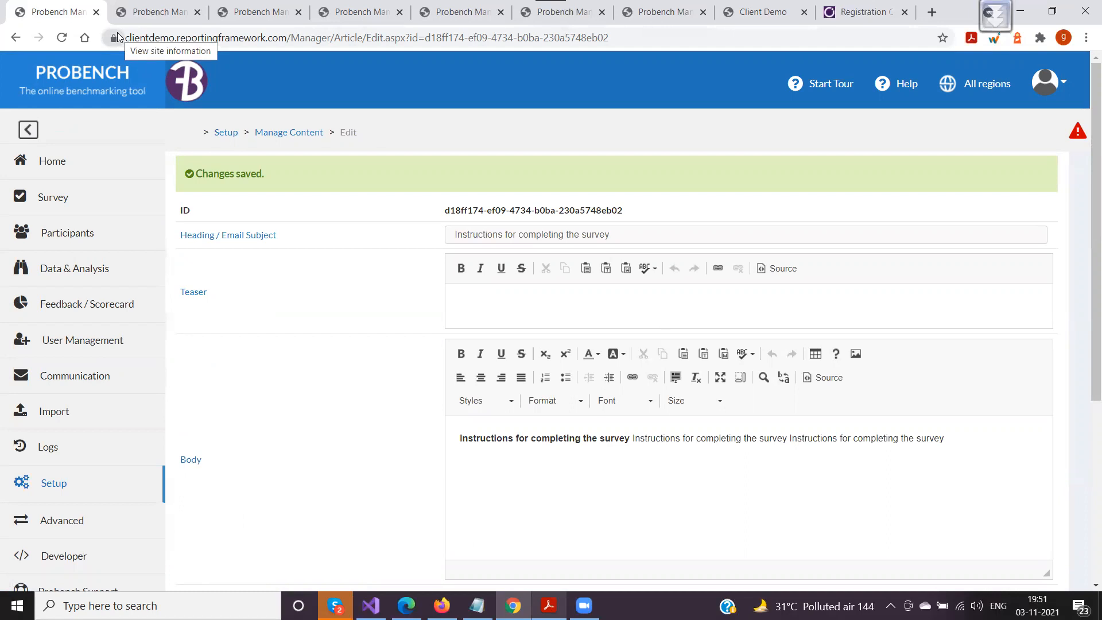
scroll(180, 179, down, 5)
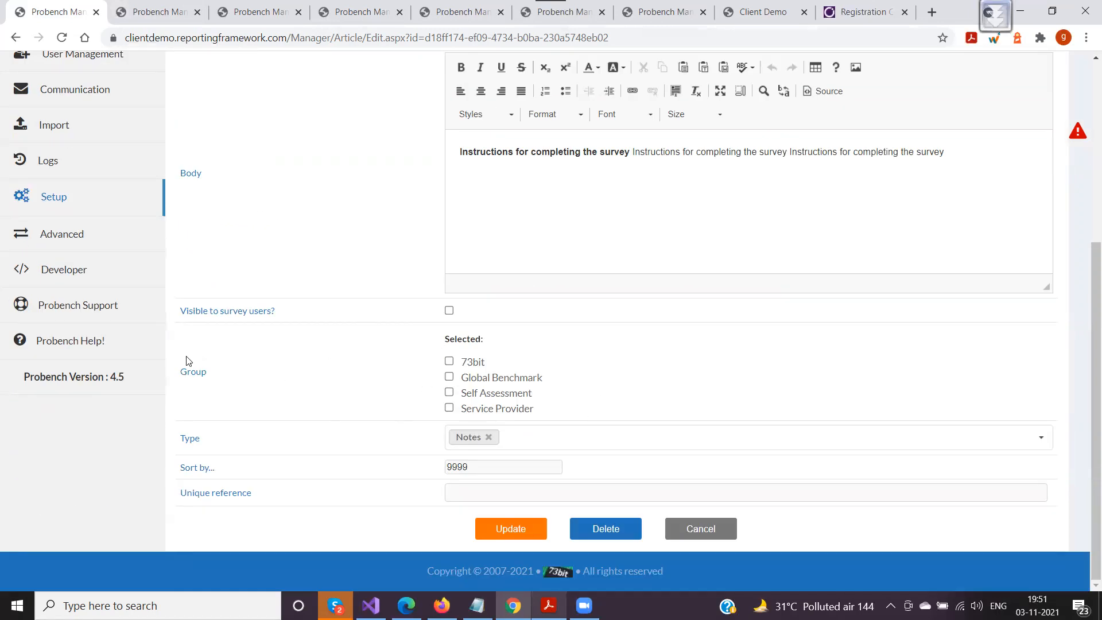
drag(179, 371, 526, 408)
click(609, 402)
scroll(335, 288, up, 5)
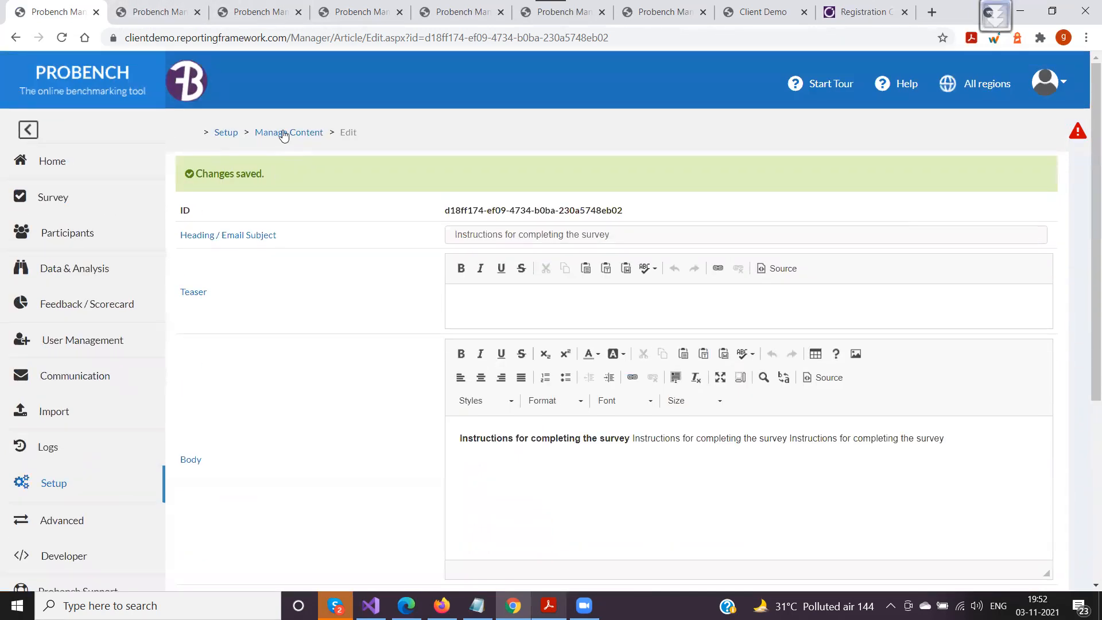
Filter the content list by 'Hom' and open the Home_Intro Introduction item for editing
click(283, 135)
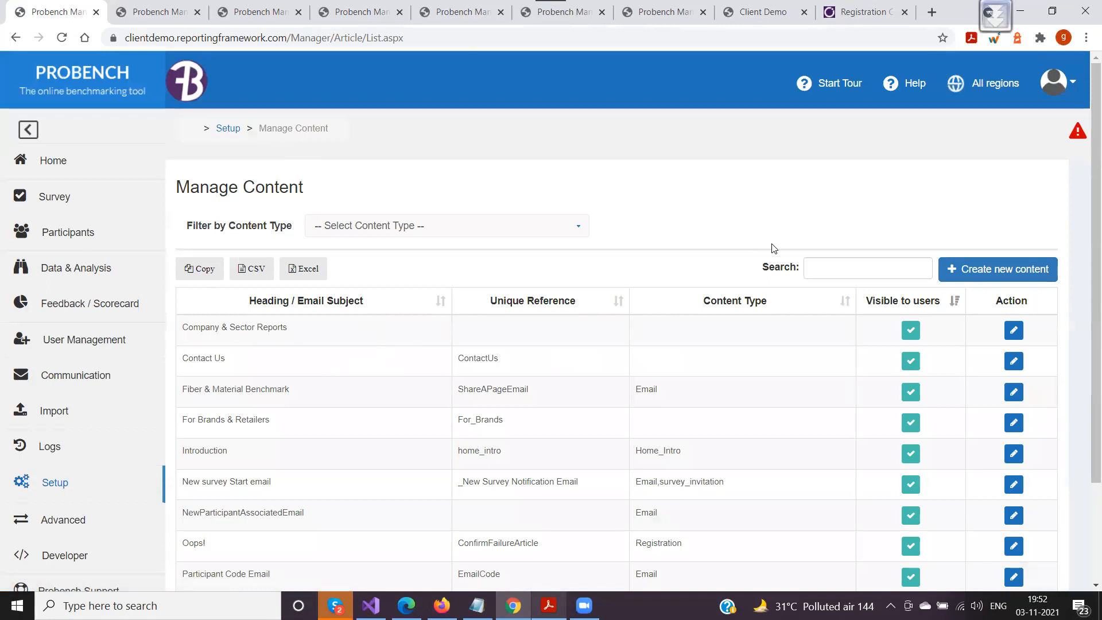
text(Home)
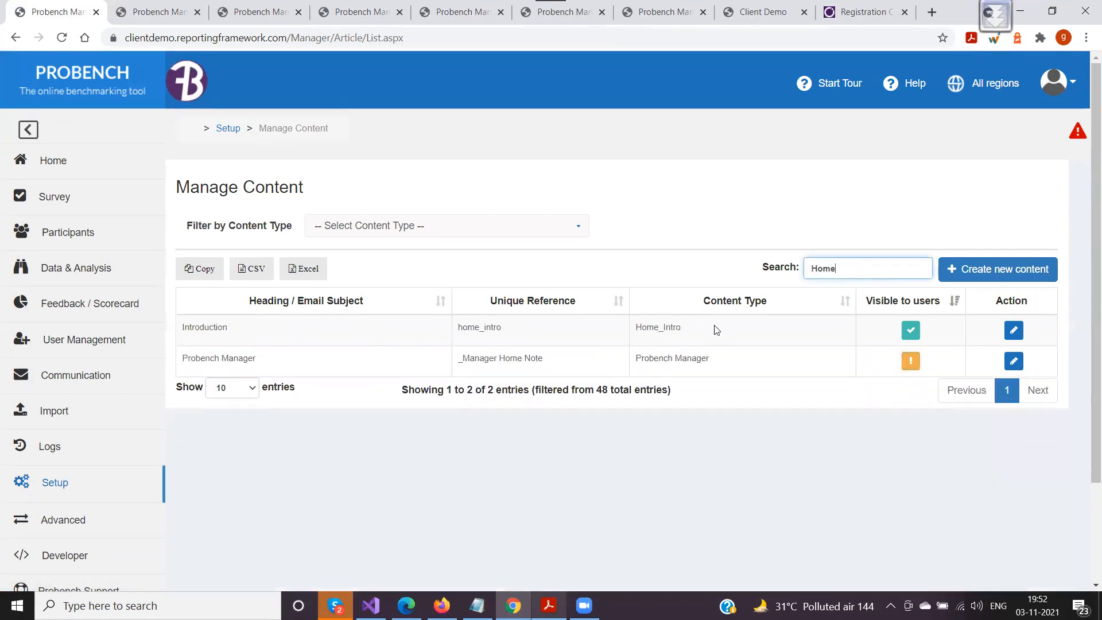
double_click(714, 330)
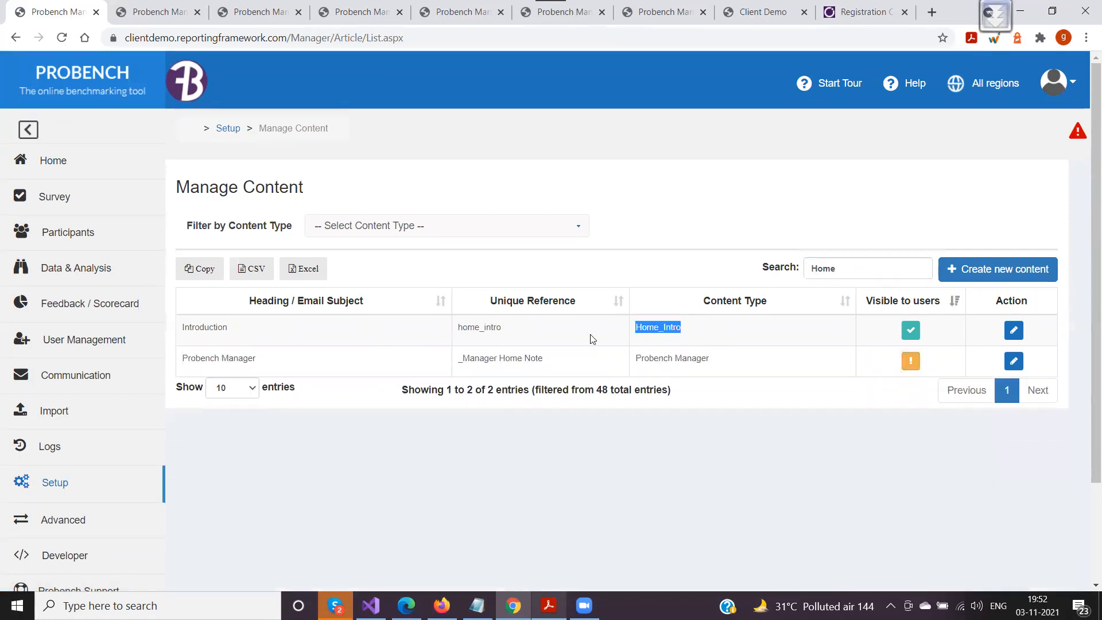
click(1013, 331)
scroll(363, 348, down, 3)
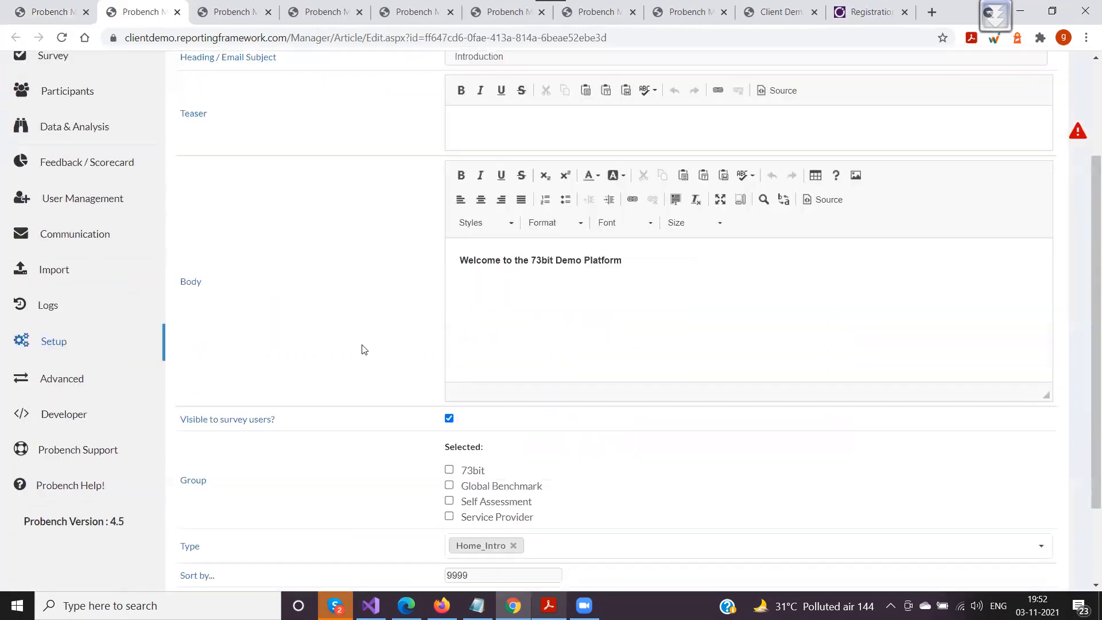
Paste the survey instructions after the welcome line, un-bold the second phrase, and save
click(634, 263)
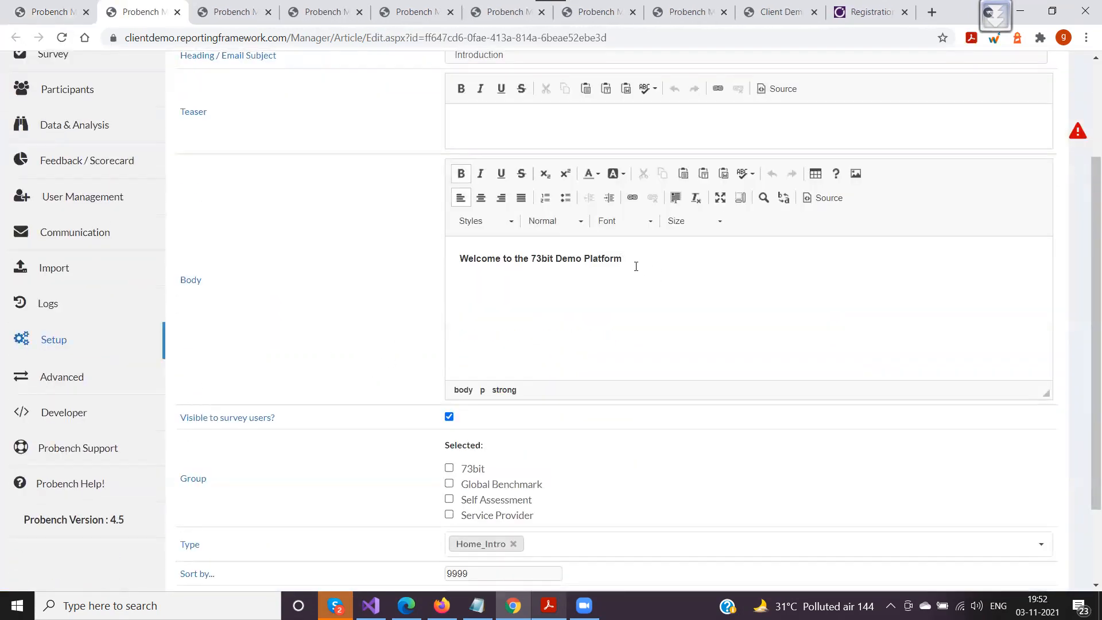
text(Instructions for completing the survey)
text(Instructions for completing the survey)
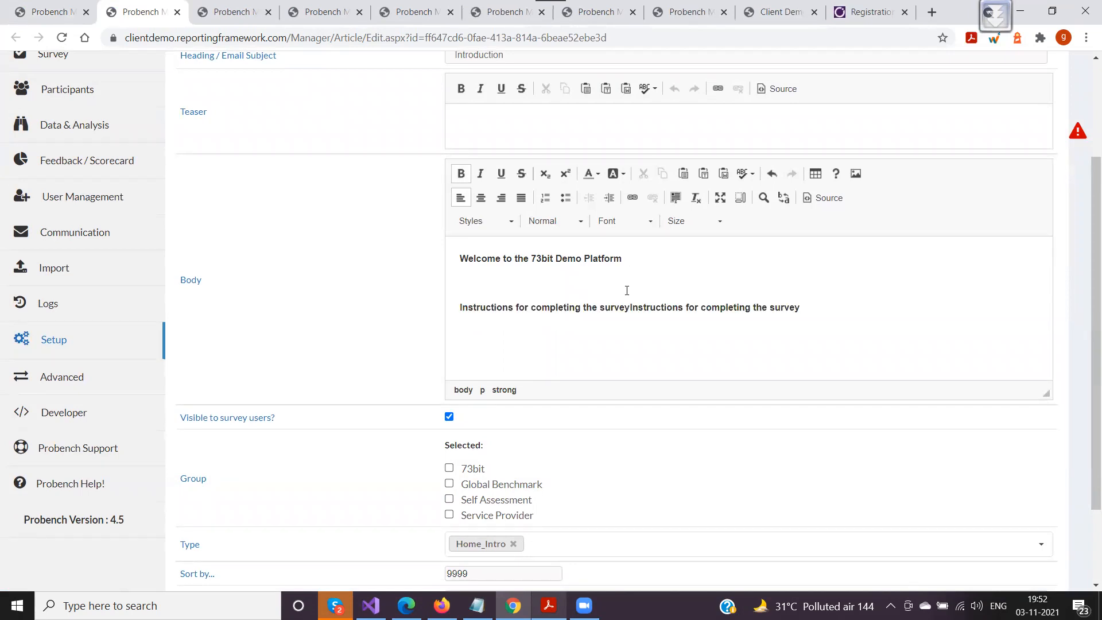
click(631, 307)
drag(634, 308, 804, 308)
click(460, 174)
click(341, 356)
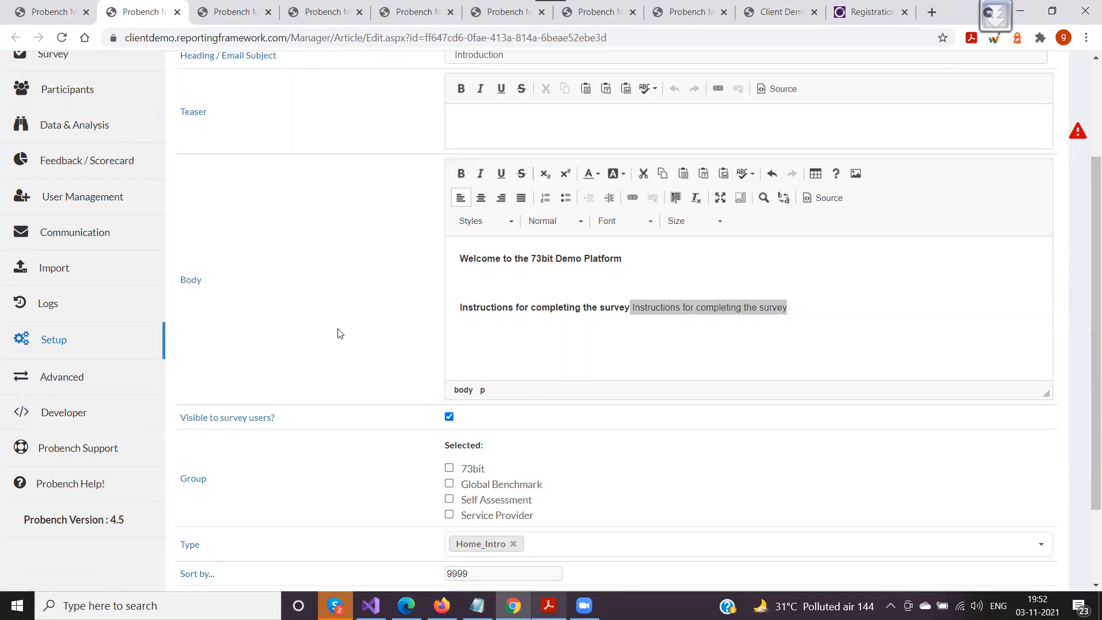
scroll(338, 330, down, 2)
click(520, 528)
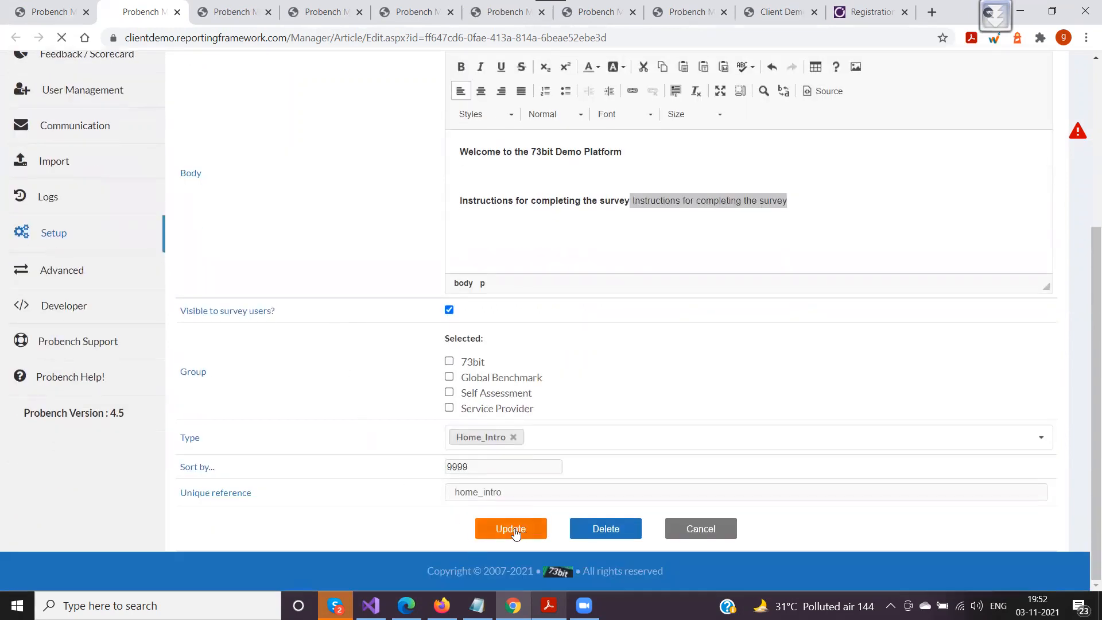
Rebuild the Client Demo home and check the new instructions line appears
click(784, 8)
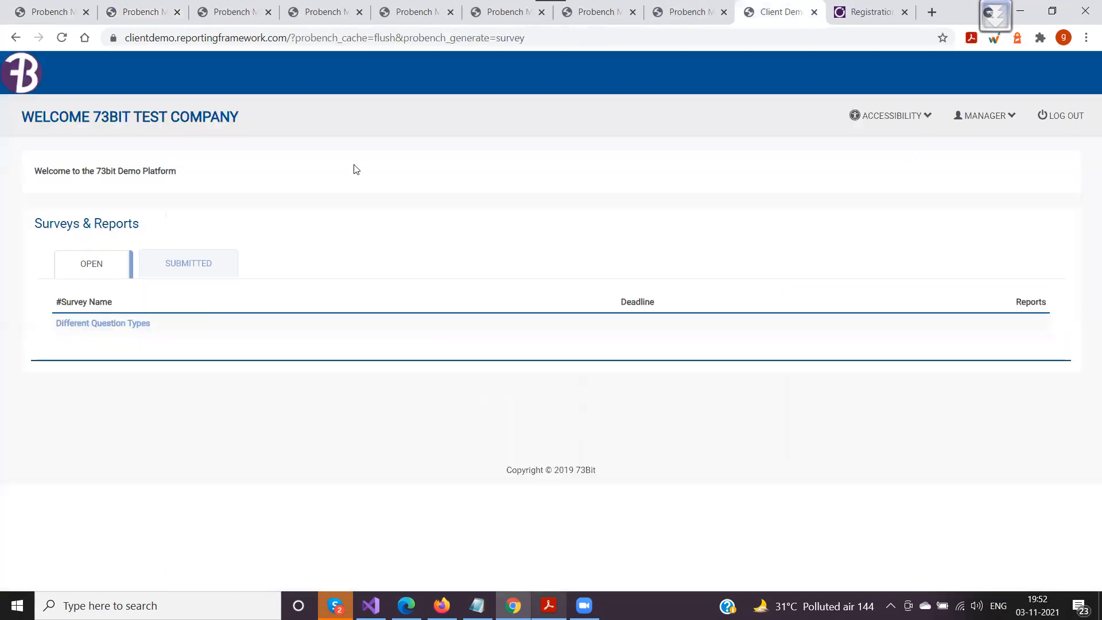
click(979, 124)
click(934, 179)
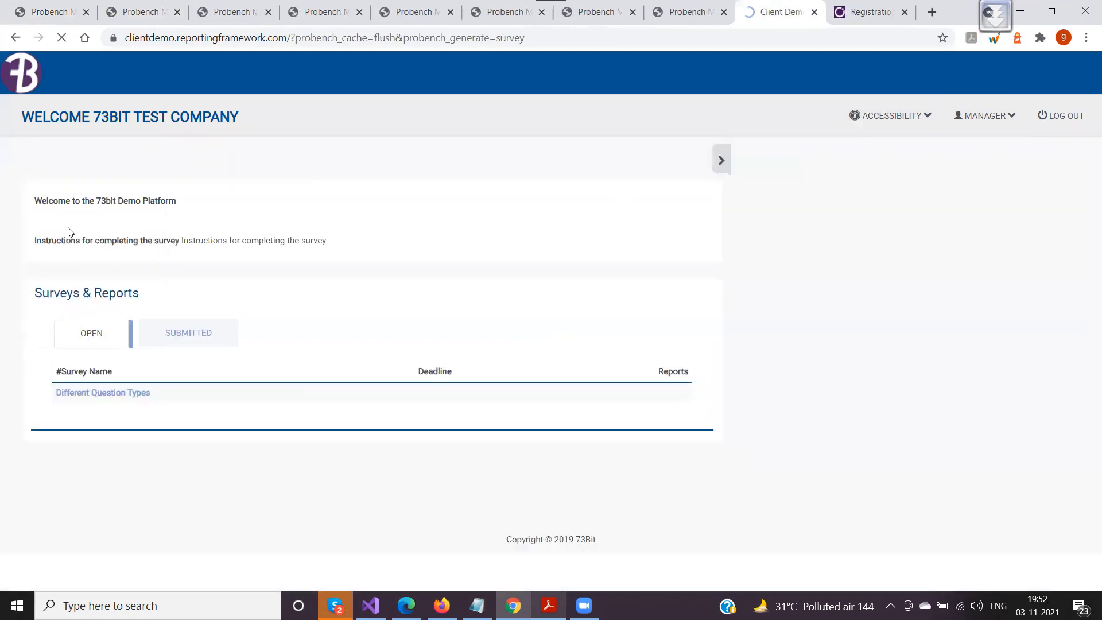
mouse_move(39, 208)
mouse_down()
mouse_move(376, 209)
mouse_move(25, 222)
mouse_up()
click(429, 218)
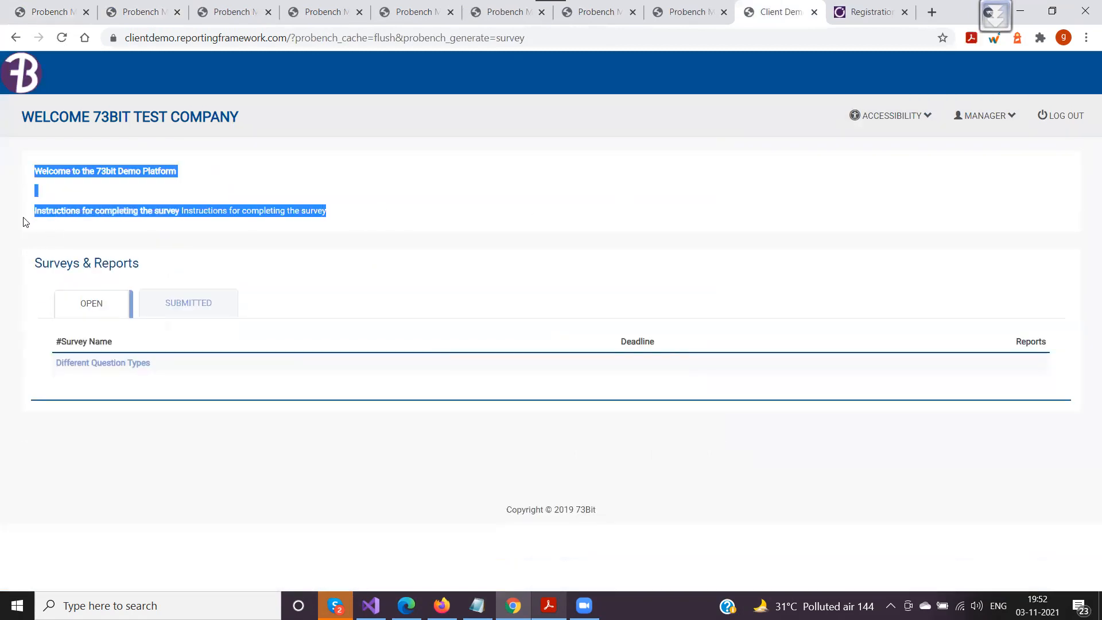
Reopen the Home_Intro Introduction item from Manage Content and scroll to its body
click(52, 12)
drag(691, 329, 632, 330)
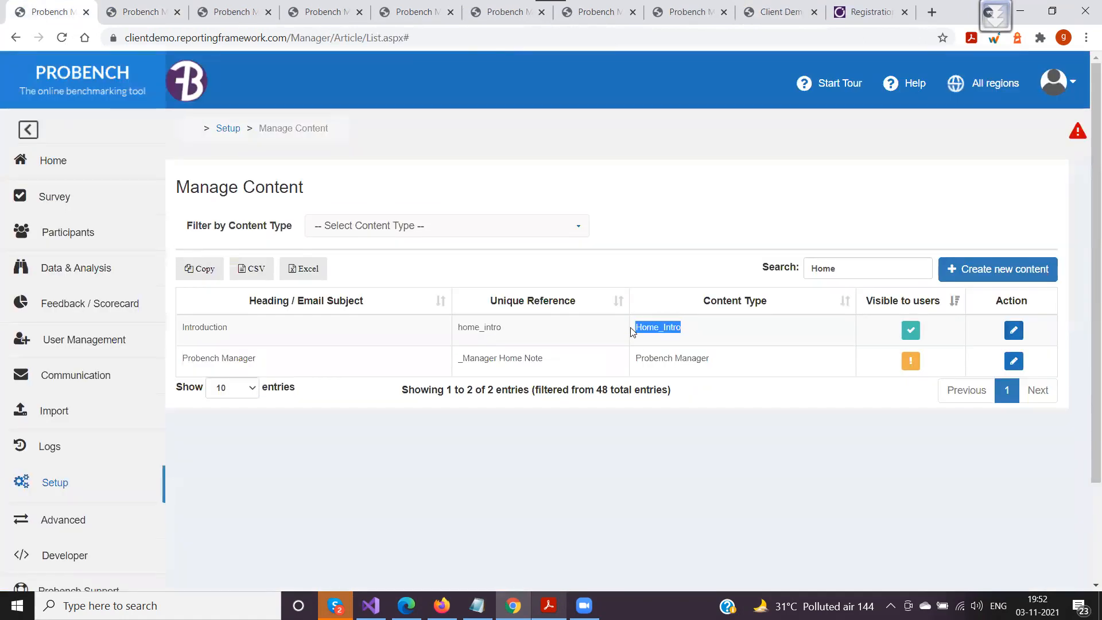
click(1019, 335)
scroll(402, 327, down, 2)
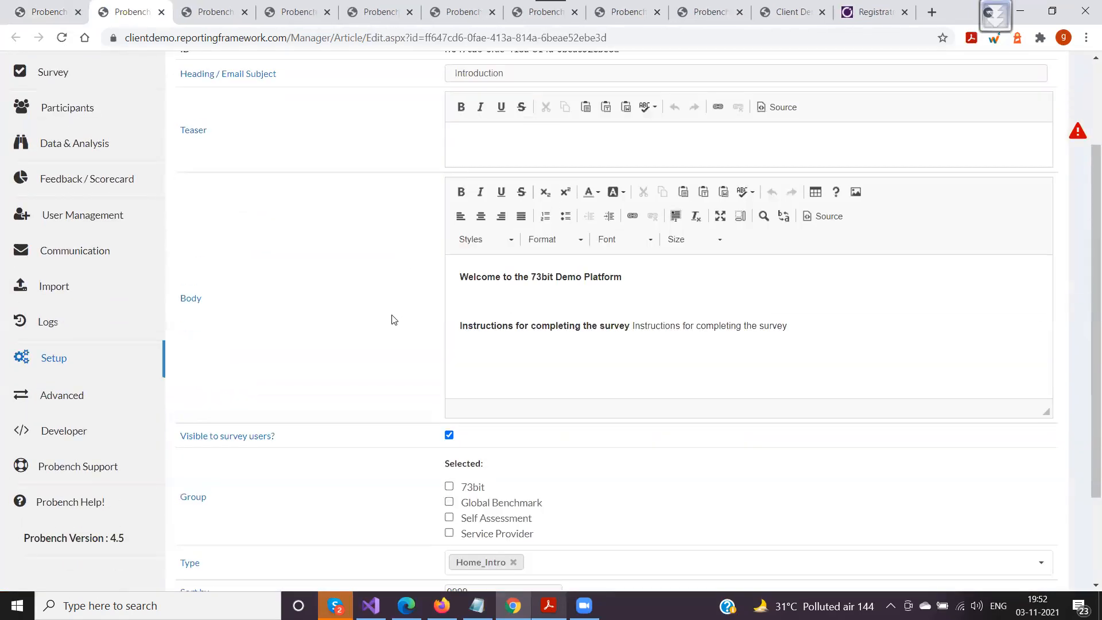
scroll(340, 332, down, 2)
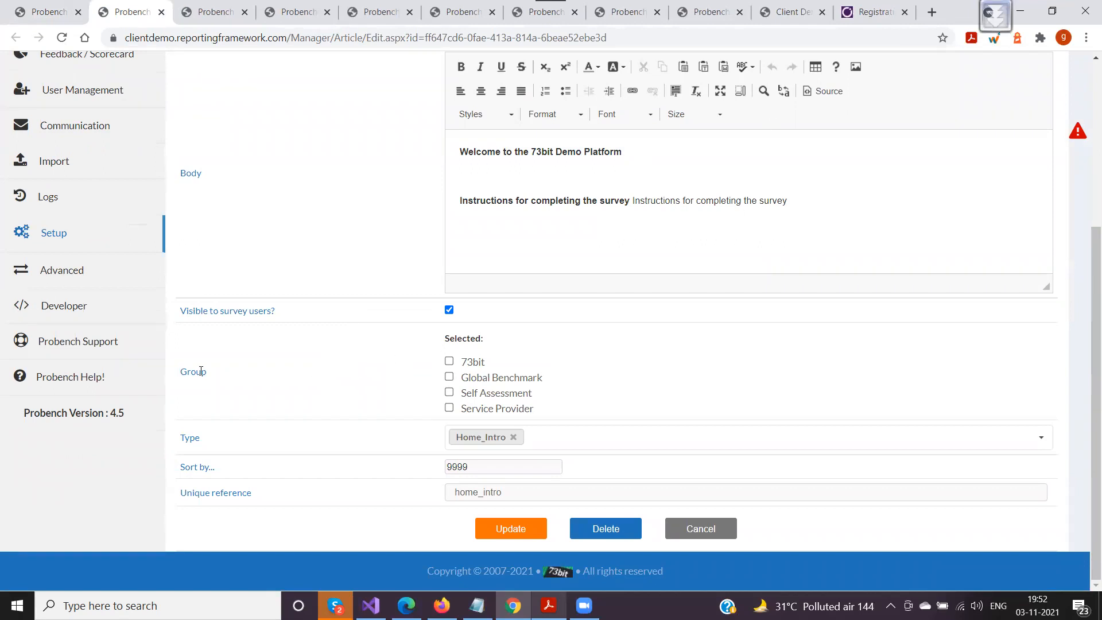
double_click(182, 372)
click(304, 372)
Highlight the welcome and instructions text on the client home, then show the Submitted surveys tab
click(784, 12)
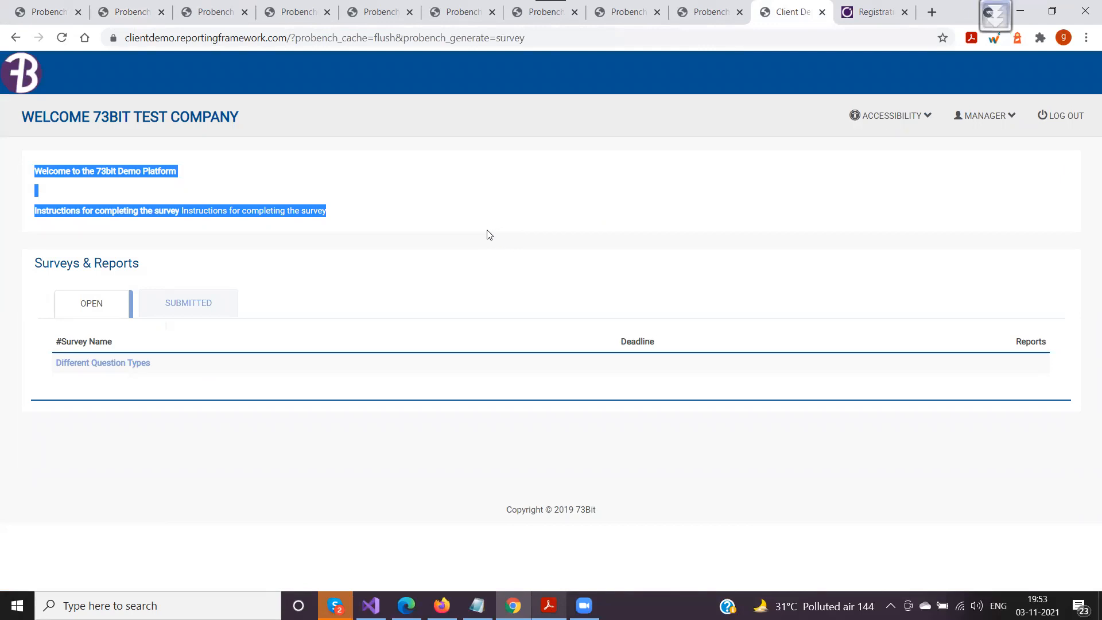
click(55, 200)
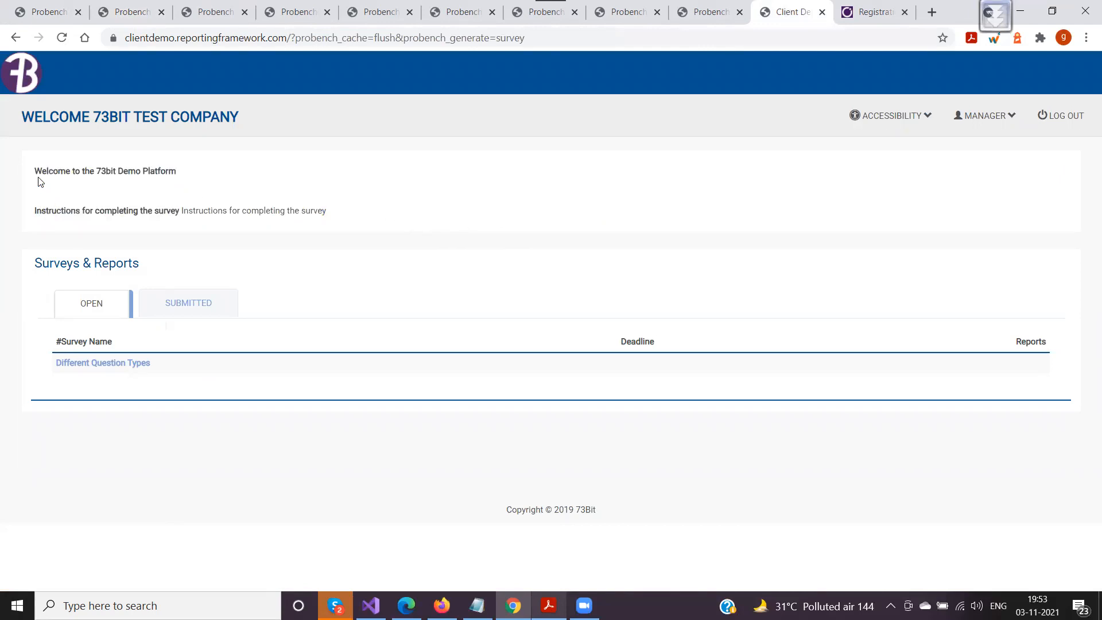
drag(36, 170, 371, 215)
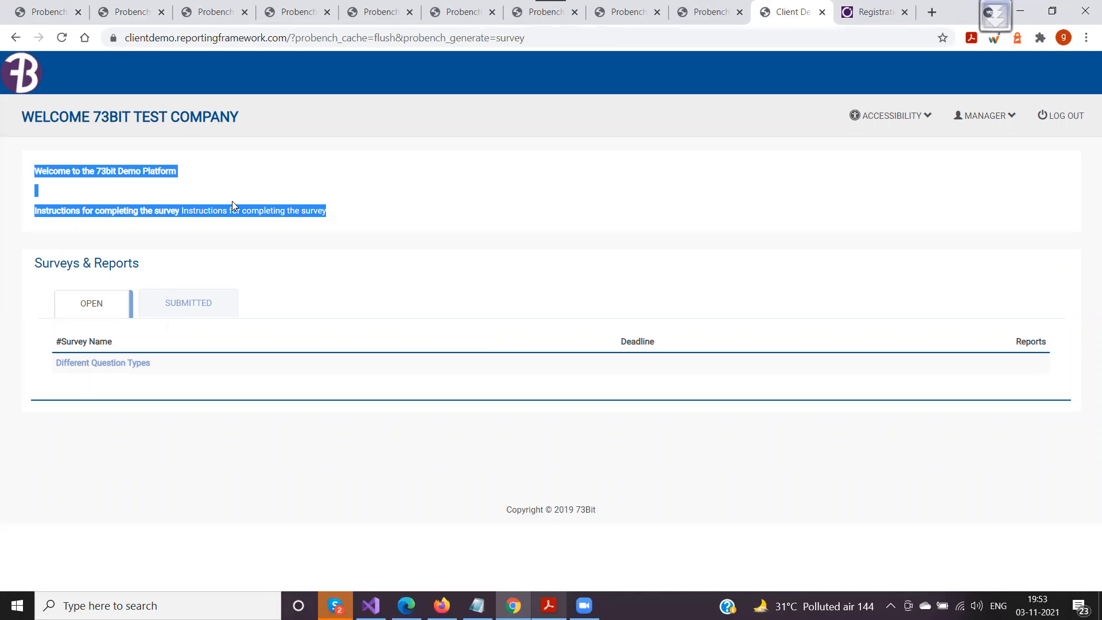
click(825, 186)
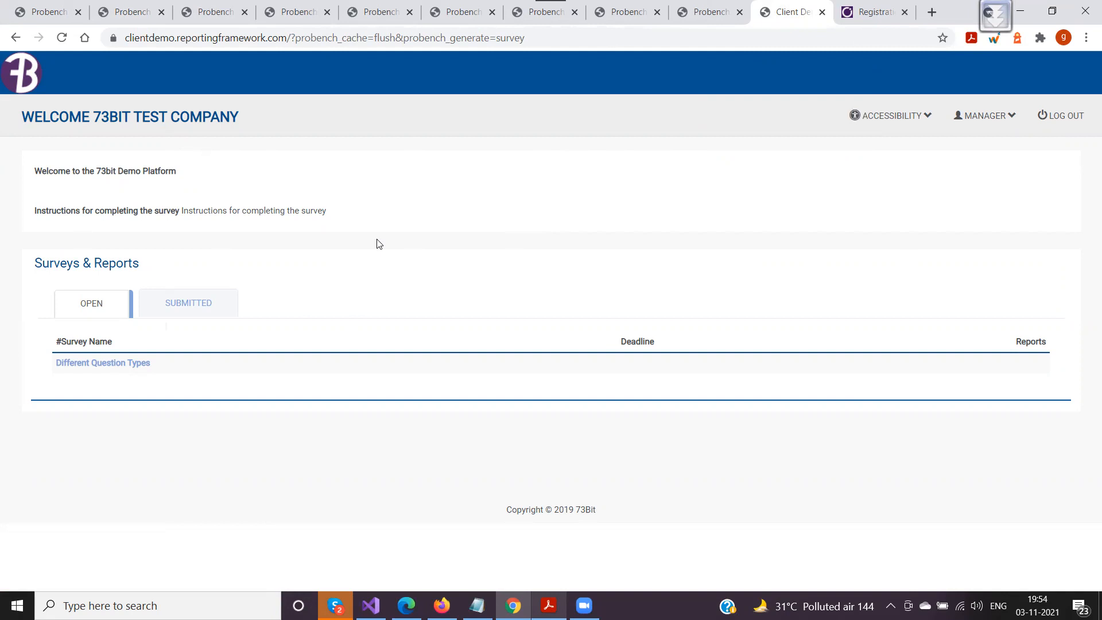
click(156, 309)
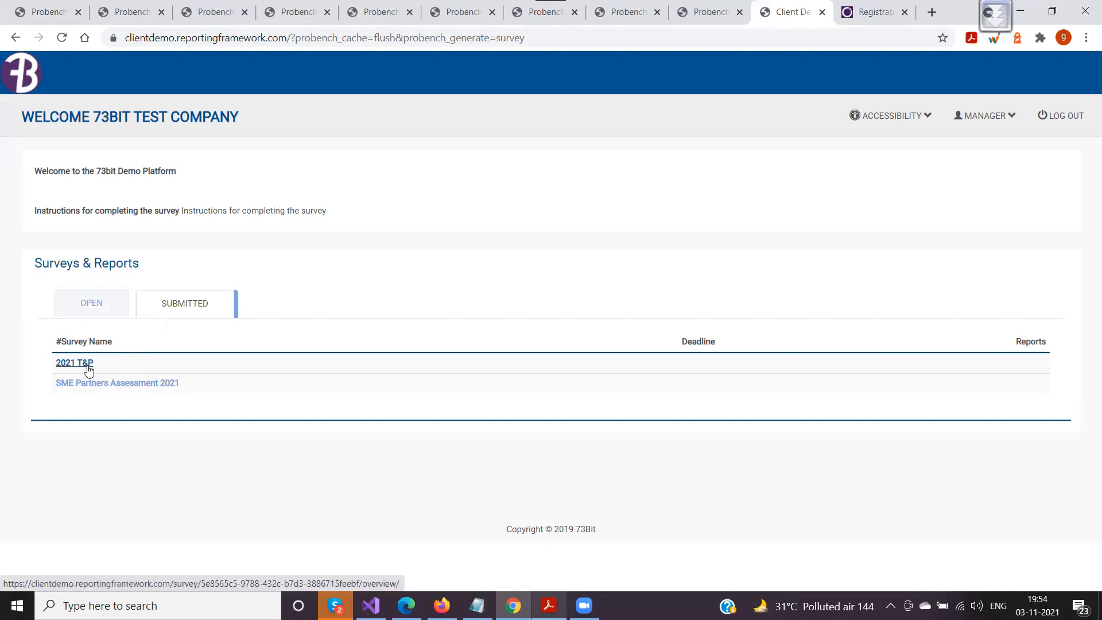
Open the 2021 T&P survey overview, then return to the unfiltered Manage Content list
click(88, 369)
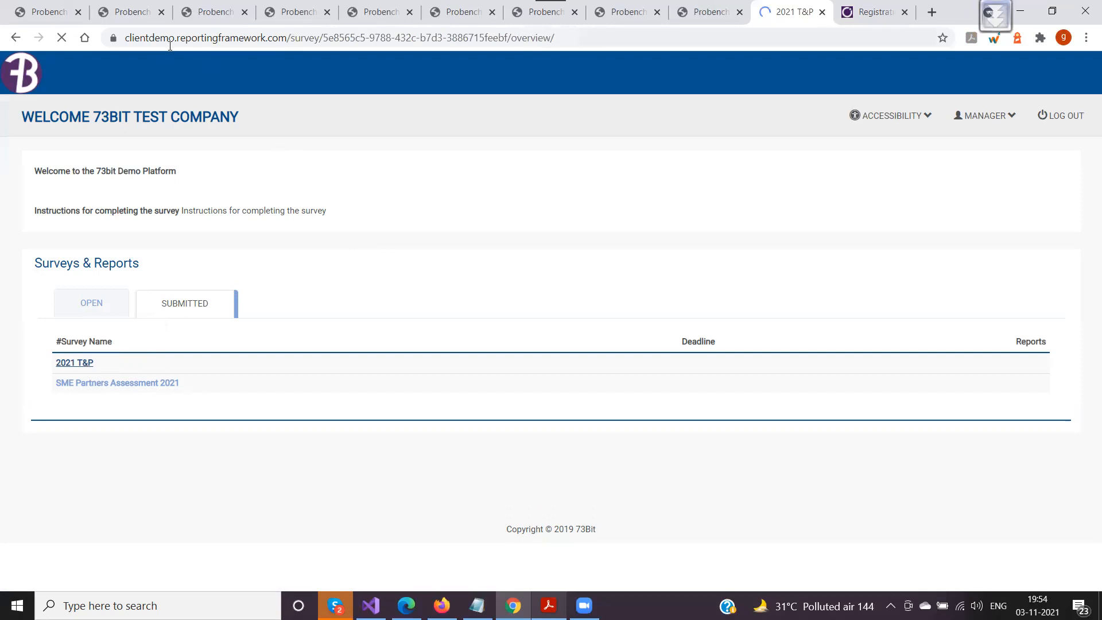
click(136, 17)
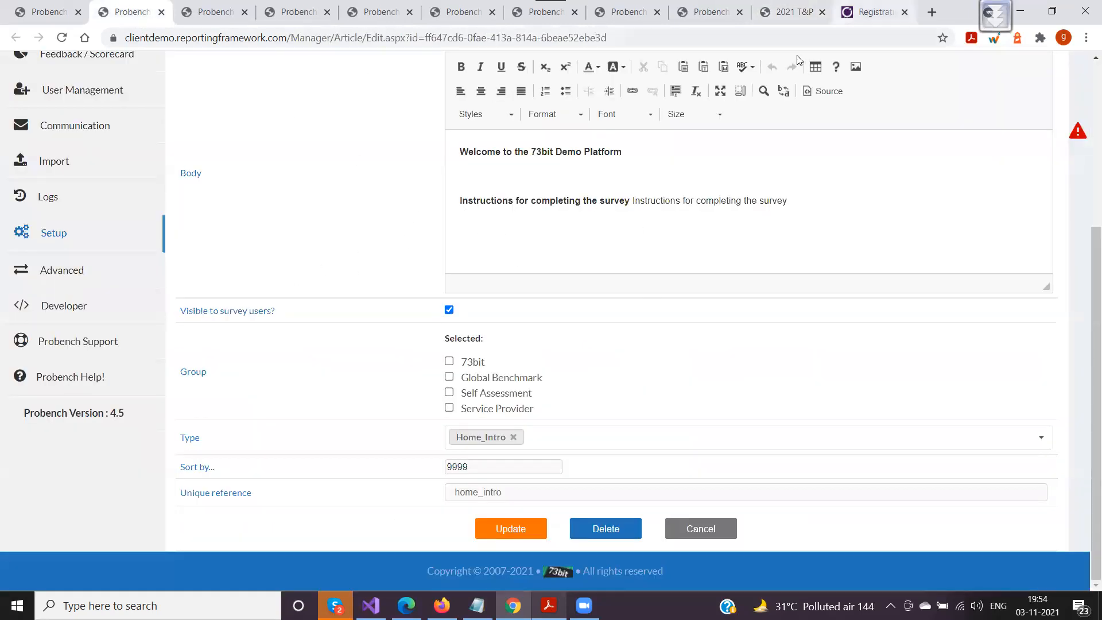
click(781, 14)
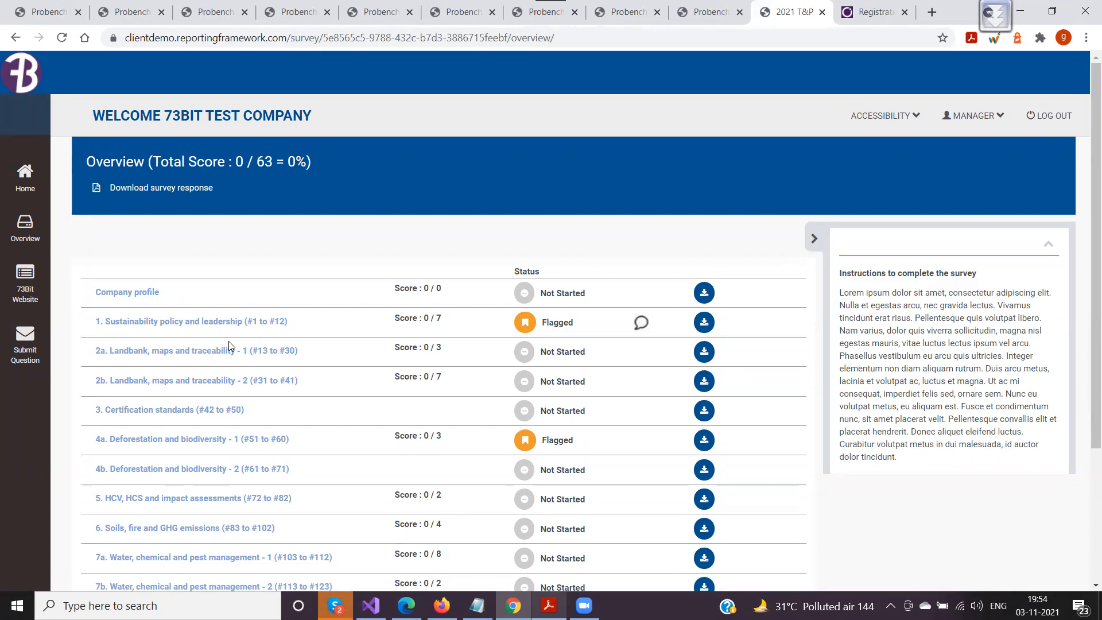
click(286, 12)
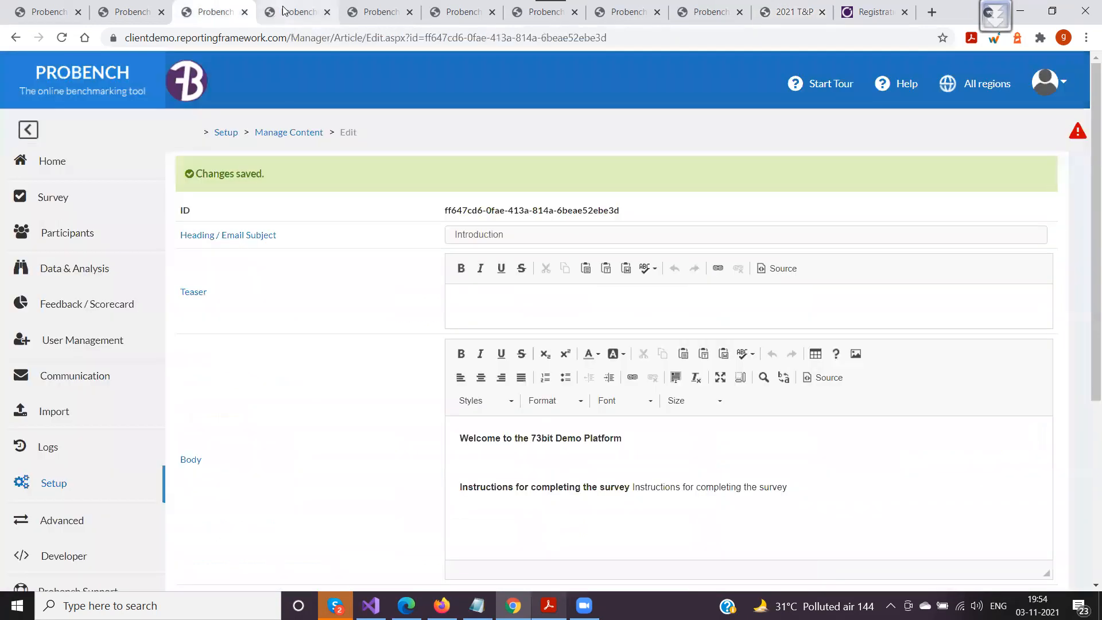
click(382, 12)
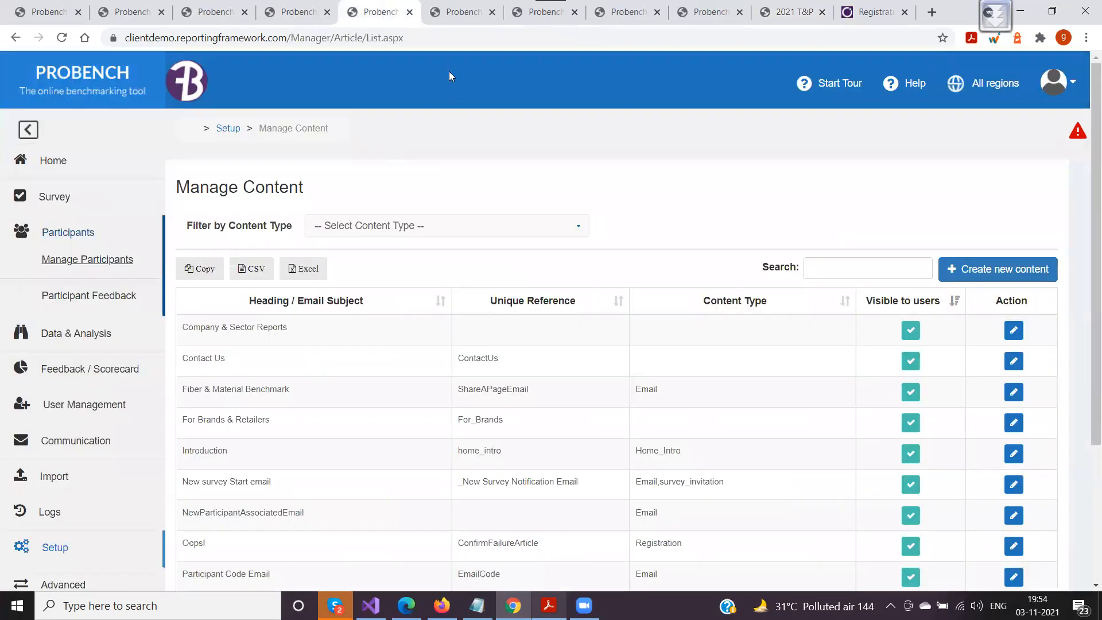
Move through the participant tabs to the T&P 2021 survey template editor
click(454, 16)
click(517, 16)
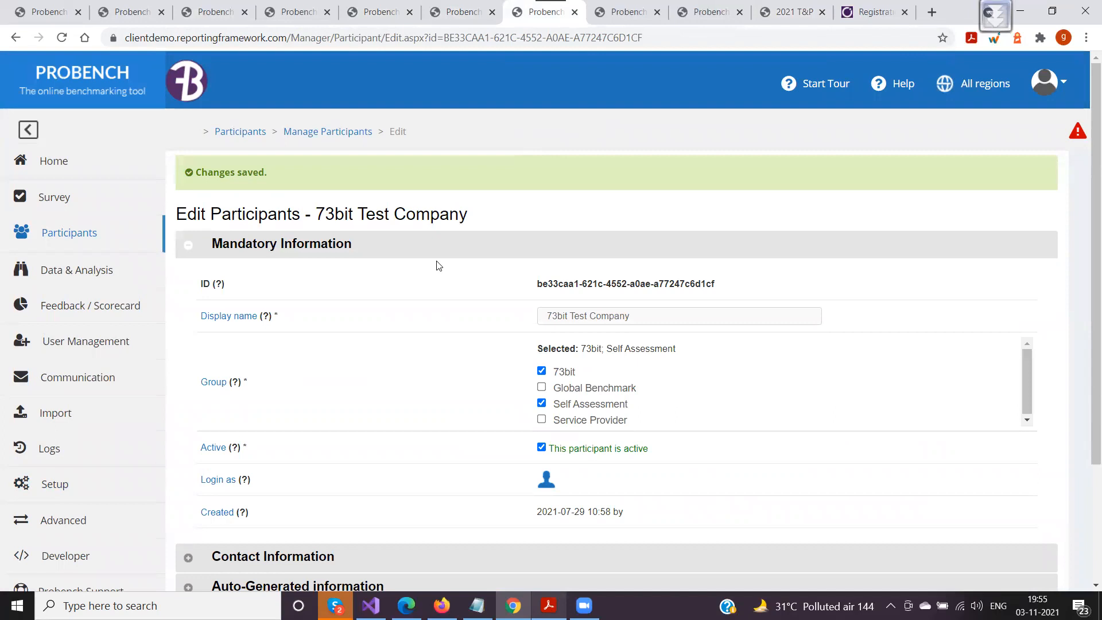
scroll(442, 264, down, 3)
click(613, 13)
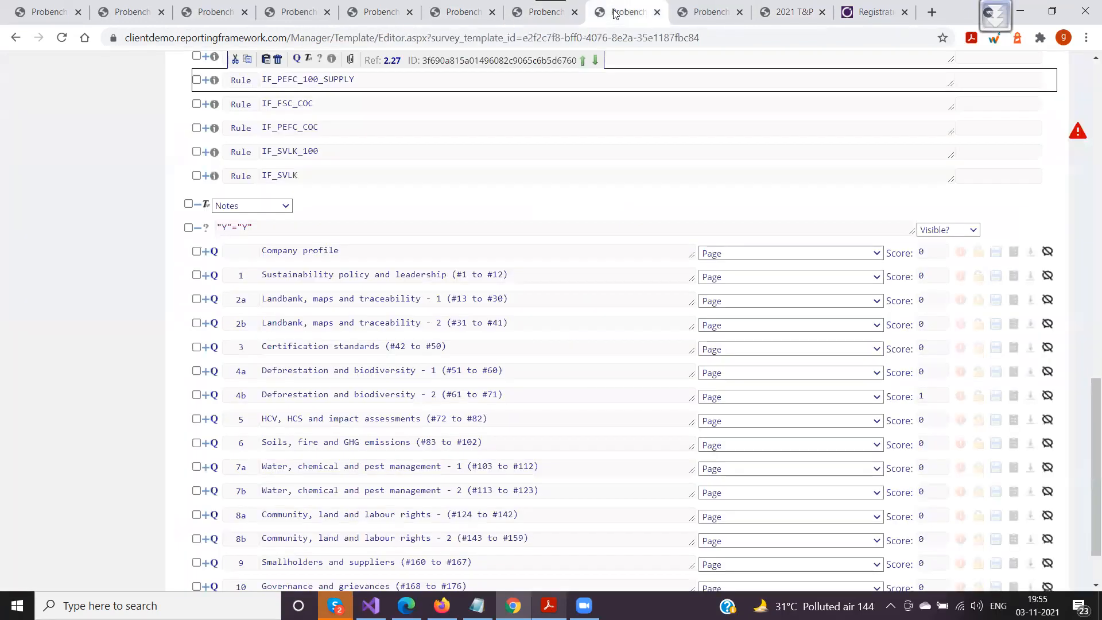
scroll(230, 359, up, 15)
scroll(230, 359, up, 3)
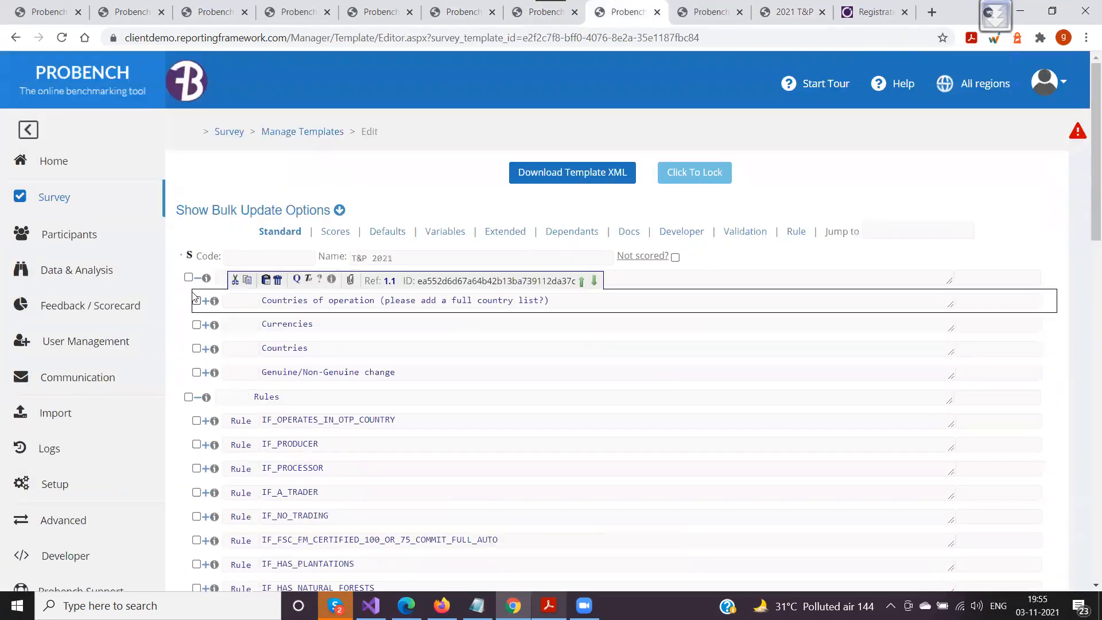
Collapse the template's Info, Rules and survey page list, then expand the sections again
click(196, 278)
click(197, 302)
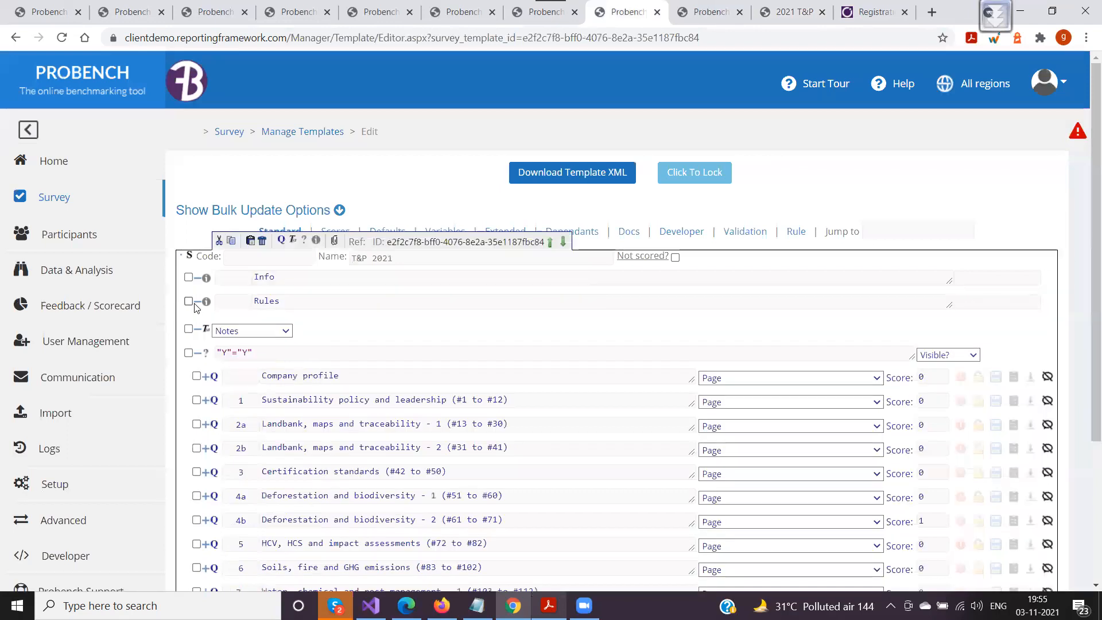
scroll(198, 303, down, 3)
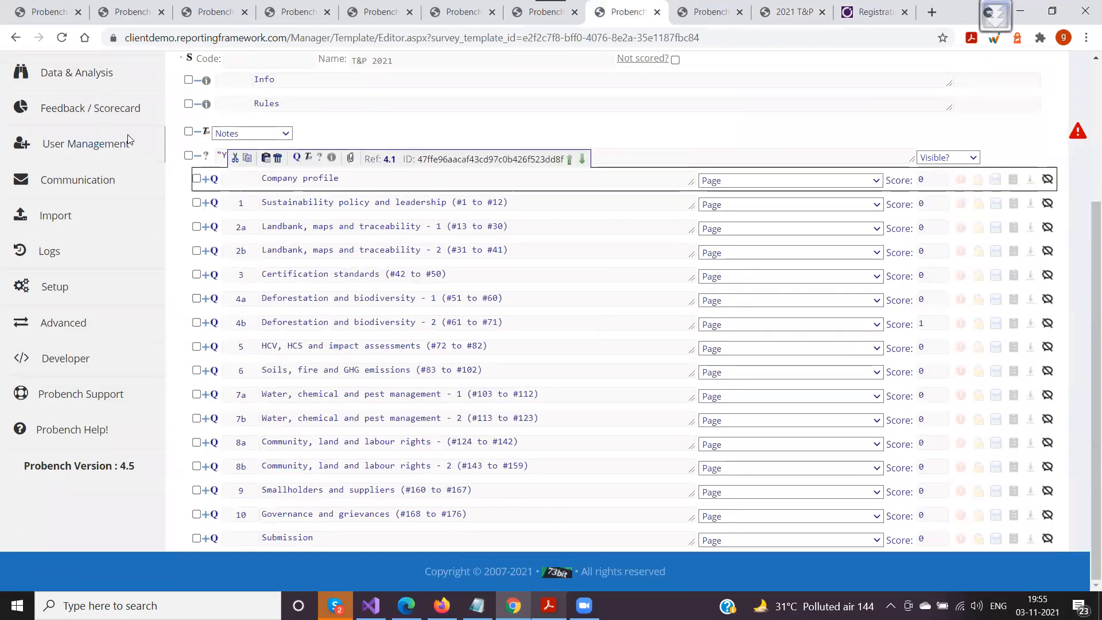
scroll(213, 178, up, 3)
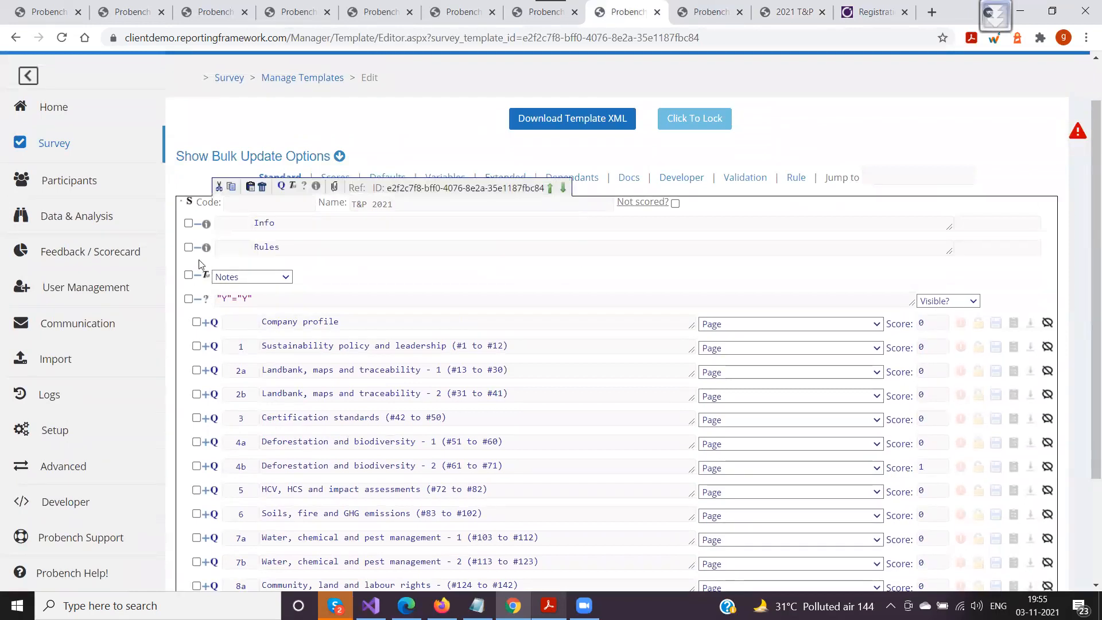
click(199, 299)
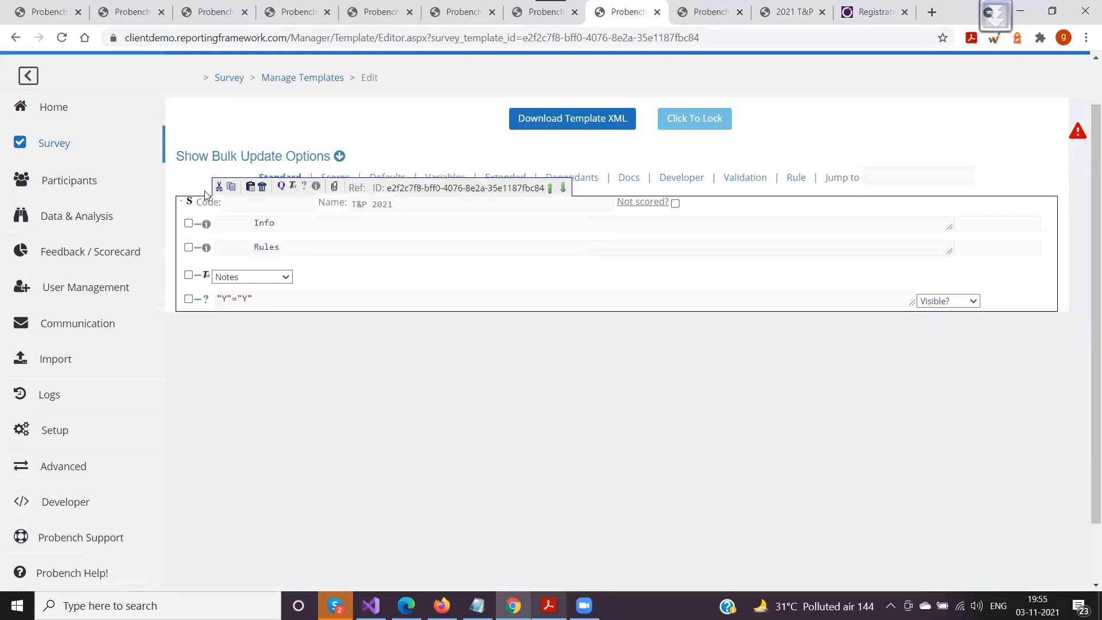
click(293, 188)
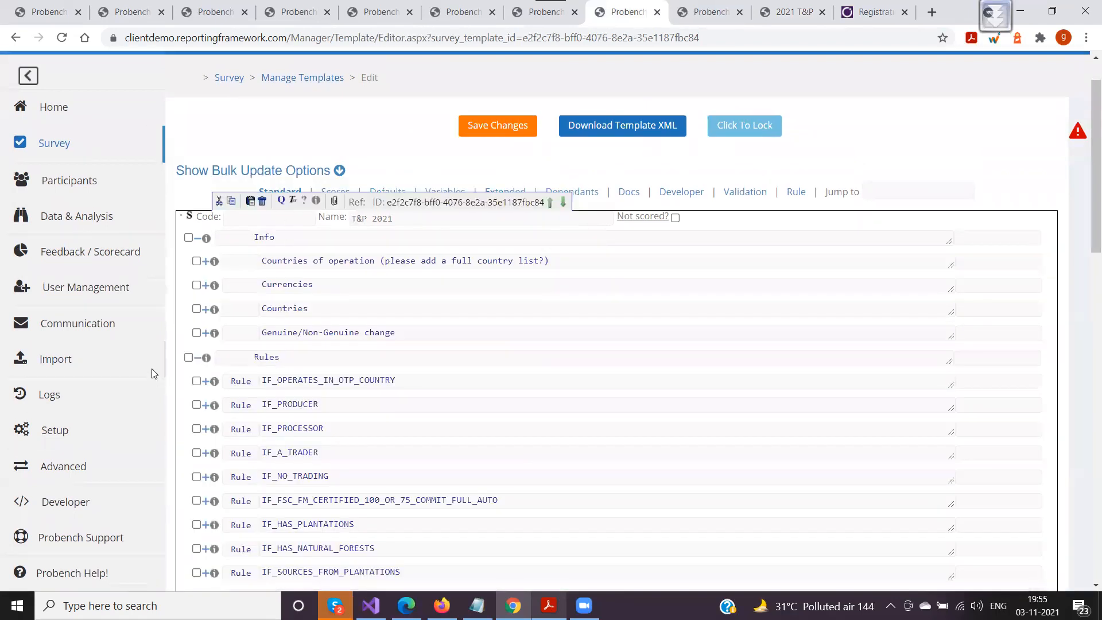
Check the 2021 T&P overview, then open the Inline type dropdown on the final block
scroll(152, 369, down, 20)
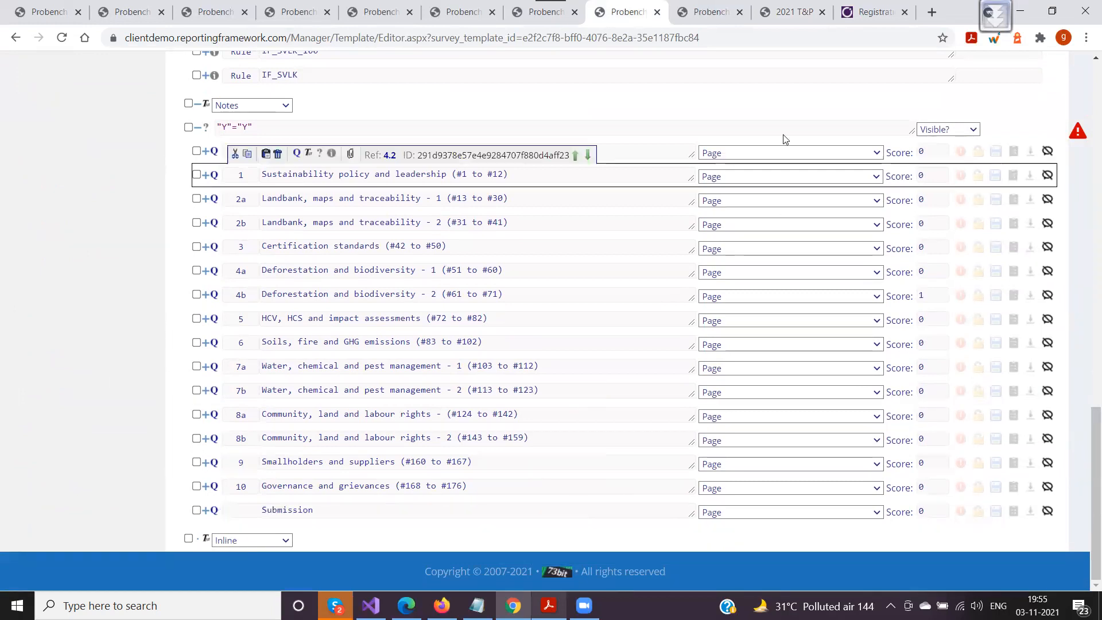
click(794, 12)
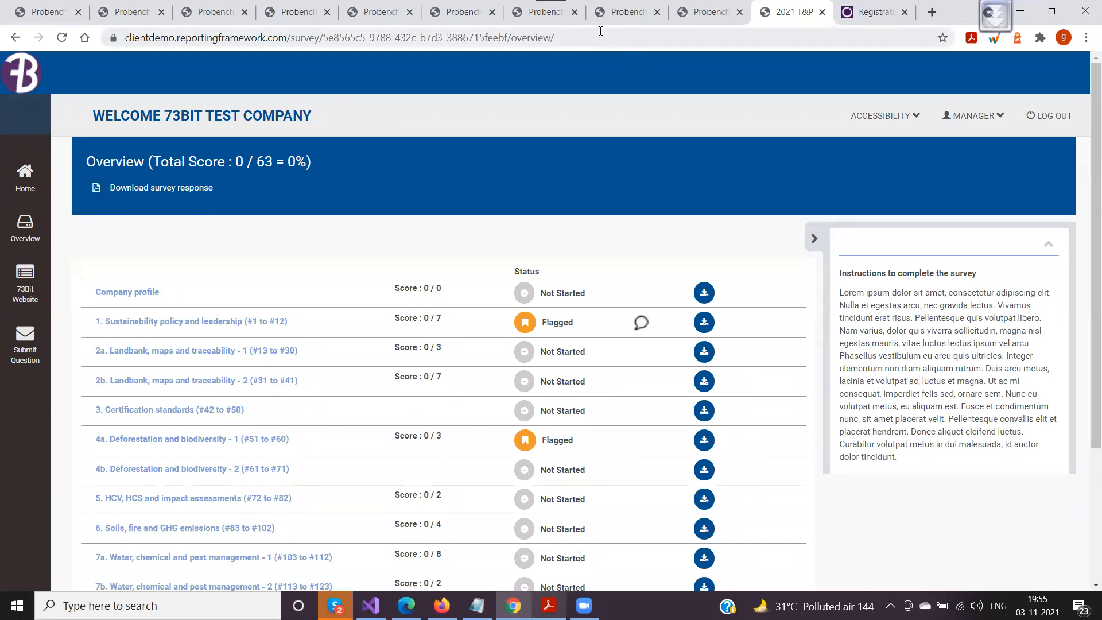
click(614, 15)
click(249, 540)
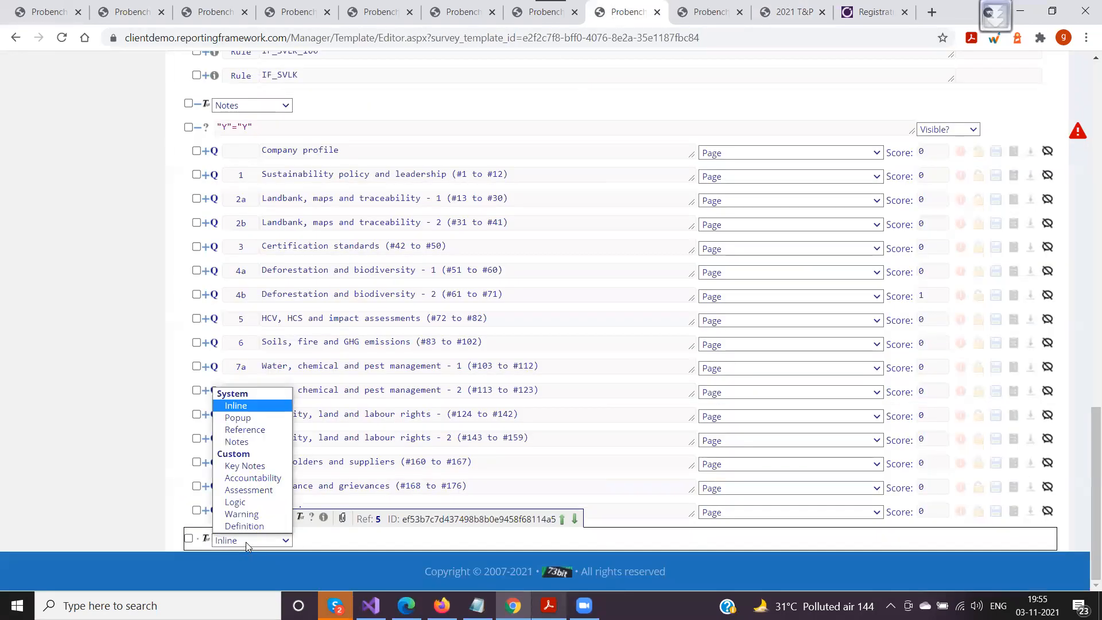
Set the bottom block's type to Notes and paste the survey instructions into it
click(243, 443)
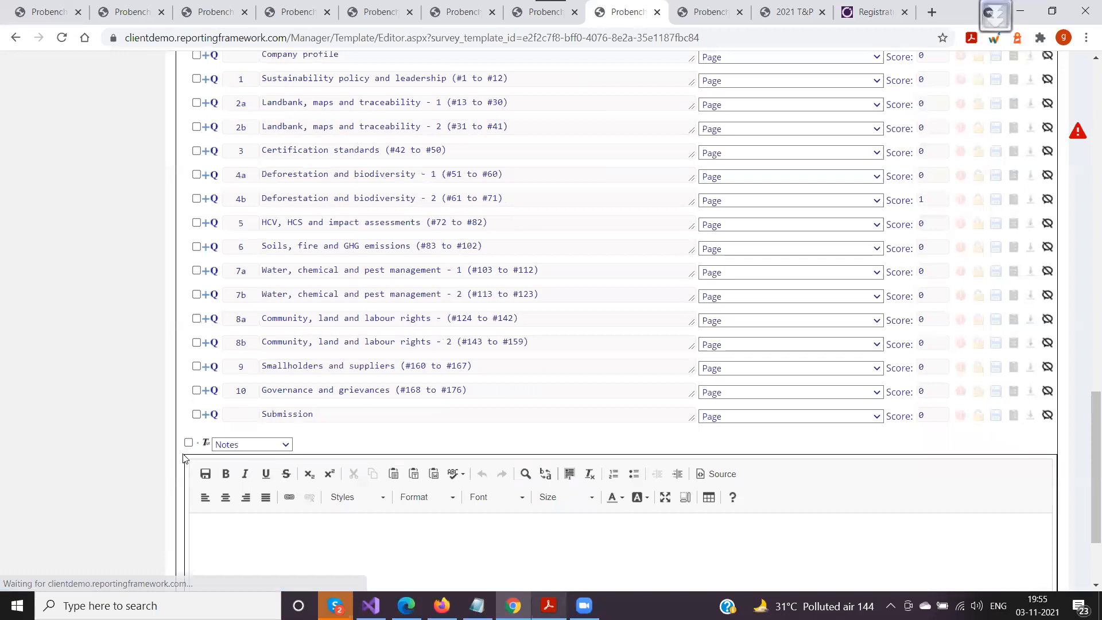
scroll(183, 457, down, 3)
click(269, 426)
text(Instructions for completing the survey)
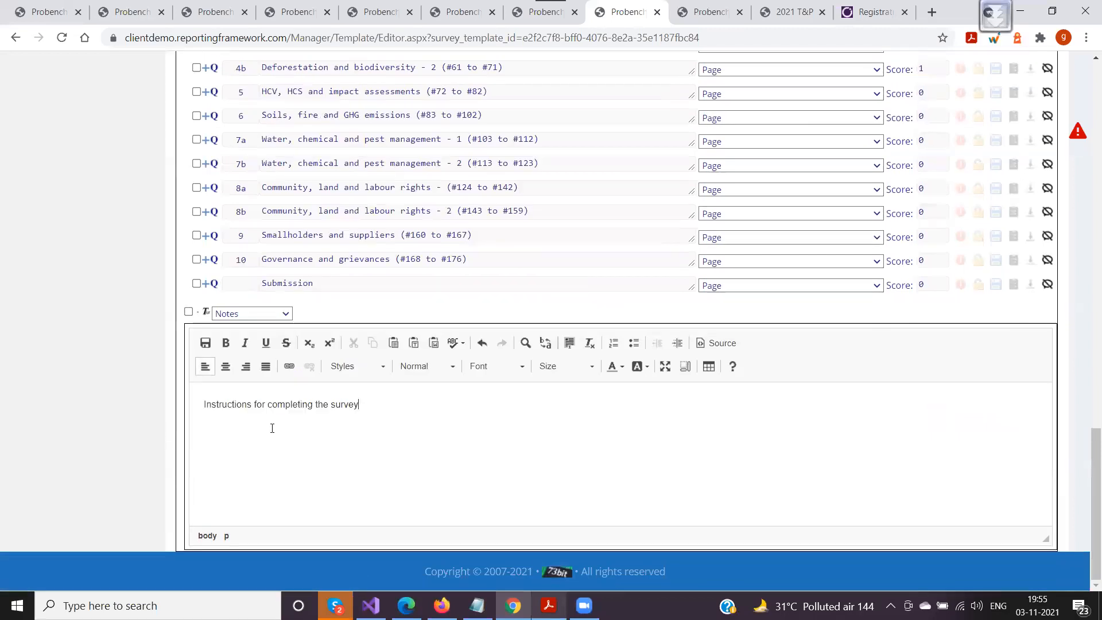
key(ctrl+v)
key(ctrl+v)
key(ctrl+v)
Add a bold first instructions line and put spaces between the run-together sentences
click(205, 410)
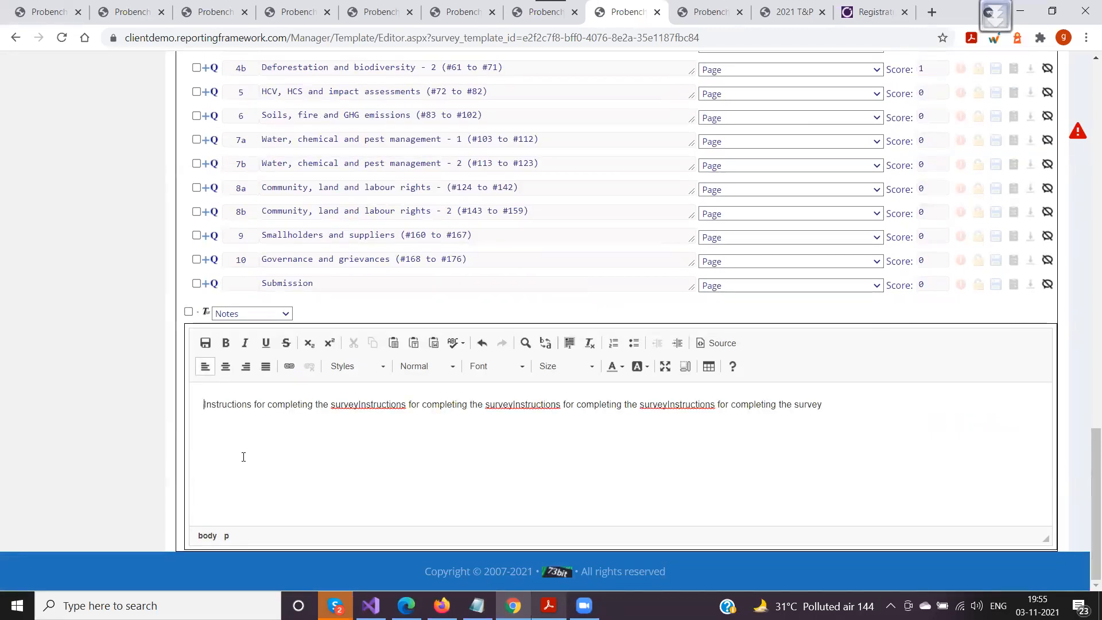
key(Return)
text(Instructions for completing the survey)
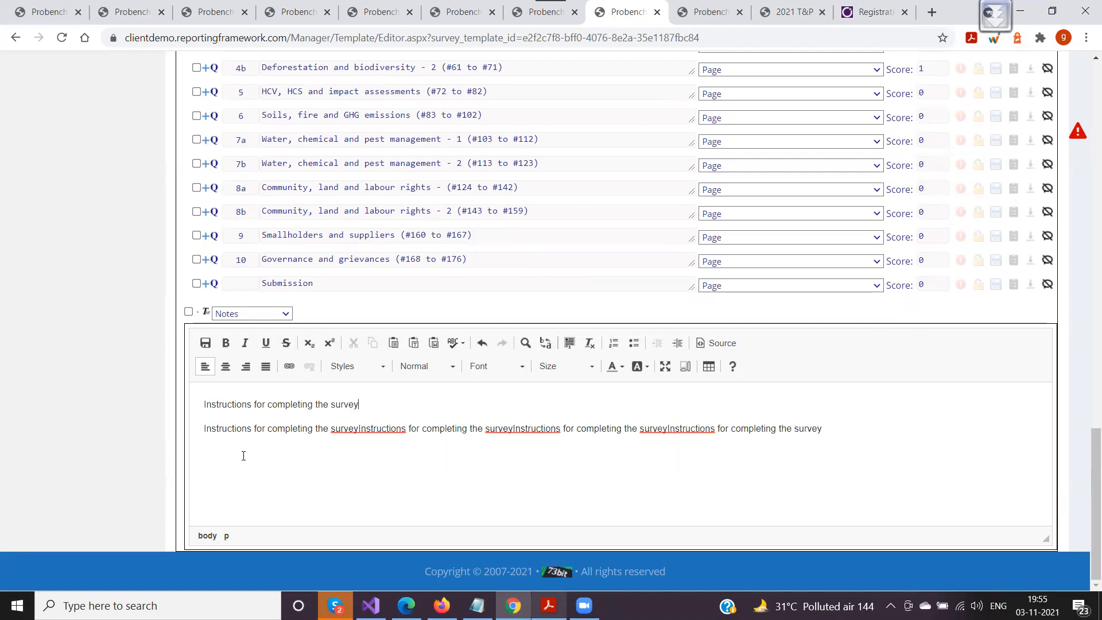
key(ctrl+shift+Left)
key(ctrl+shift+Left)
key(ctrl+shift+Left)
key(ctrl+shift+Left)
key(ctrl+shift+Left)
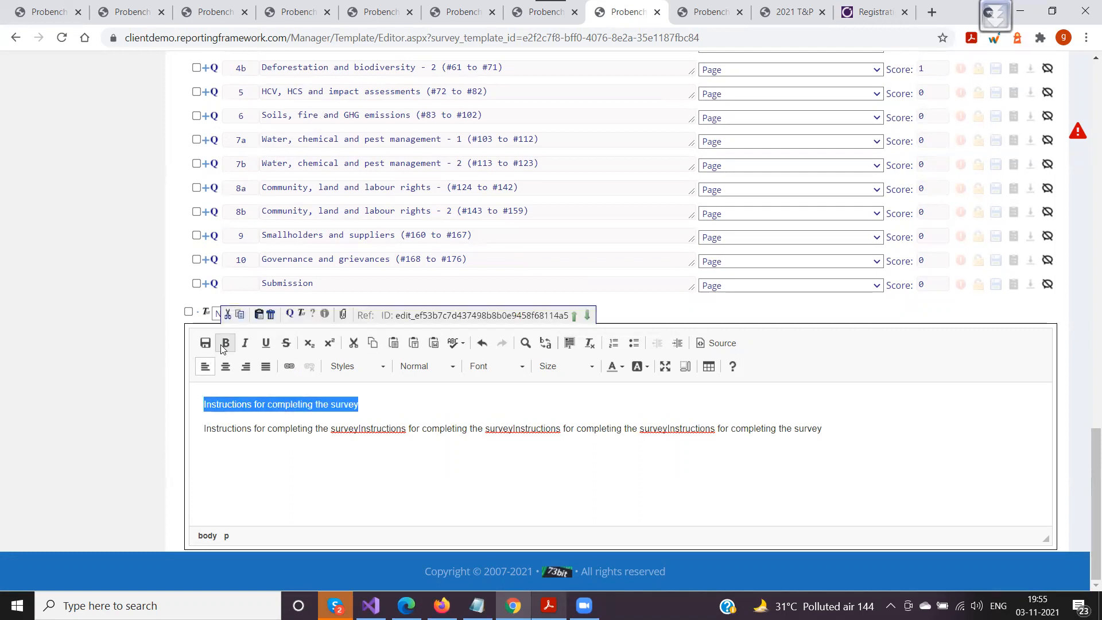
click(226, 343)
click(361, 428)
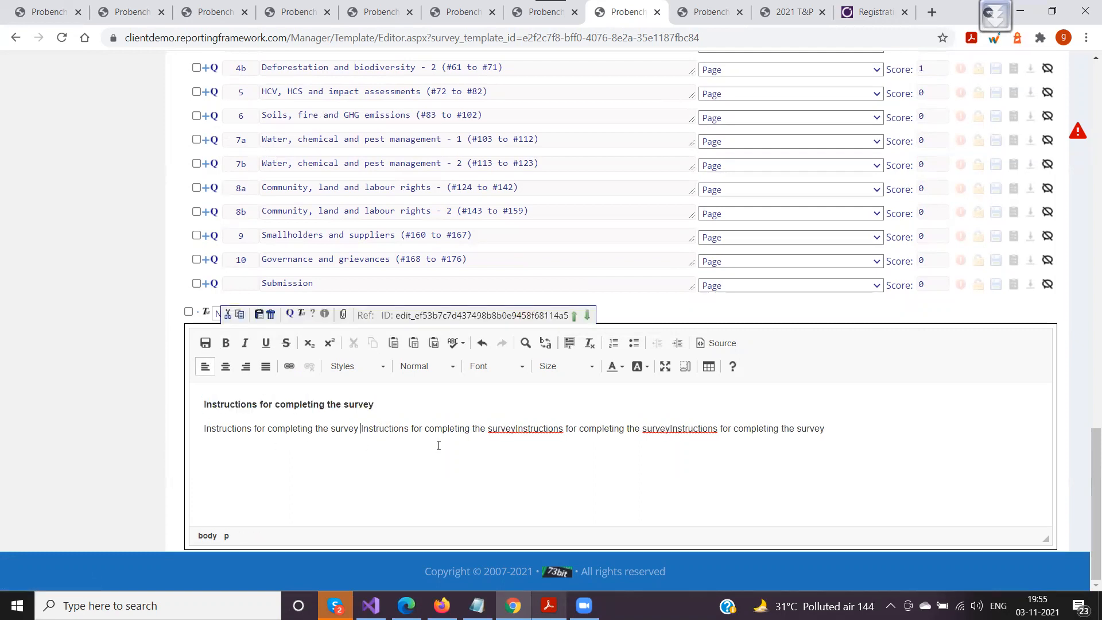
click(516, 429)
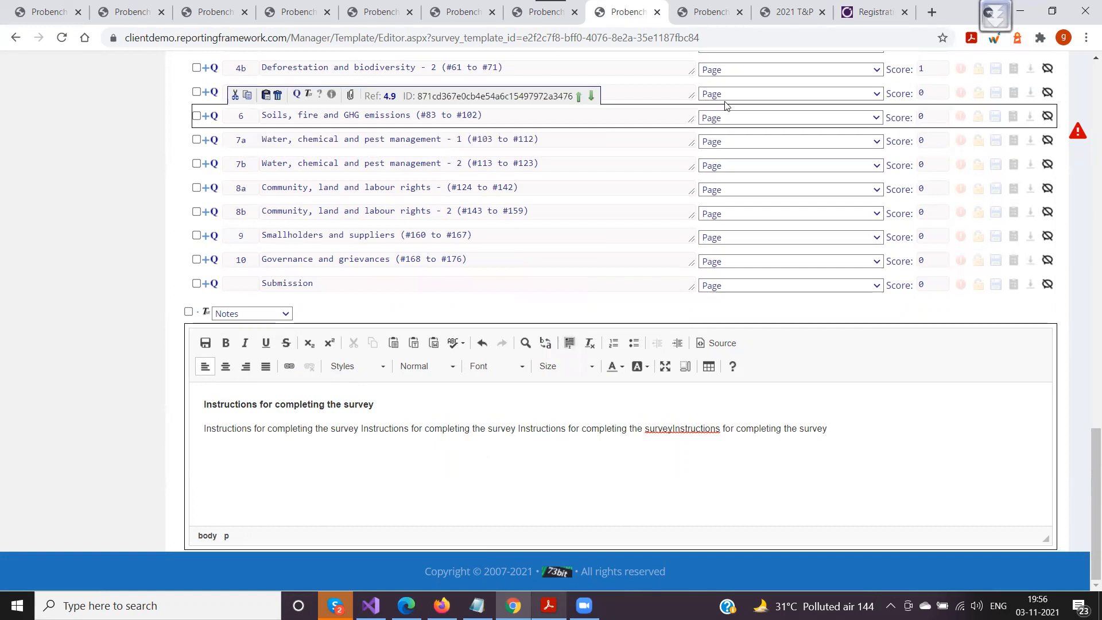
Rebuild the survey overview page, then collapse the template's Notes text editor
click(794, 12)
mouse_move(955, 127)
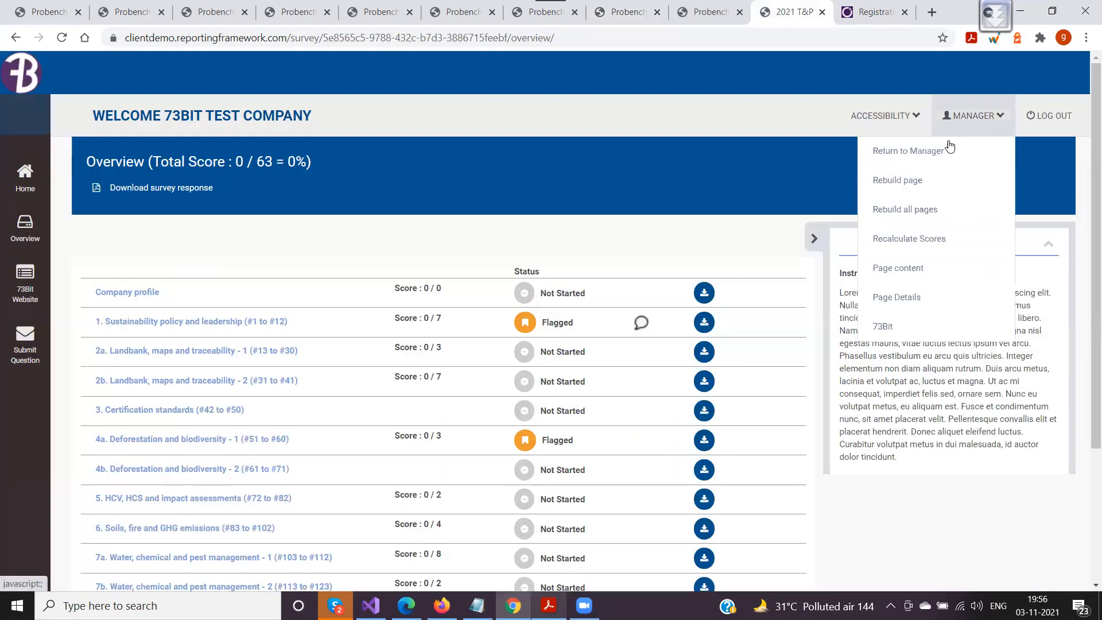
click(914, 179)
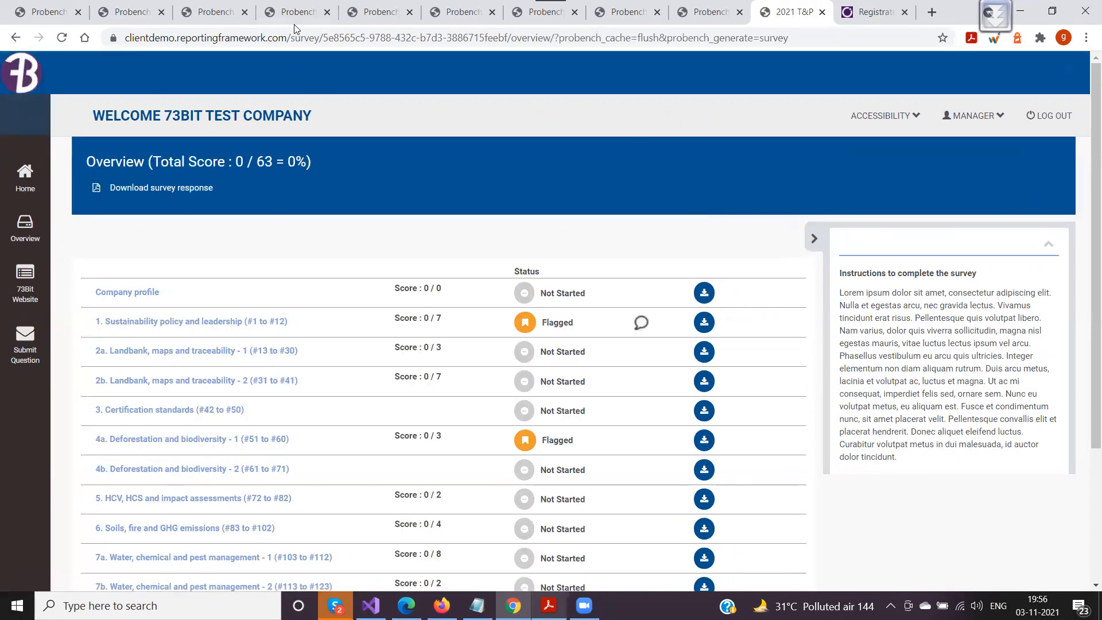
click(532, 23)
key(ctrl+Tab)
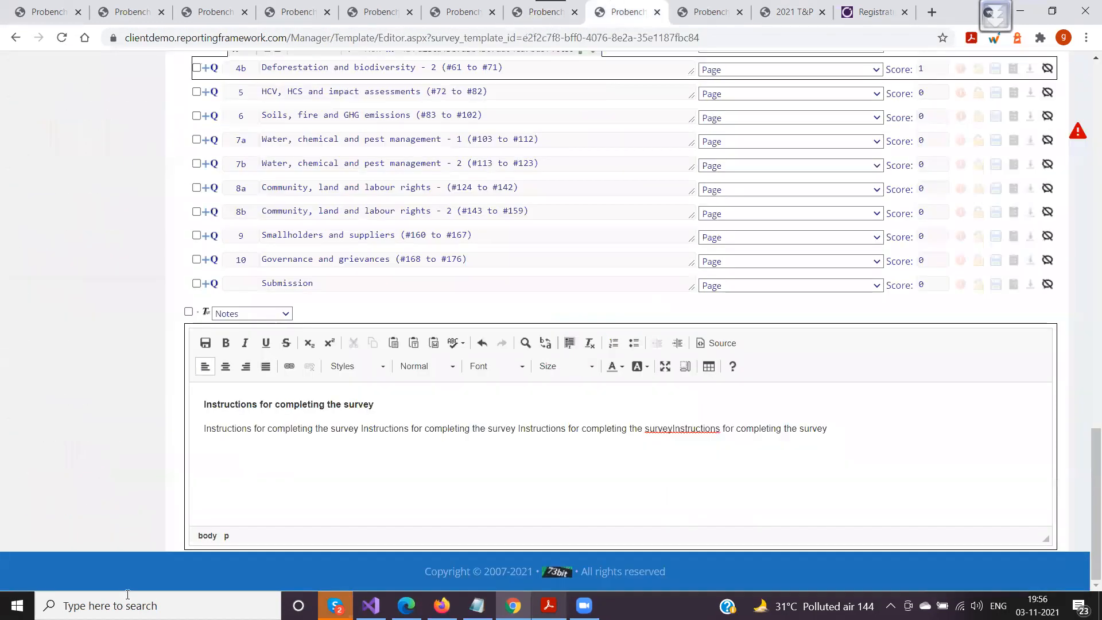
click(206, 313)
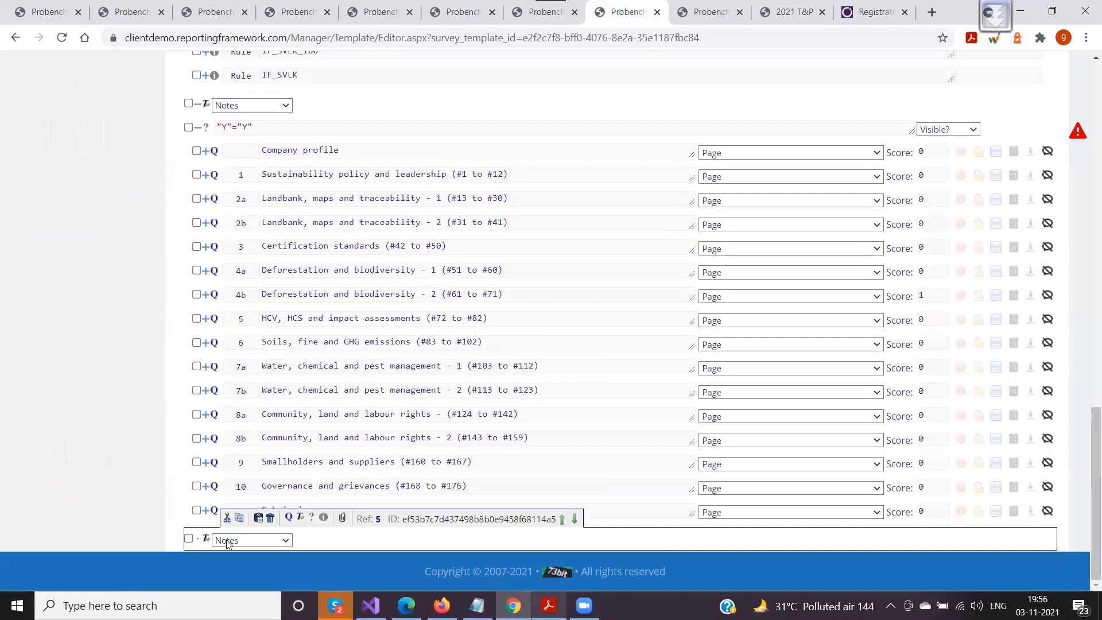
scroll(192, 425, up, 12)
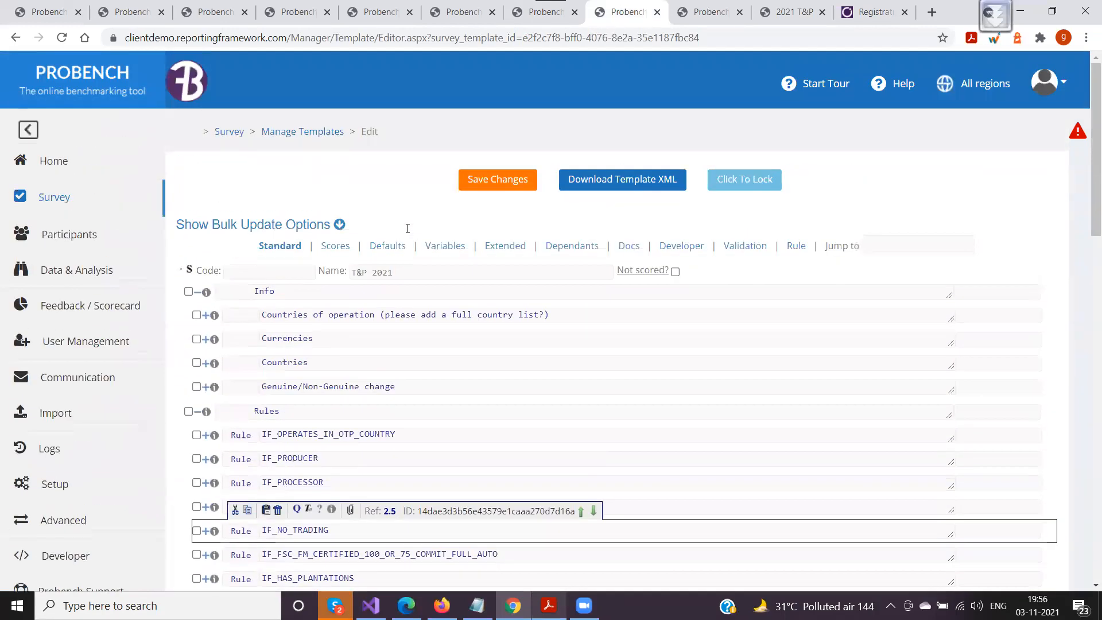
Save the template and rebuild the overview to check the new instructions panel
click(479, 182)
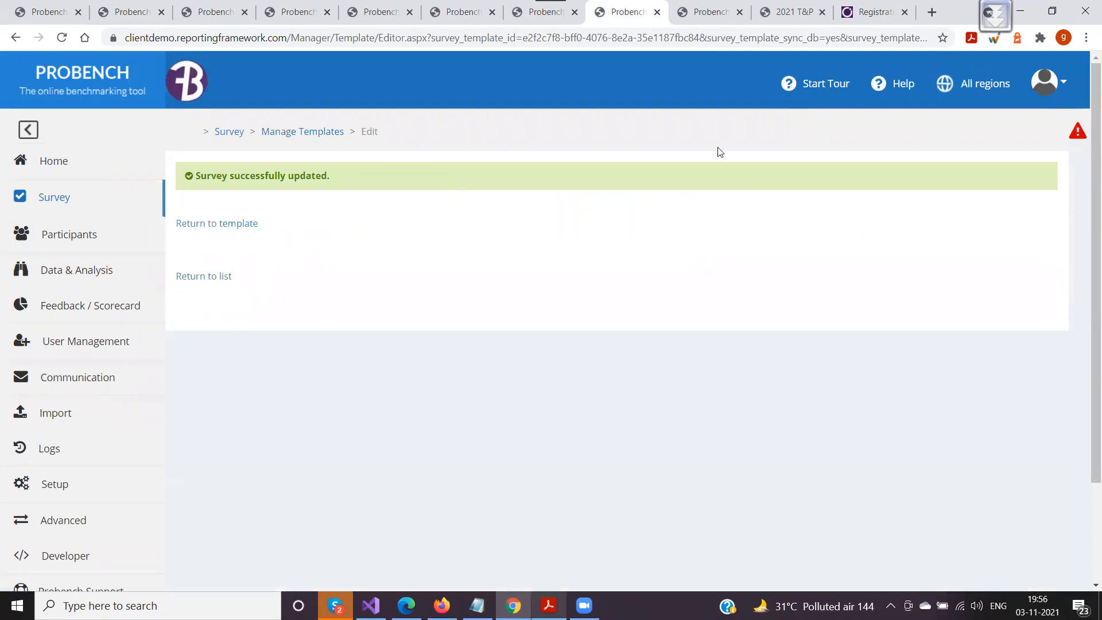
click(794, 17)
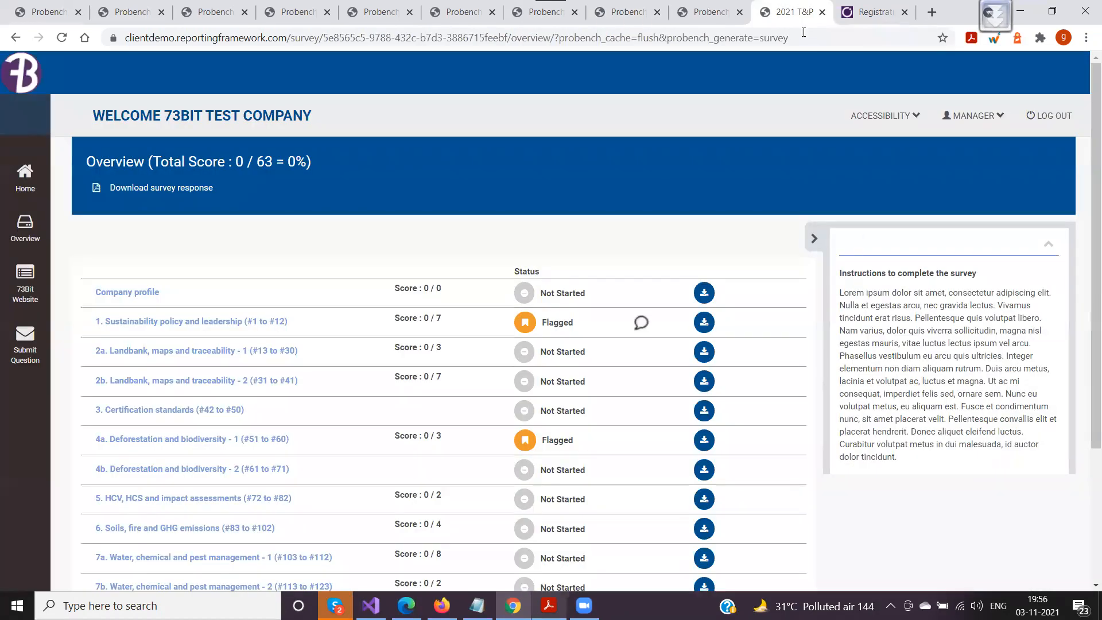
click(976, 117)
click(912, 180)
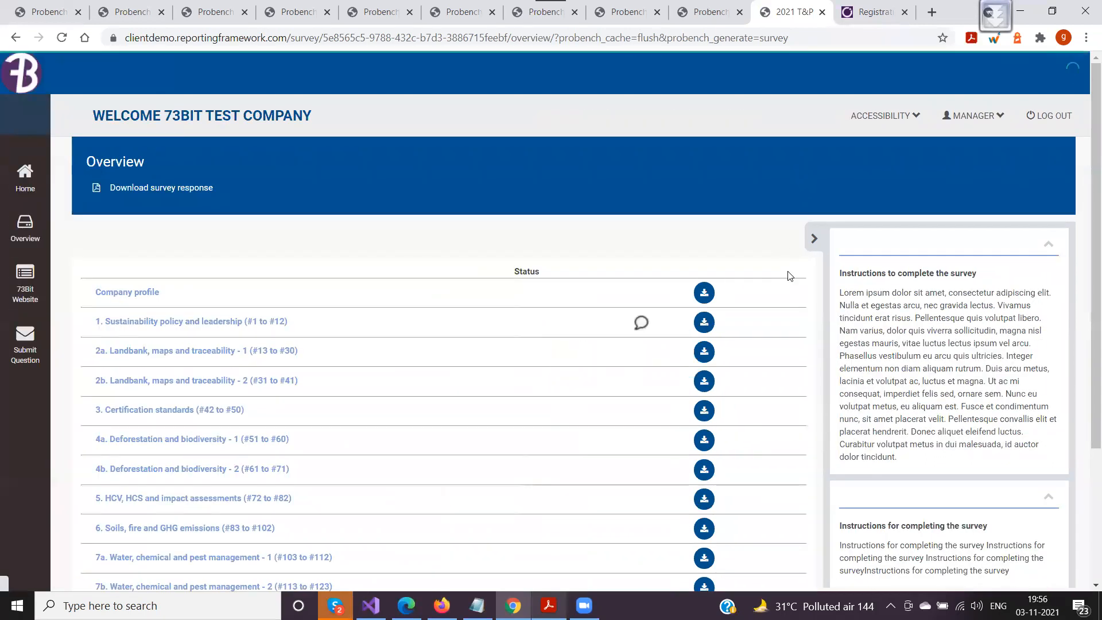
scroll(925, 382, down, 2)
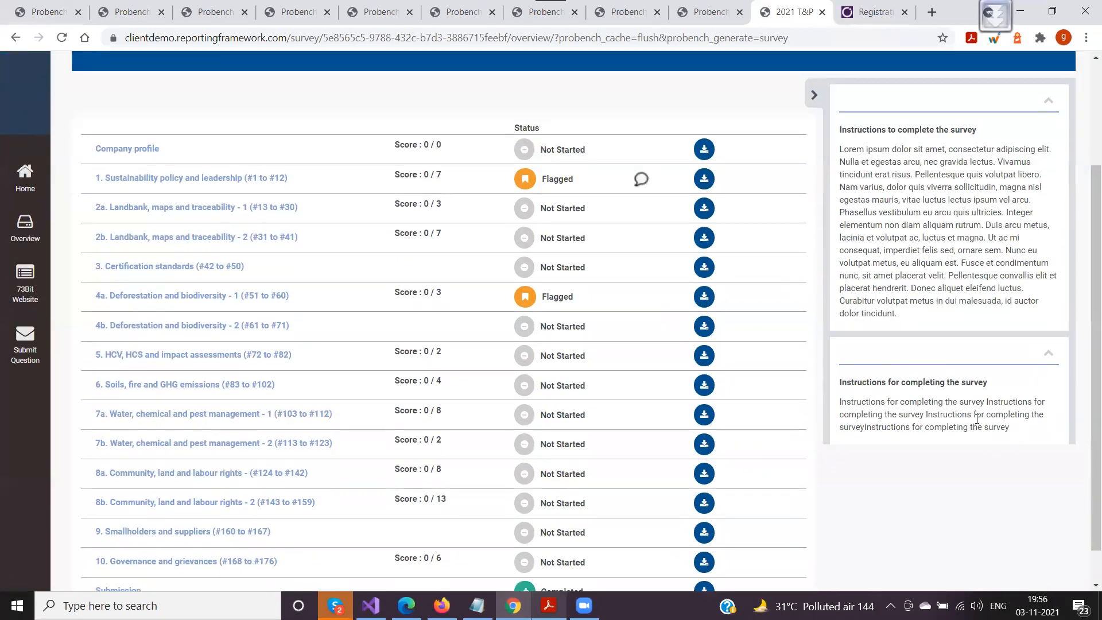
drag(1011, 428, 839, 380)
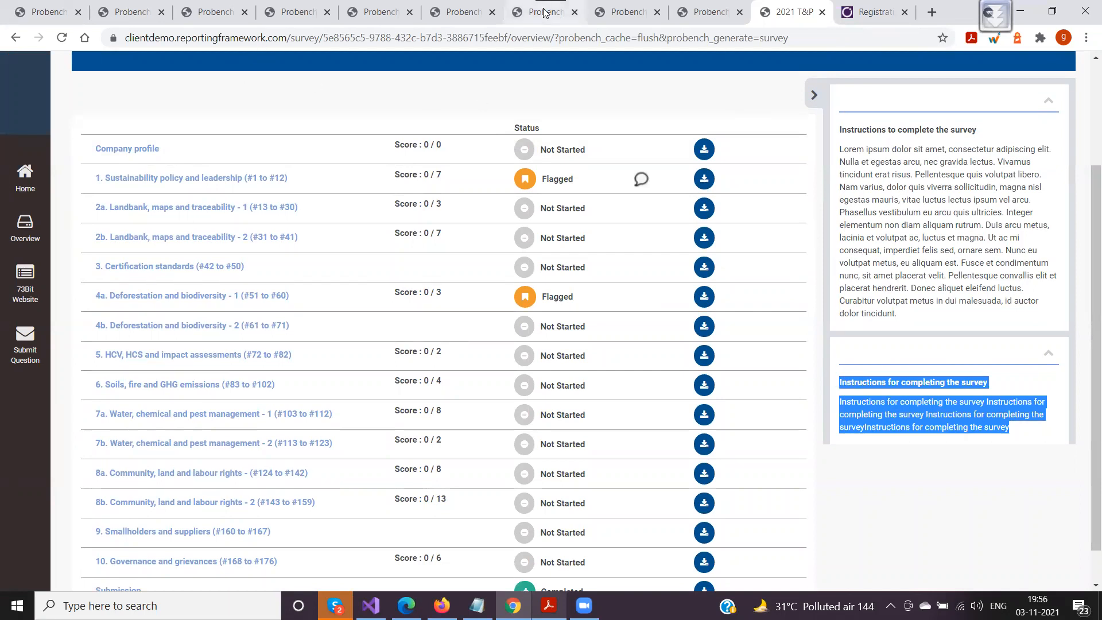
Reopen the survey template and collapse its Rules, Info and "Y"="Y" groups
click(632, 12)
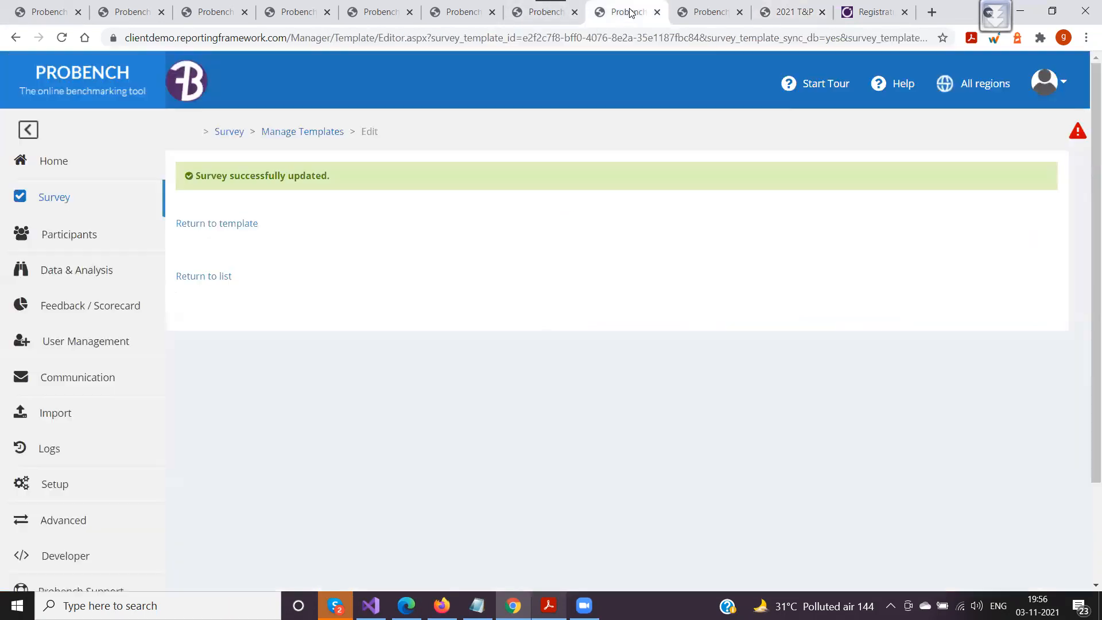
click(216, 225)
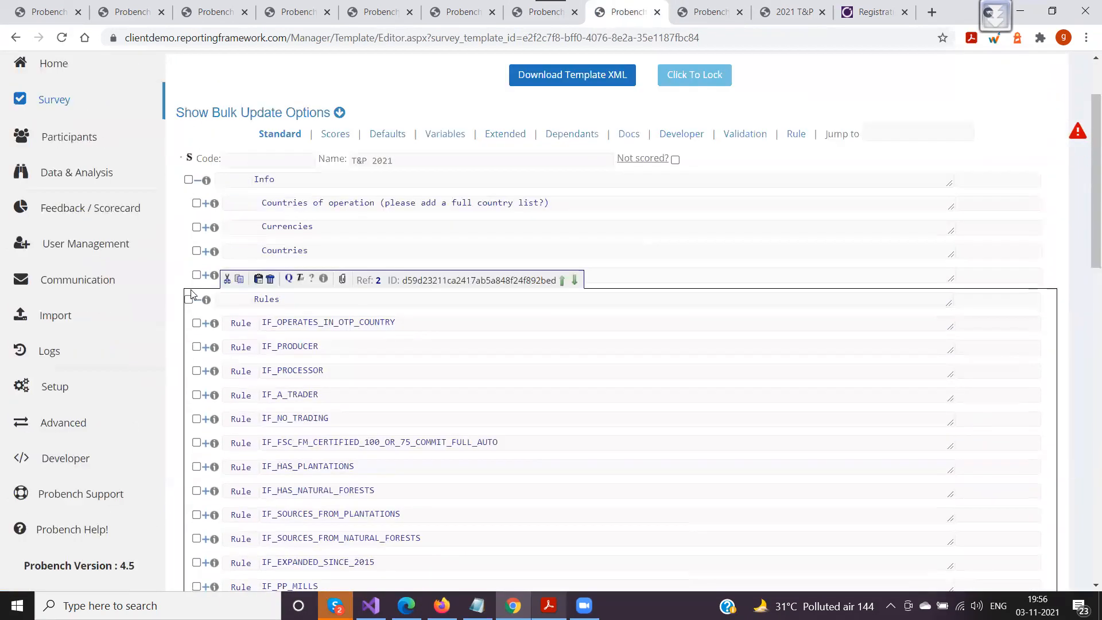
click(198, 325)
click(201, 206)
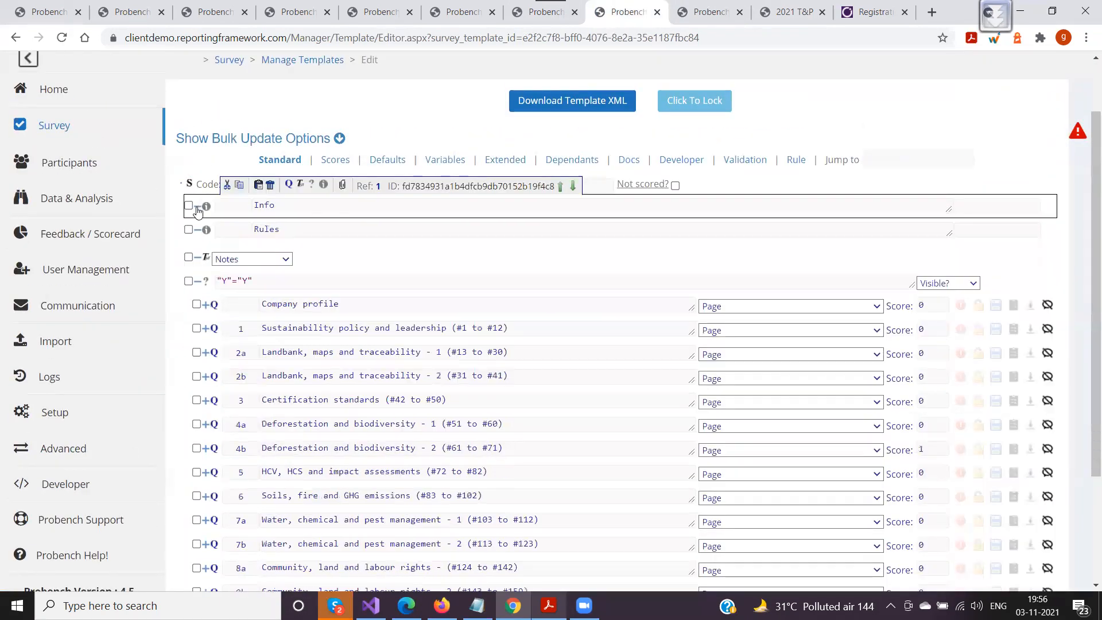
click(197, 280)
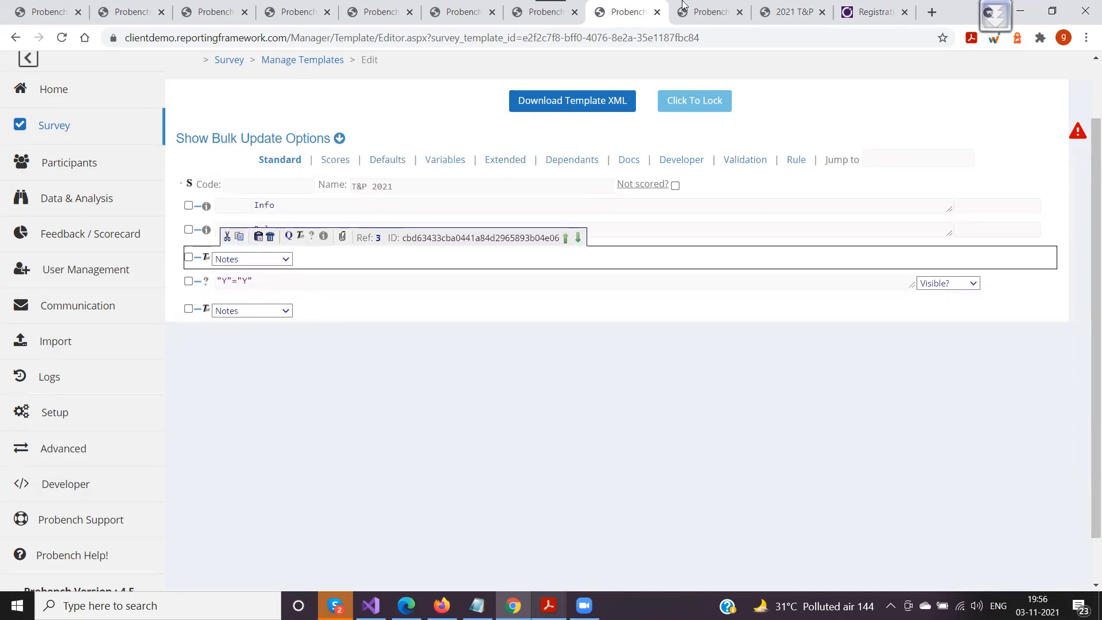
Open page 1 Sustainability policy in a new tab and review its instructions paragraph
click(765, 11)
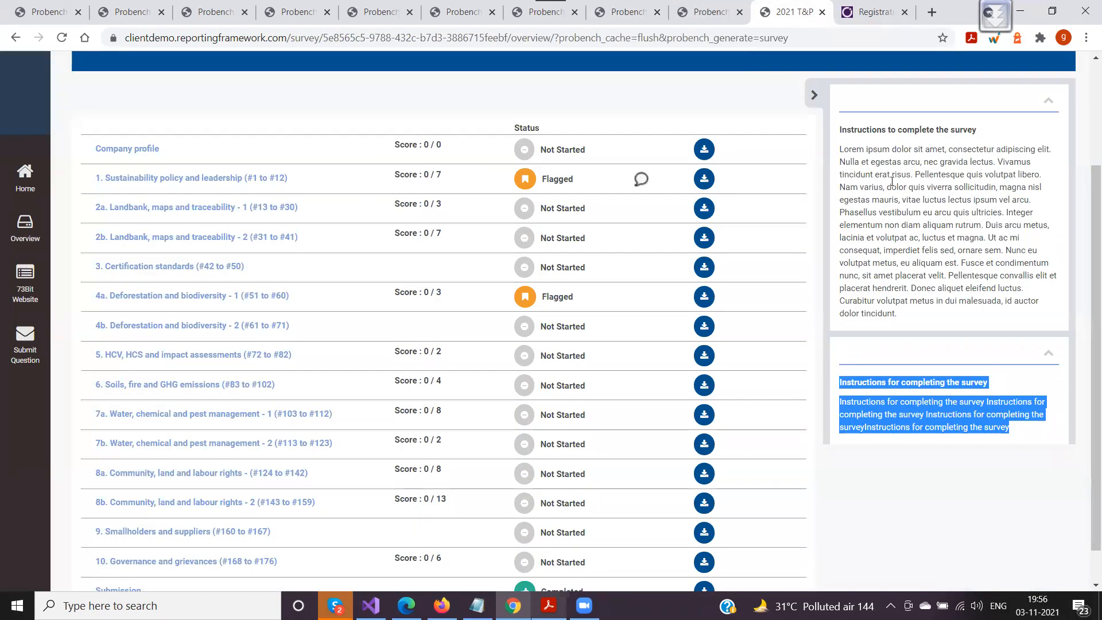
middle_click(208, 180)
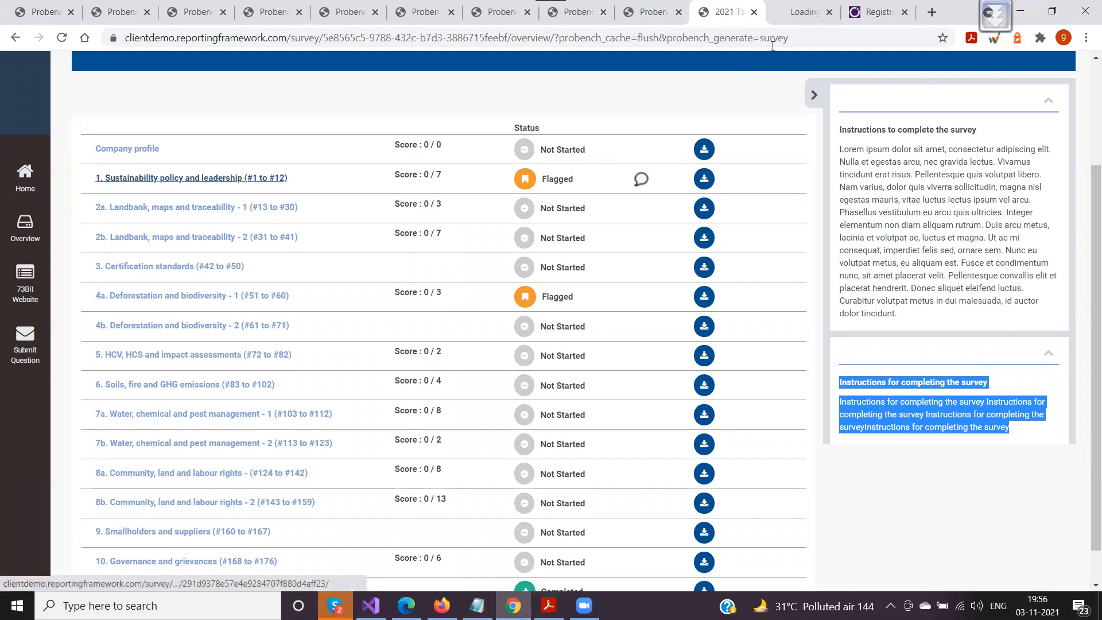
key(ctrl+Tab)
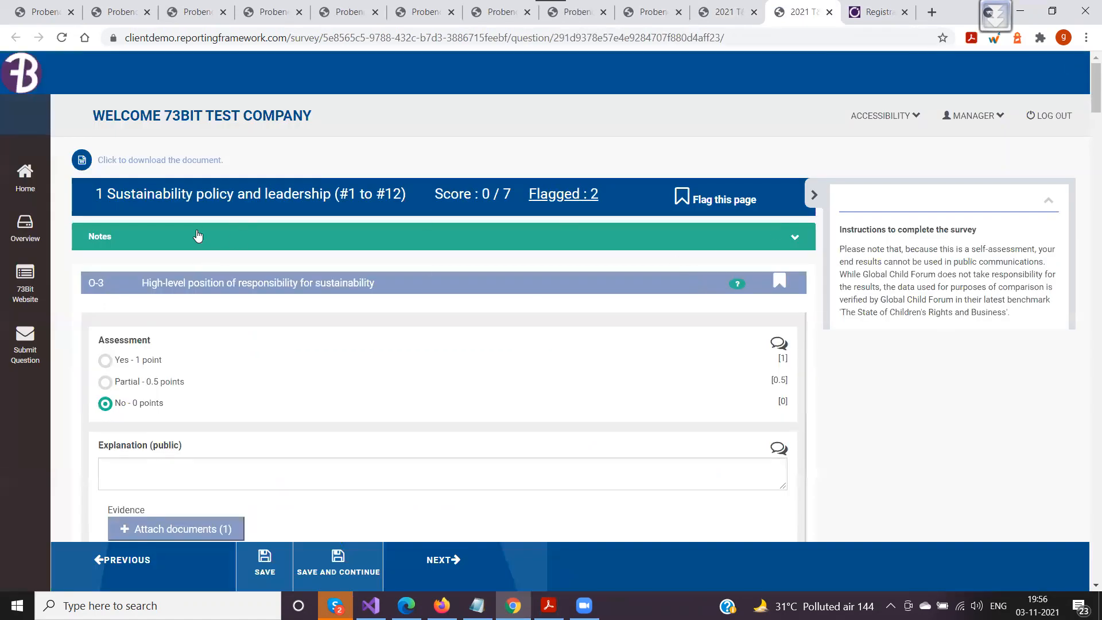
drag(842, 249, 1036, 315)
click(726, 12)
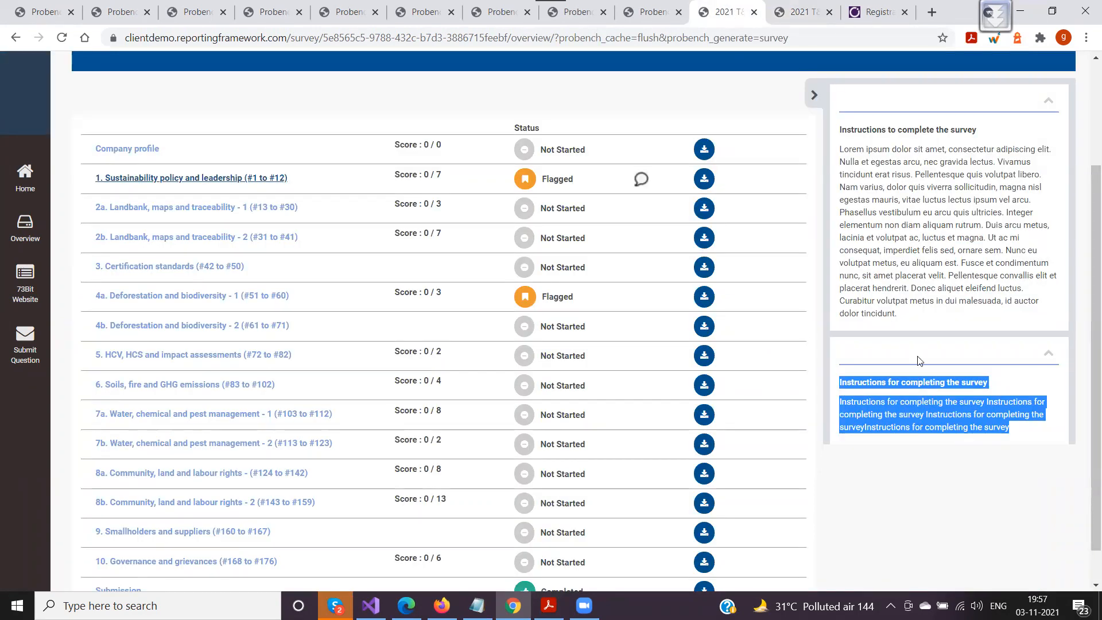
click(577, 12)
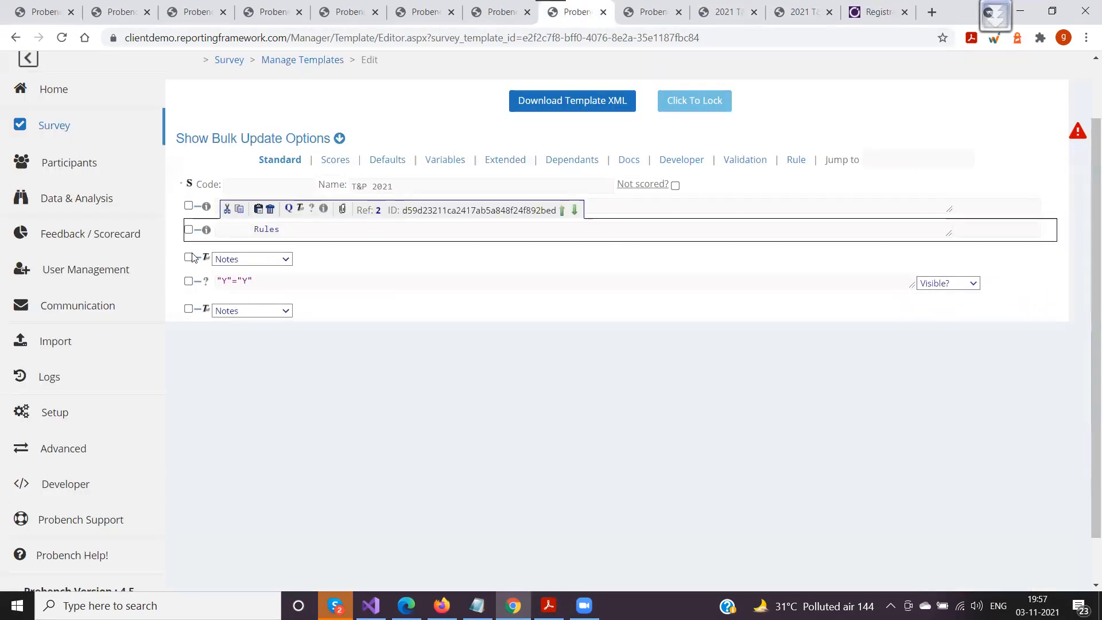
Expand the "Y"="Y" group and row 1 Sustainability policy, then view survey page 1
click(737, 16)
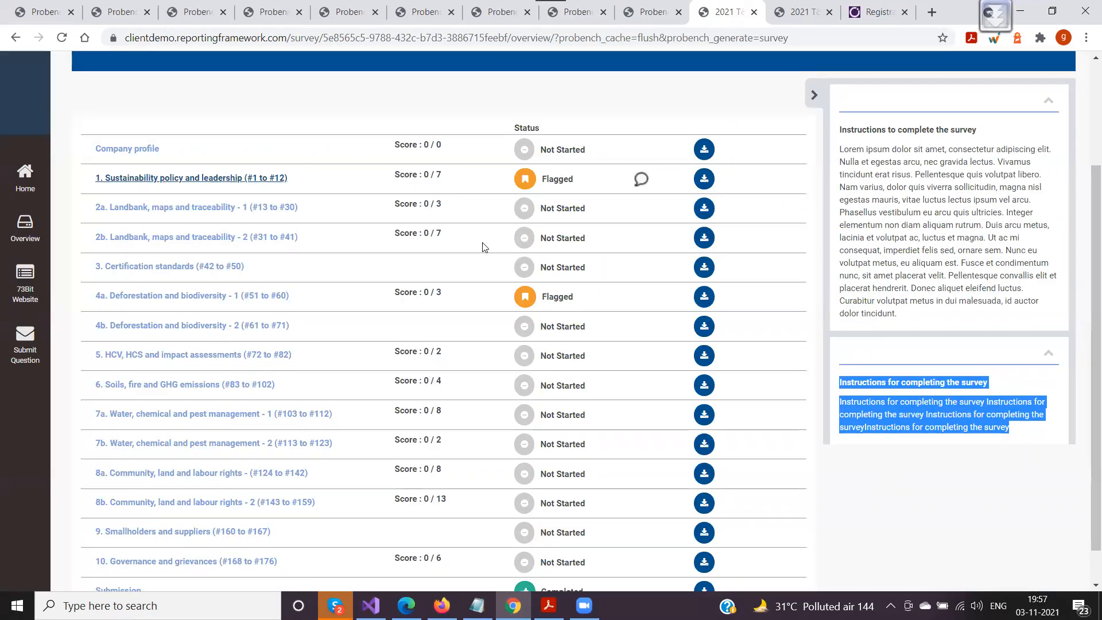
click(565, 20)
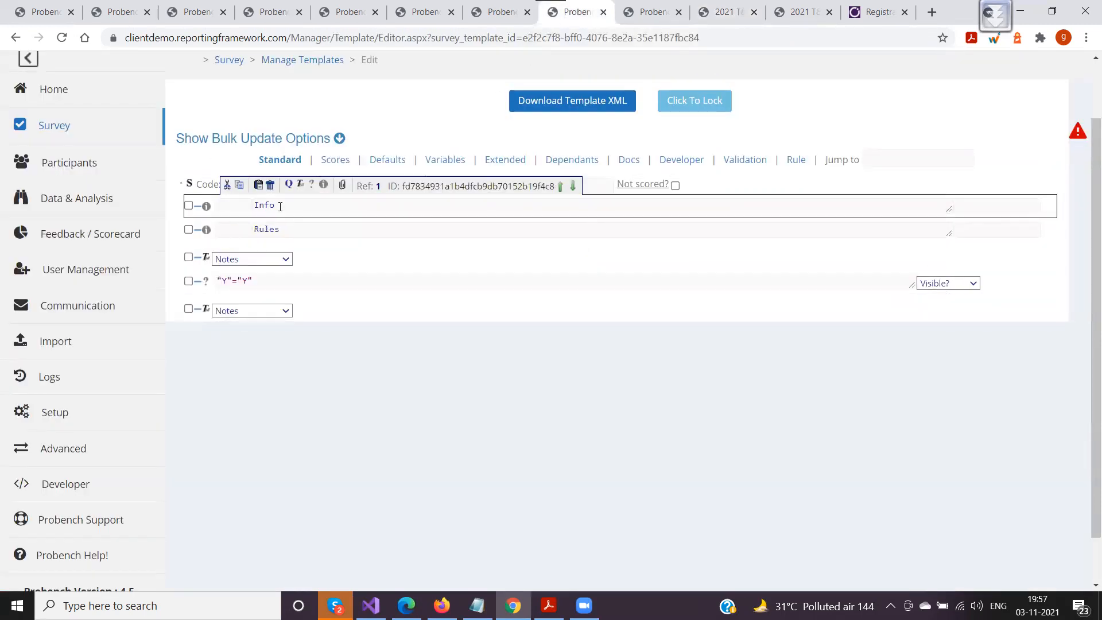
click(197, 285)
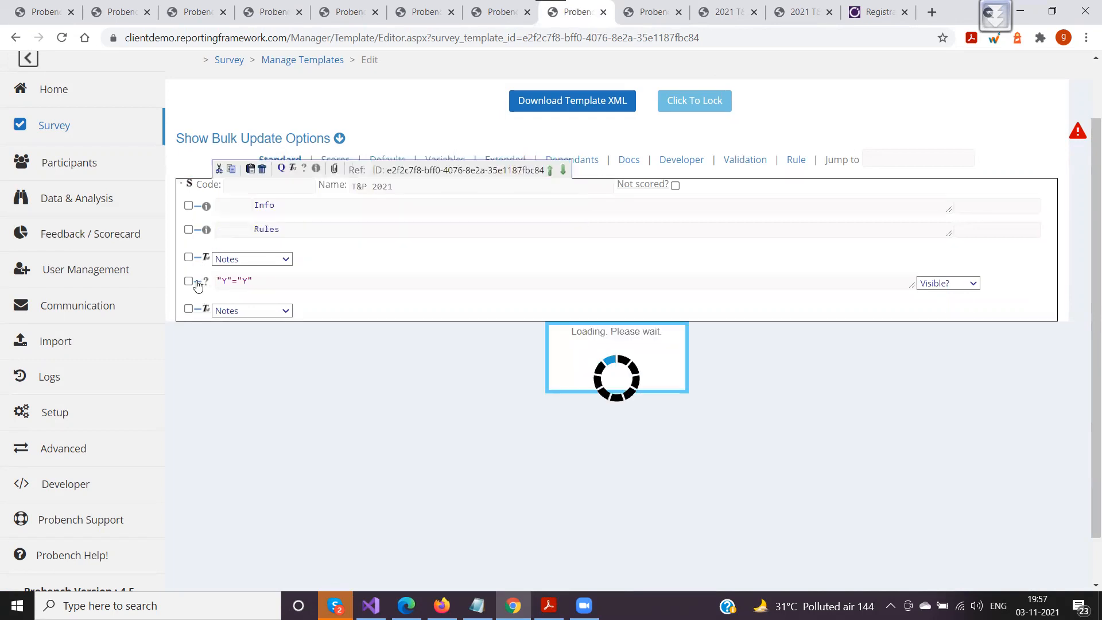
scroll(201, 275, down, 1)
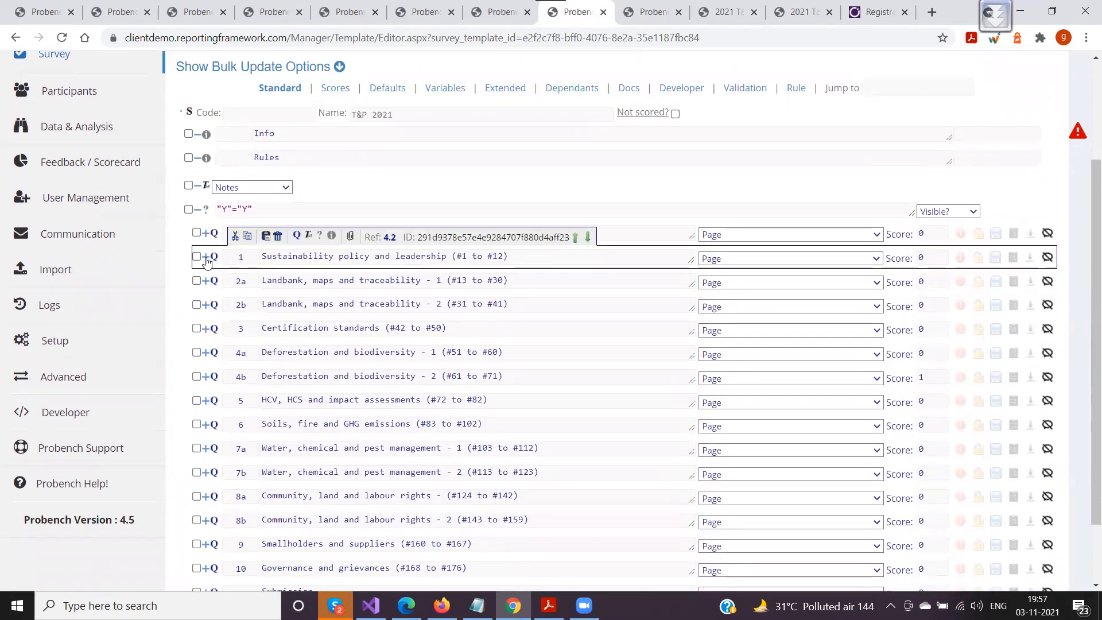
click(208, 259)
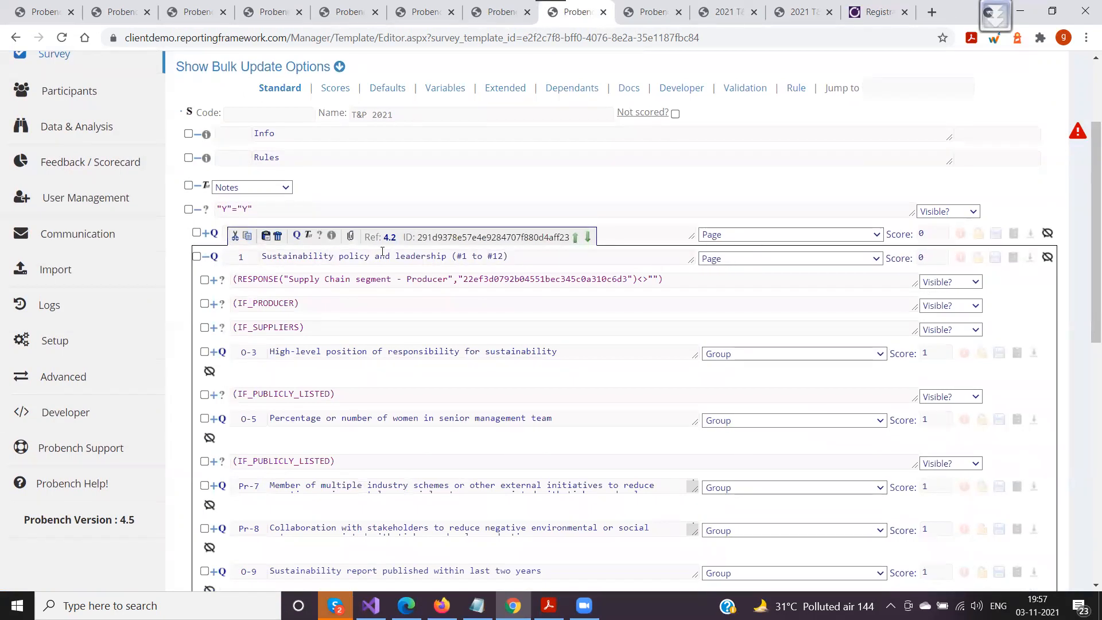
click(792, 16)
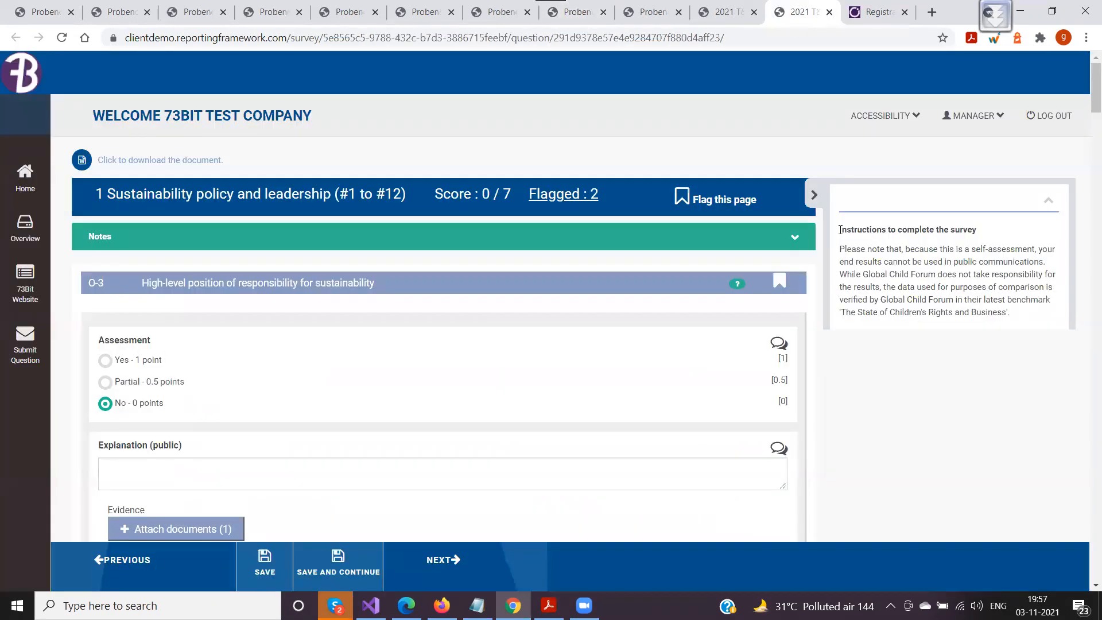
Open page 1's Notes text editor in the template and select its existing text
drag(840, 230, 1027, 317)
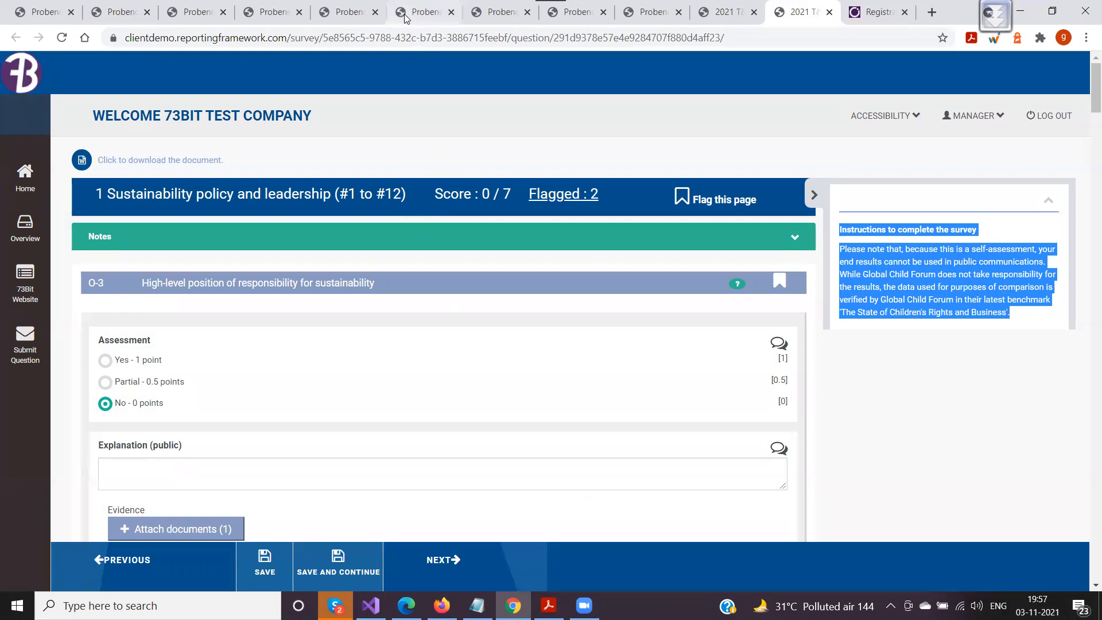
click(656, 21)
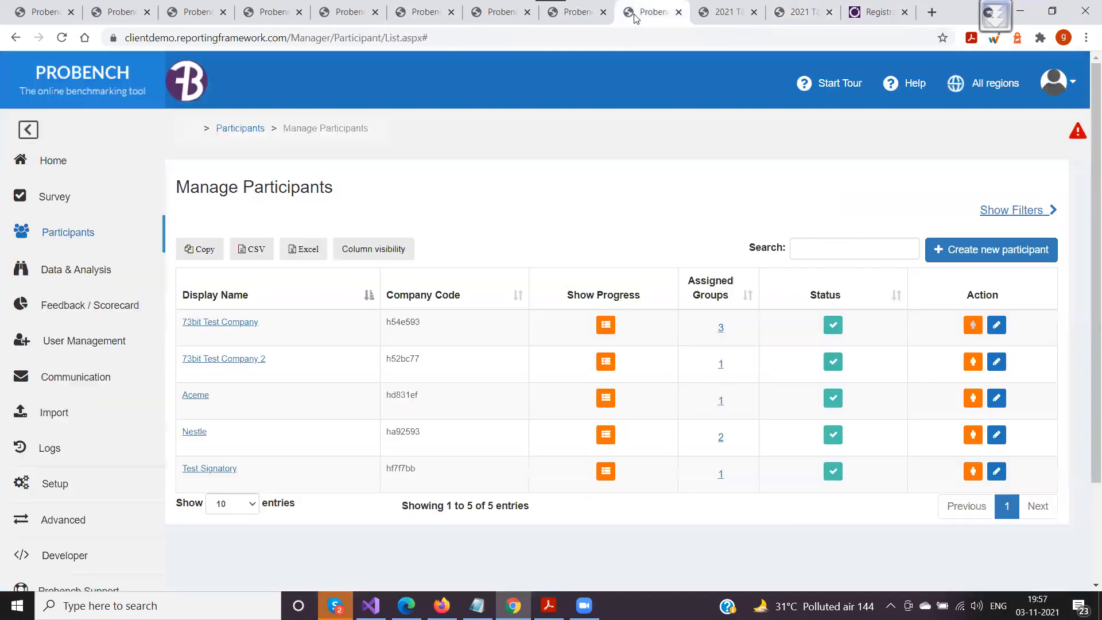
click(571, 17)
scroll(112, 328, down, 1)
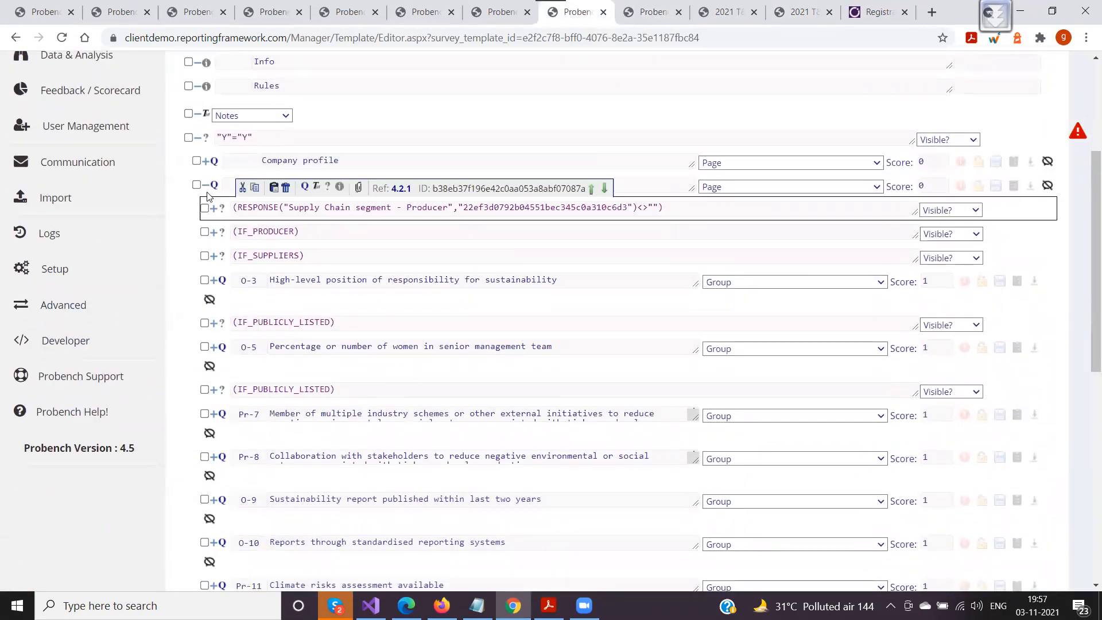
scroll(207, 190, down, 2)
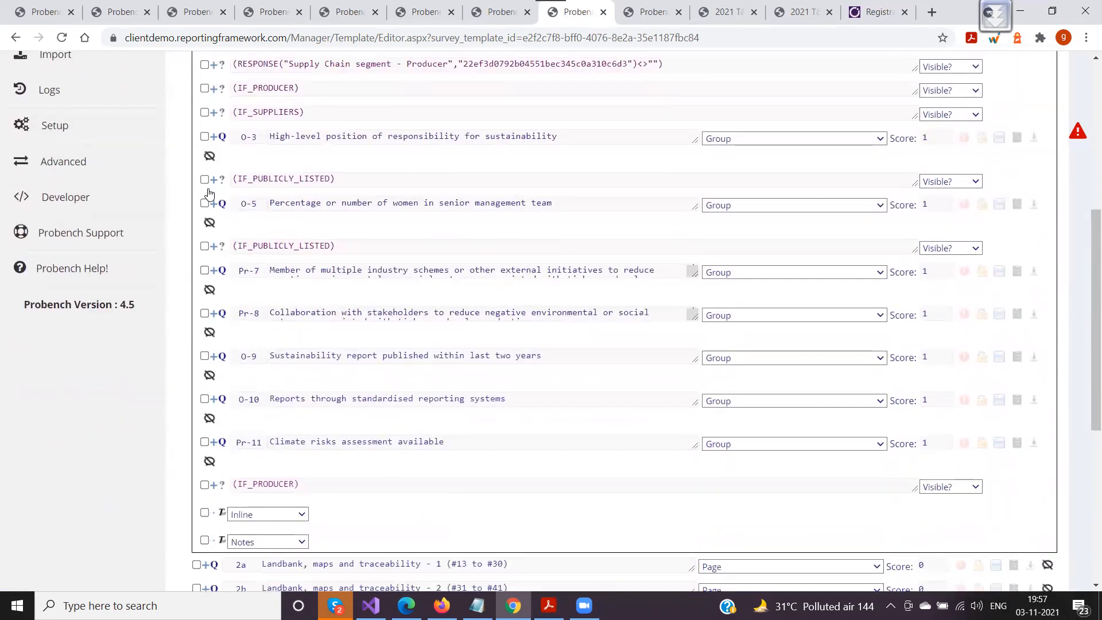
click(256, 542)
click(221, 542)
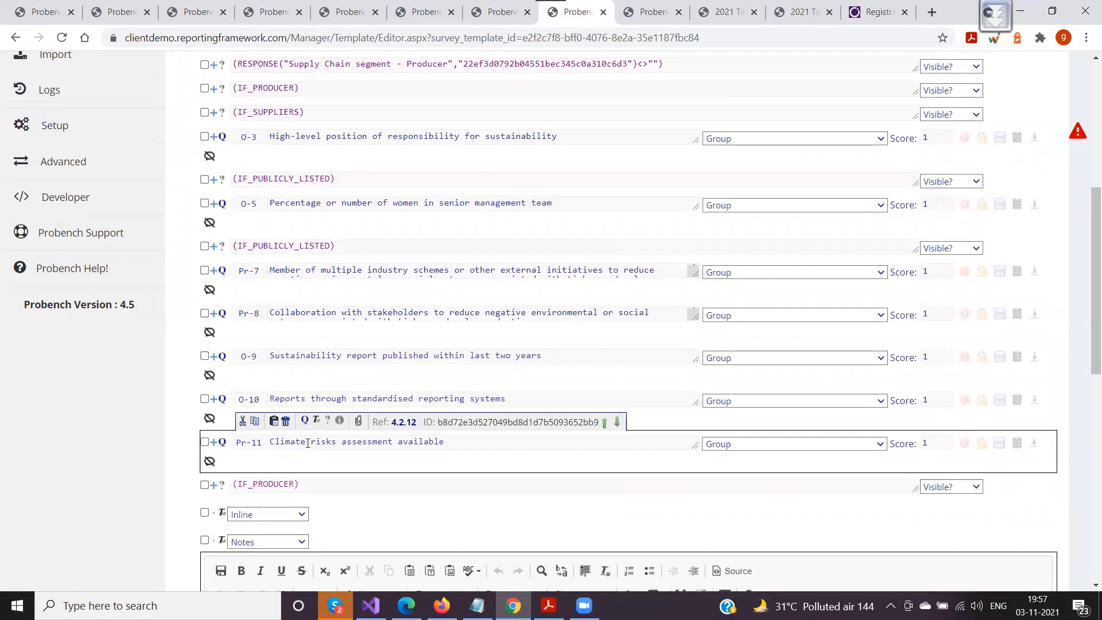
scroll(283, 455, down, 4)
drag(219, 343, 783, 373)
Compare the Notes text with the survey page's instructions panel, then close the Notes editor
click(792, 13)
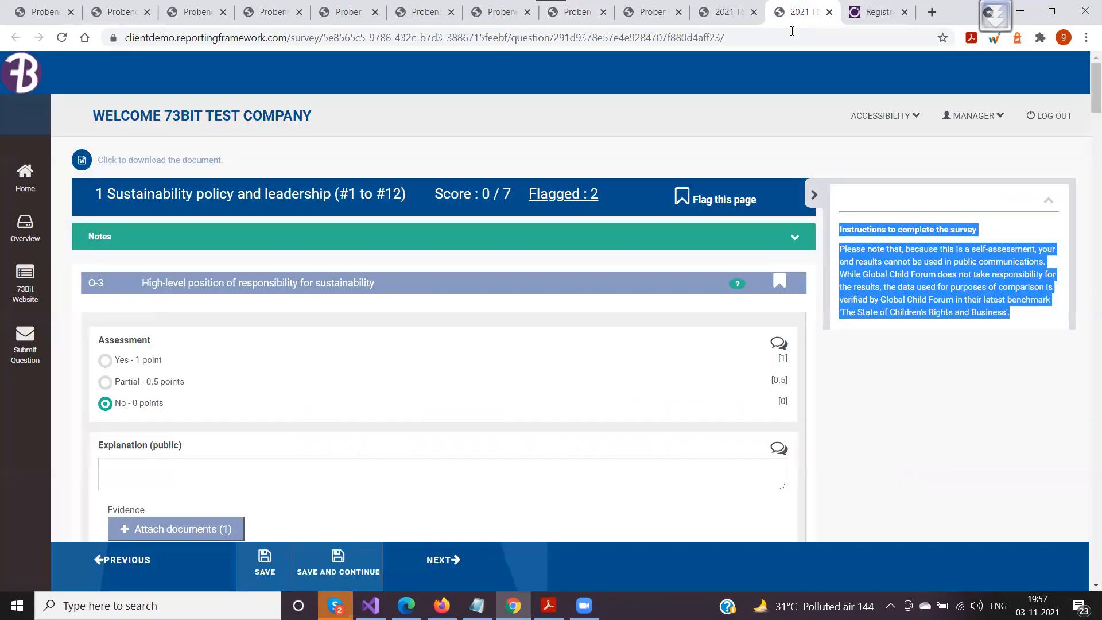
drag(1013, 315, 835, 232)
click(882, 273)
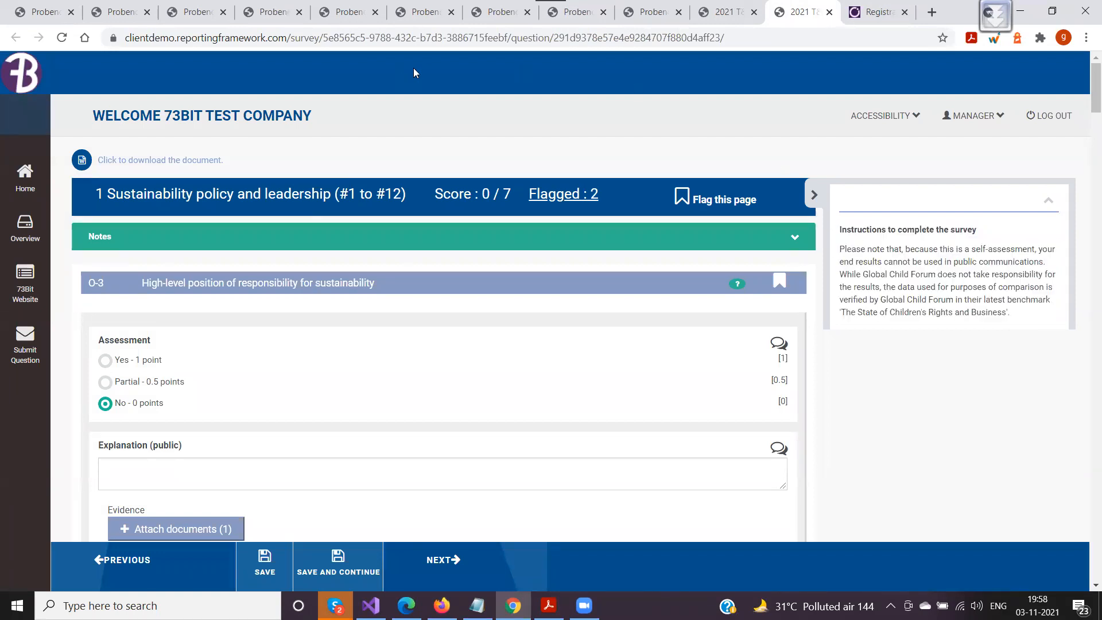
click(650, 17)
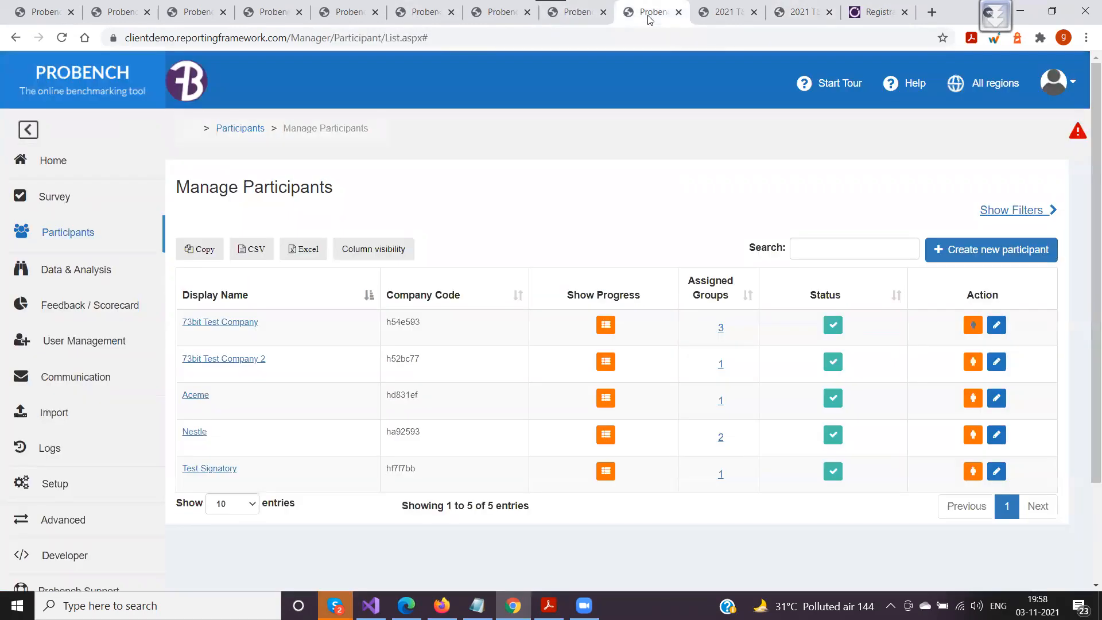
click(568, 12)
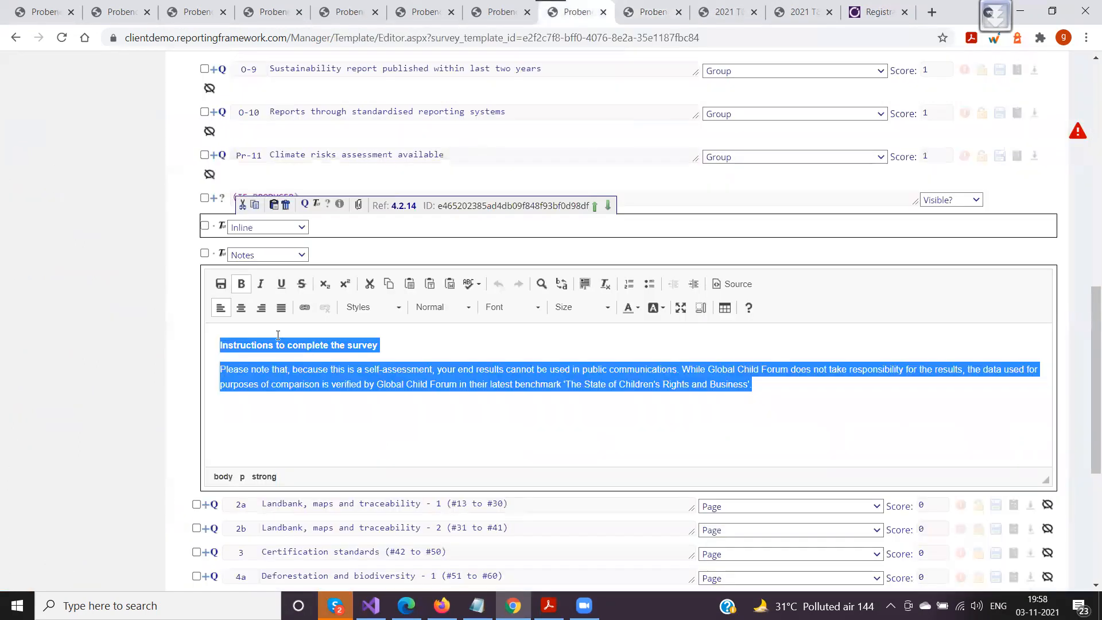
scroll(277, 332, down, 2)
click(221, 111)
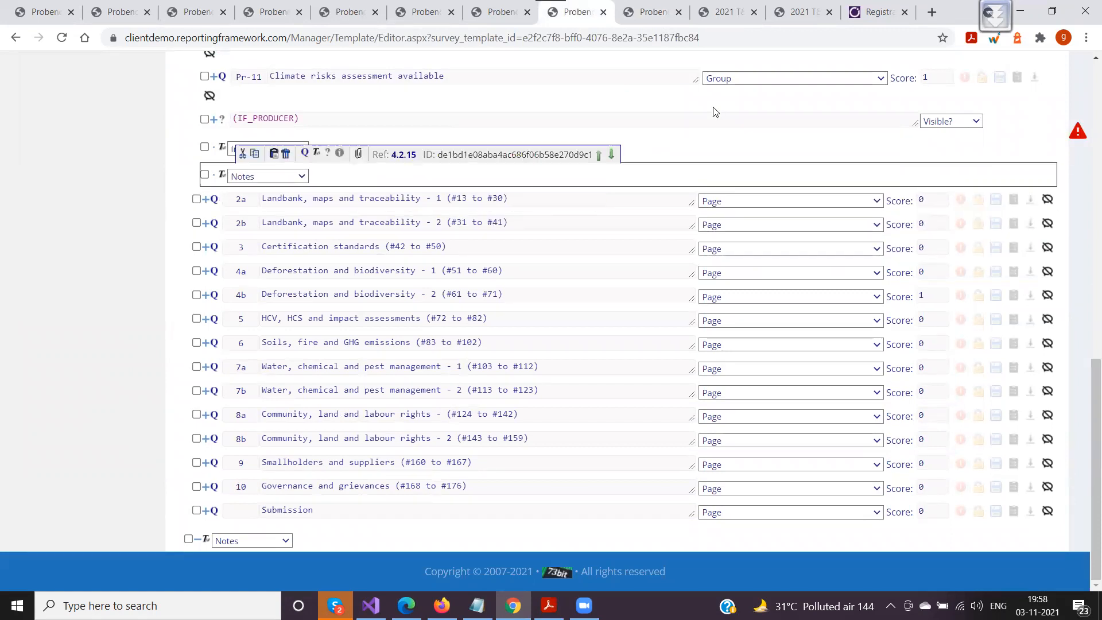
Cycle through the overview, participant management and template tabs, ending on survey page 1
click(800, 12)
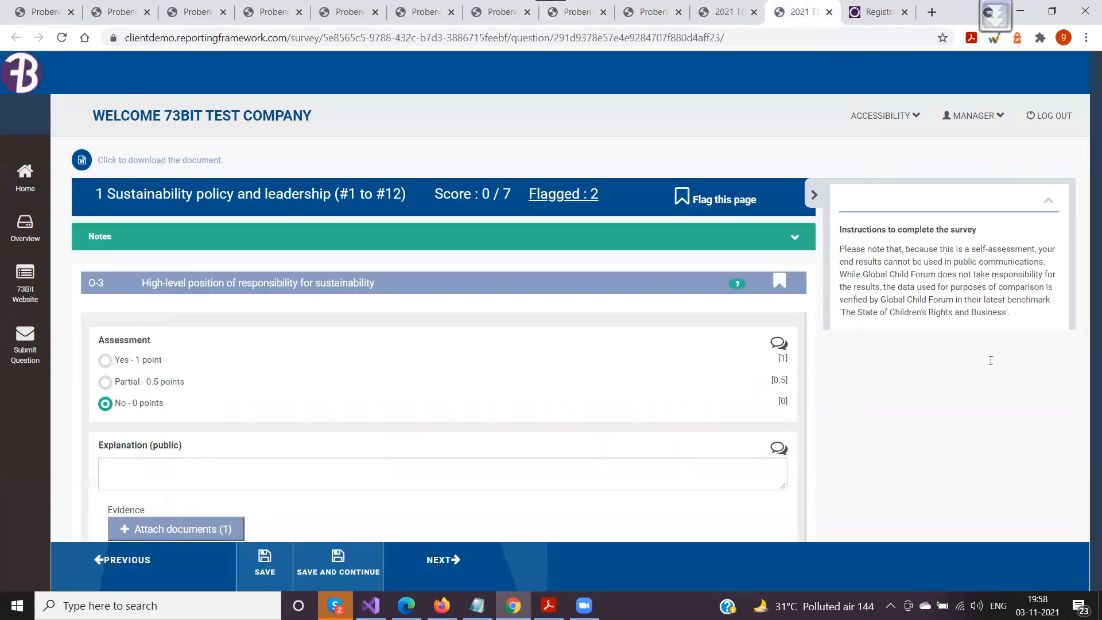
click(728, 13)
click(651, 12)
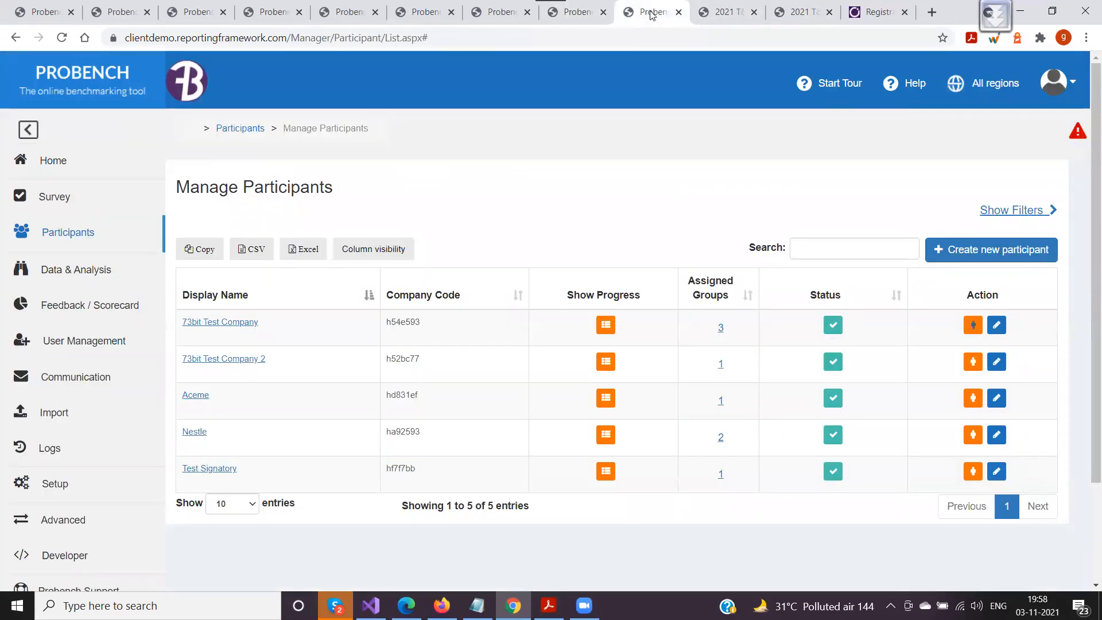
click(612, 13)
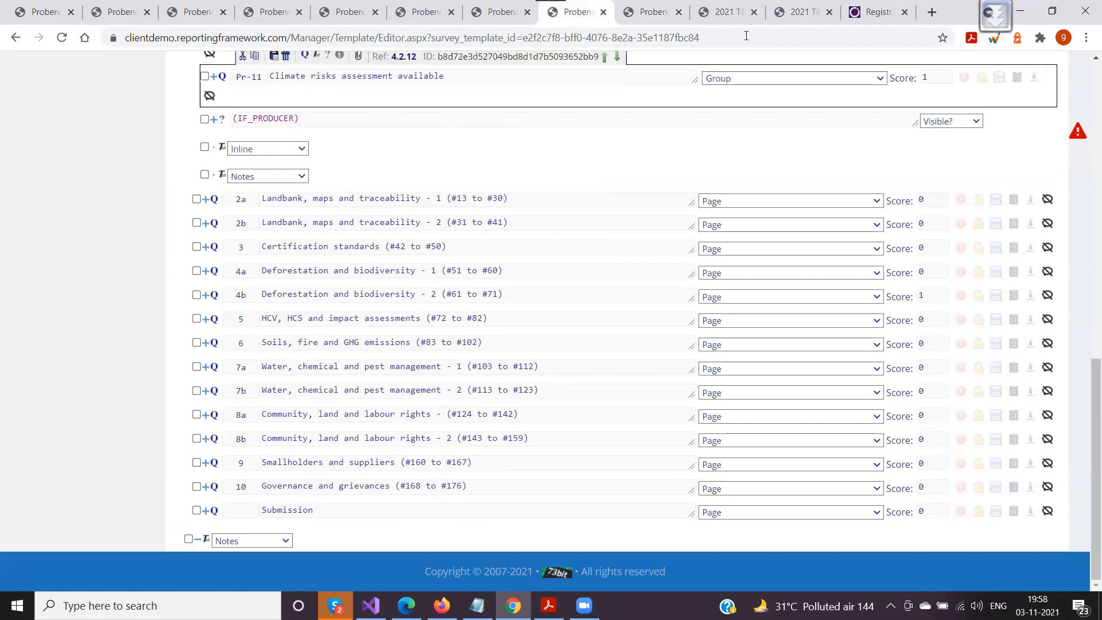
click(801, 13)
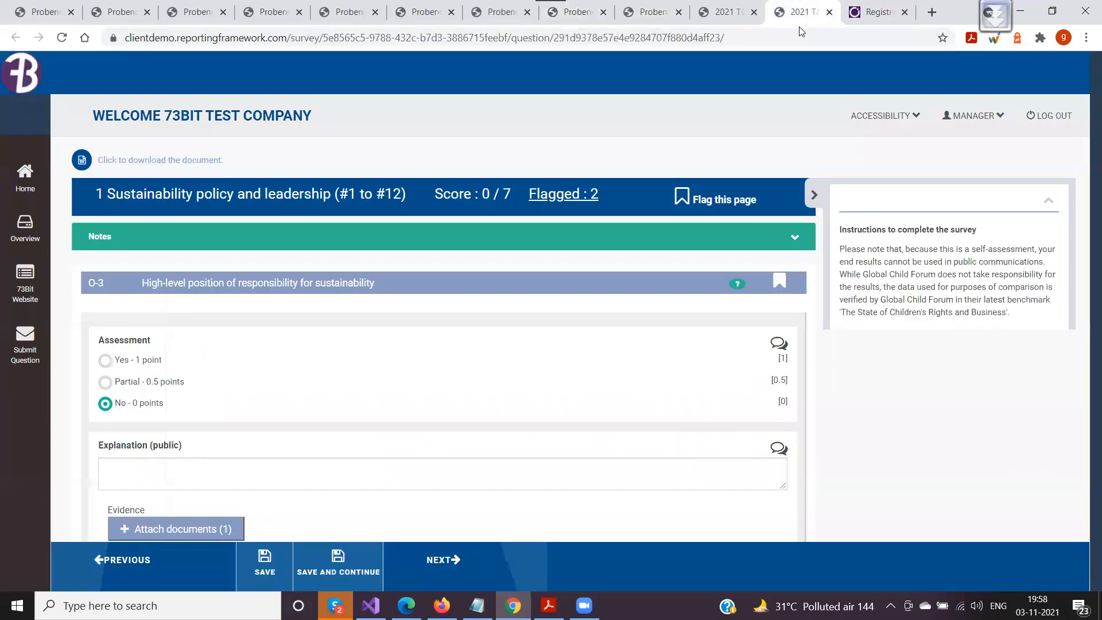
Toggle the instructions side panel and expand the green Notes bar above question O-3
click(815, 197)
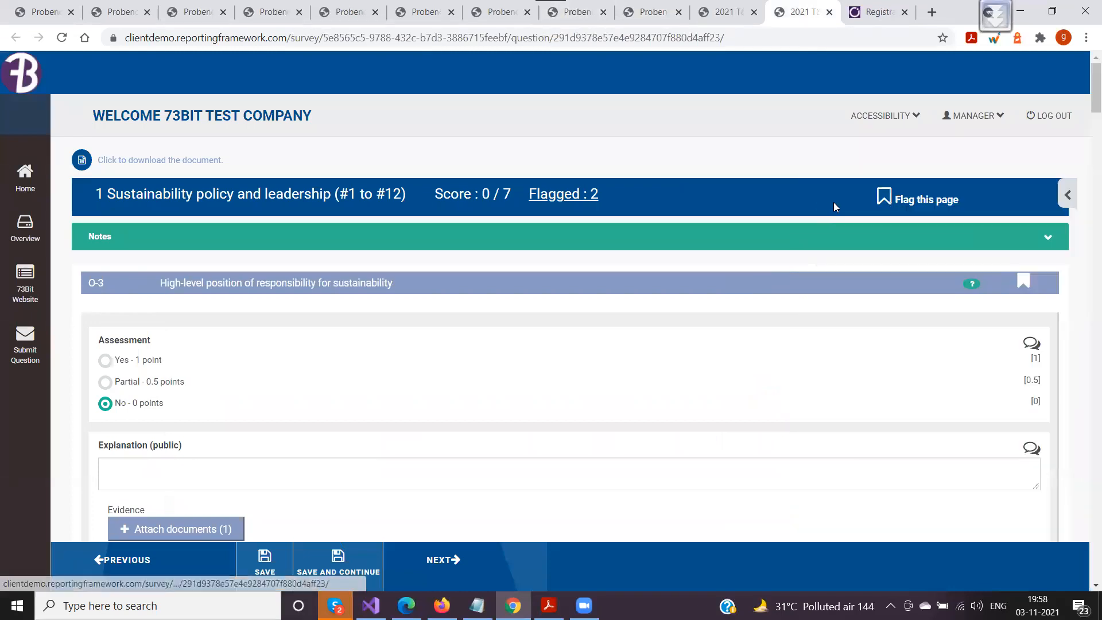
click(1066, 201)
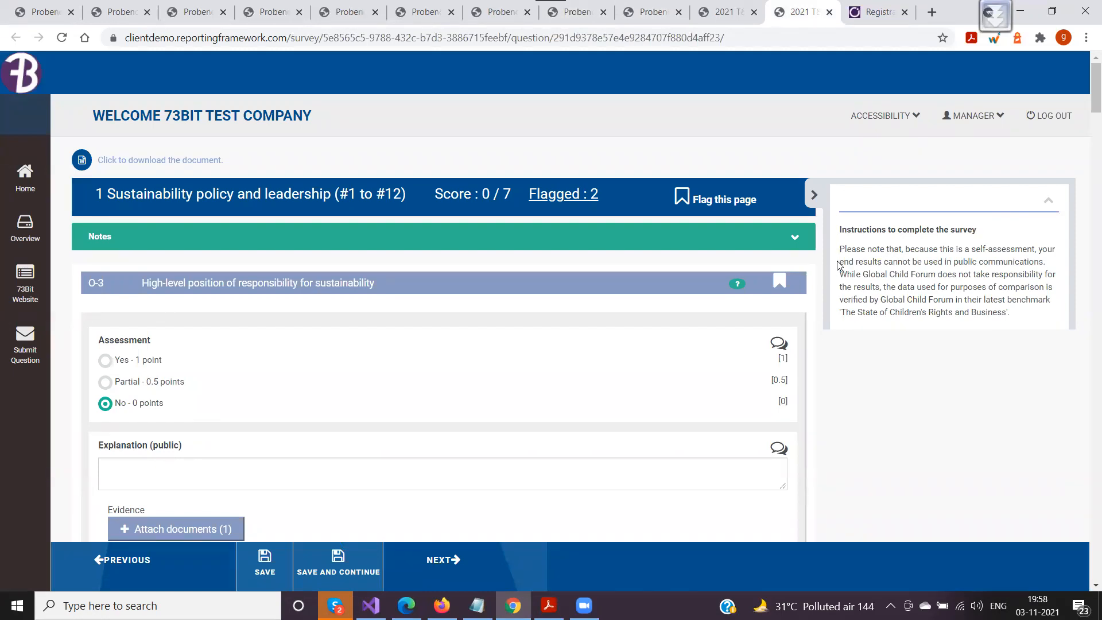
click(765, 244)
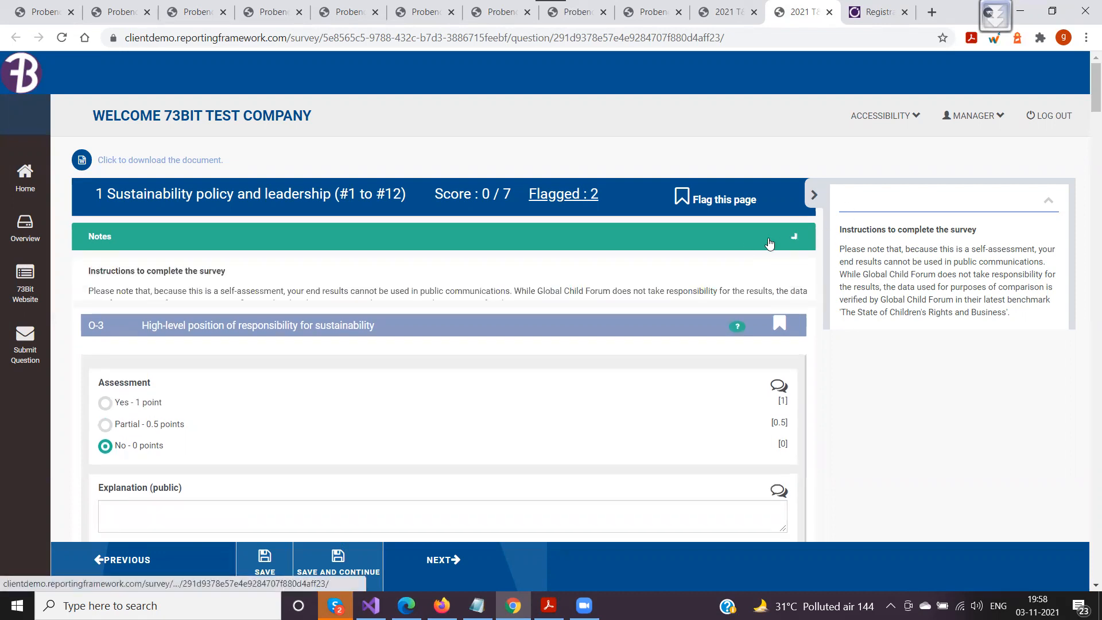
drag(86, 270, 634, 307)
click(635, 307)
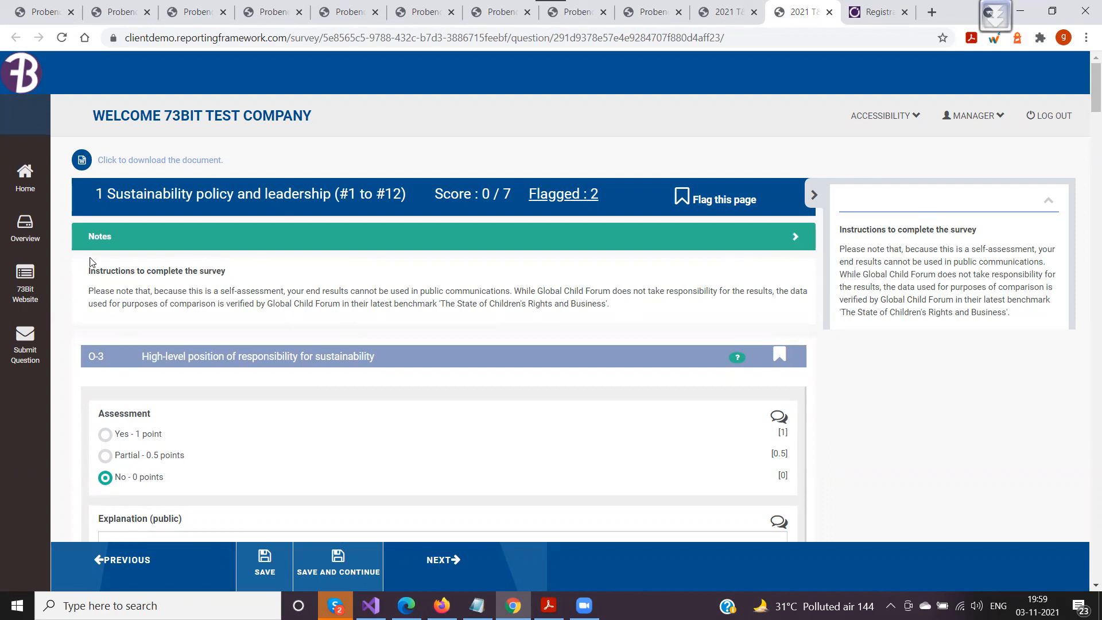
click(140, 247)
click(140, 247)
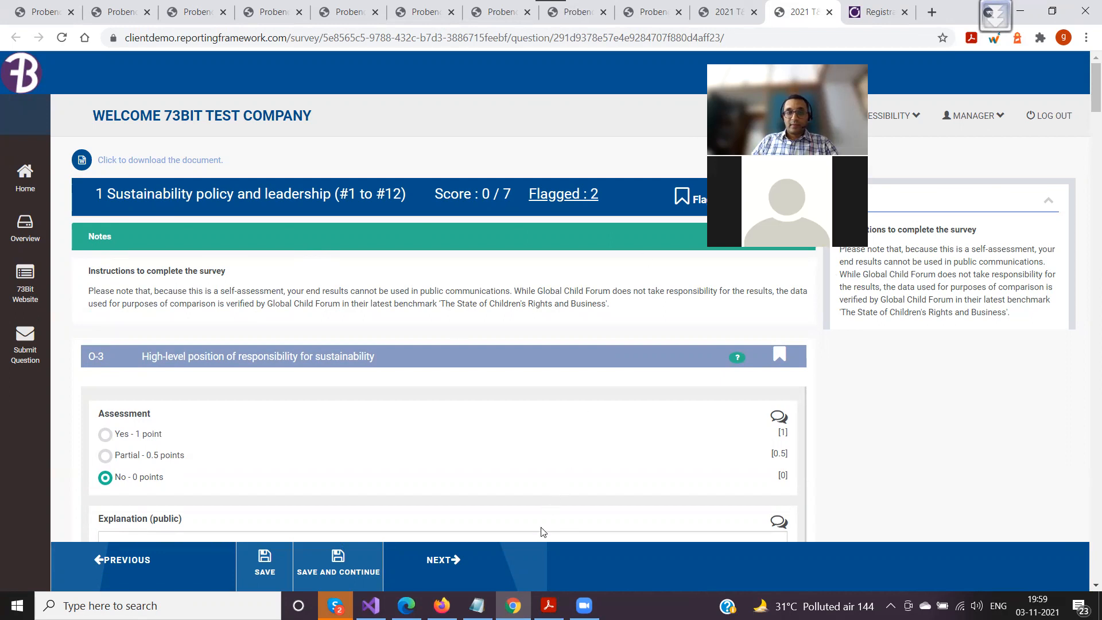
View the agenda slide listing Managing Email Content, then return to the Manage Content tab
click(548, 605)
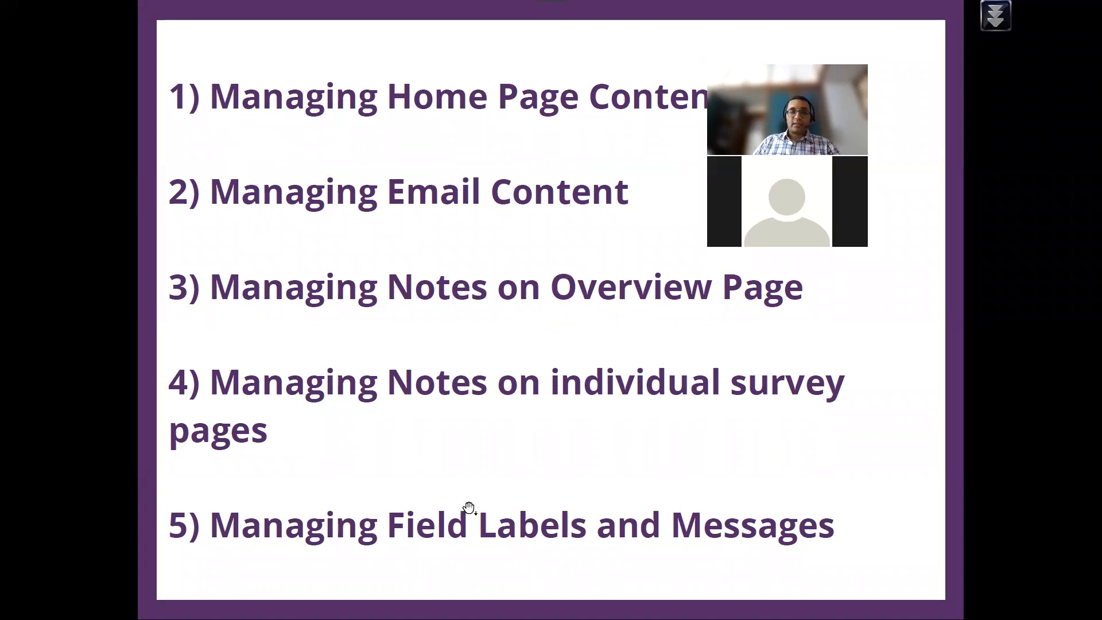
key(alt+Tab)
key(ctrl+1)
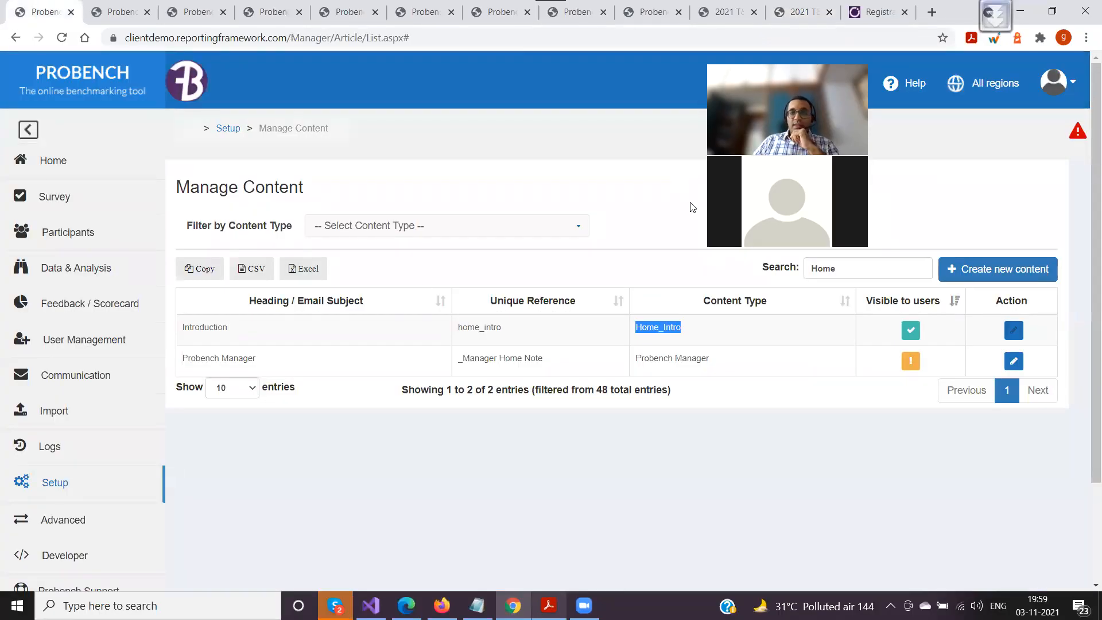
Set Filter by Content Type to Email and edit the Fiber & Material Benchmark entry
click(414, 226)
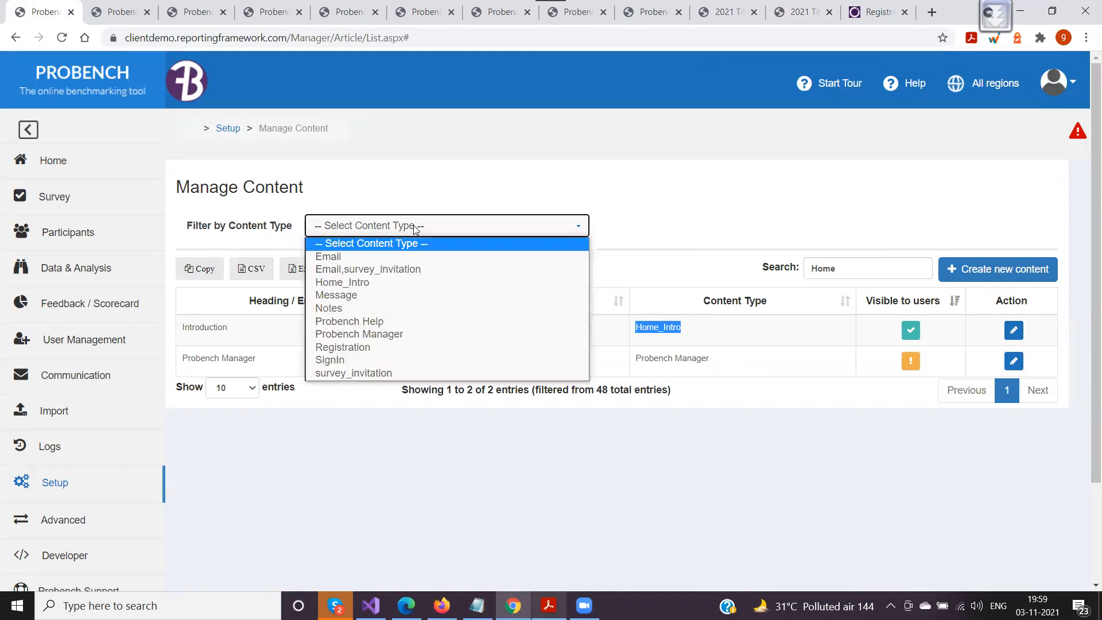
click(339, 256)
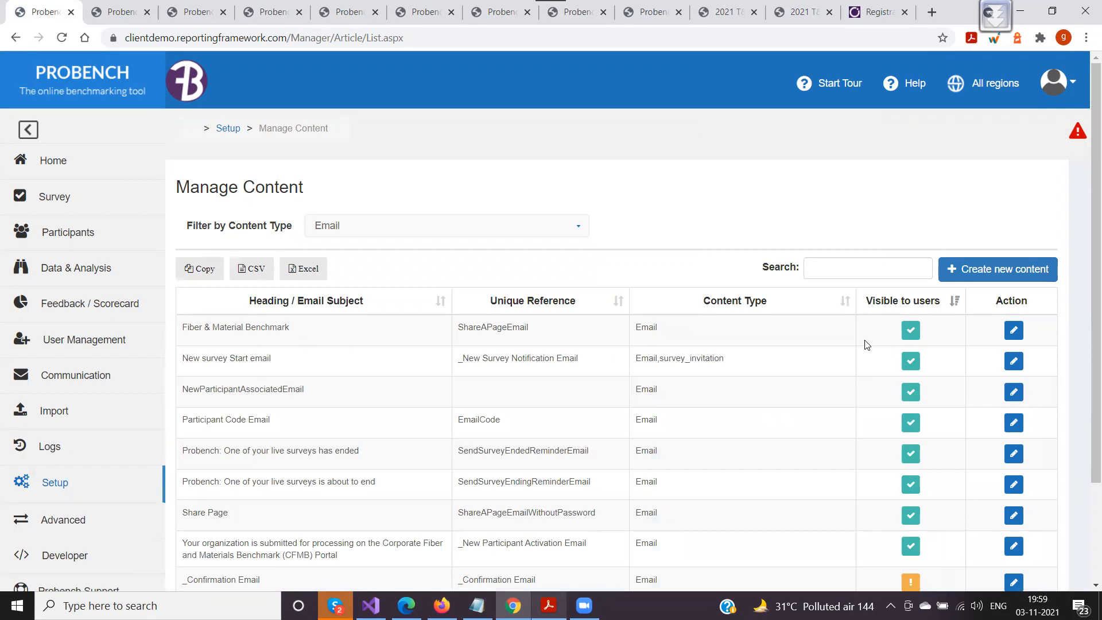
click(1014, 330)
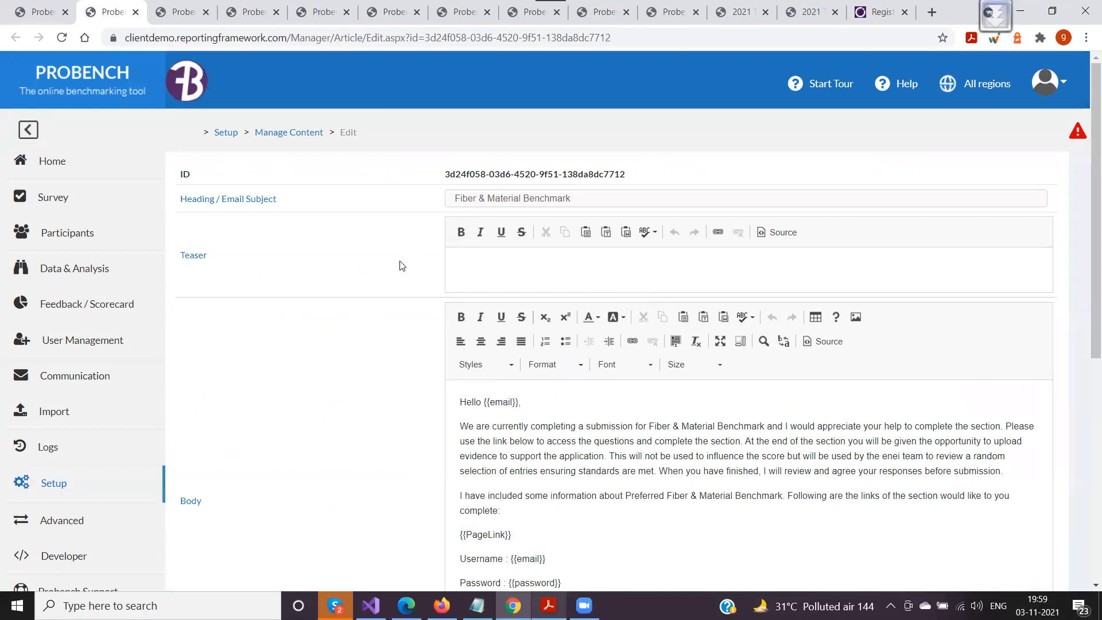
scroll(403, 268, down, 3)
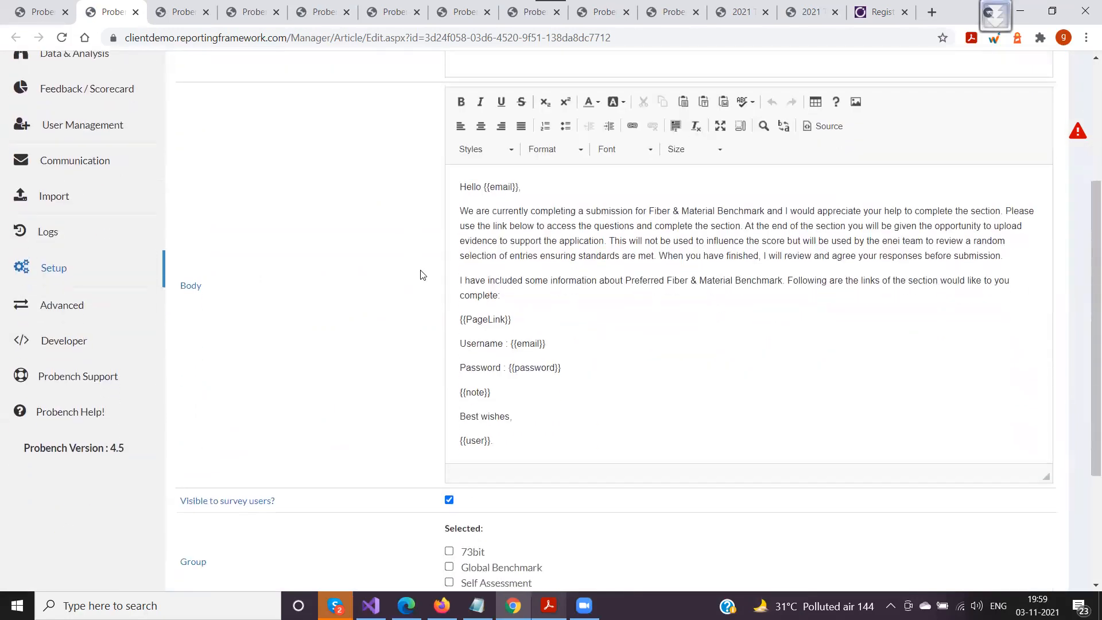
scroll(424, 275, up, 2)
scroll(427, 274, up, 1)
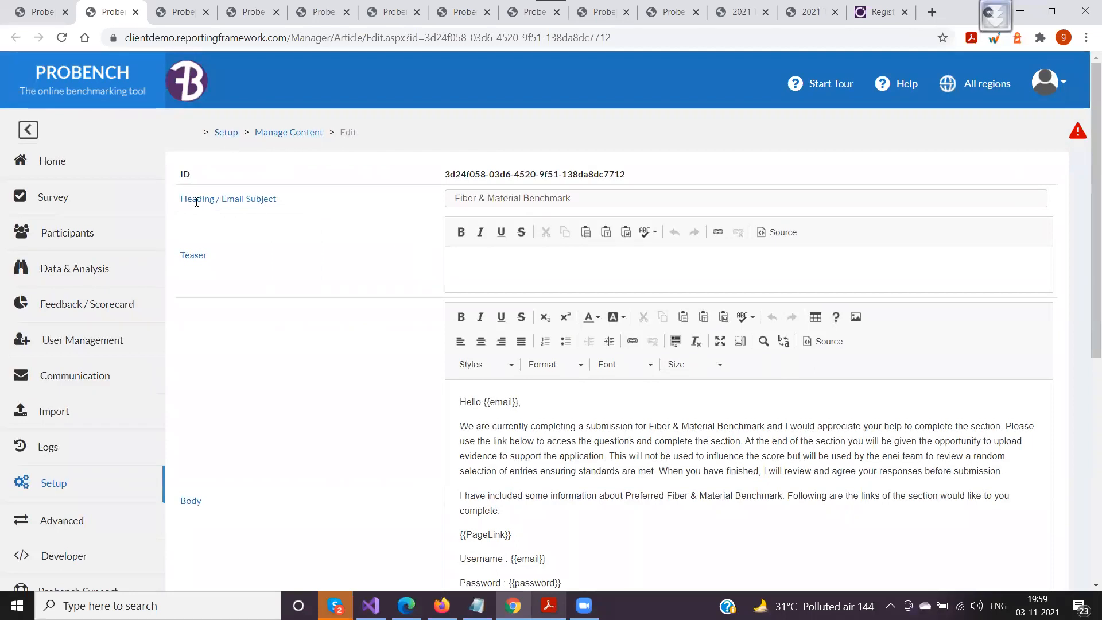
drag(180, 201, 291, 204)
click(289, 204)
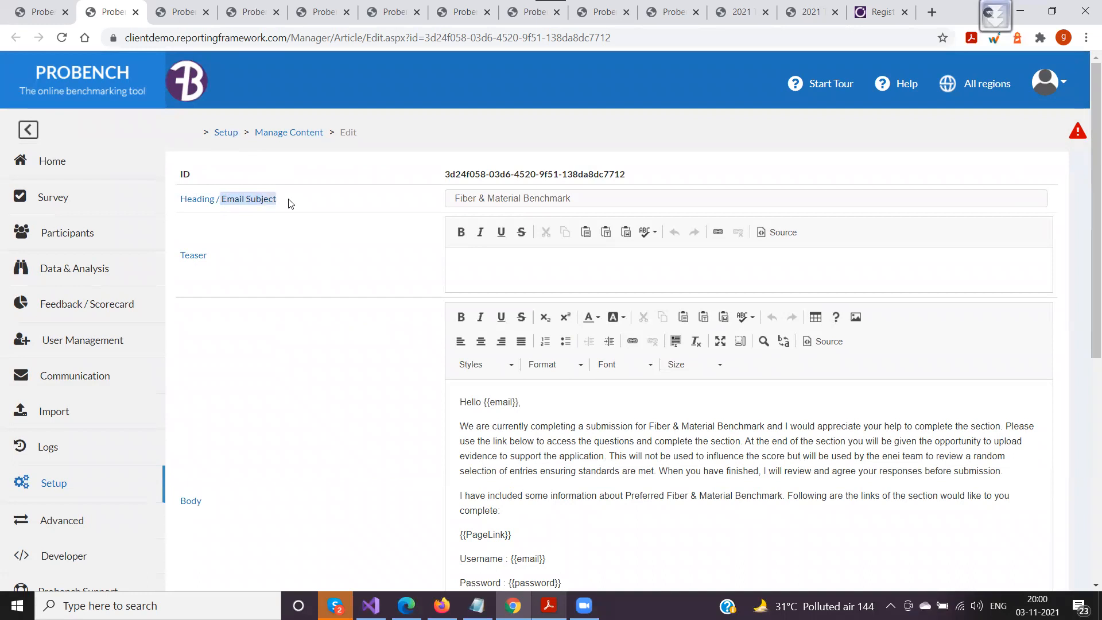
drag(572, 198, 419, 206)
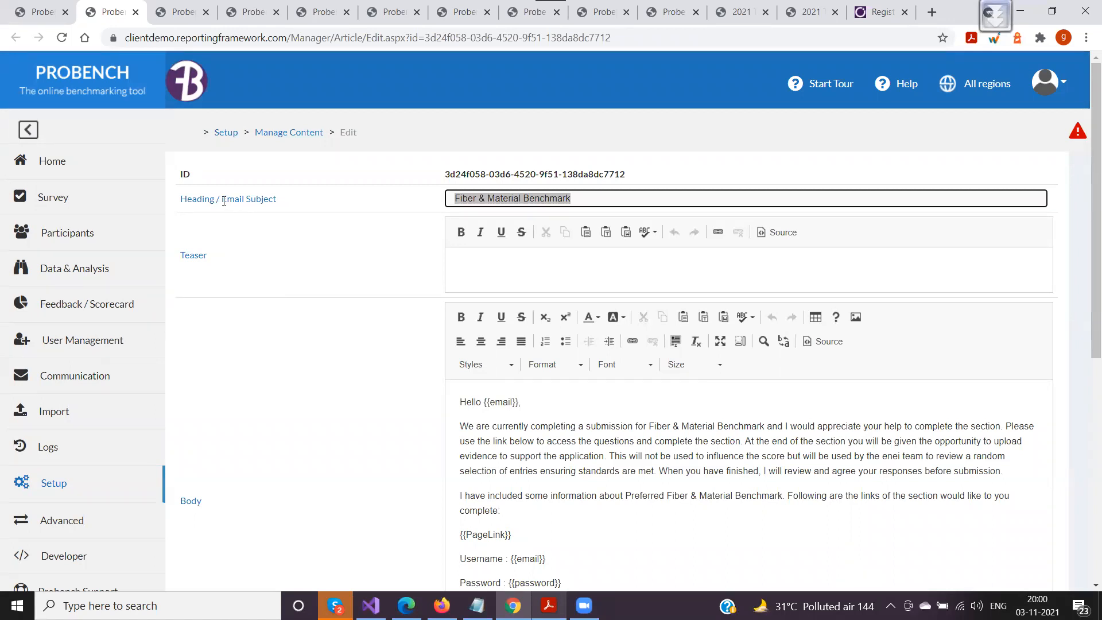
drag(223, 199, 304, 202)
click(304, 202)
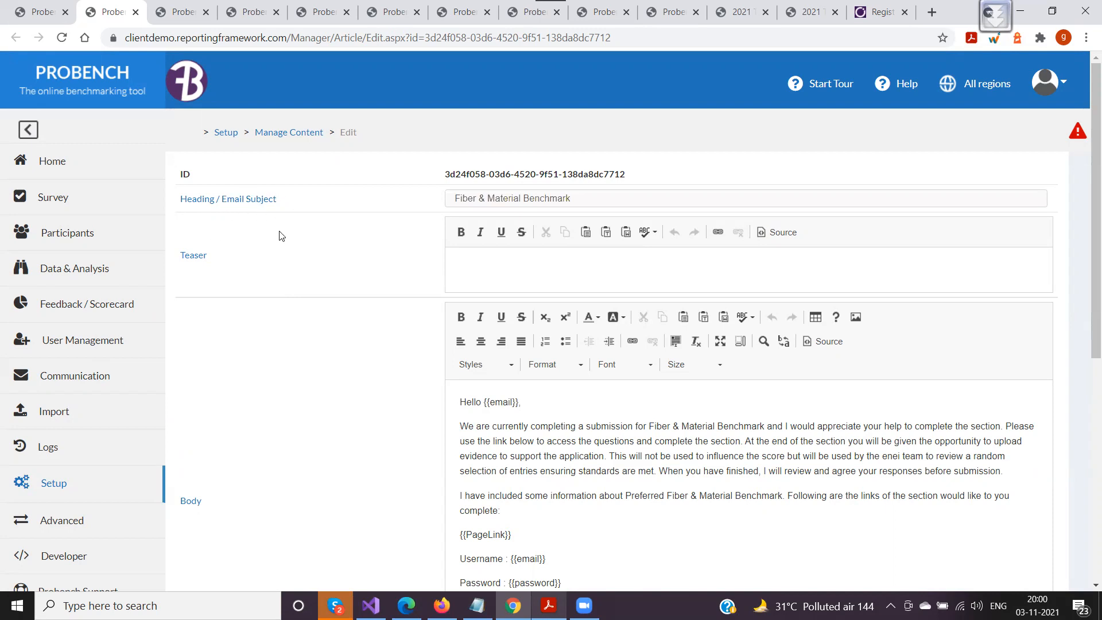
scroll(283, 238, down, 5)
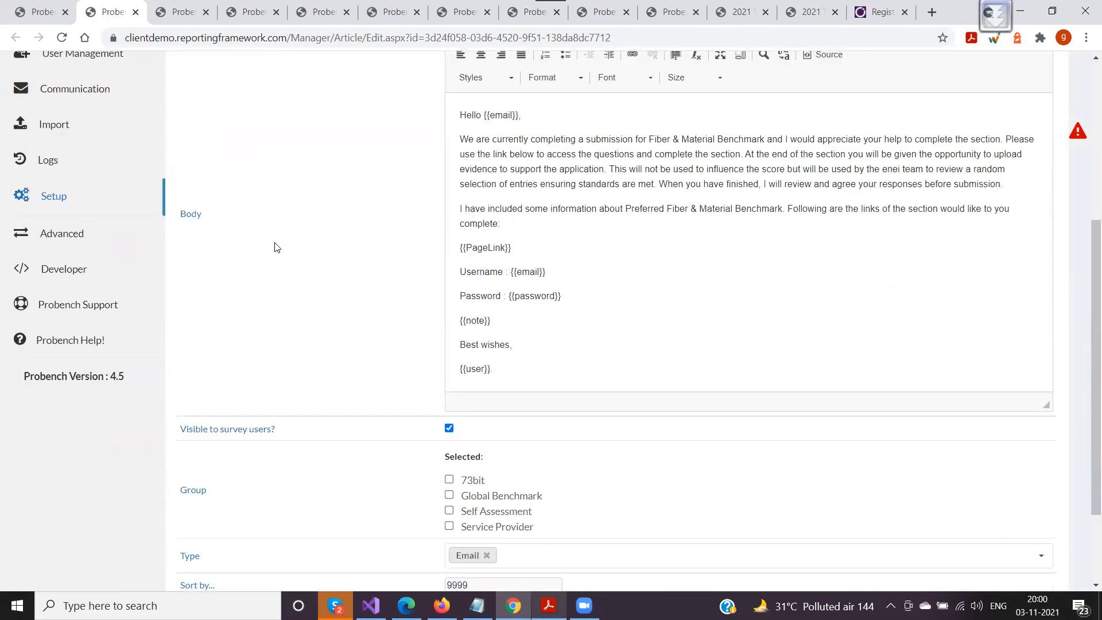
drag(461, 116, 537, 360)
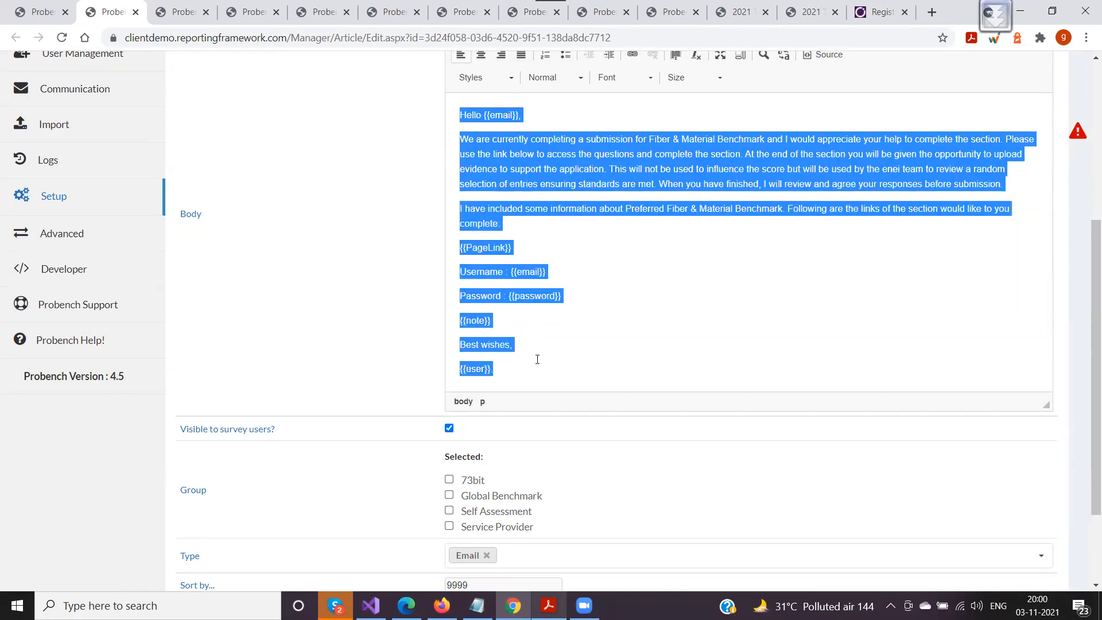
click(631, 244)
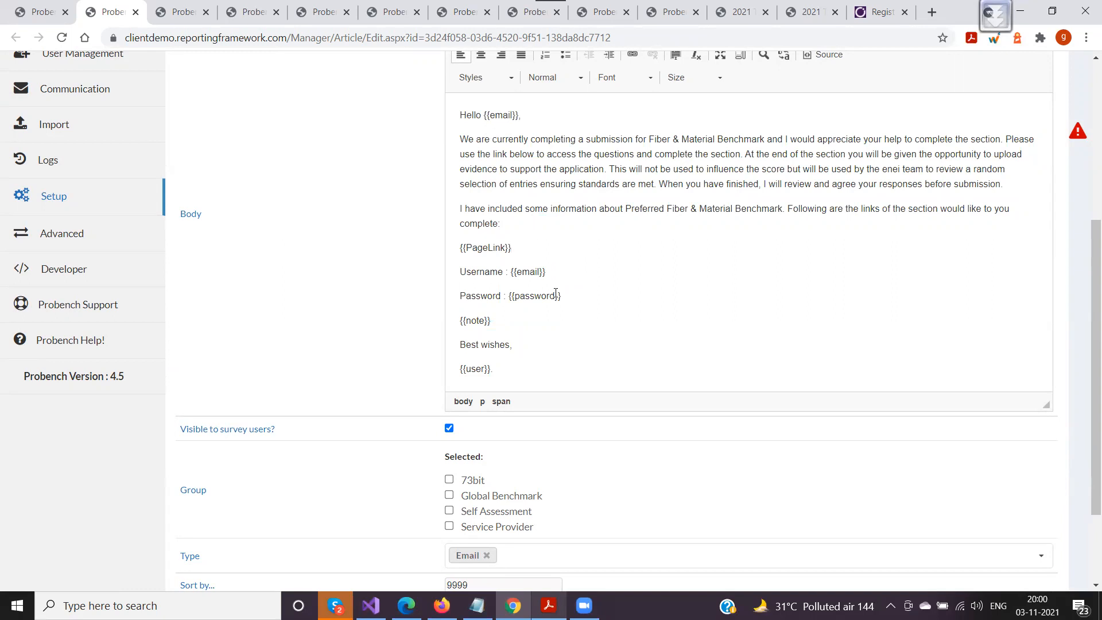
drag(483, 115, 516, 118)
drag(460, 248, 561, 295)
click(585, 312)
scroll(524, 244, up, 1)
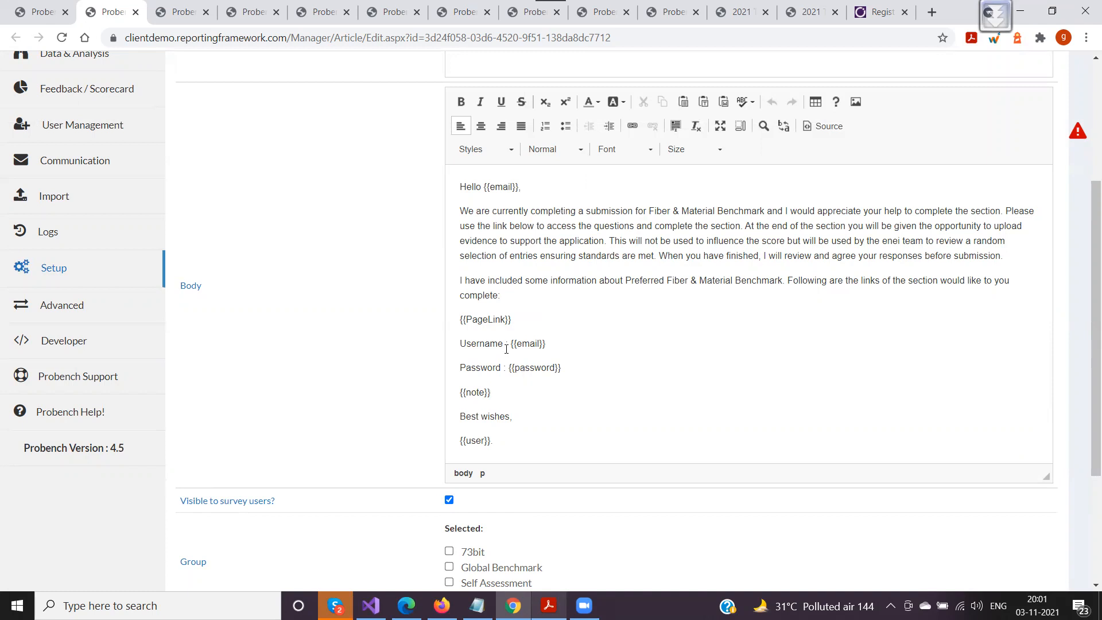
Highlight the {{email}} placeholders after Username and Hello, then switch to the Registration Confirmation Emails article
drag(512, 344, 556, 343)
click(556, 343)
drag(511, 344, 569, 345)
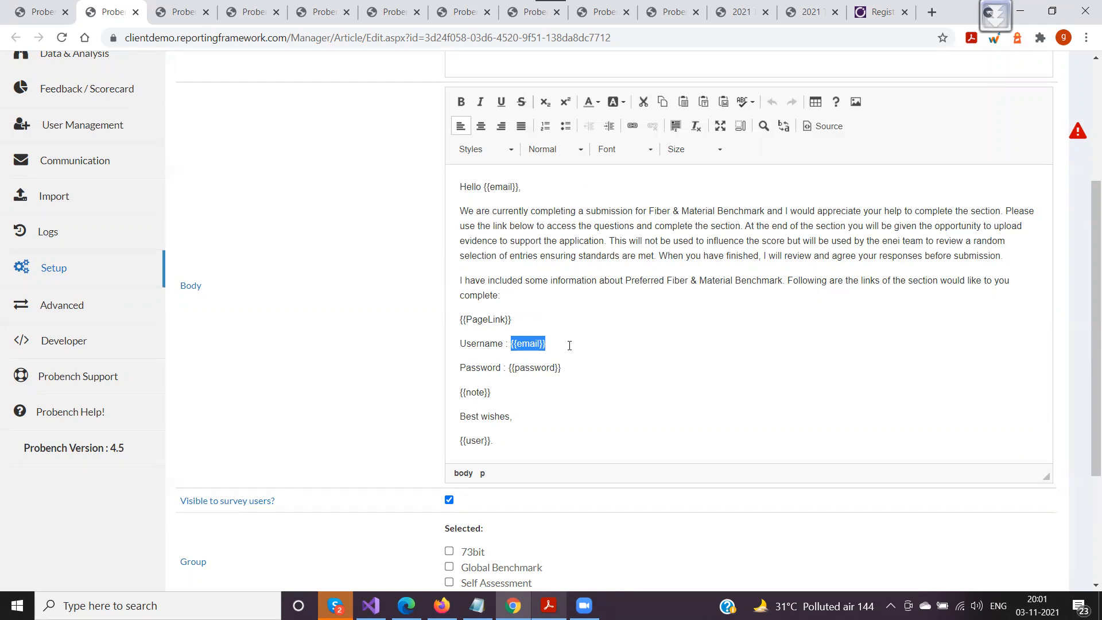
click(502, 208)
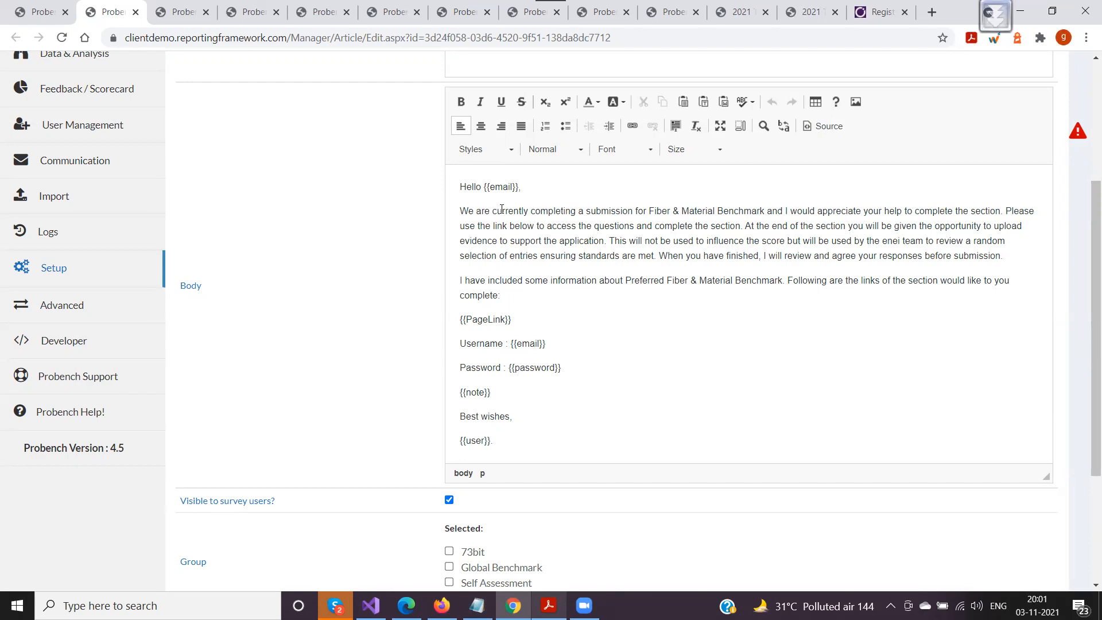
drag(484, 187, 519, 188)
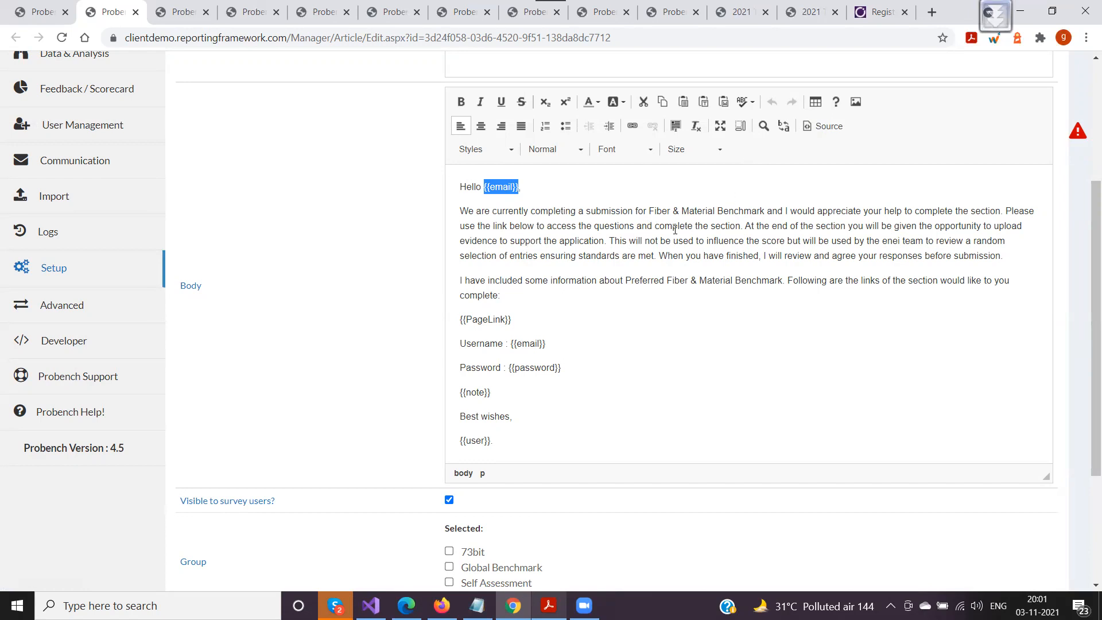
click(872, 14)
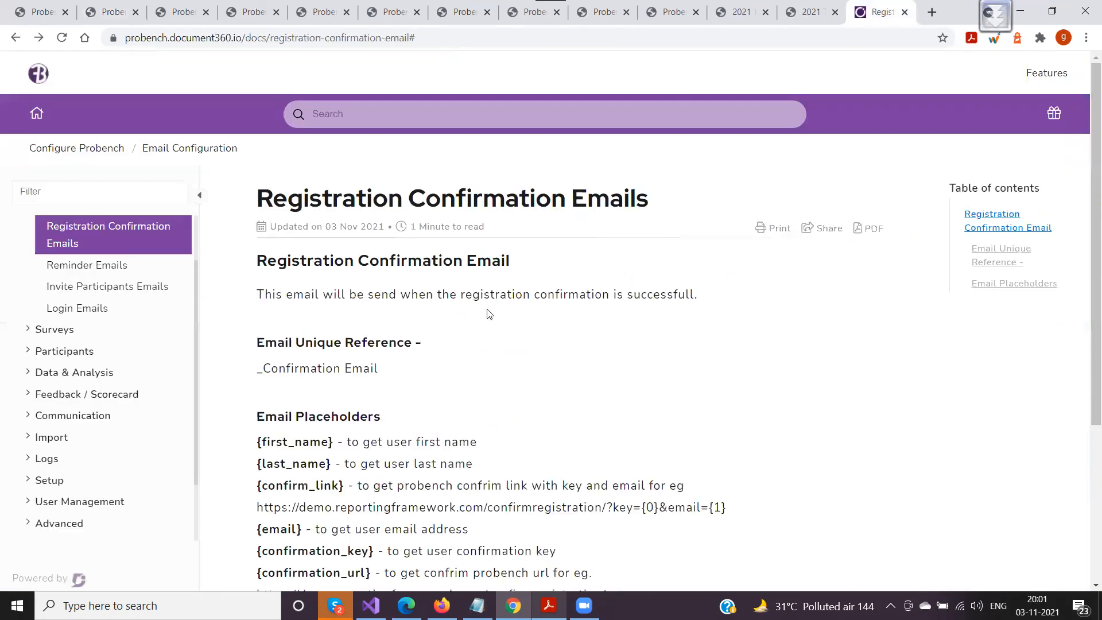
Reload the Registration Confirmation Emails article from the Email Configuration sidebar section
scroll(72, 261, up, 1)
click(71, 264)
click(71, 264)
click(64, 301)
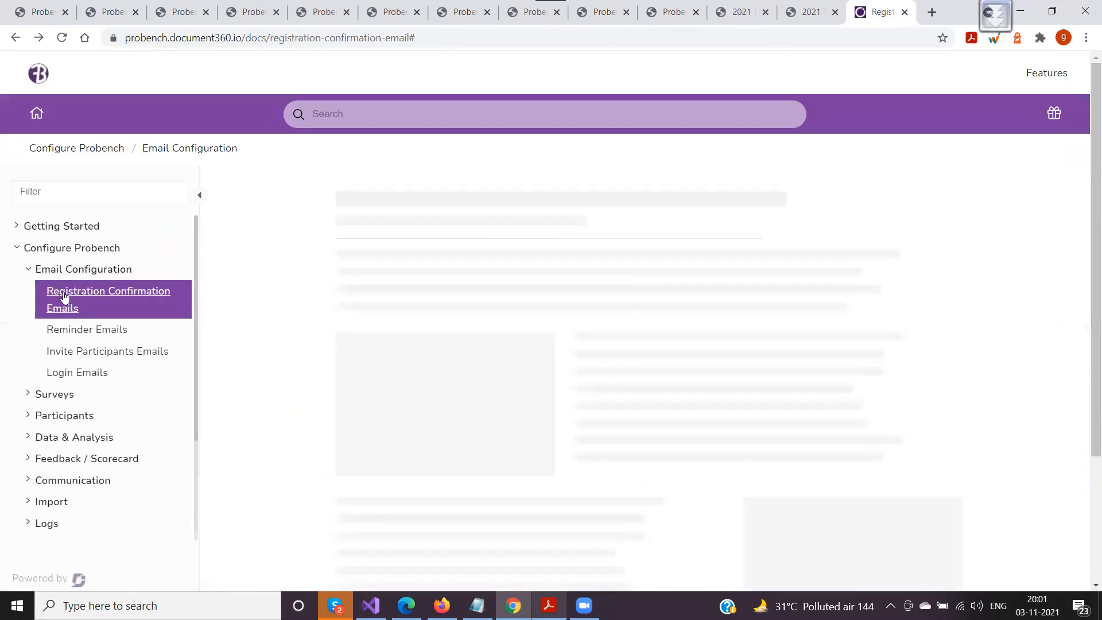
scroll(314, 282, down, 1)
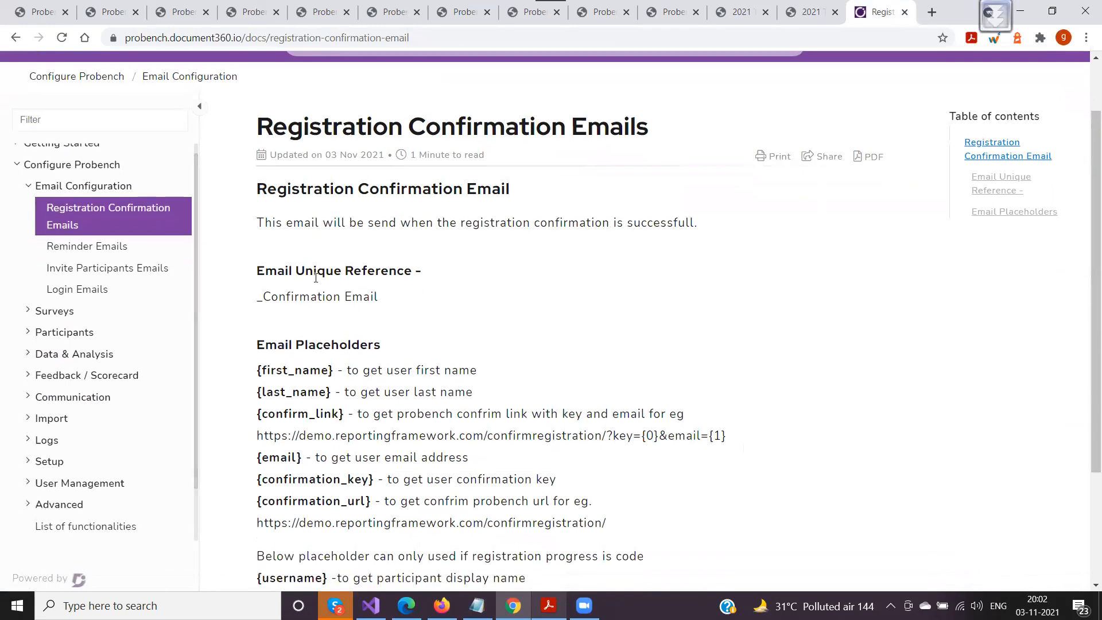
drag(259, 125, 730, 126)
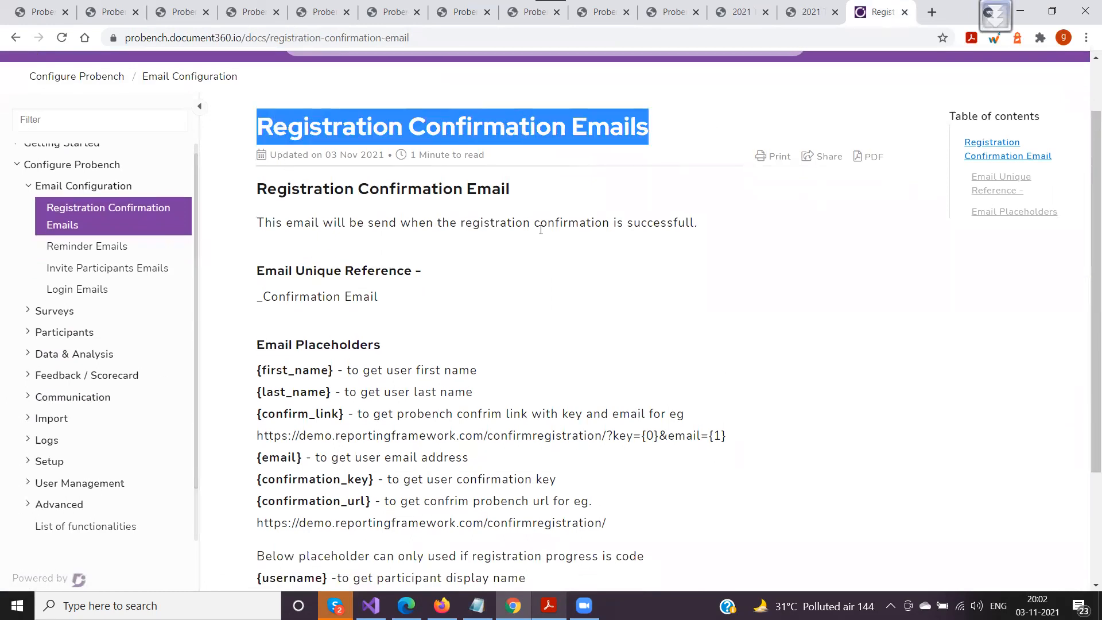
click(510, 241)
Select the {first_name} placeholder from the article's placeholder list and return to Probench Manager
scroll(337, 287, down, 2)
drag(256, 225, 515, 459)
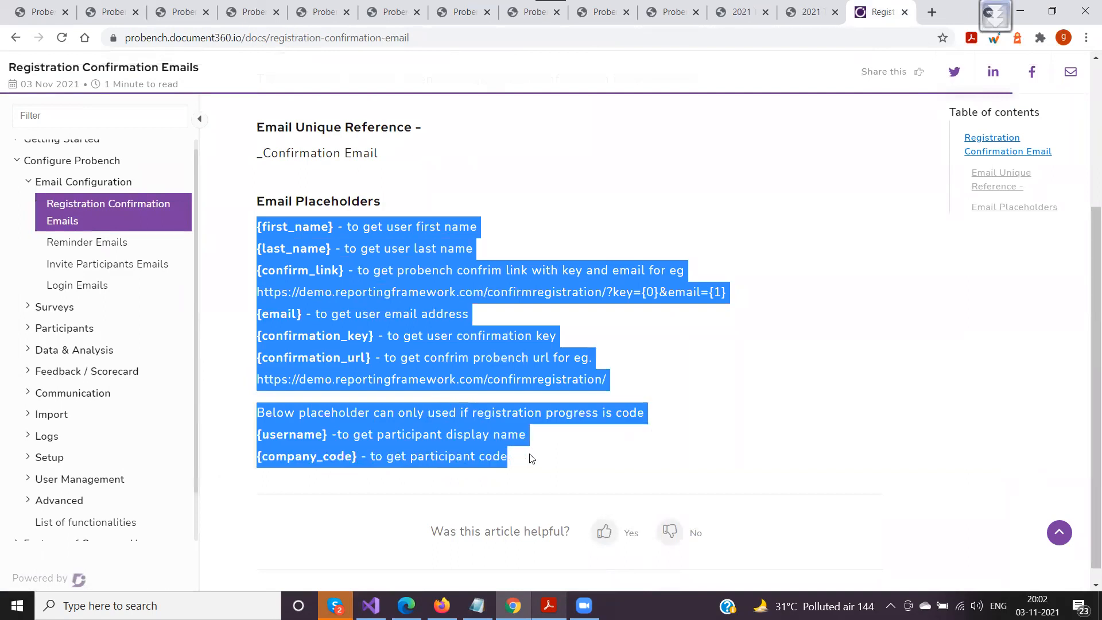
click(529, 453)
drag(348, 225, 485, 229)
drag(345, 250, 498, 261)
click(498, 261)
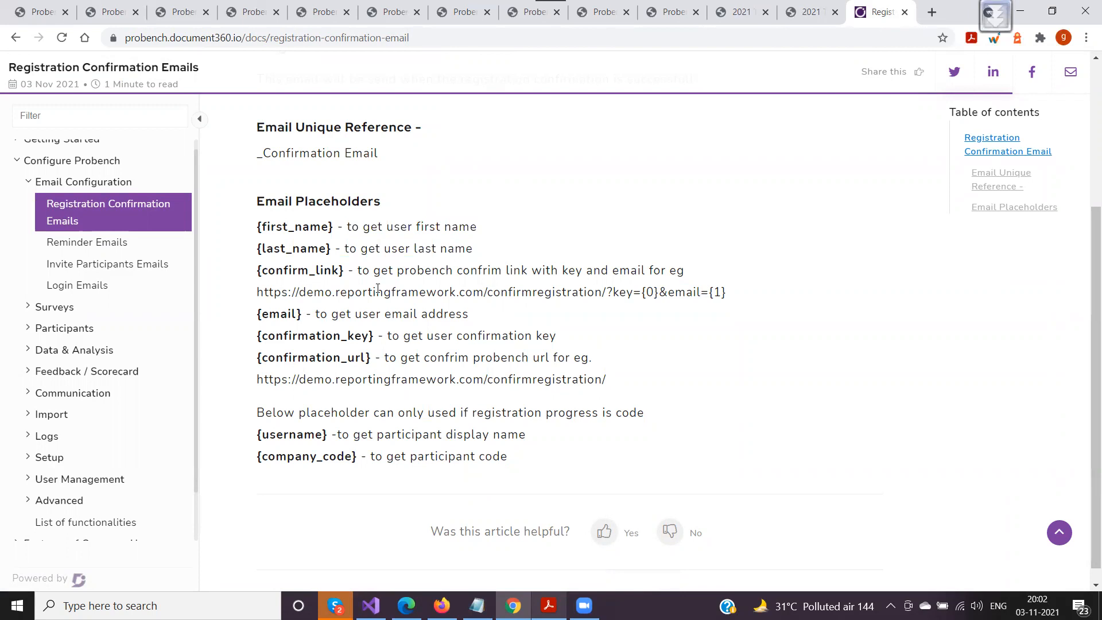
drag(256, 226, 335, 229)
key(ctrl+c)
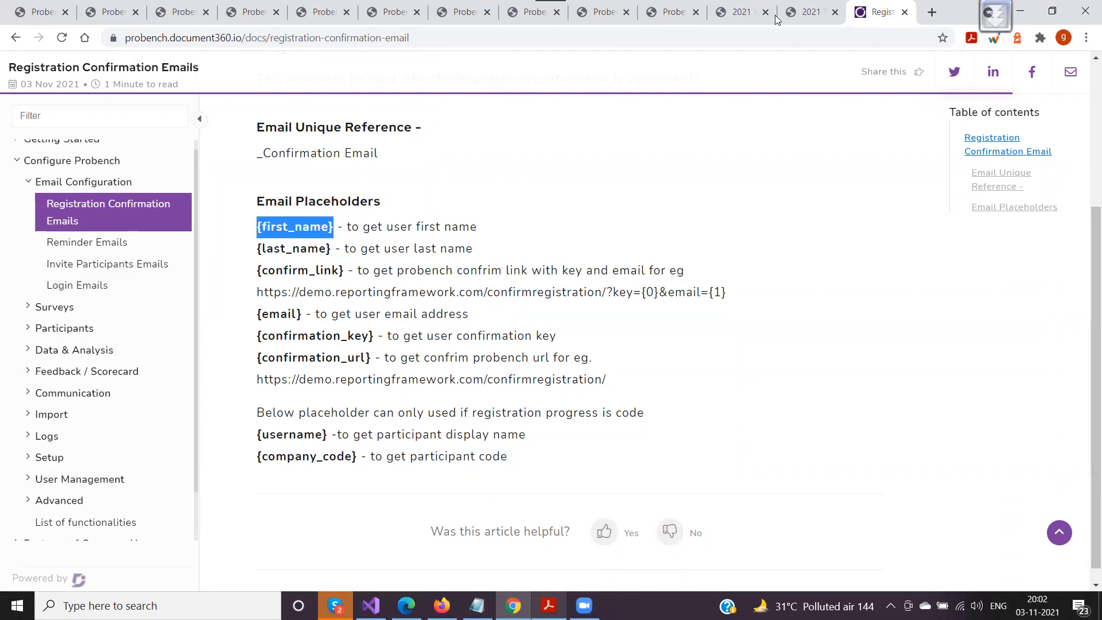
click(660, 17)
Paste {first_name} after 'complete:' in the email body, then go back to the help article
click(593, 17)
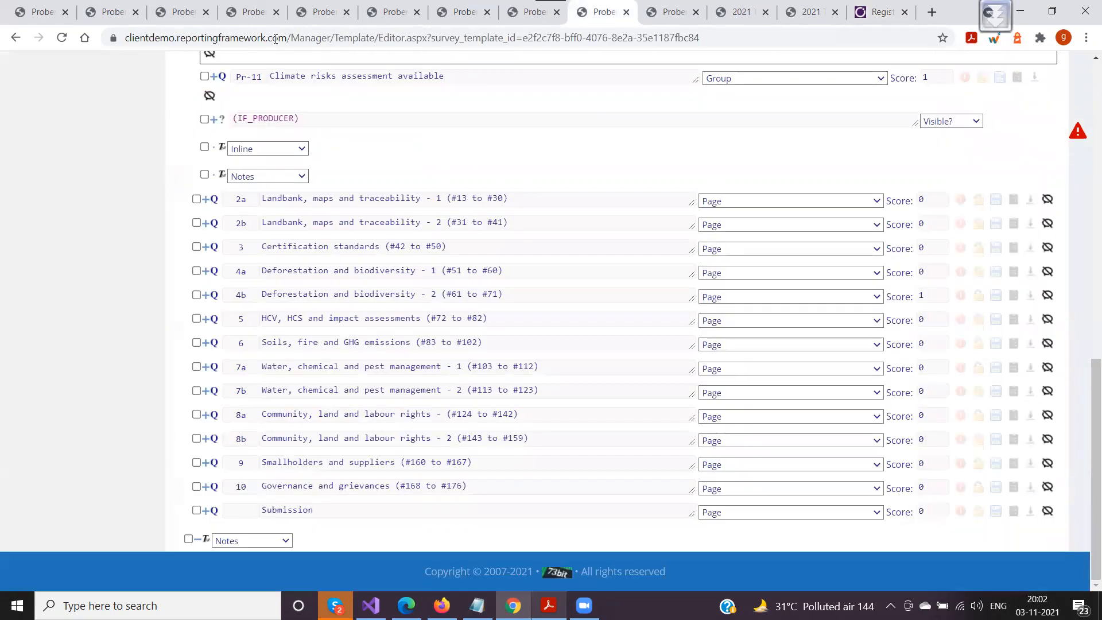
click(108, 18)
click(656, 296)
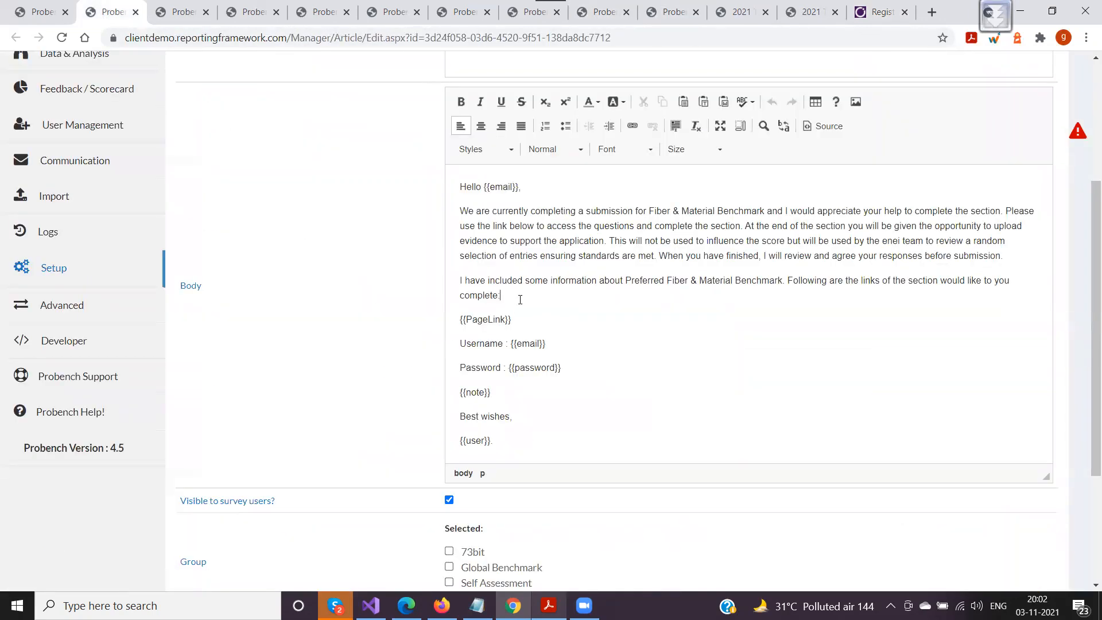
key(ctrl+v)
key(ctrl+9)
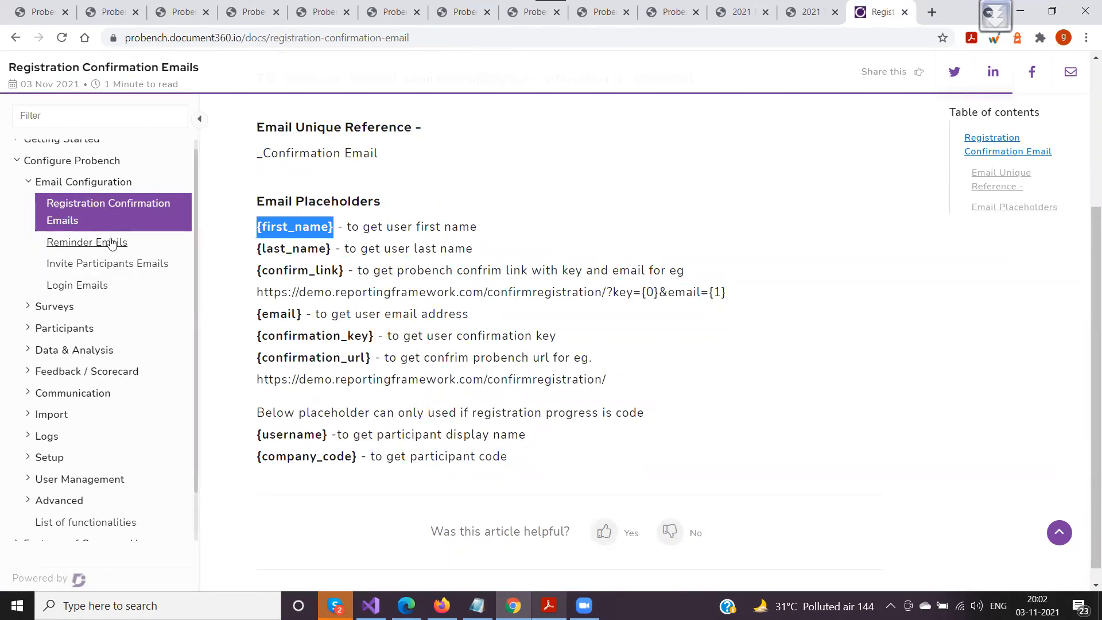
Read through the Reminder Emails and Invite Participants Emails placeholder articles, then return to the email editor
click(91, 241)
scroll(356, 313, down, 3)
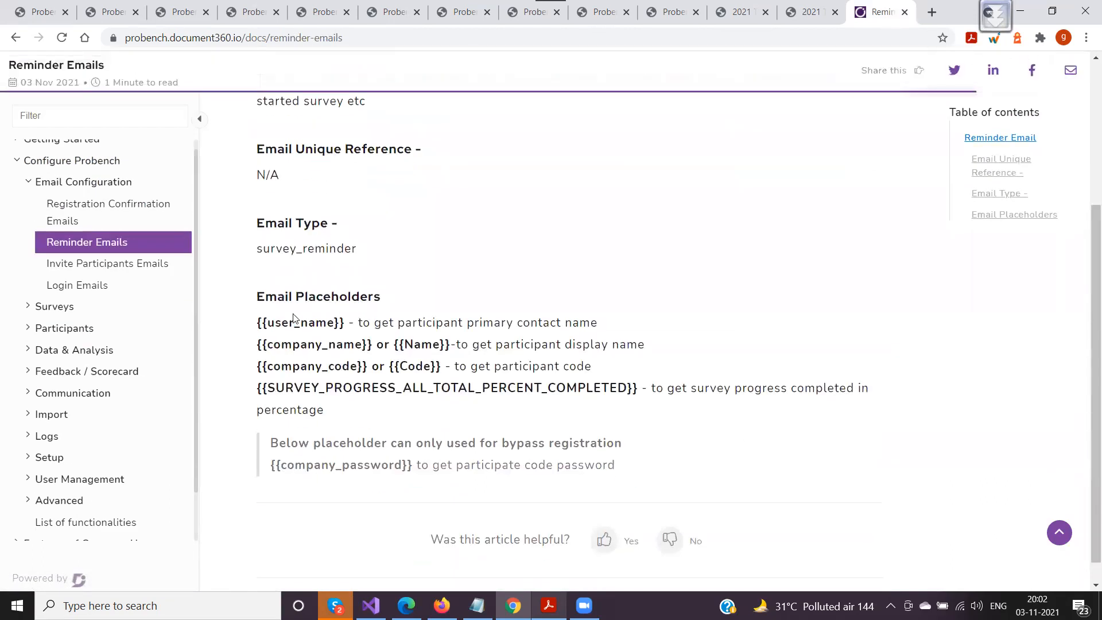
click(88, 264)
scroll(101, 322, down, 2)
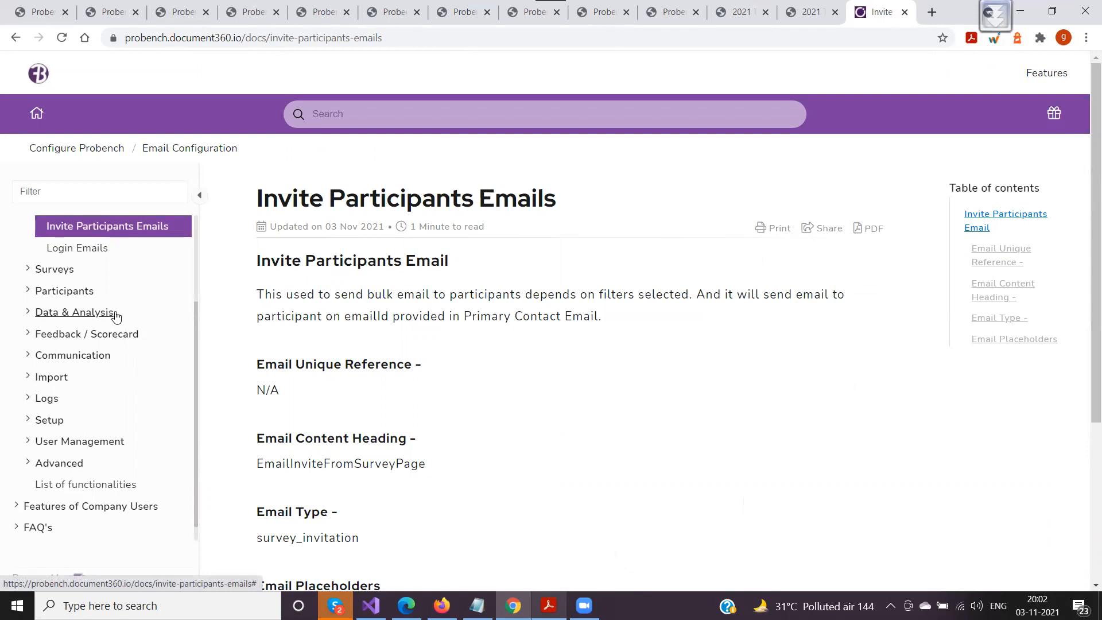
scroll(304, 367, down, 2)
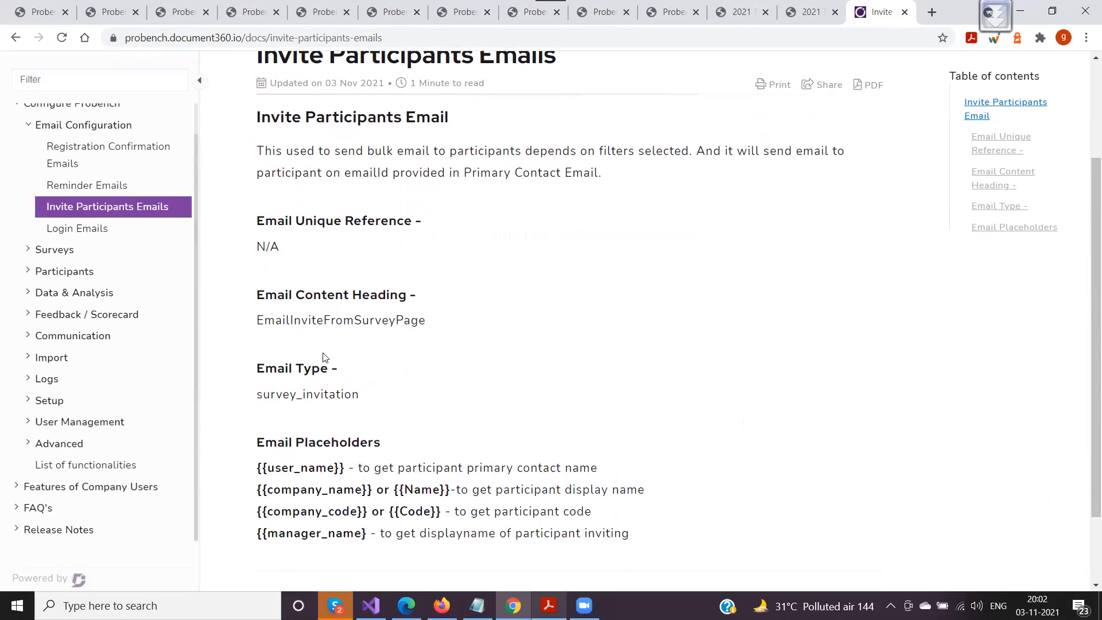
scroll(322, 359, down, 2)
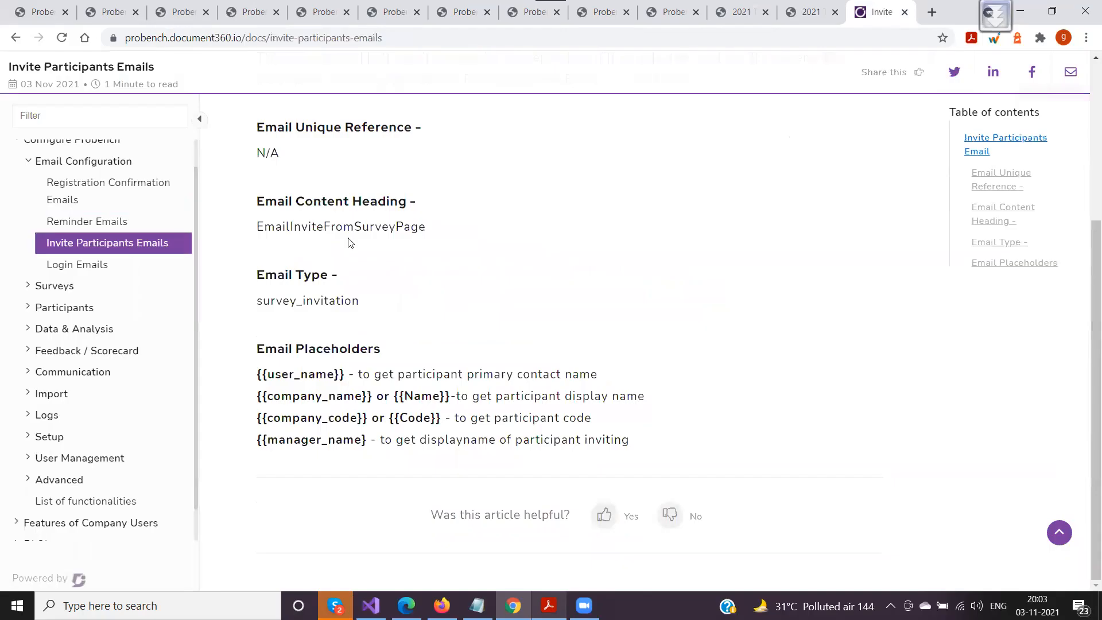
click(130, 14)
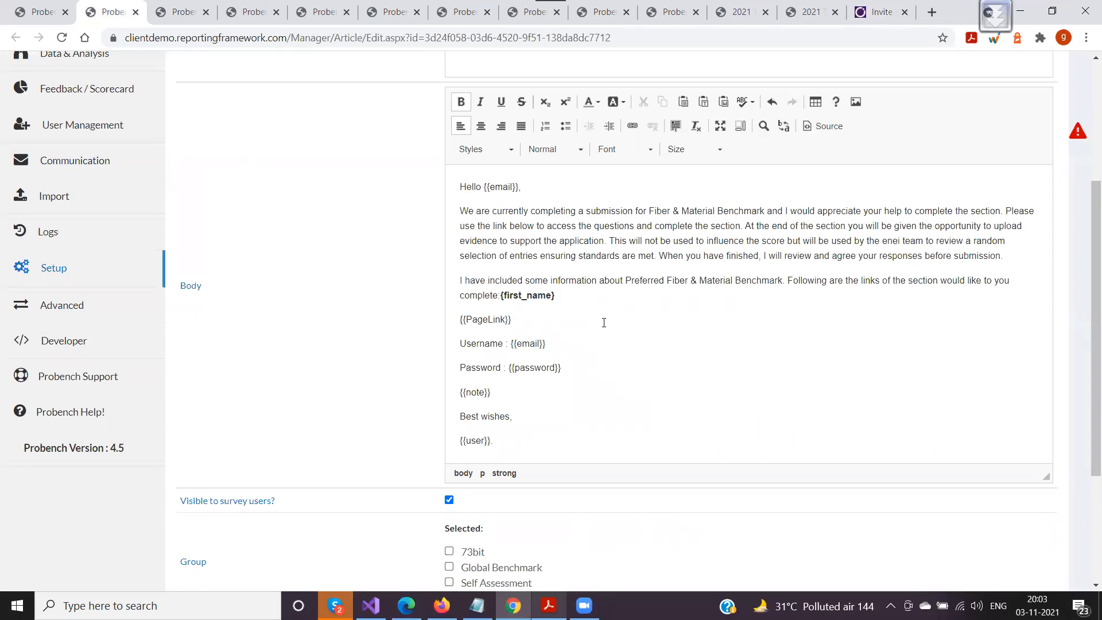
scroll(419, 296, up, 1)
scroll(419, 297, down, 4)
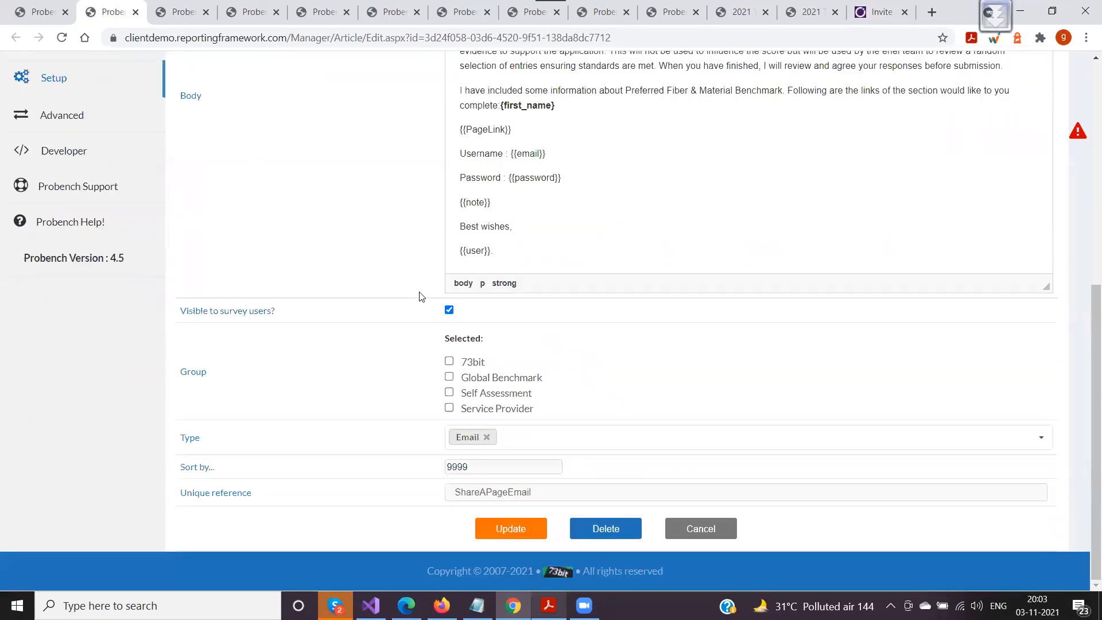
scroll(419, 296, up, 5)
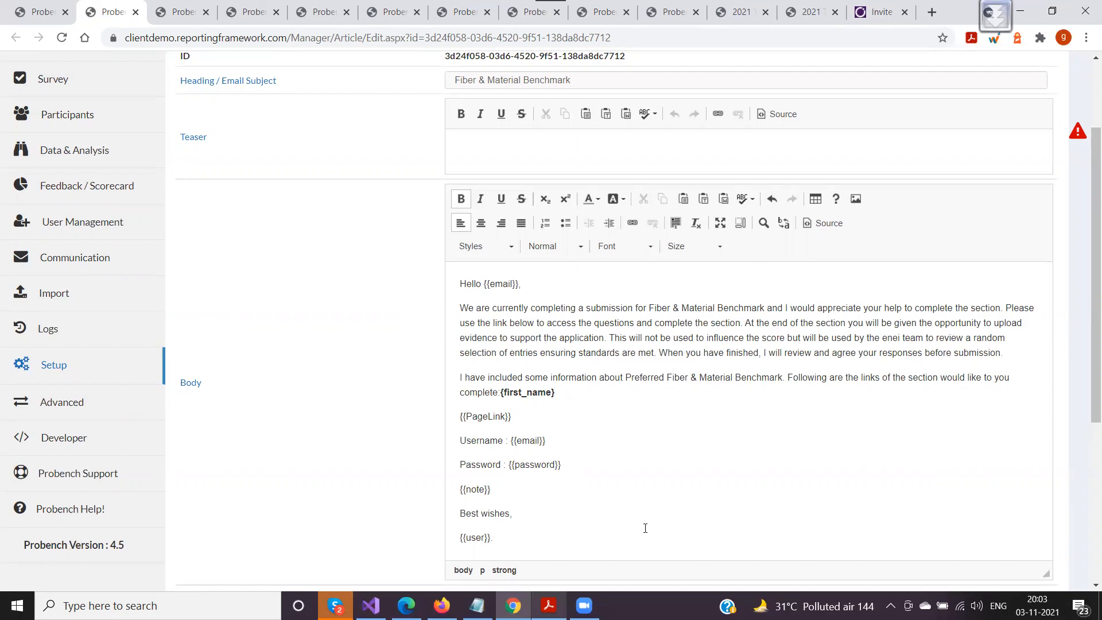
mouse_move(548, 606)
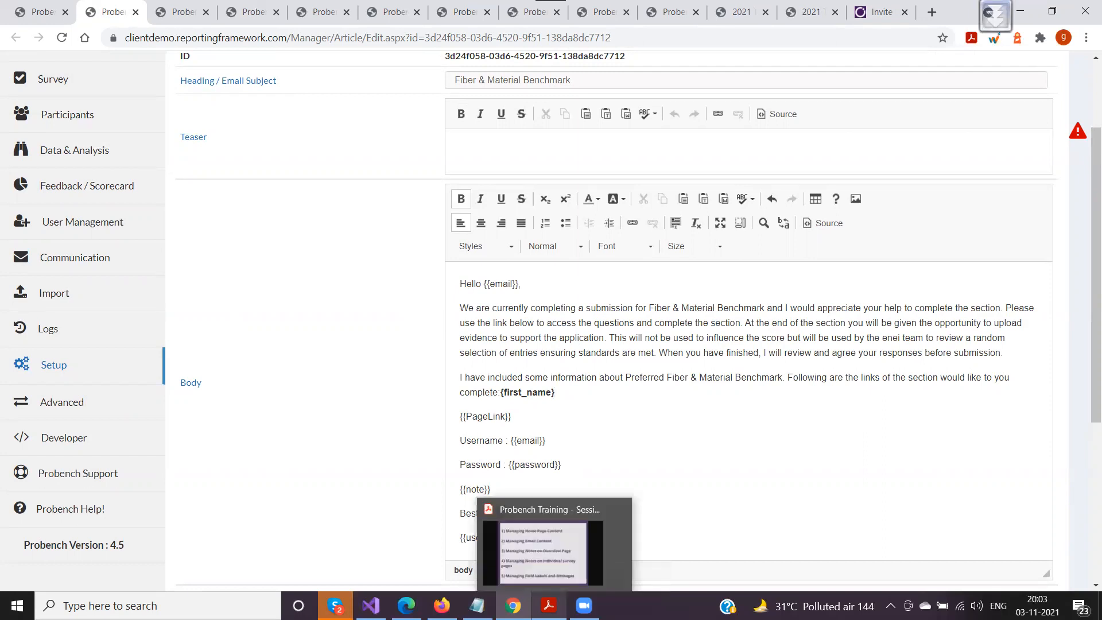
click(527, 564)
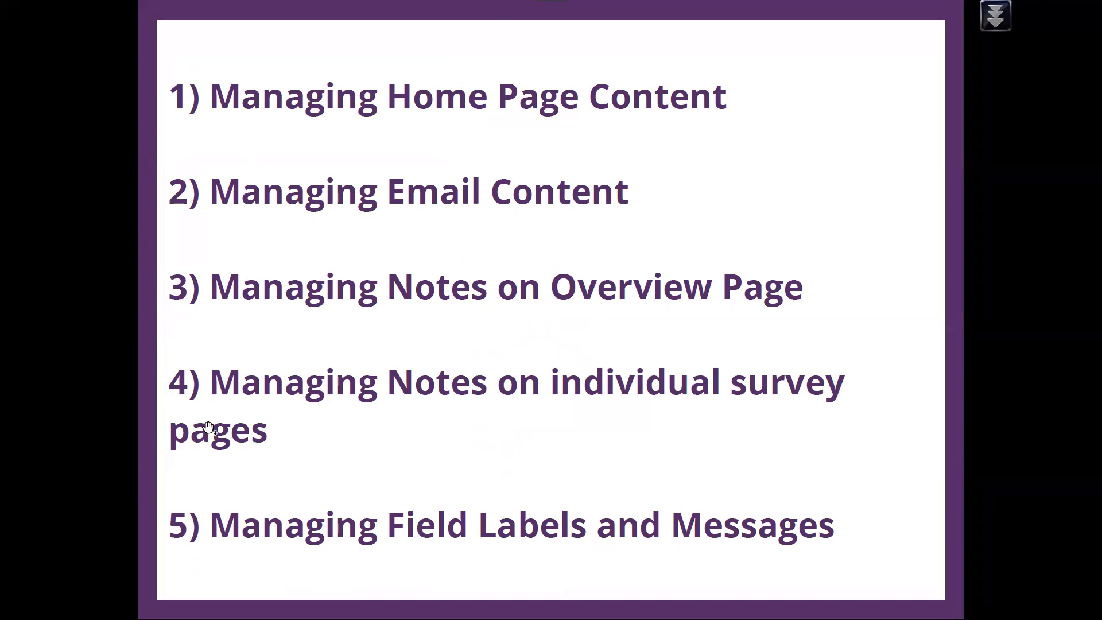
click(292, 395)
scroll(296, 396, up, 1)
key(alt+Tab)
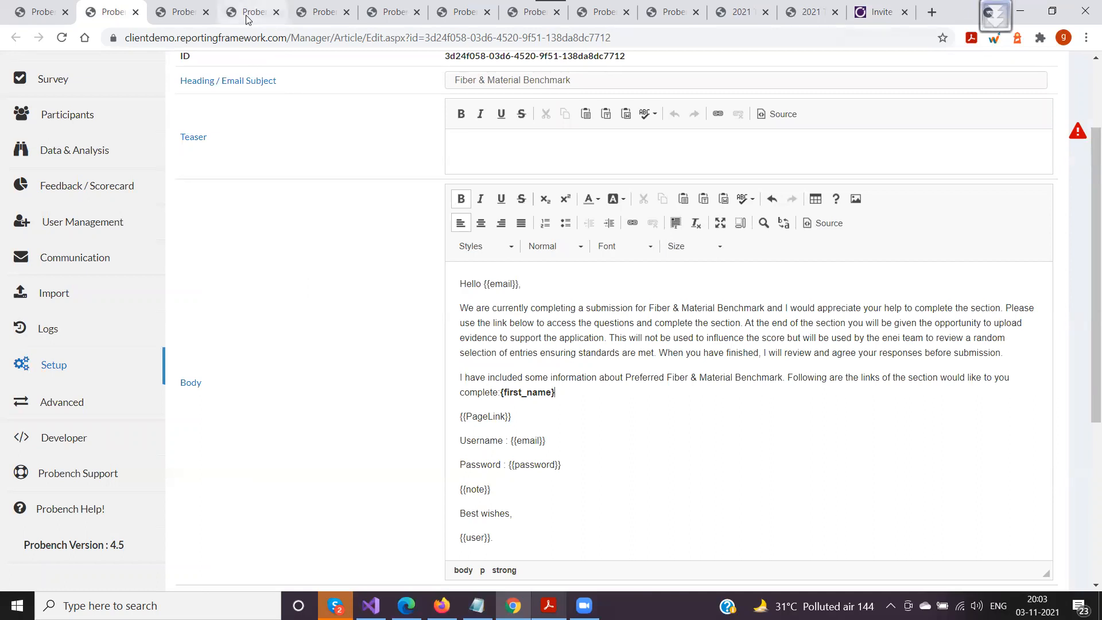
Look over the Introduction article editor and the participant survey question page
click(318, 15)
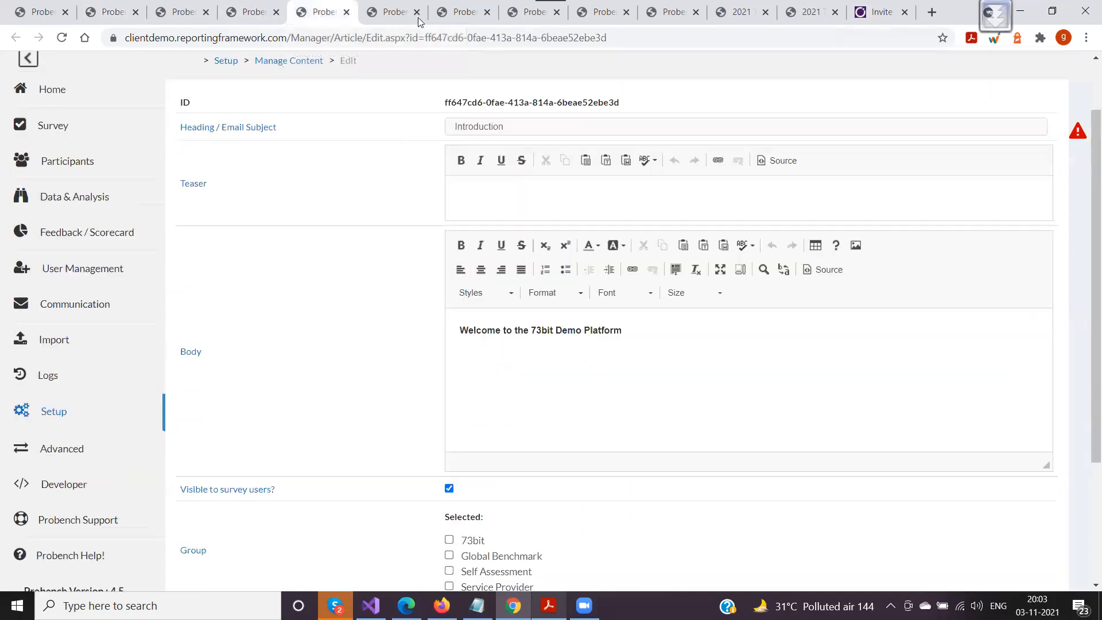
click(803, 13)
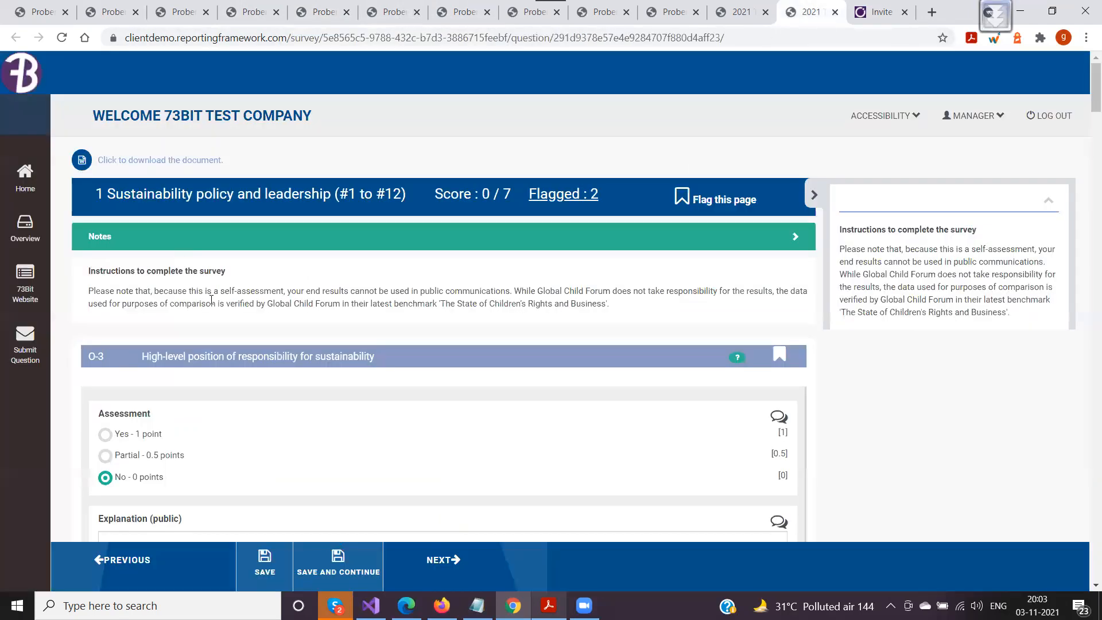
scroll(173, 316, down, 3)
scroll(156, 321, down, 3)
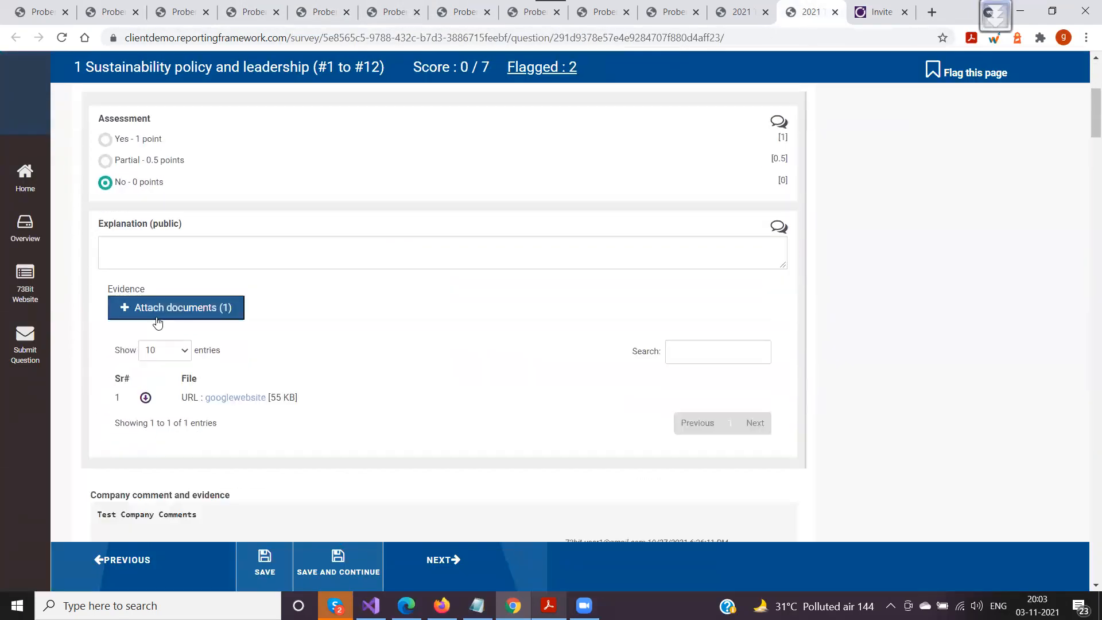
click(155, 14)
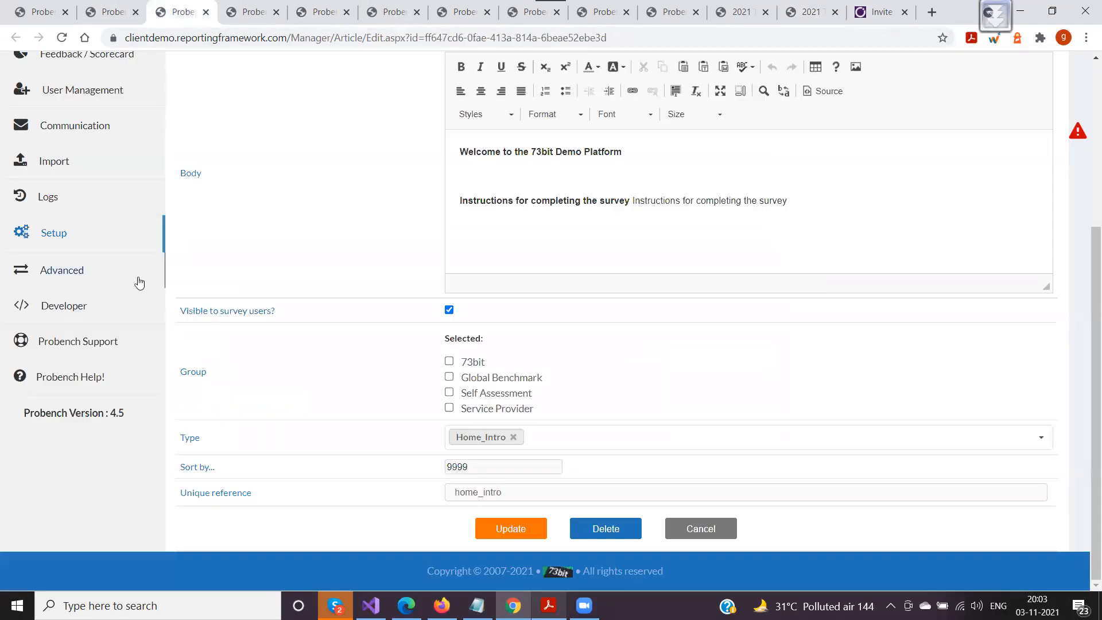
Open Setup > Configuration in Group View, search group names for 'Field' and open FIELD_LABEL
click(54, 232)
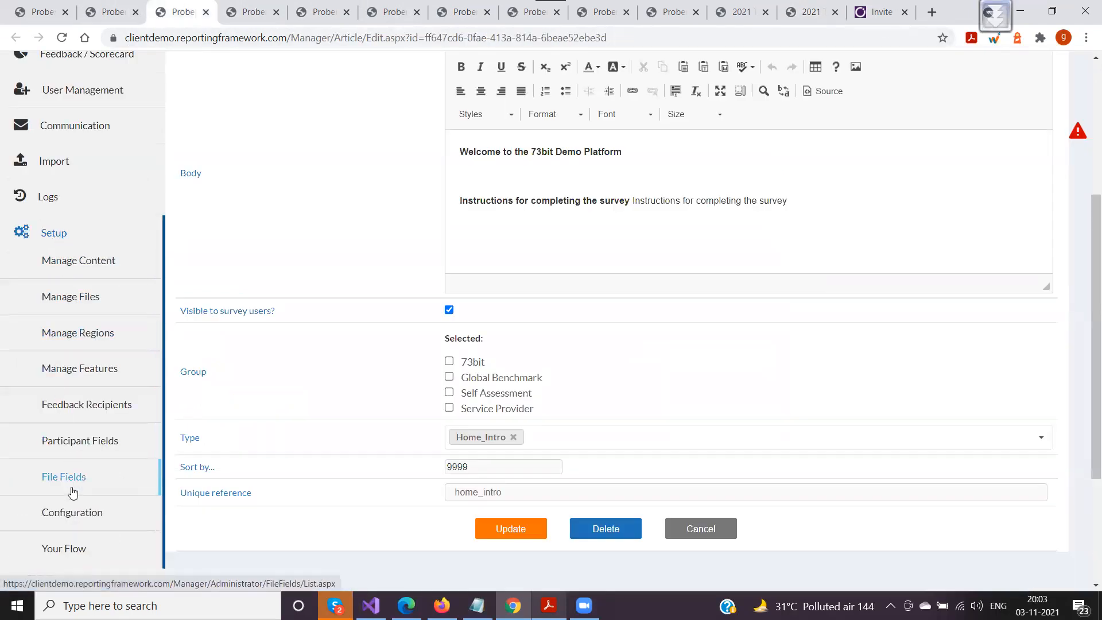
click(73, 512)
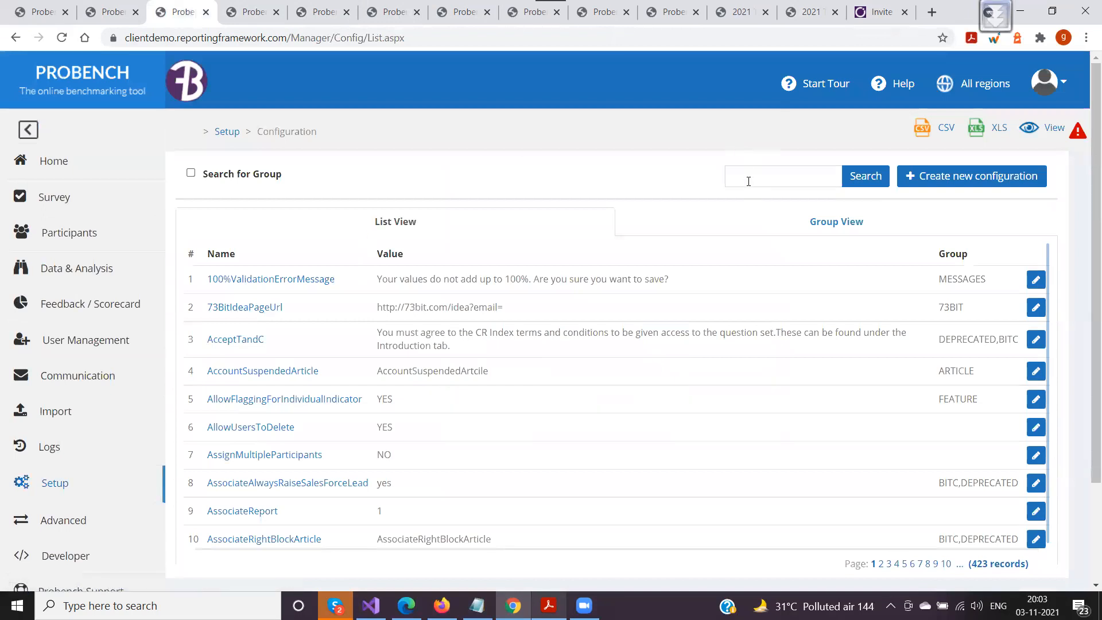
click(770, 225)
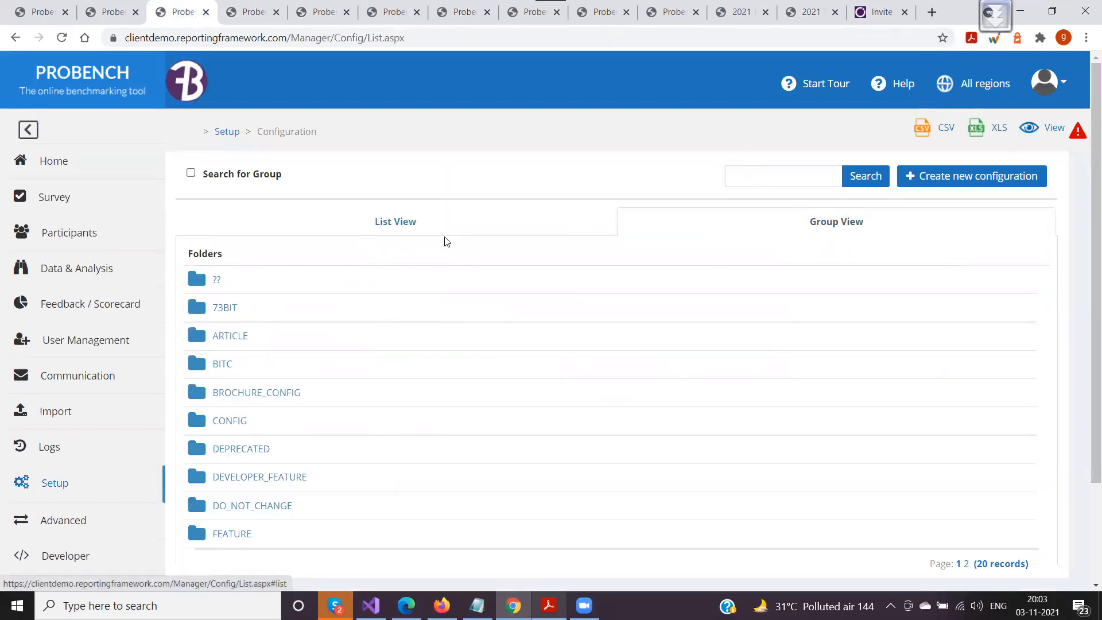
scroll(445, 258, down, 3)
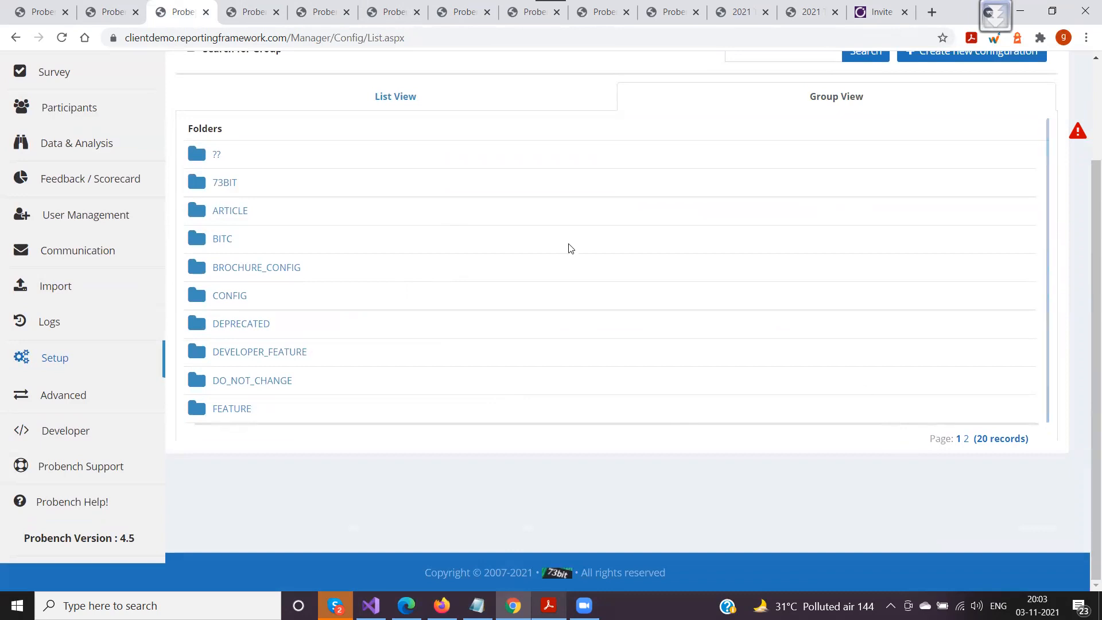
scroll(568, 245, up, 3)
click(766, 177)
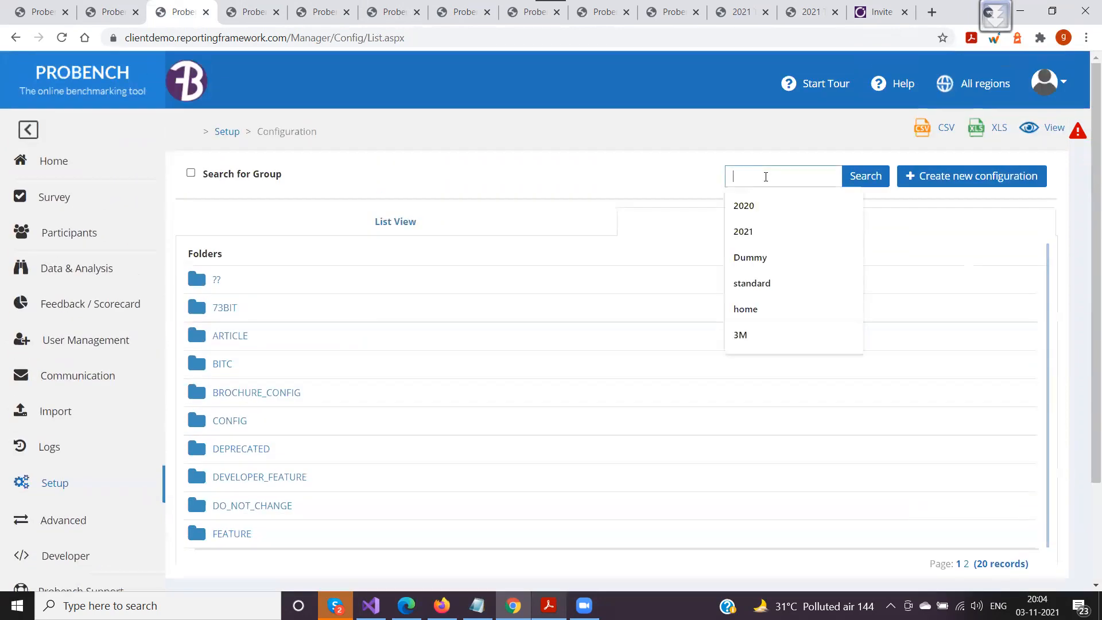
click(190, 172)
click(753, 176)
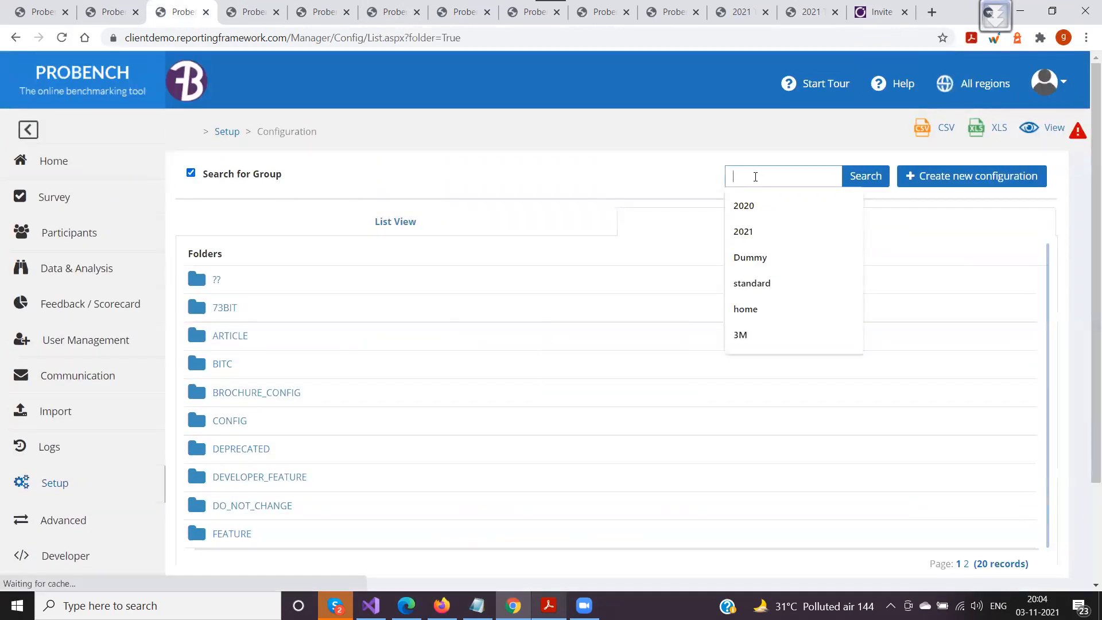
text(Field)
key(Return)
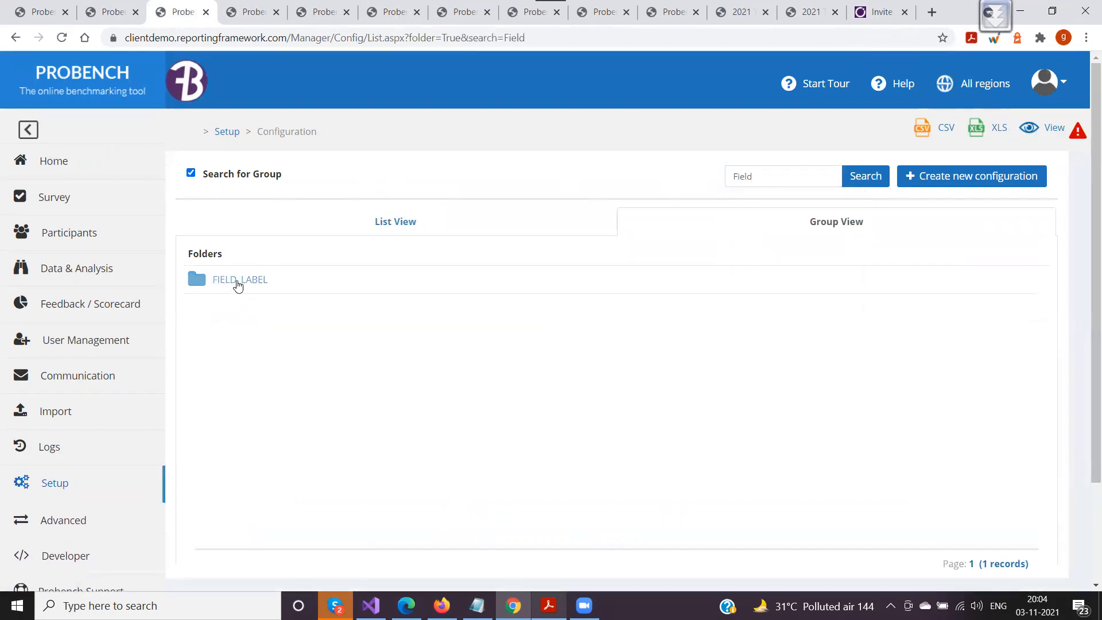
click(240, 283)
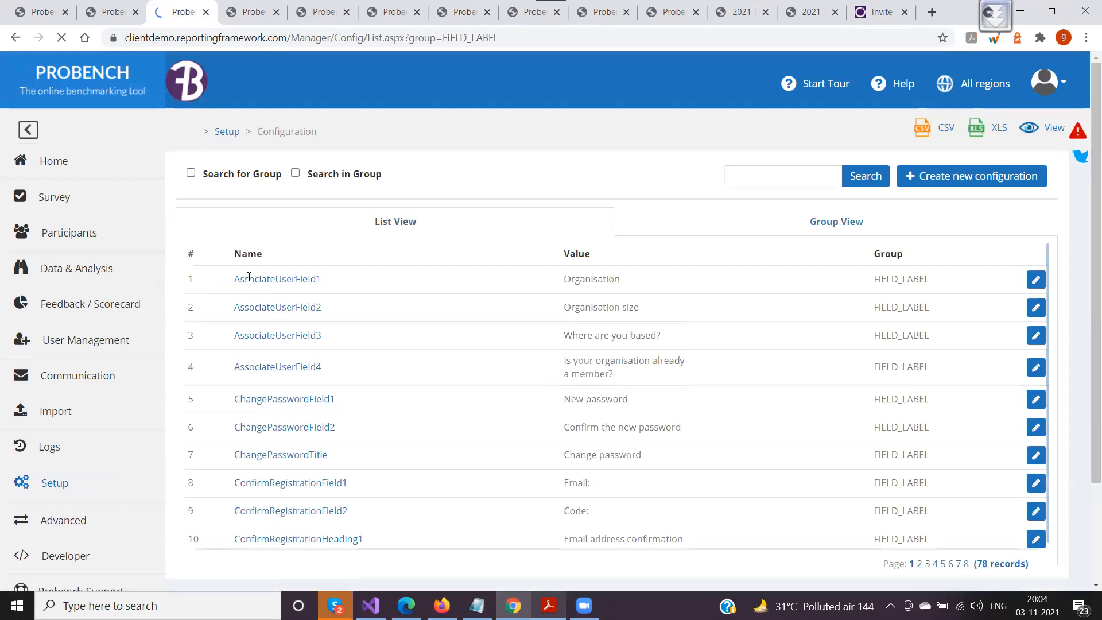
Scroll the FIELD_LABEL entries and highlight the ChangePasswordField1 entry
scroll(419, 274, down, 3)
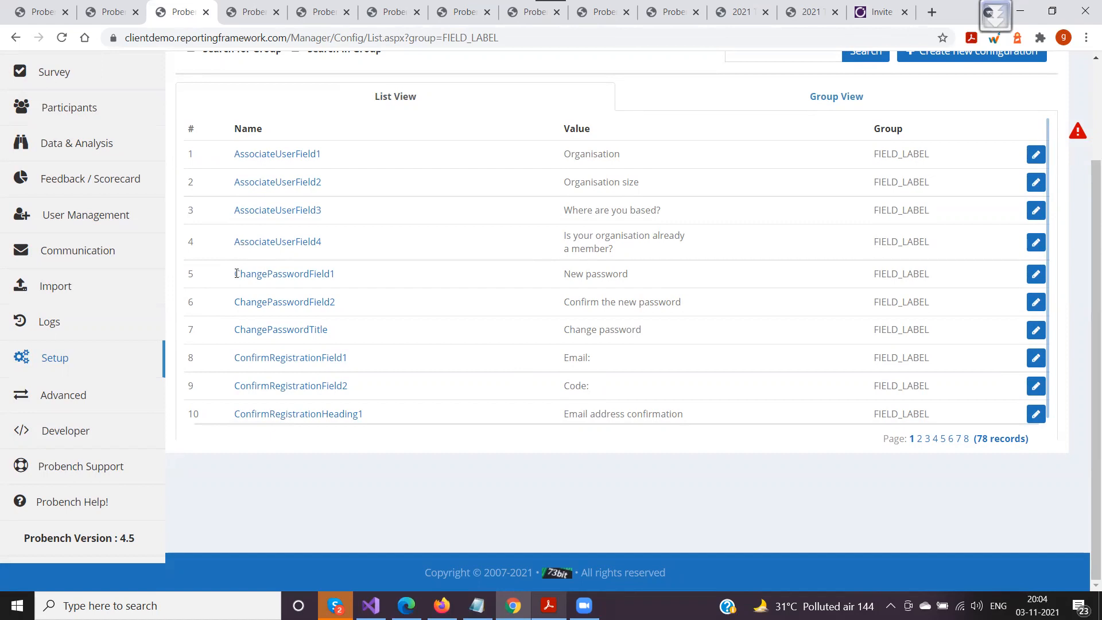
drag(236, 274, 352, 310)
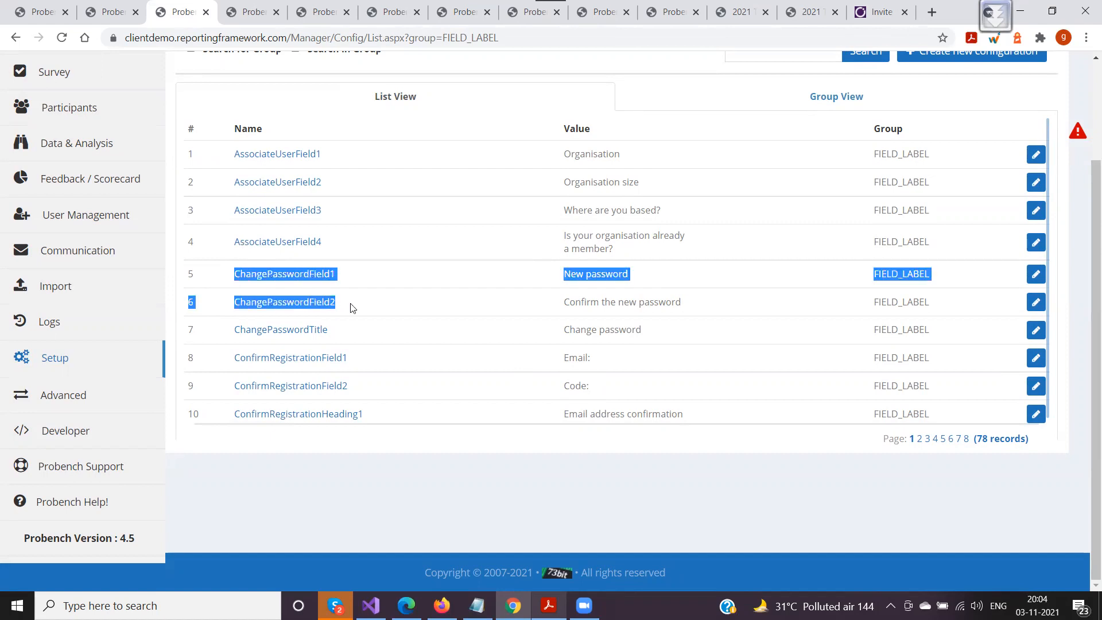
click(352, 308)
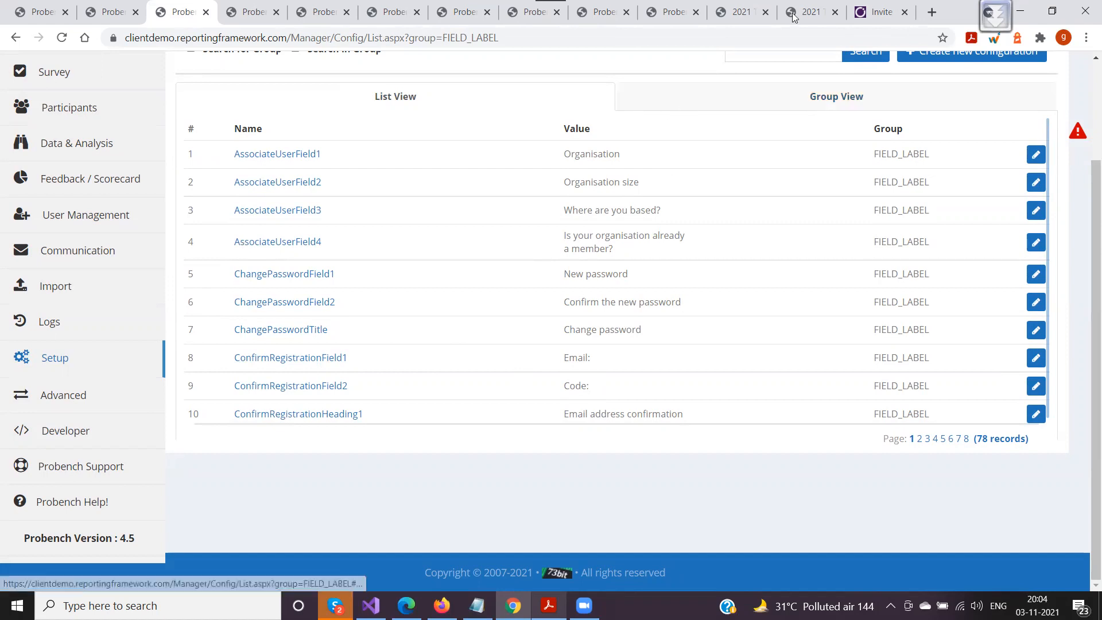
click(809, 12)
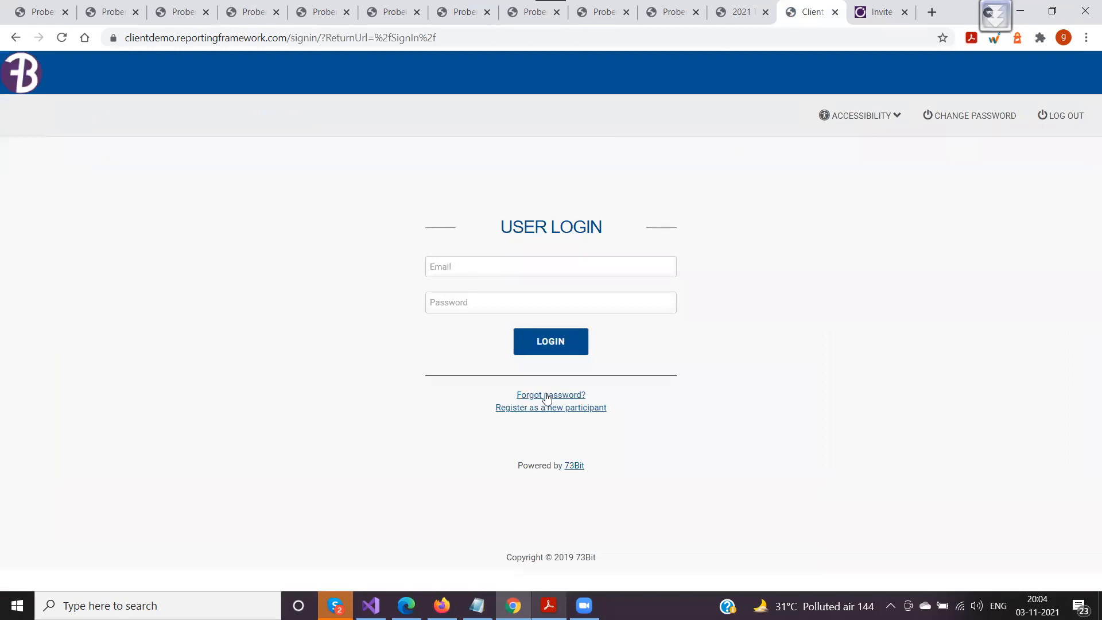
Open the new participant registration form and highlight its Email, Confirm Email and Password labels
click(542, 408)
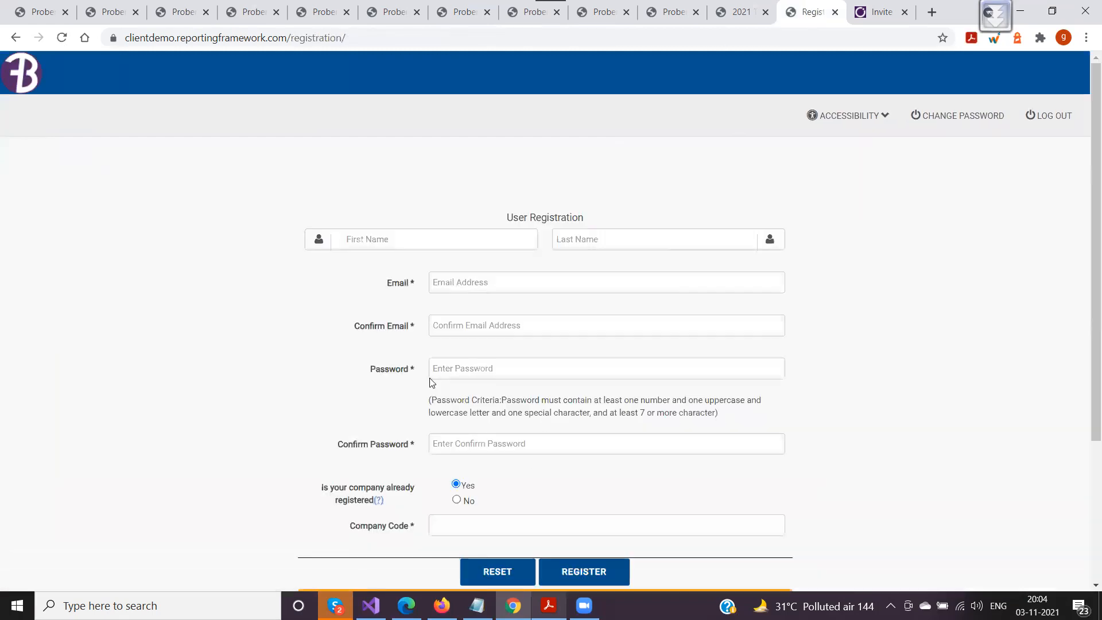
scroll(306, 344, down, 3)
drag(356, 182, 423, 183)
drag(387, 140, 409, 156)
drag(372, 232, 404, 227)
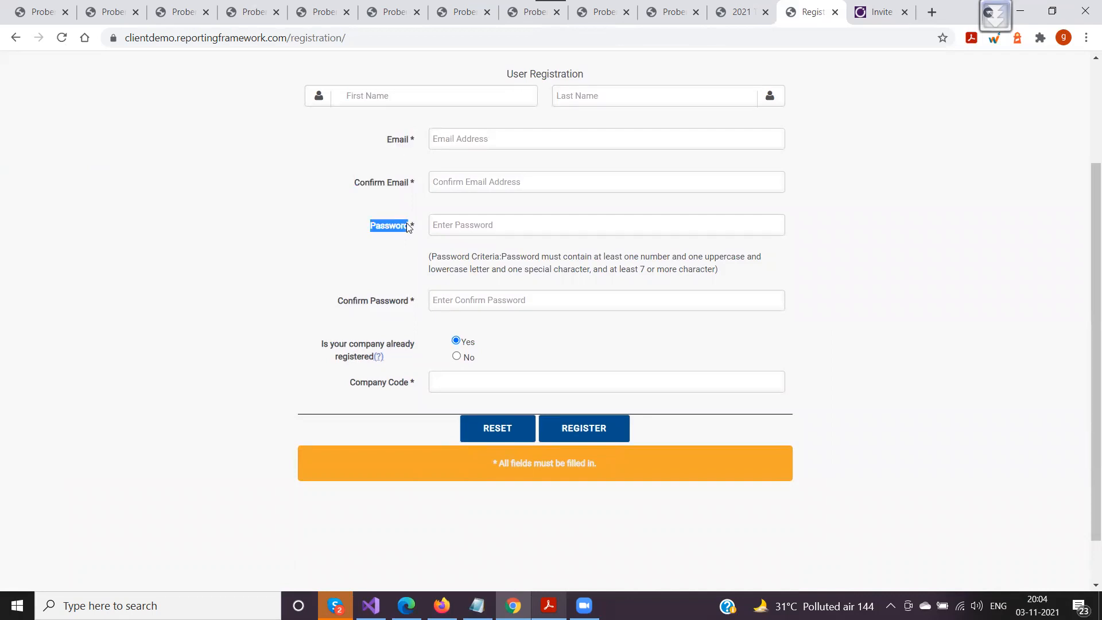
Match them to ConfirmRegistrationHeading1 and ConfirmRegistrationField2 in FIELD_LABEL, then return to the login page
click(112, 12)
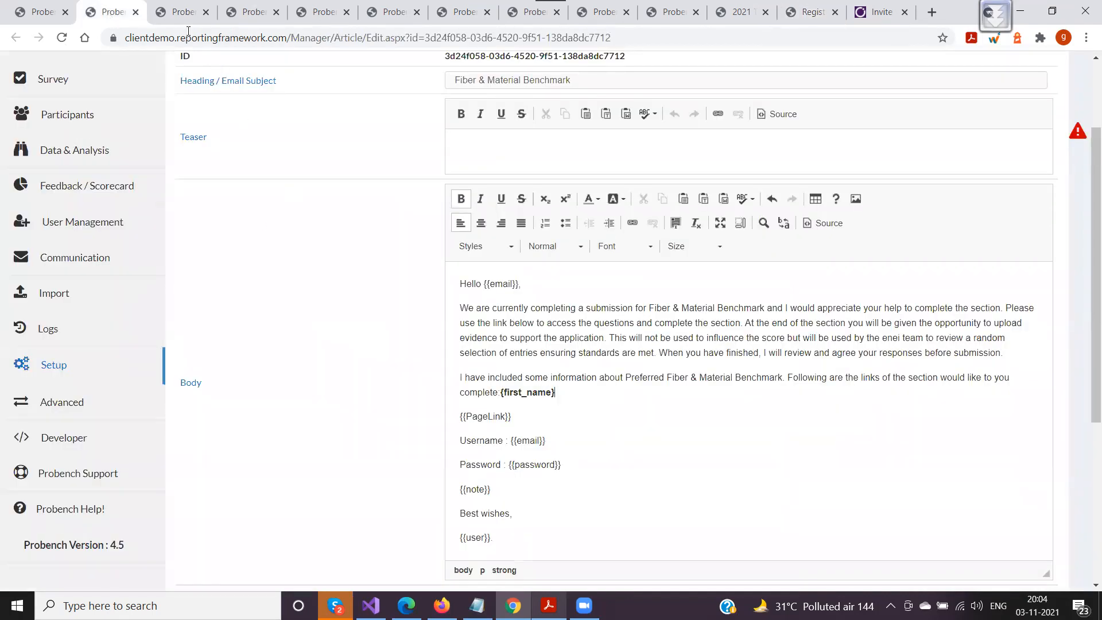
click(184, 12)
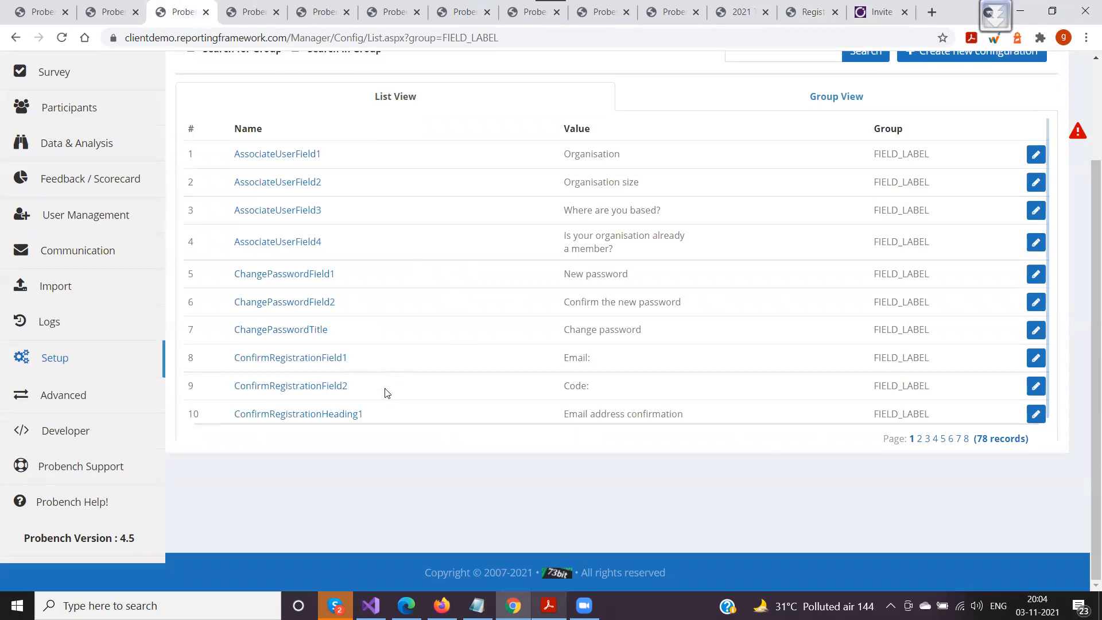
drag(369, 420, 344, 414)
click(378, 427)
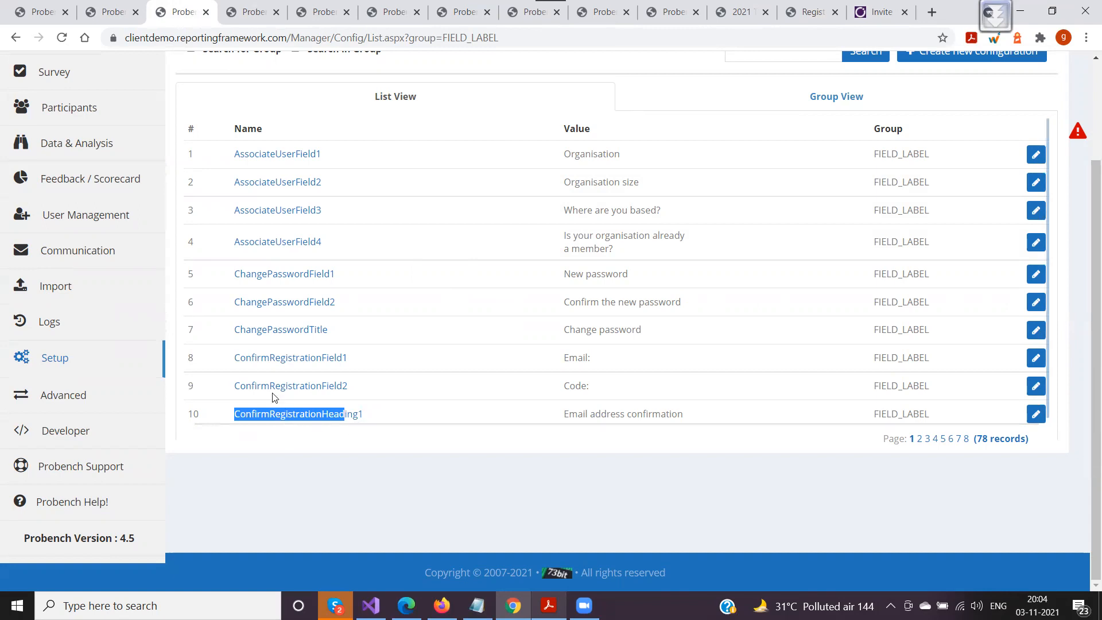
drag(237, 386, 356, 389)
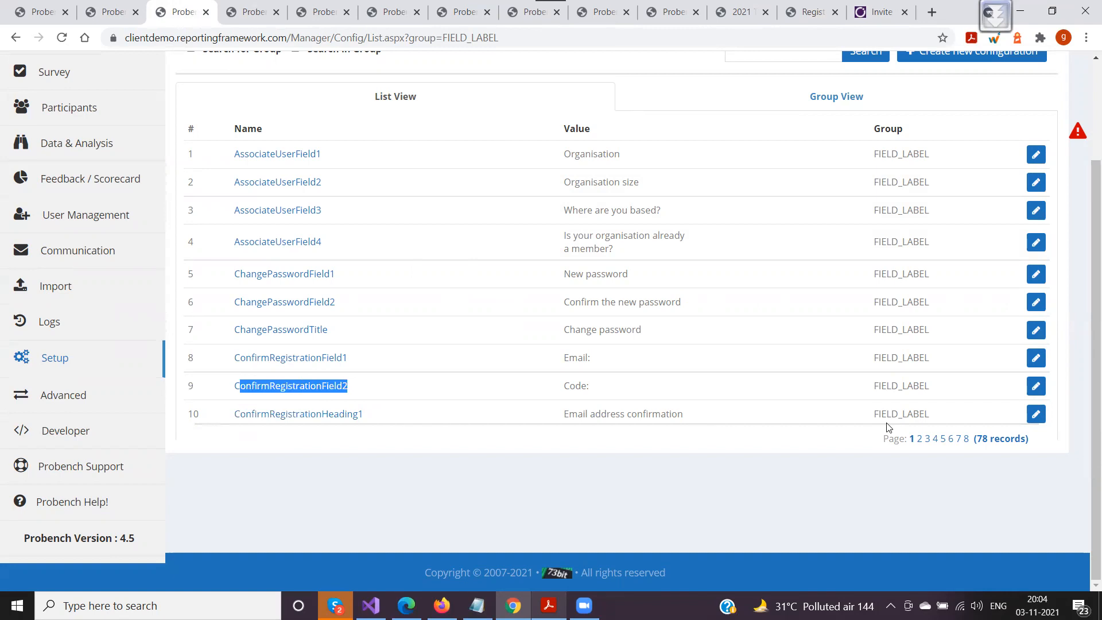
click(919, 438)
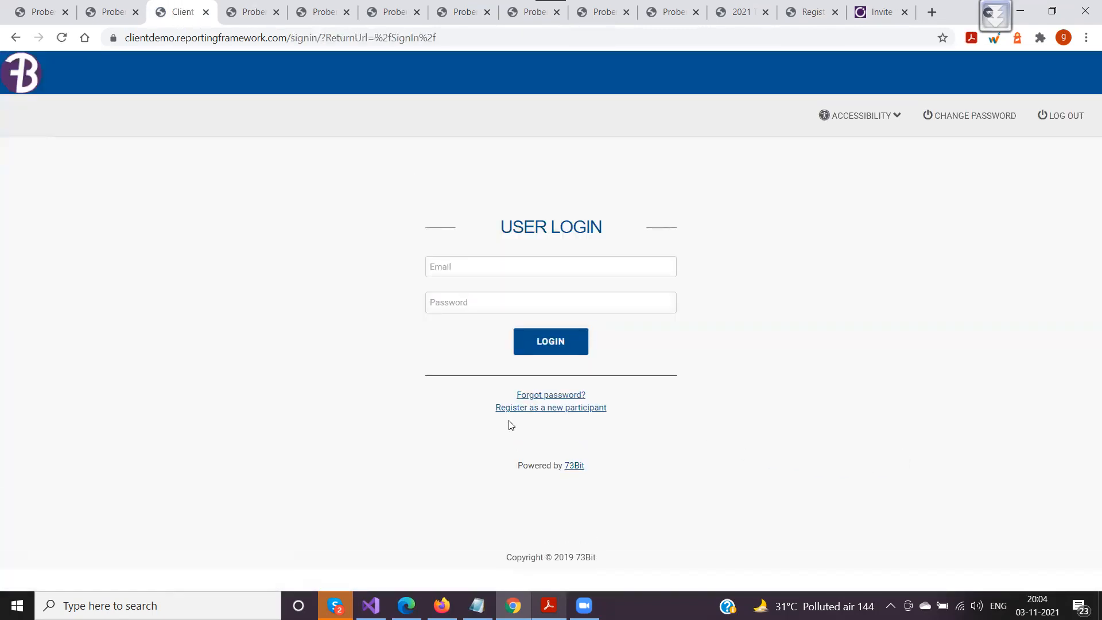
Log back in to the participant site with the username and account password
click(512, 264)
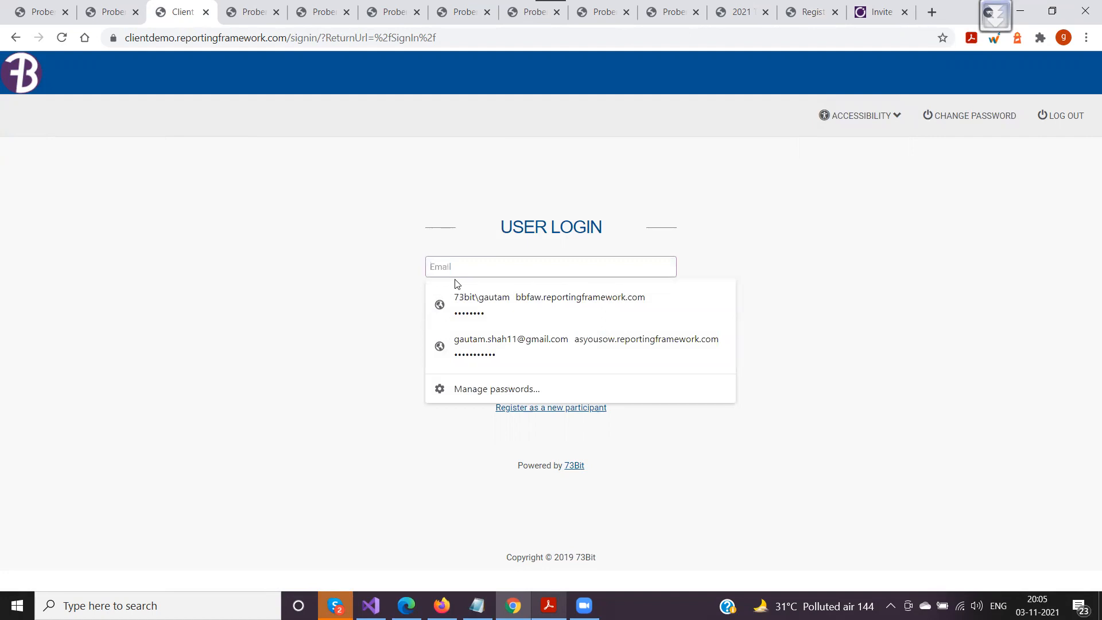
text(73bit\gauta)
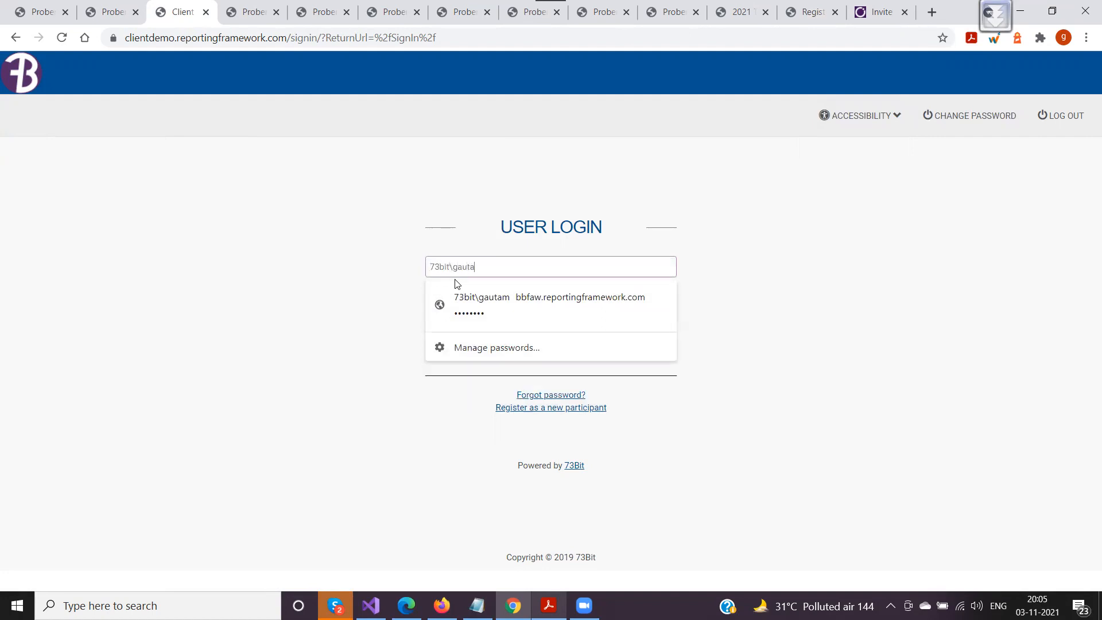
key(Tab)
key(shift+Tab)
key(End)
text(m)
key(Tab)
text(•••)
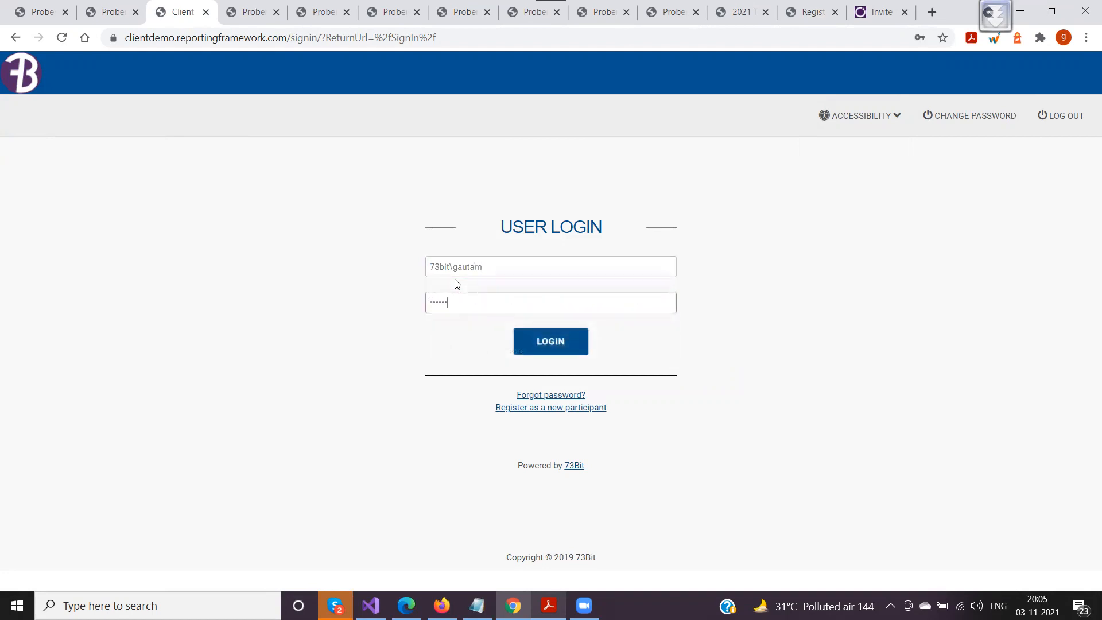
text(••••••••)
key(Return)
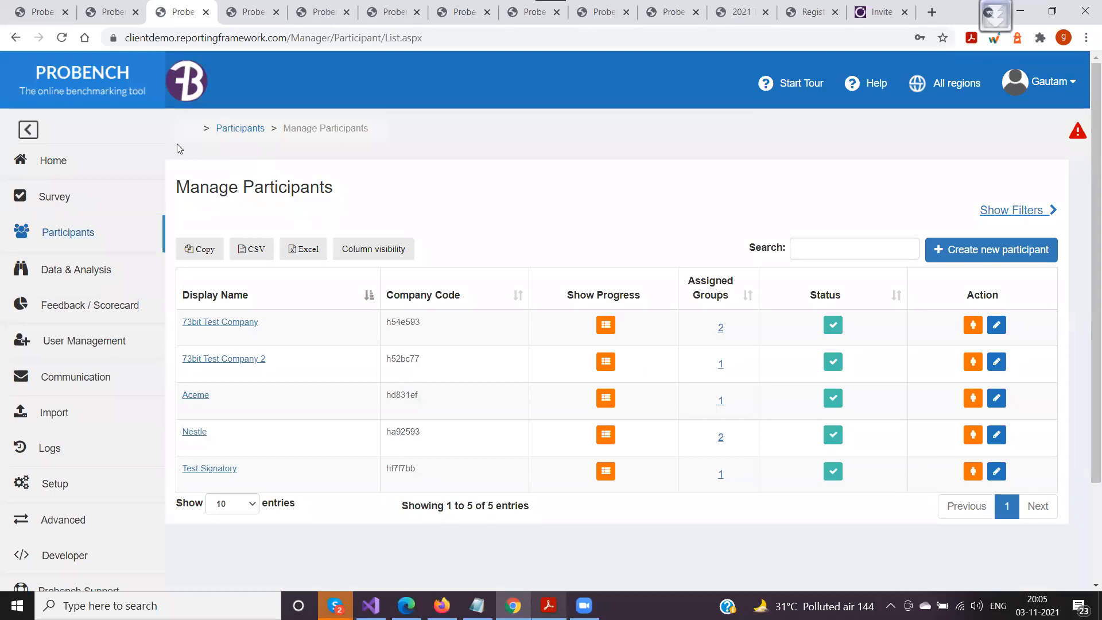
Reopen Setup > Configuration and search group names for 'Field' to list FIELD_LABEL
click(104, 8)
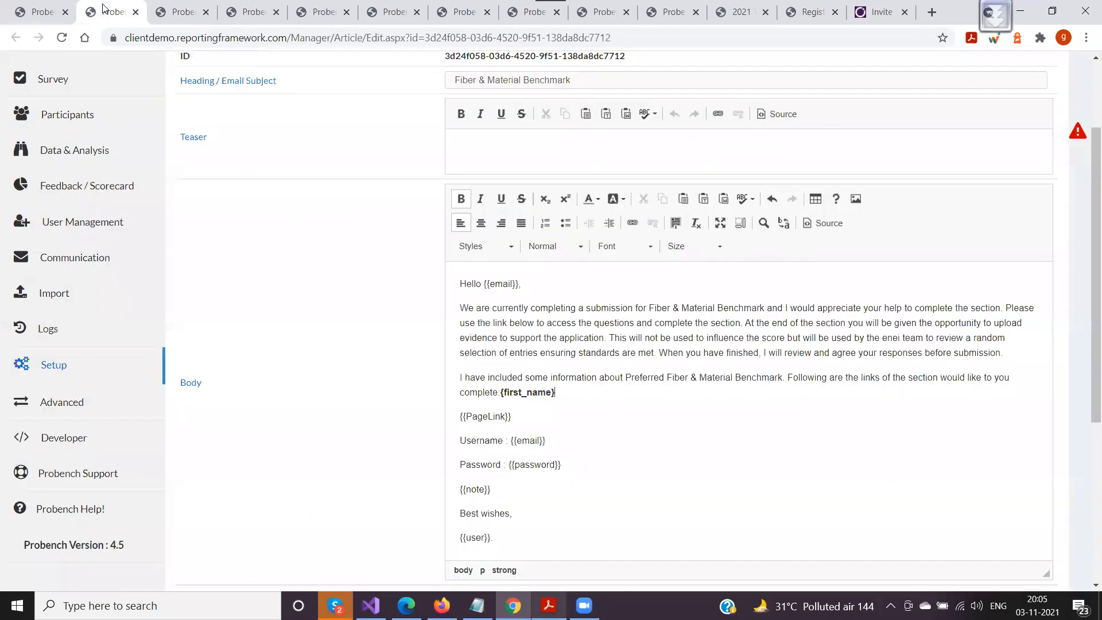
click(172, 12)
scroll(122, 406, down, 2)
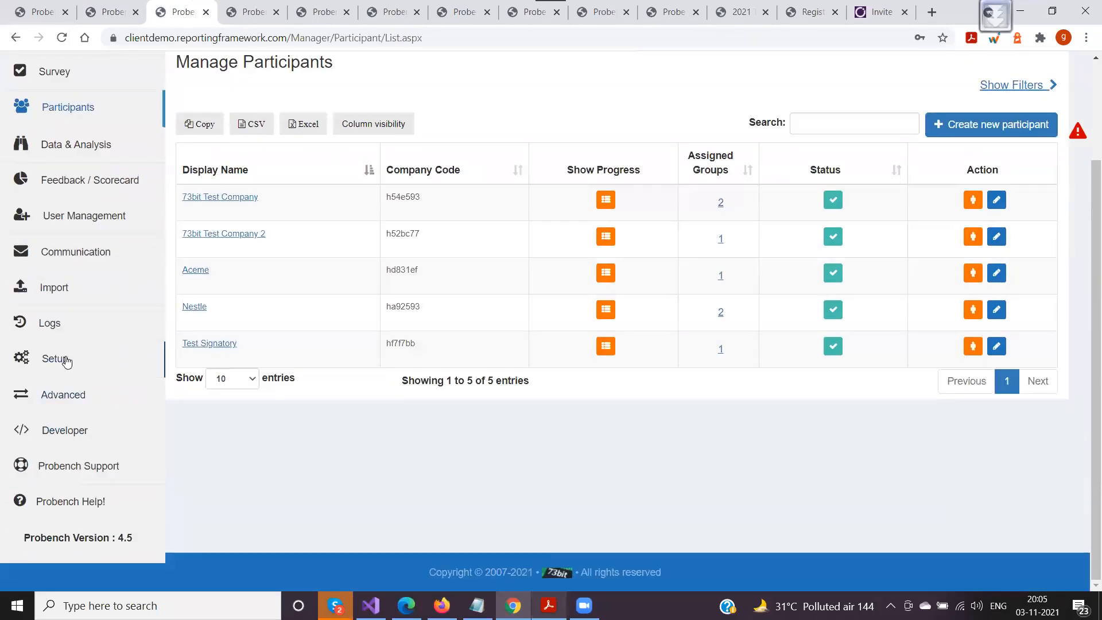
click(65, 360)
scroll(72, 379, down, 2)
click(80, 498)
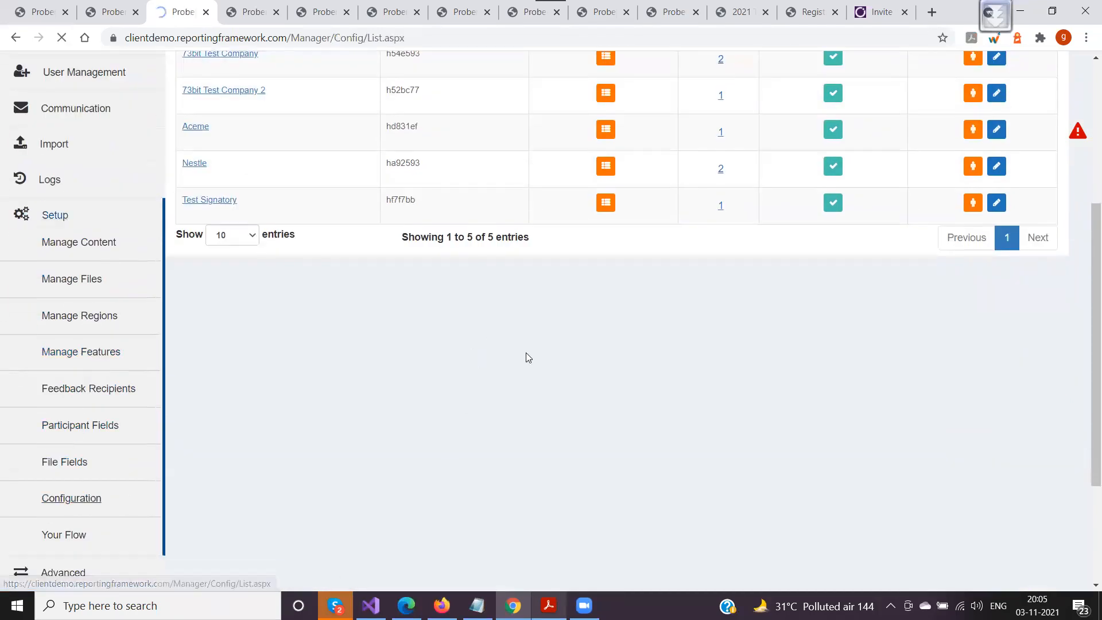
click(191, 172)
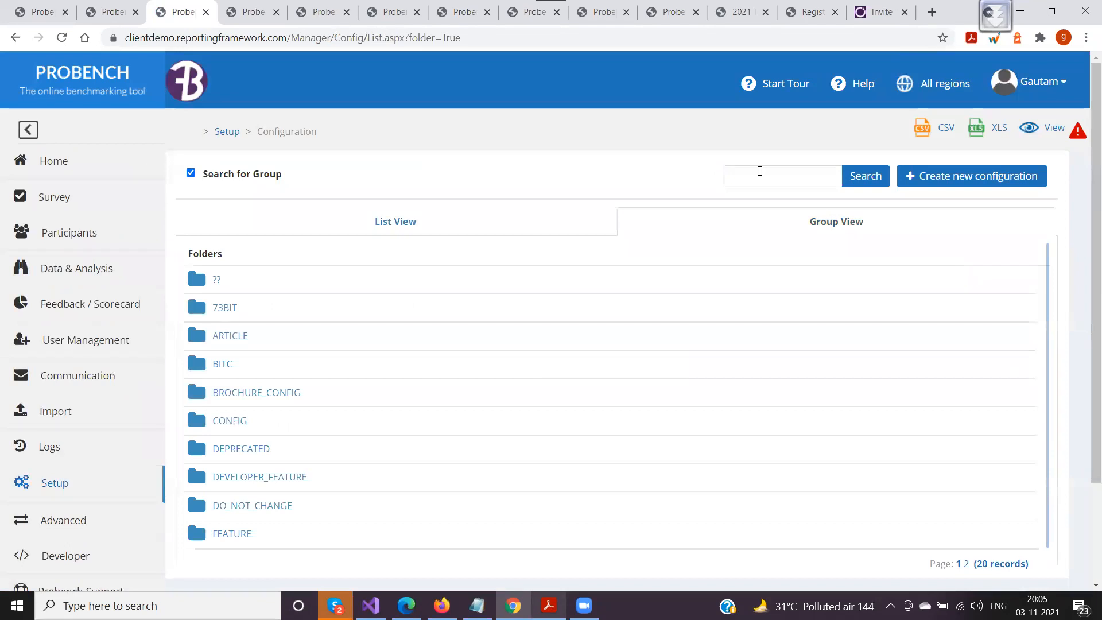
click(763, 173)
text(Fiel)
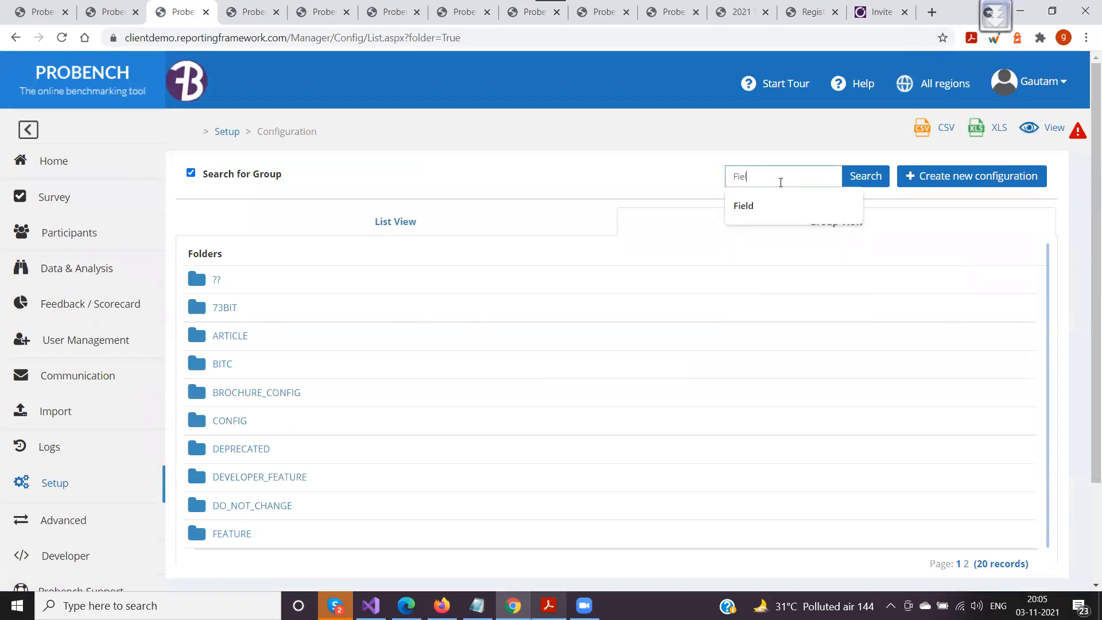
text(d)
key(Return)
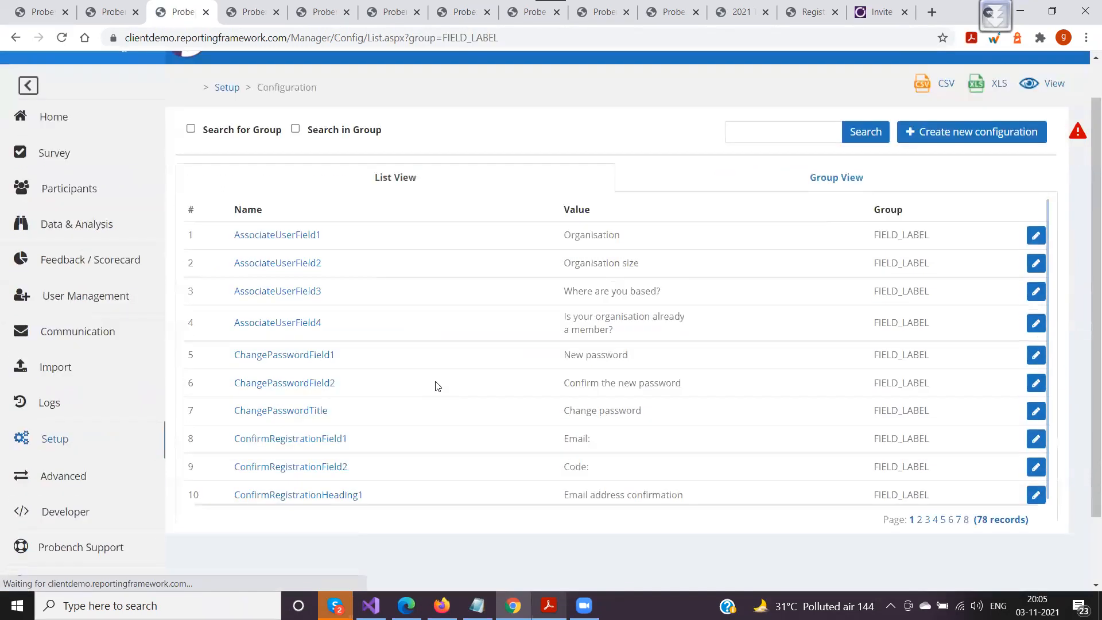
scroll(909, 449, down, 3)
Reopen FIELD_LABEL from Group View and page to records 11 to 20
click(918, 439)
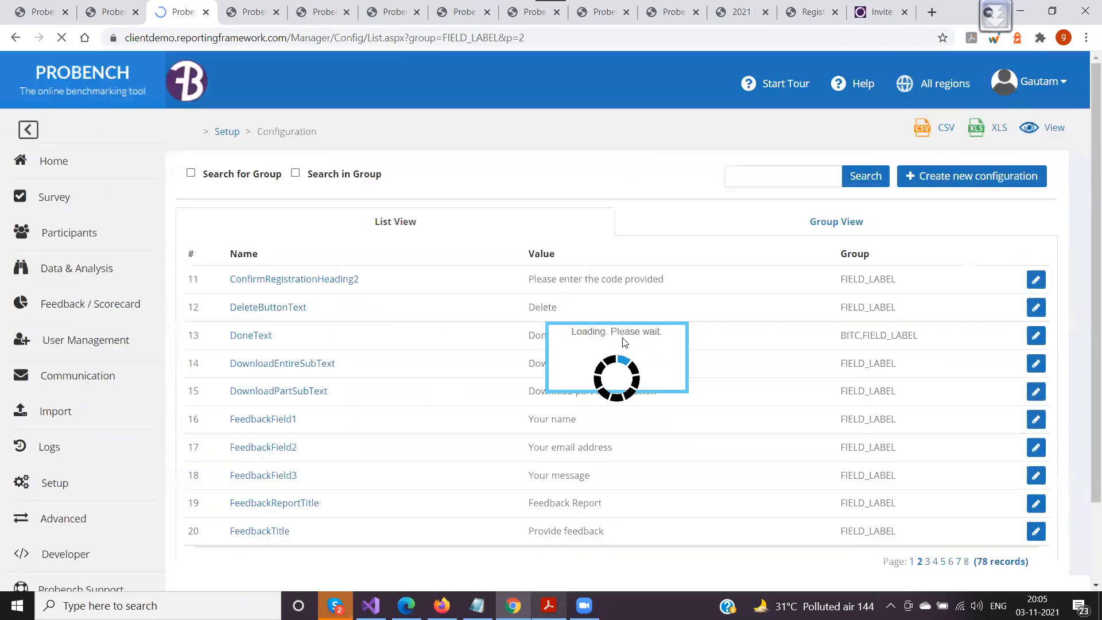
click(709, 228)
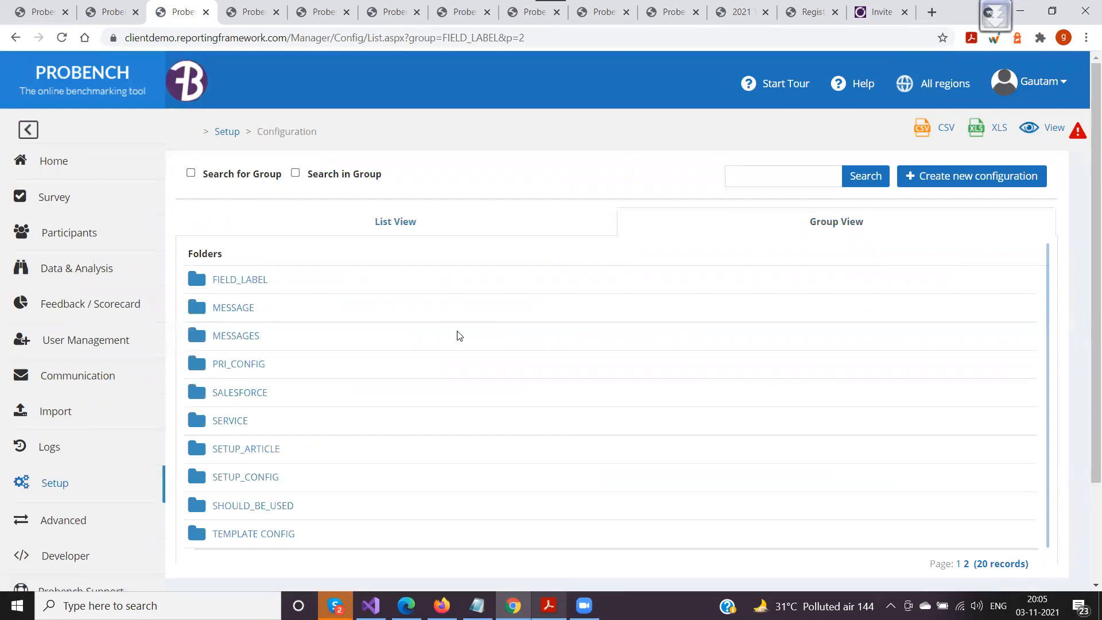
click(246, 280)
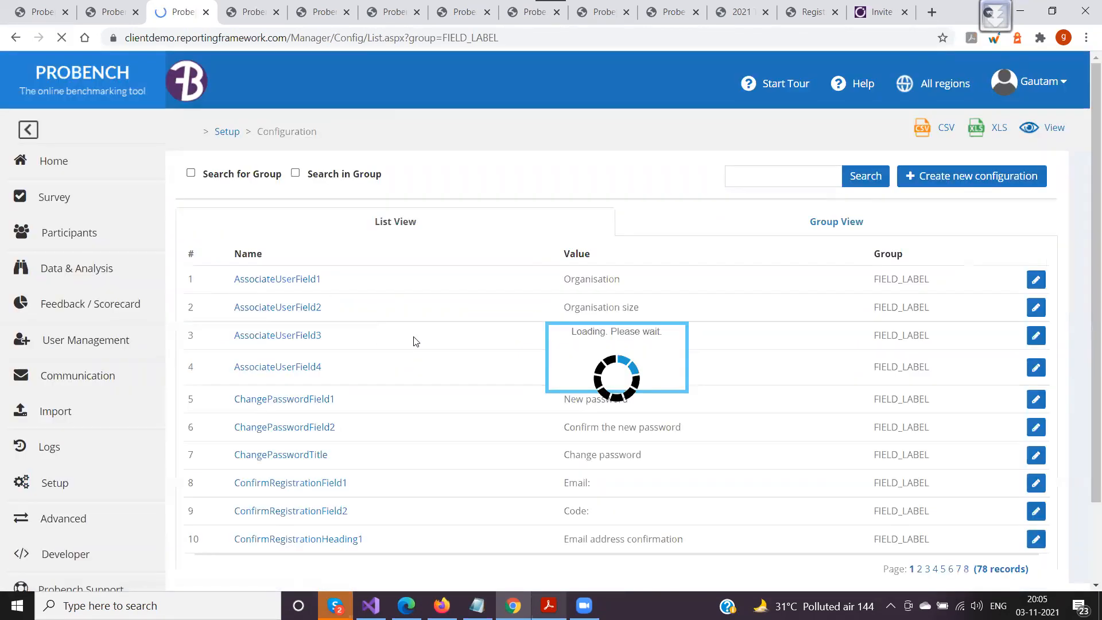
scroll(449, 359, down, 2)
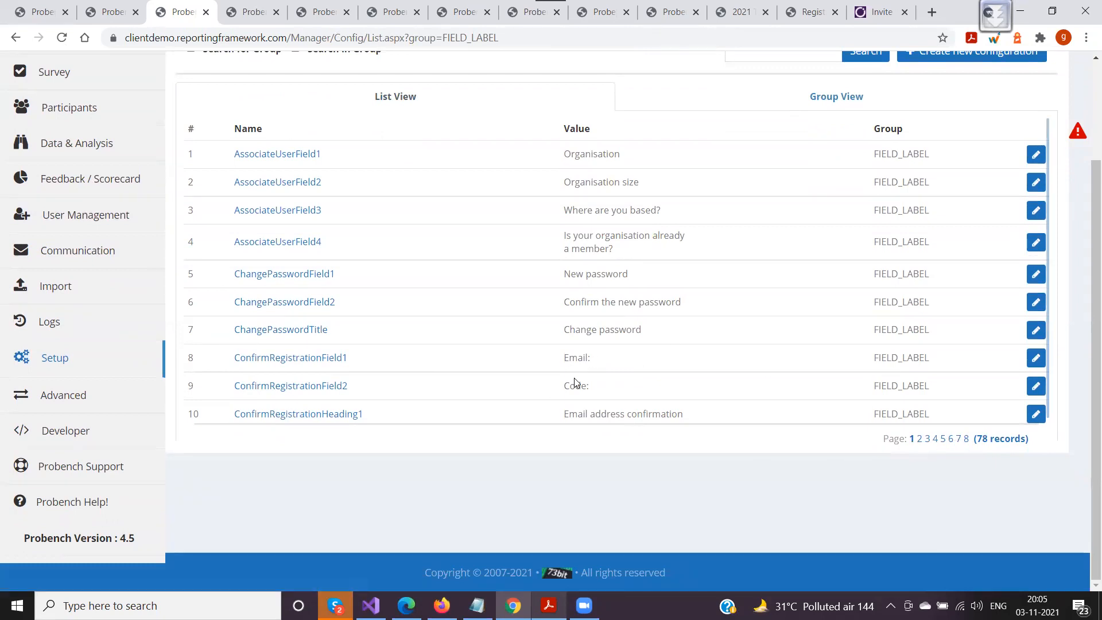
click(920, 439)
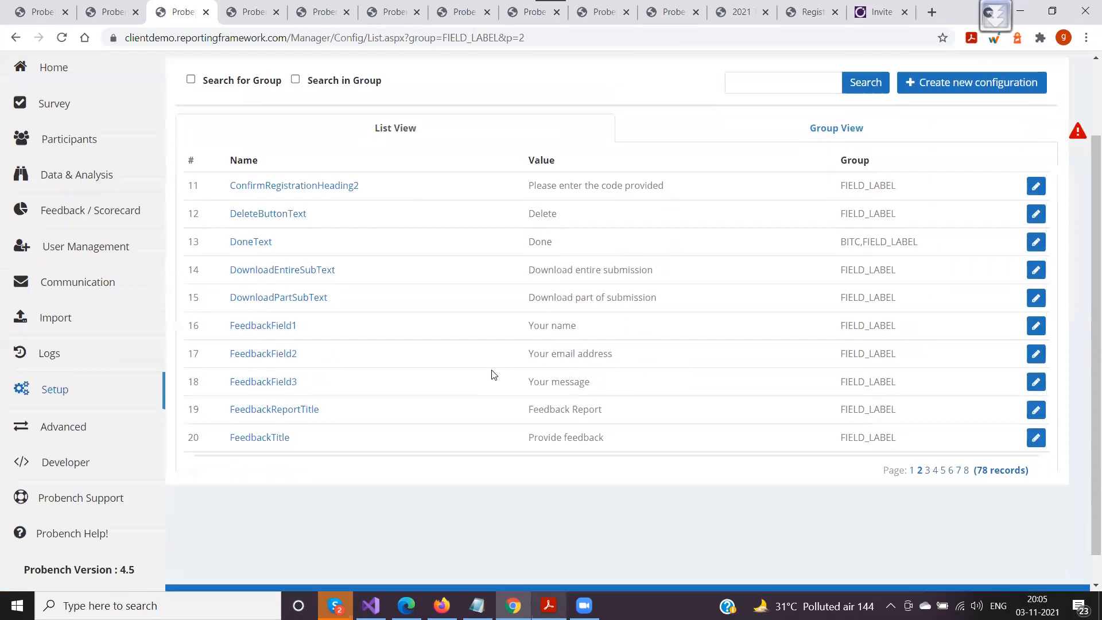
scroll(492, 376, down, 1)
Compare DownloadEntireSubText's 'Download entire submission' with the survey page's Download survey response text
drag(311, 184, 231, 184)
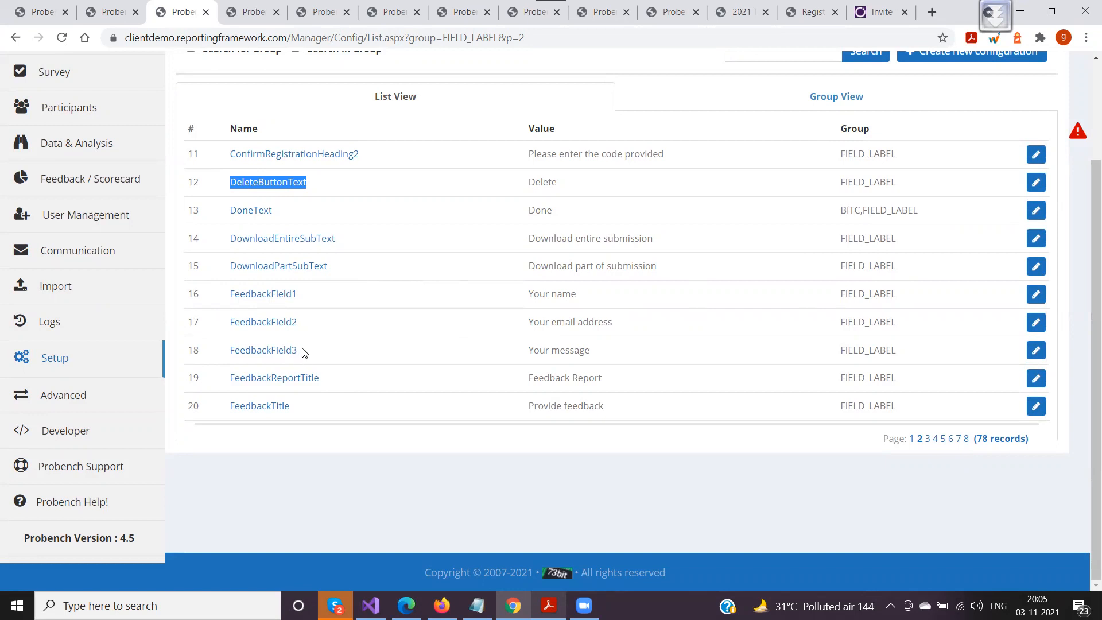
drag(227, 243, 339, 248)
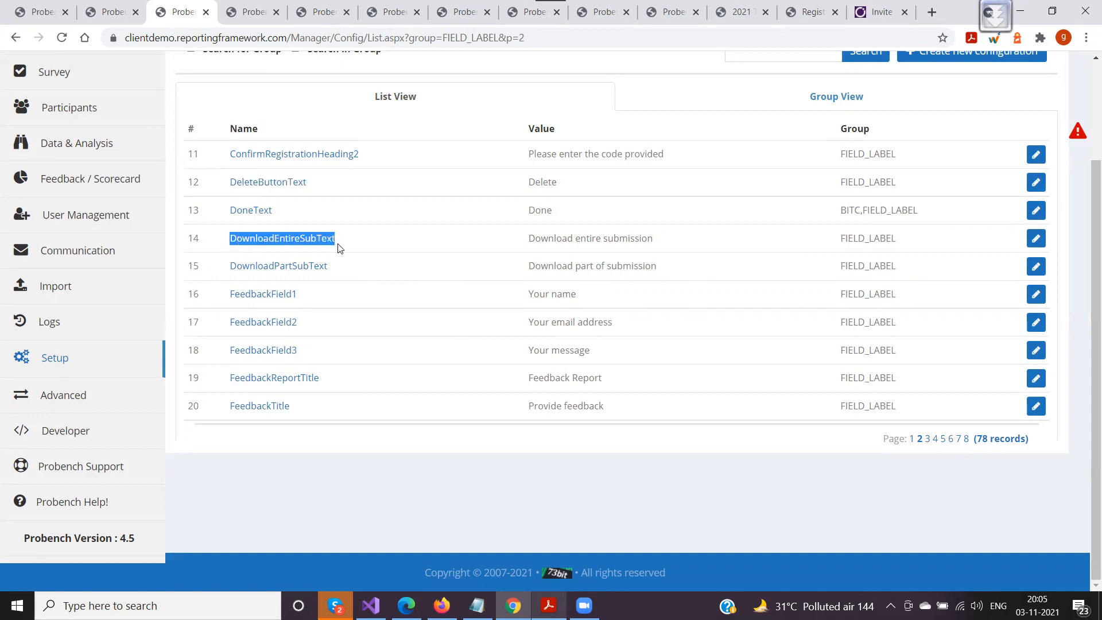
drag(664, 245, 519, 244)
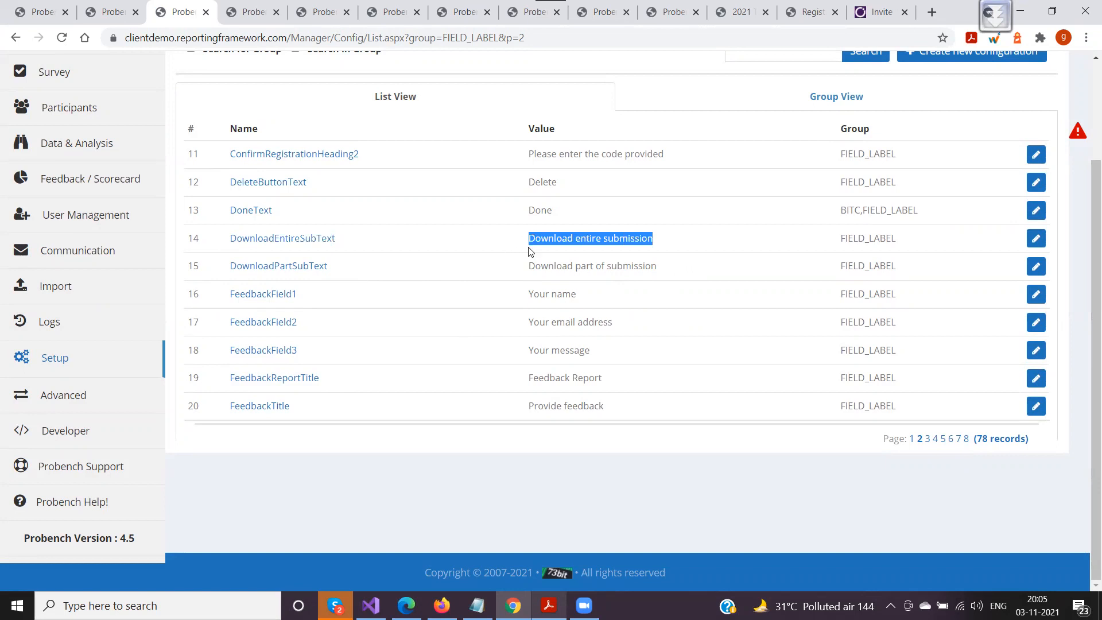
click(741, 12)
scroll(106, 260, up, 3)
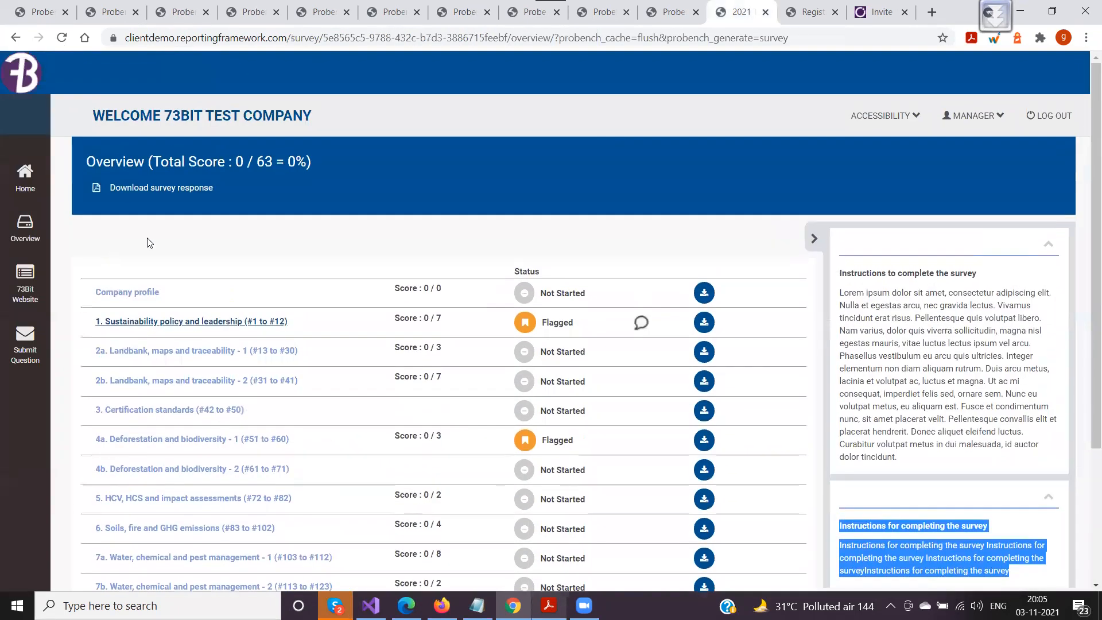
drag(219, 188, 110, 189)
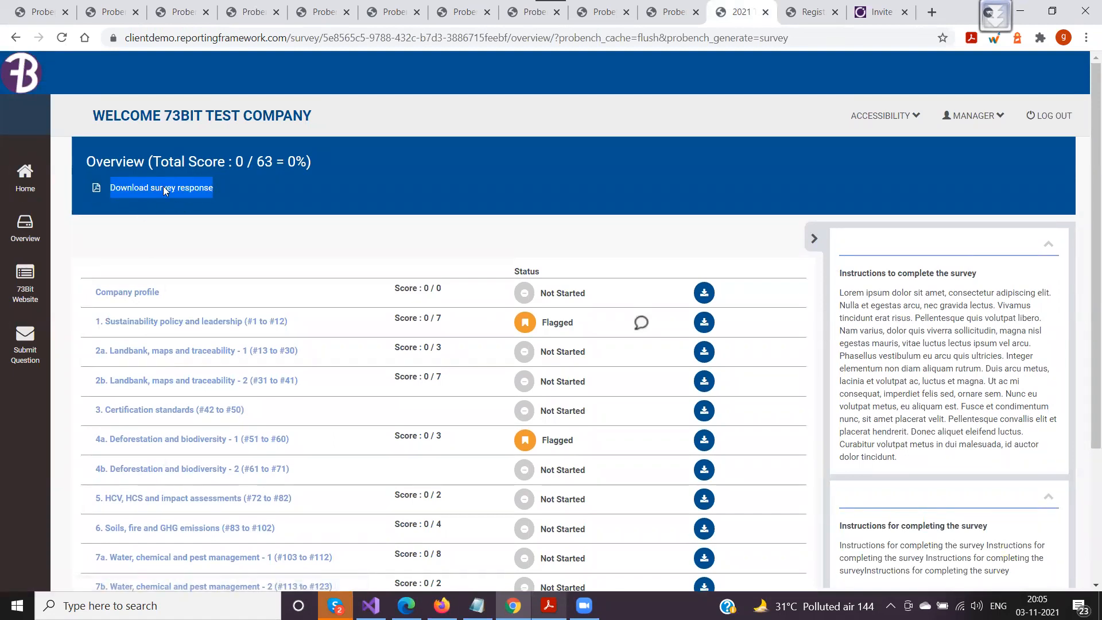
click(183, 12)
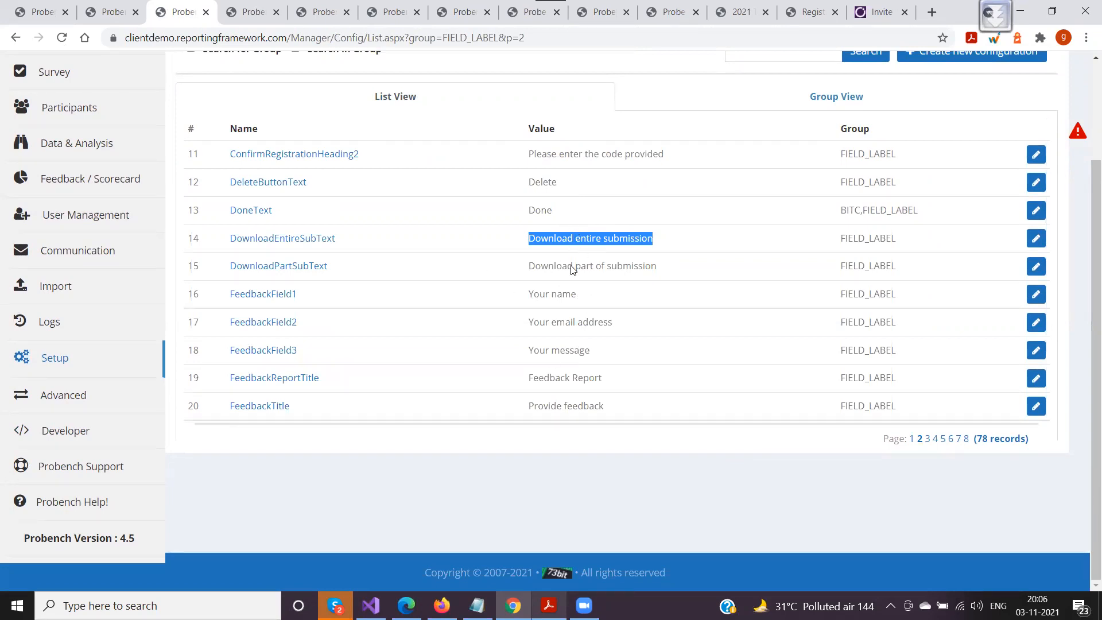
click(928, 439)
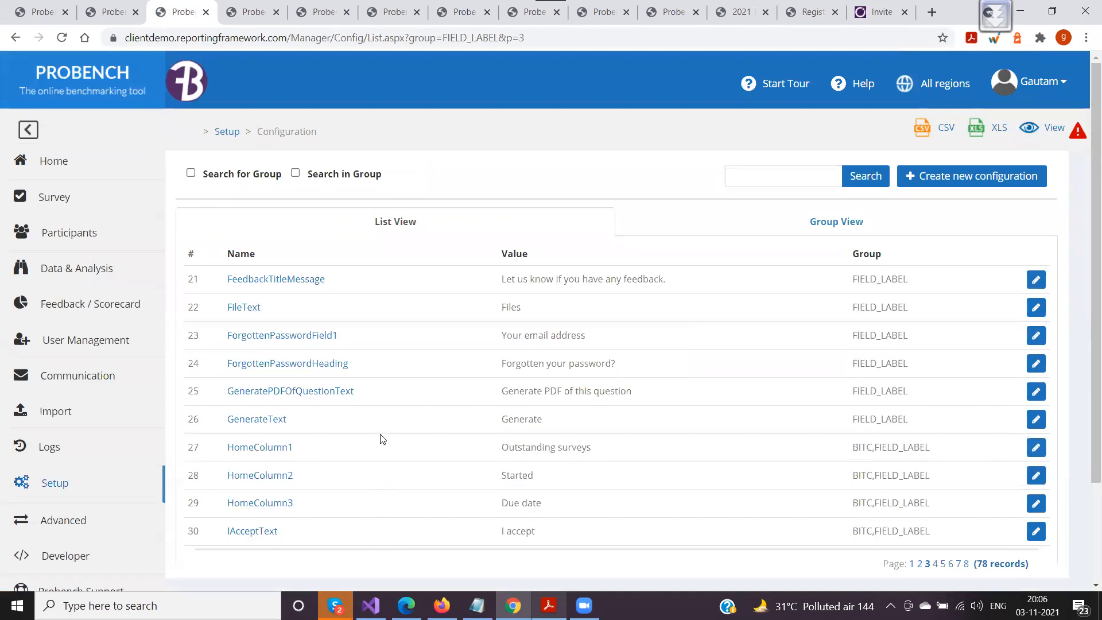
scroll(382, 438, down, 2)
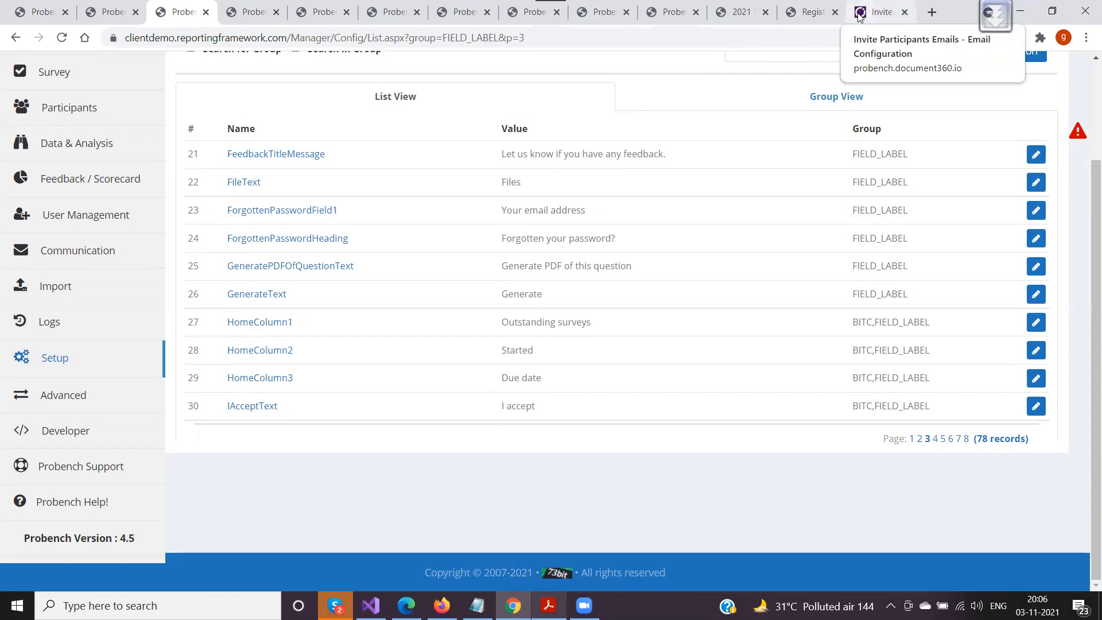
Glance at the registration form and the 2021 survey's manager options, then return to configuration
click(812, 12)
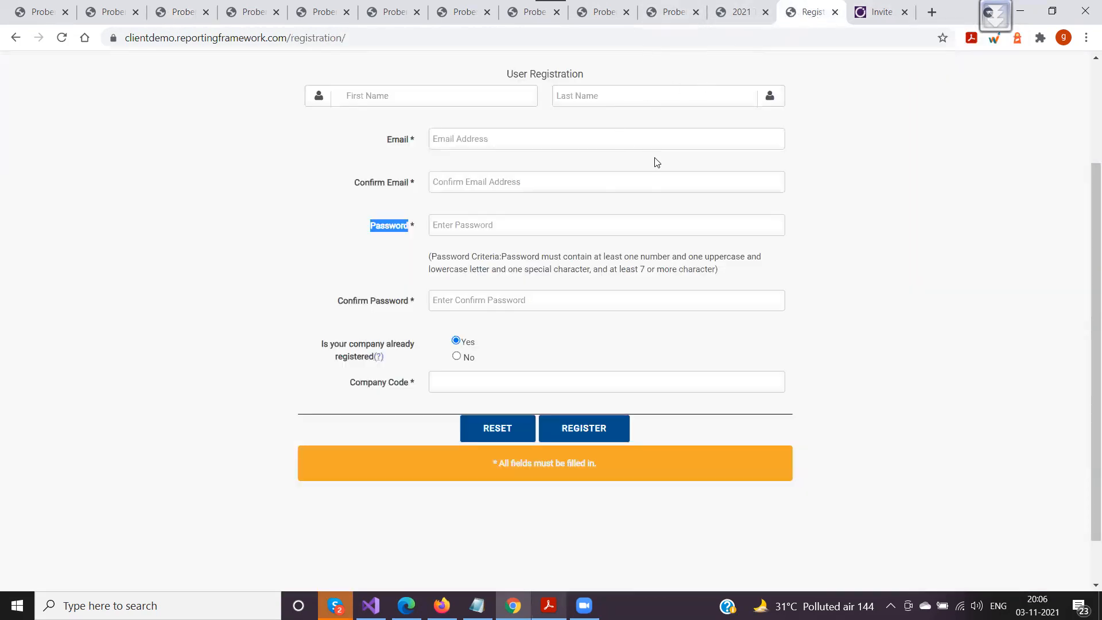
scroll(655, 162, up, 3)
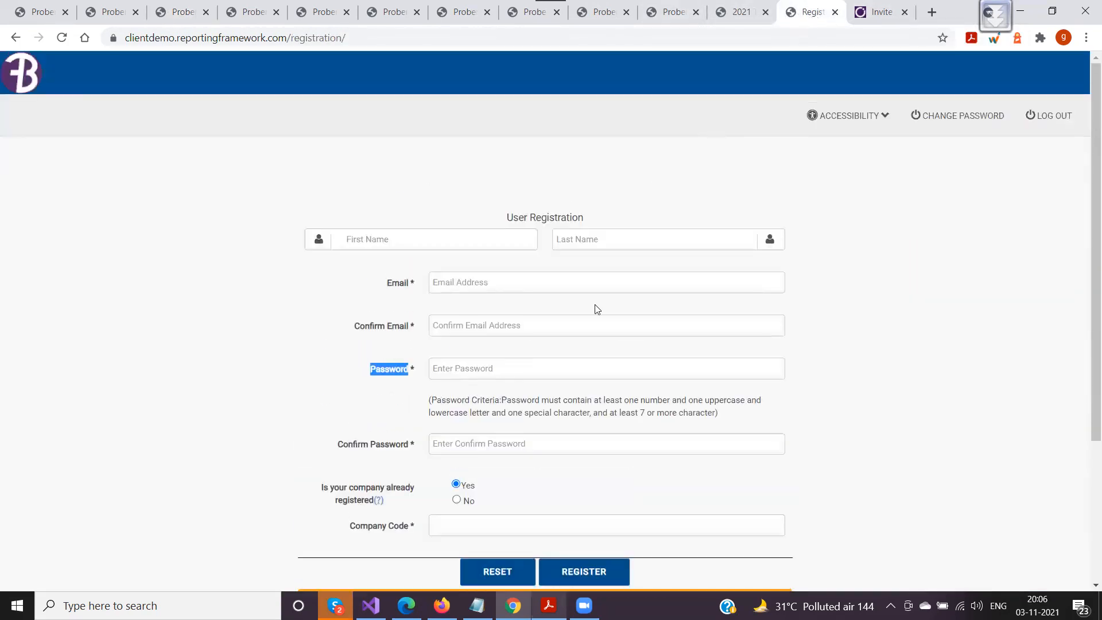
key(ctrl+shift+Tab)
click(955, 117)
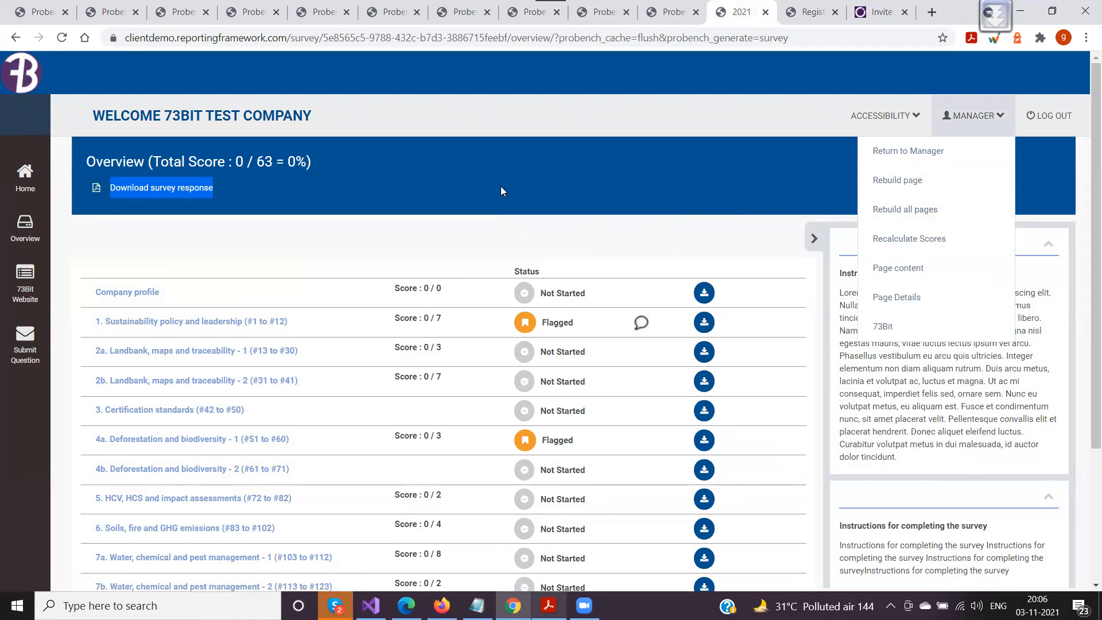
click(332, 223)
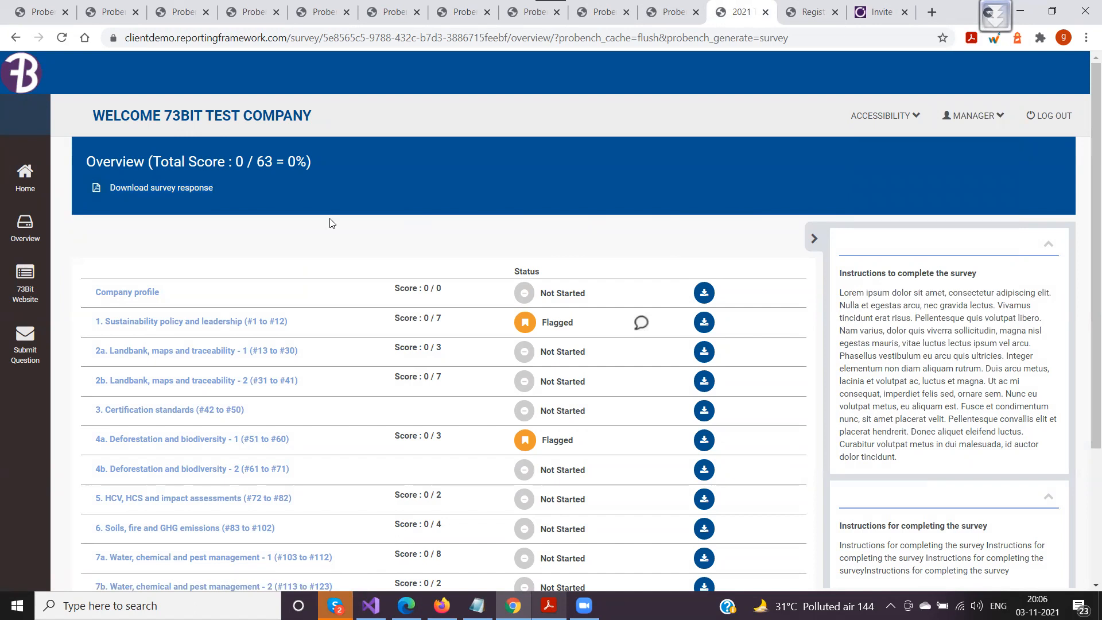
click(111, 13)
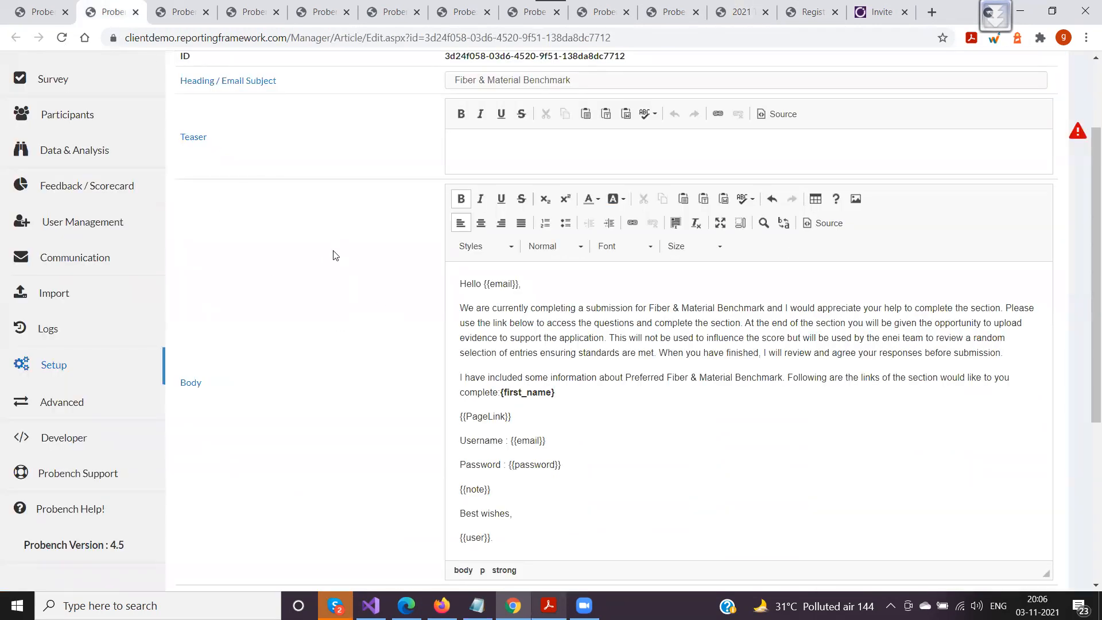
click(178, 13)
scroll(507, 373, up, 2)
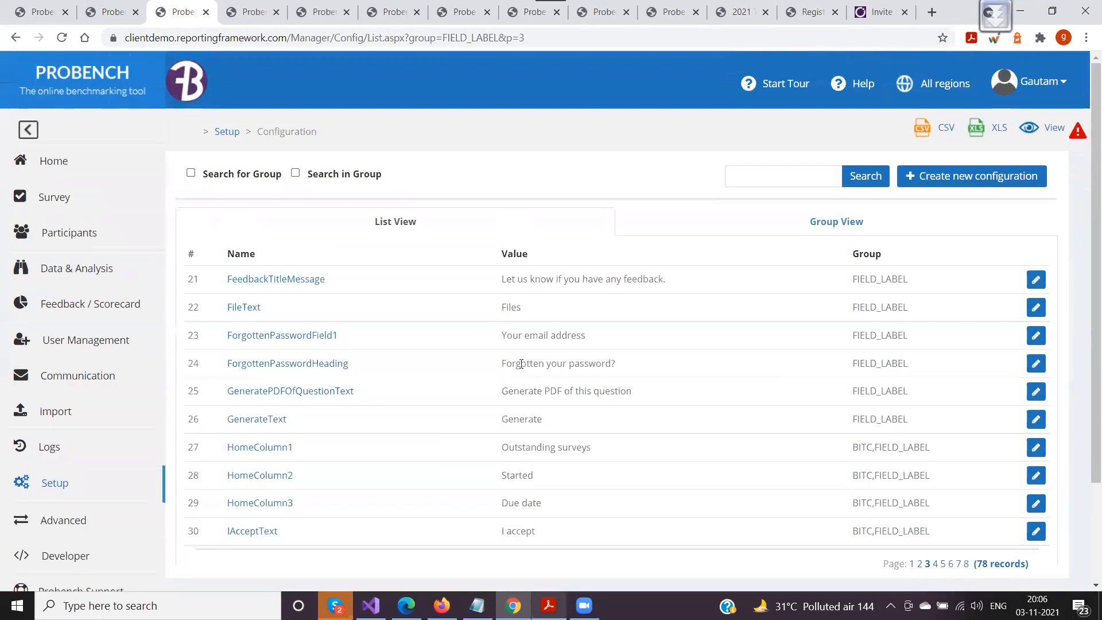
Search the configuration groups for 'Messages' in folder view with Search for Group ticked
click(752, 176)
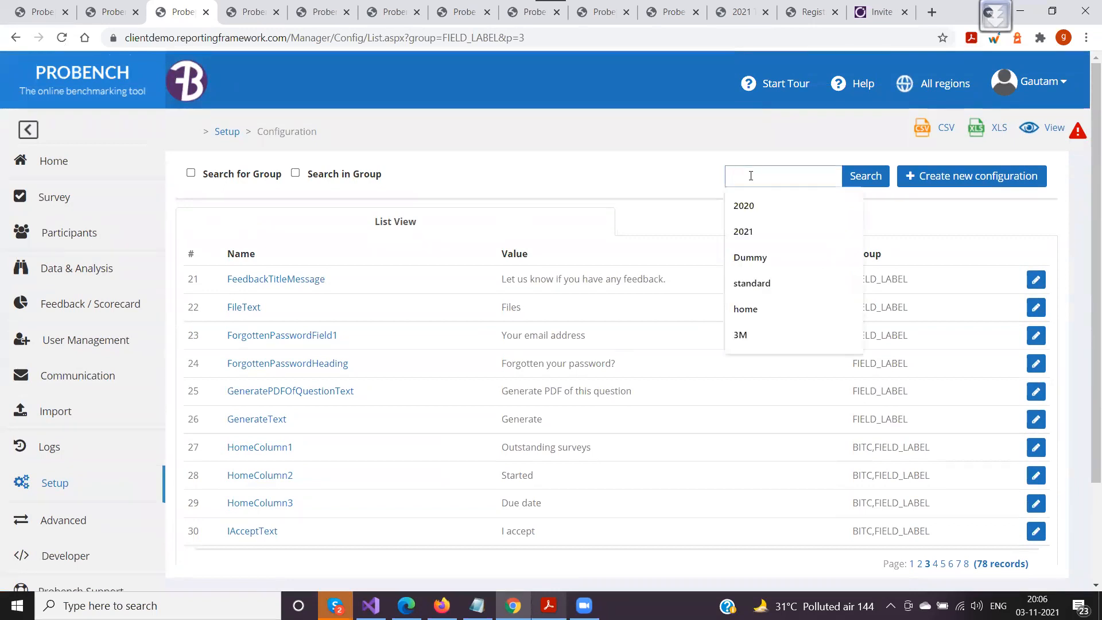
text(Messages)
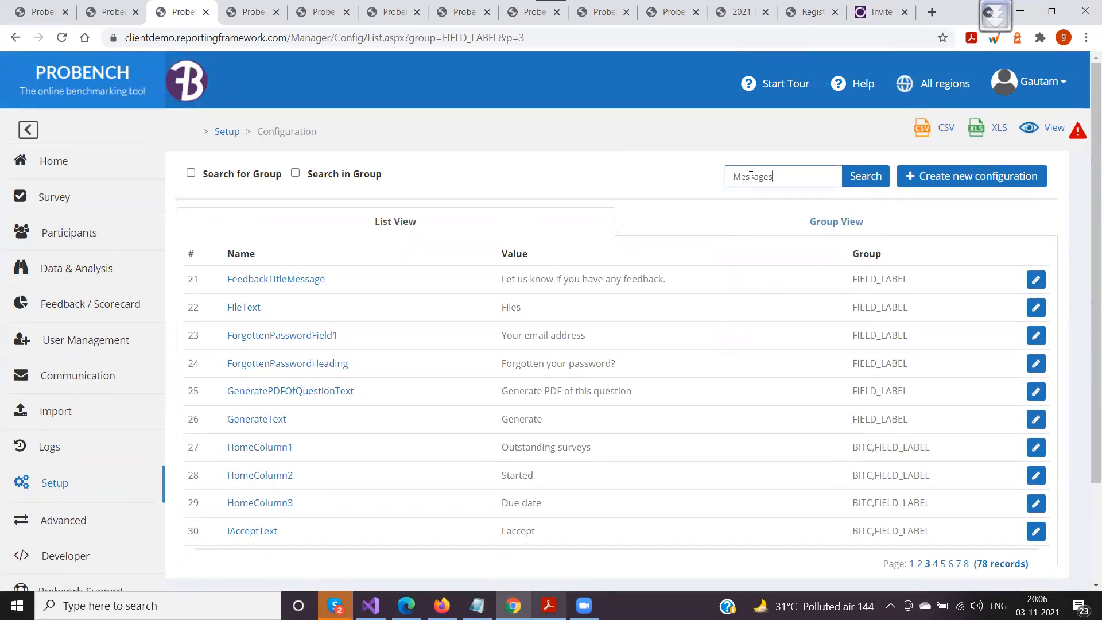
click(296, 174)
click(778, 181)
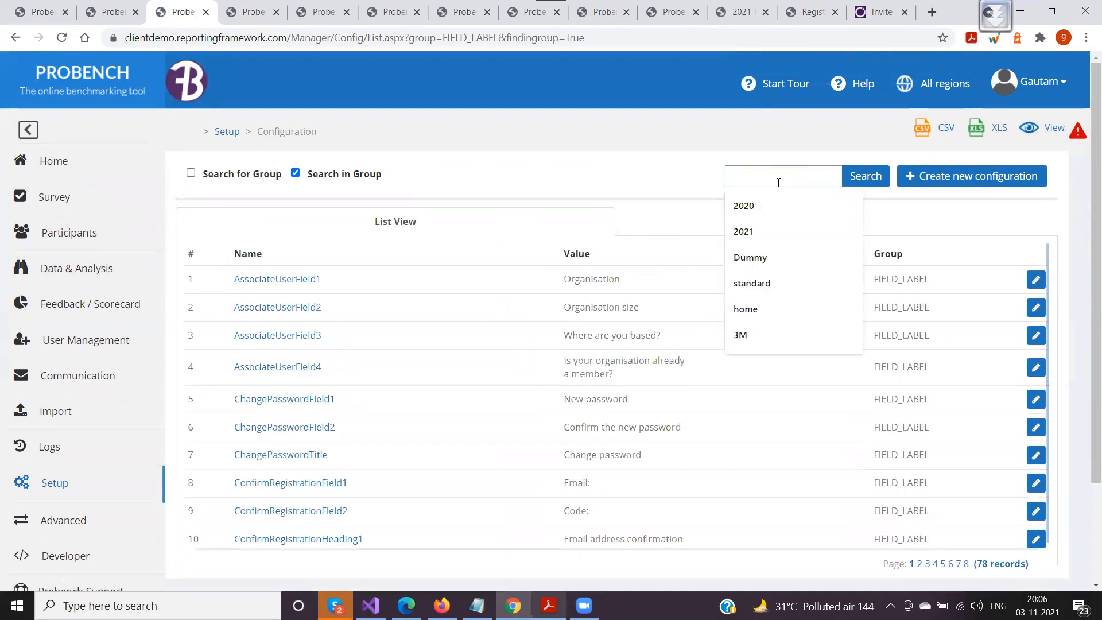
text(ho)
key(BackSpace)
key(BackSpace)
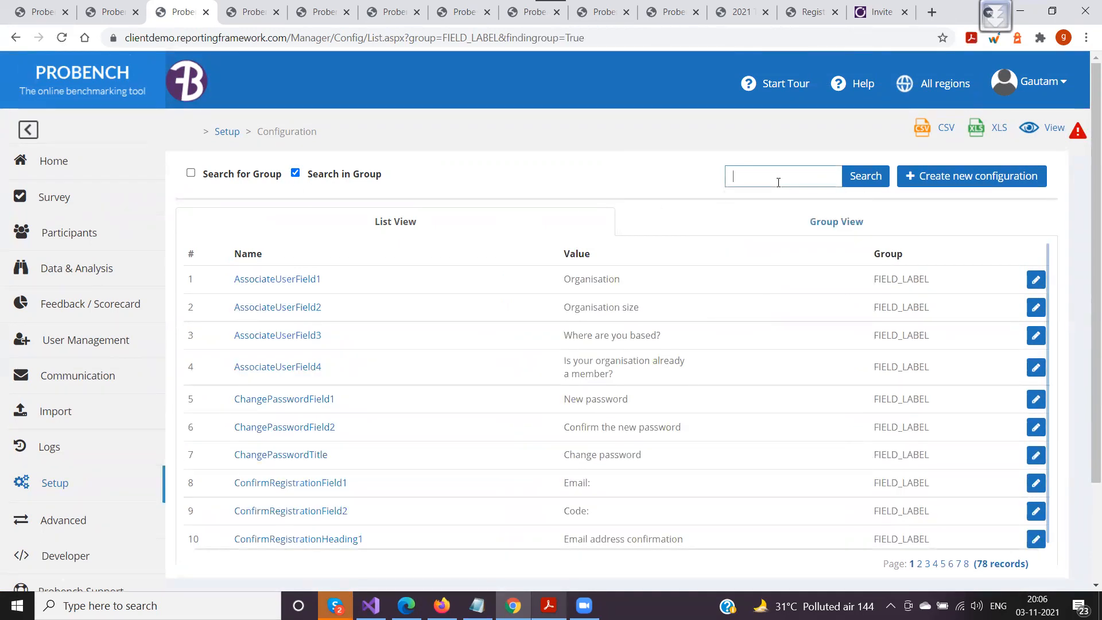
click(776, 232)
click(757, 180)
text(Me)
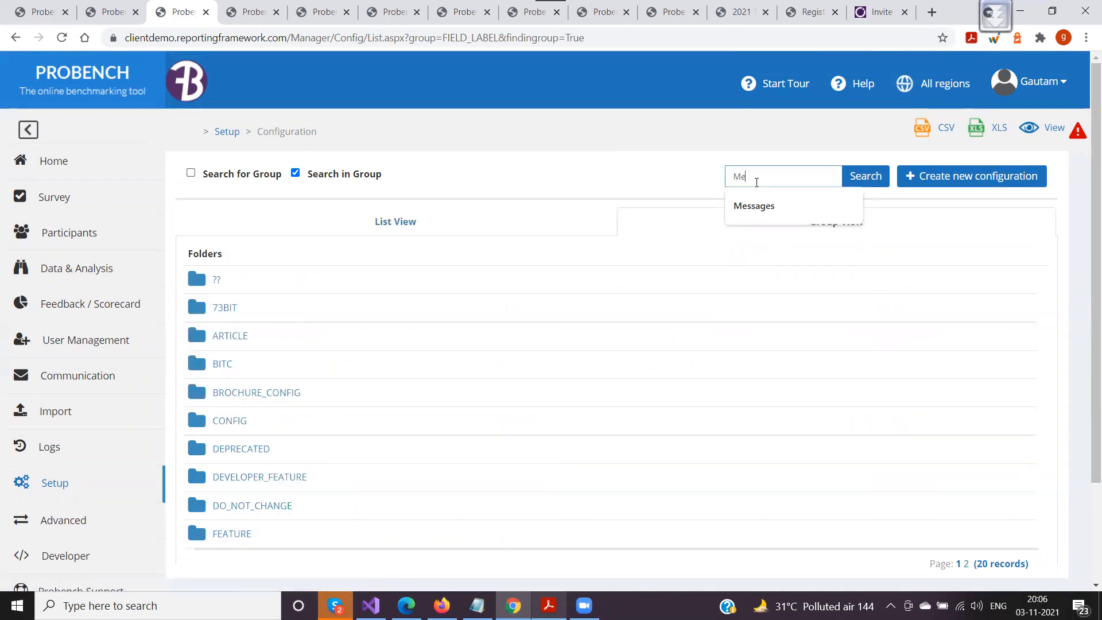
text(ssages)
key(Return)
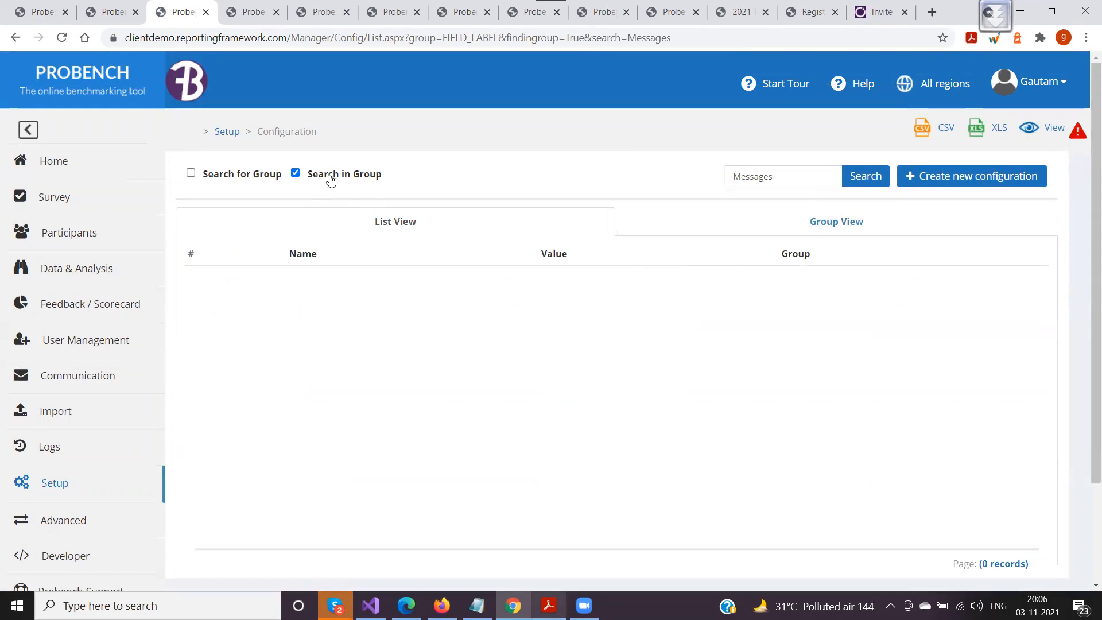
click(191, 173)
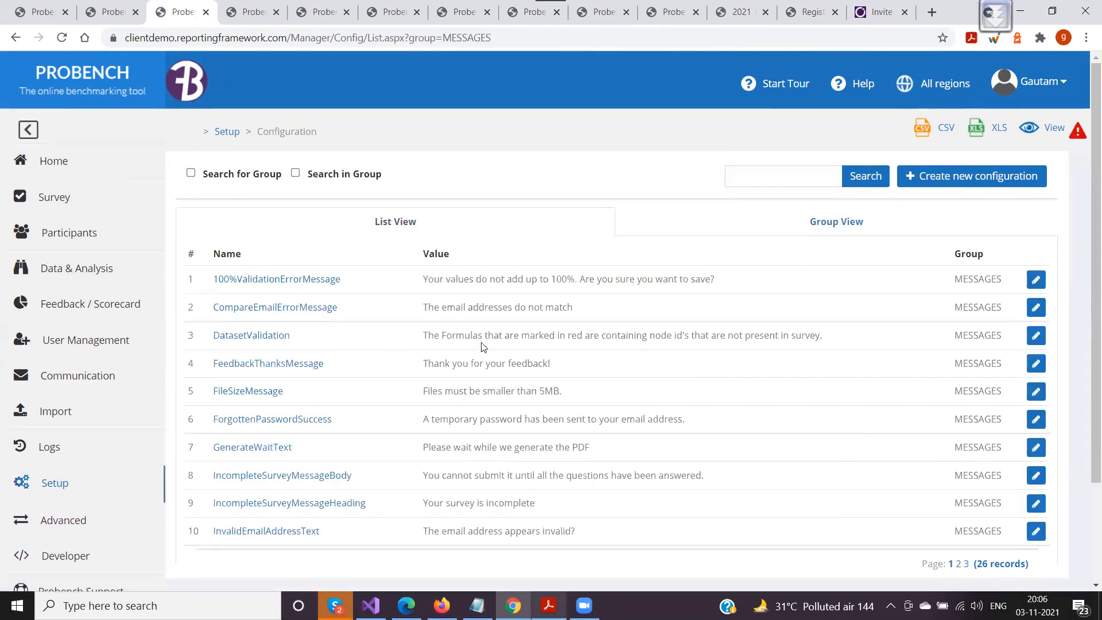
scroll(482, 347, down, 3)
drag(301, 266, 199, 270)
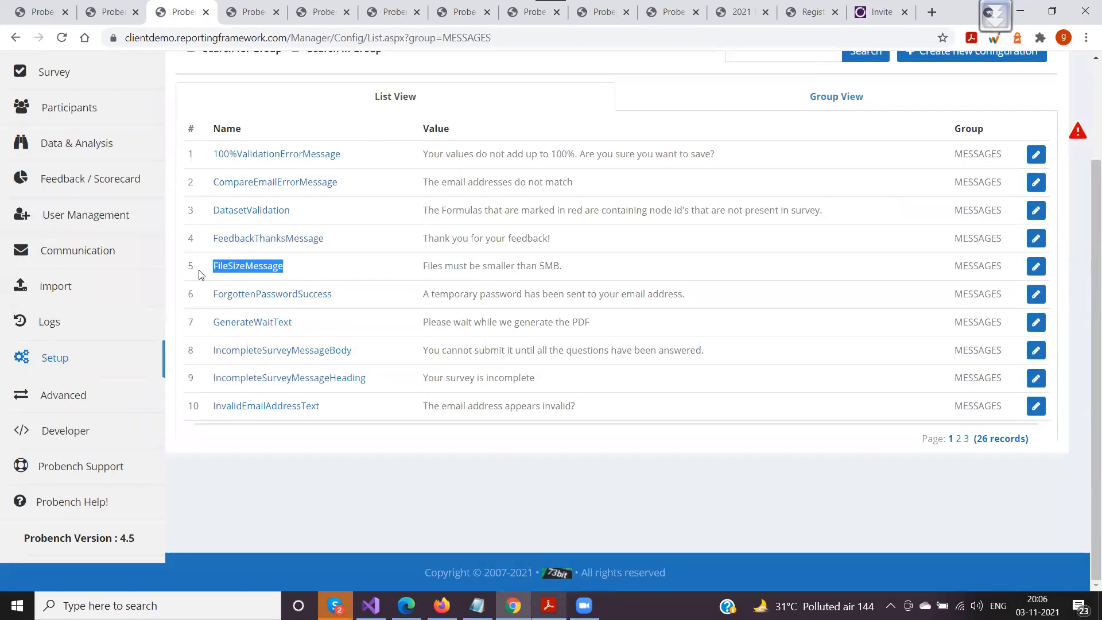
click(301, 266)
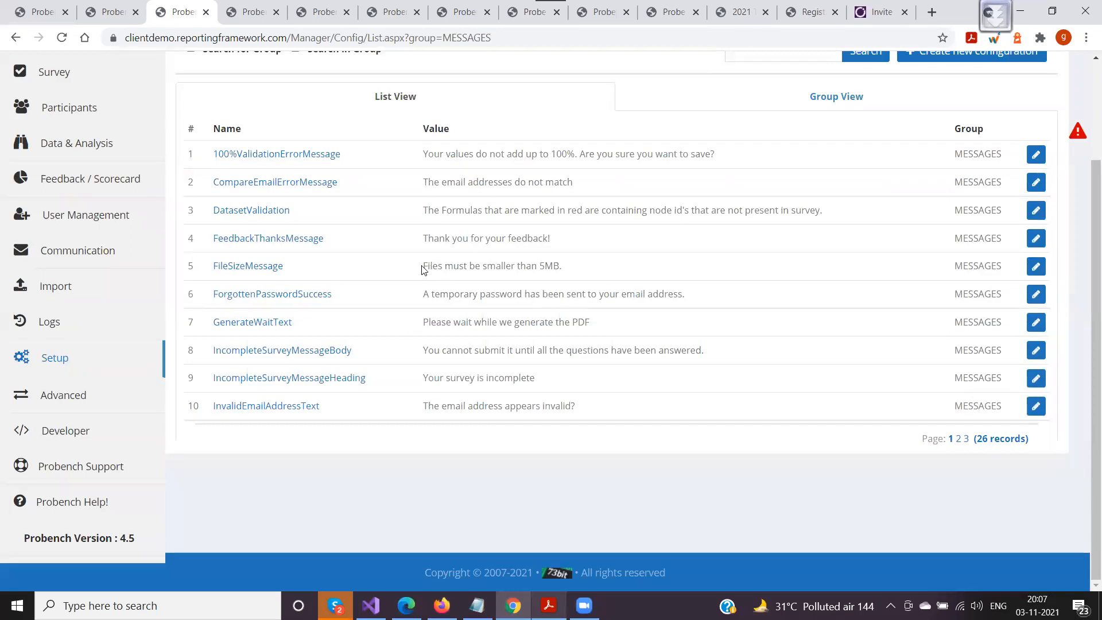
drag(423, 269, 572, 270)
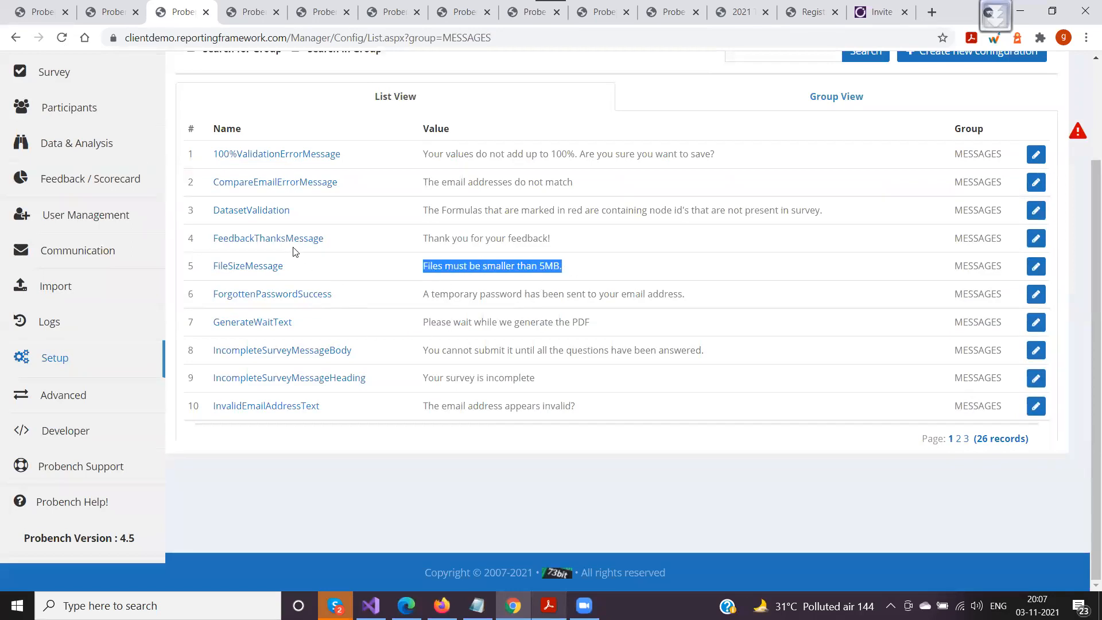
drag(212, 294, 354, 295)
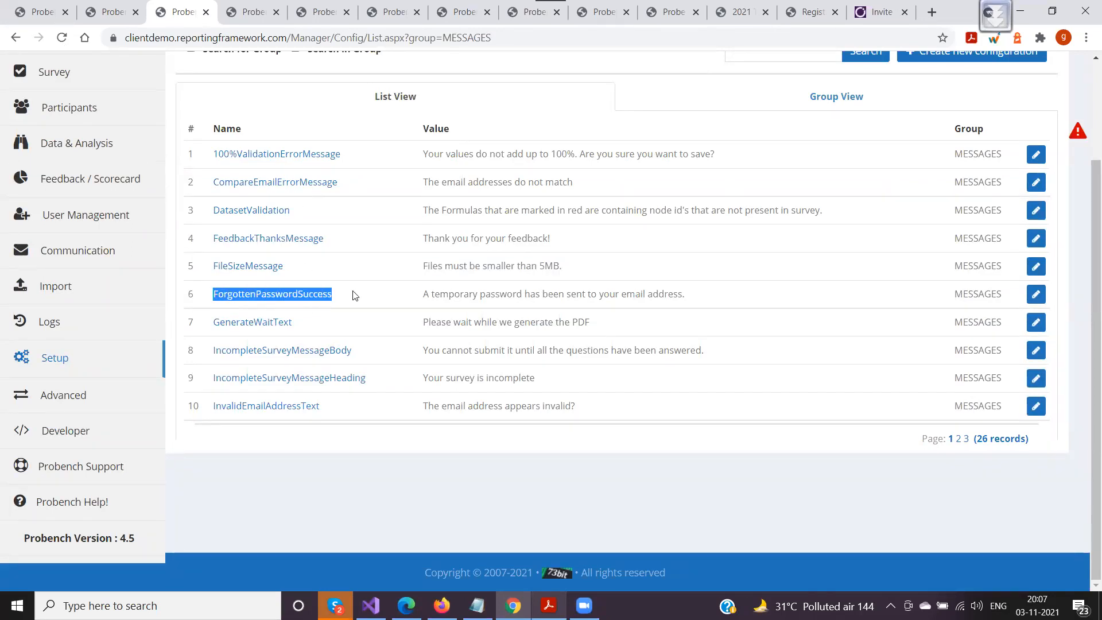
drag(428, 296, 708, 298)
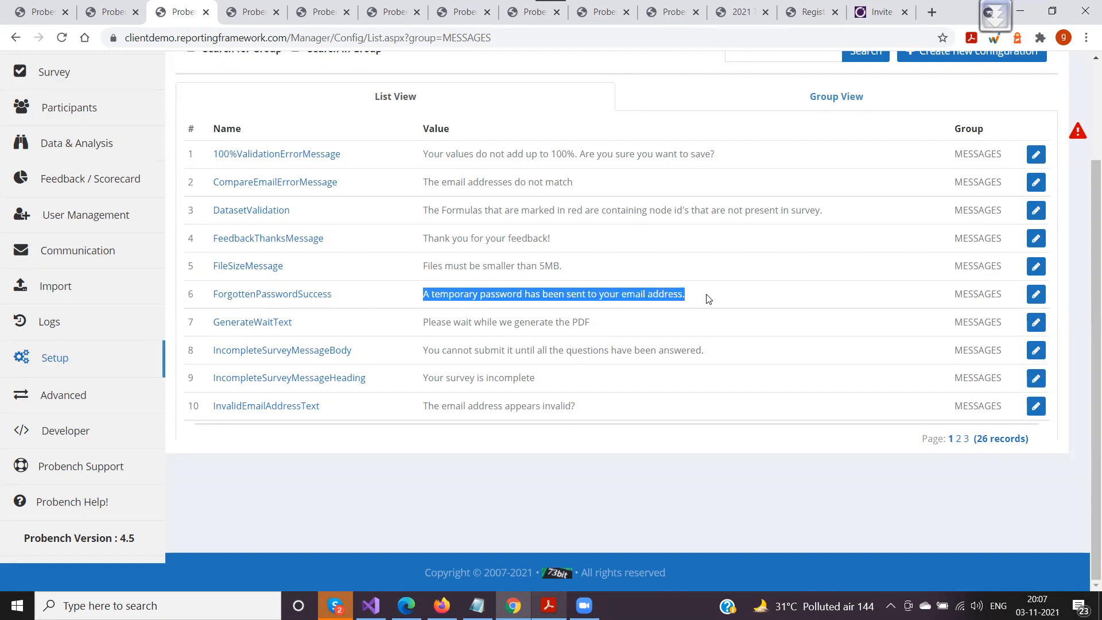
click(510, 311)
drag(423, 296, 724, 297)
drag(978, 439, 1026, 439)
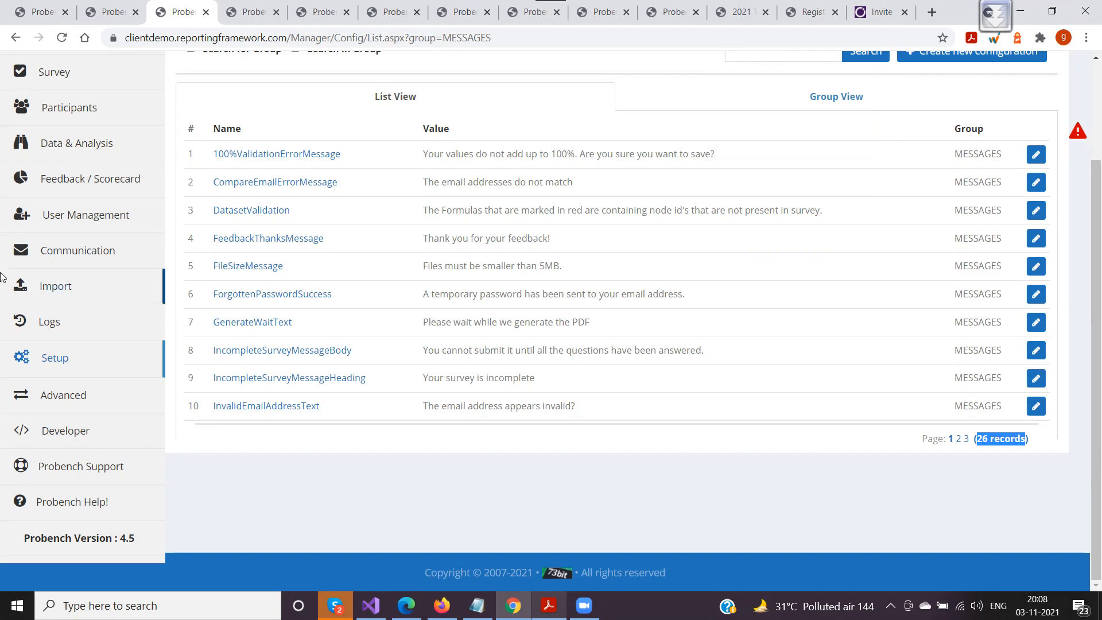
Bring up the slides and advance past 'Any questions so far?' to the four log types slide
click(549, 605)
click(545, 395)
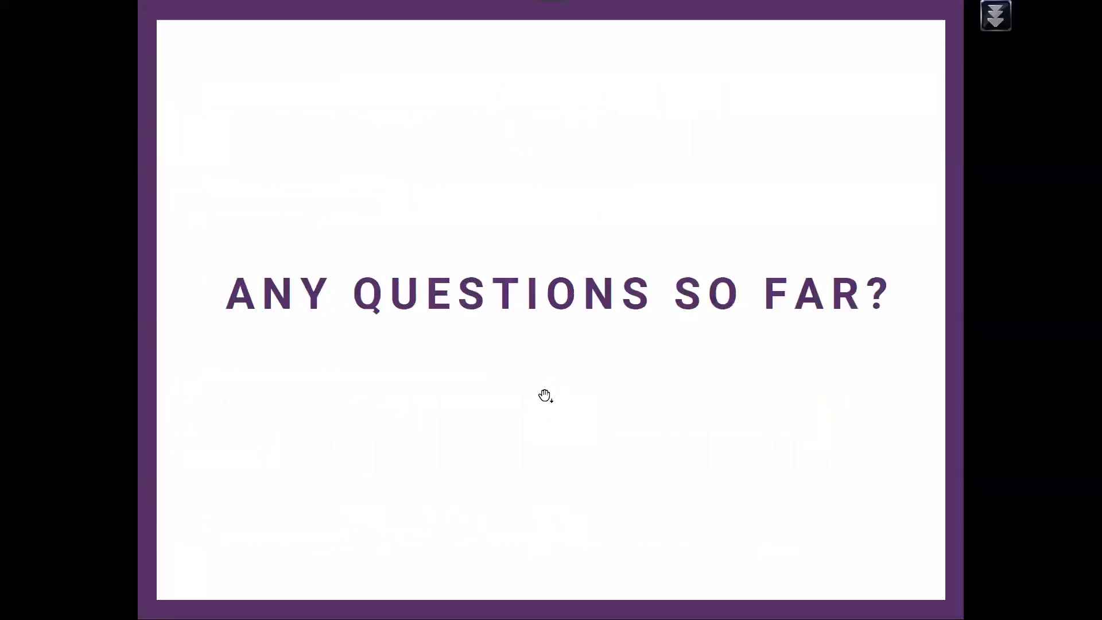
click(545, 394)
click(545, 395)
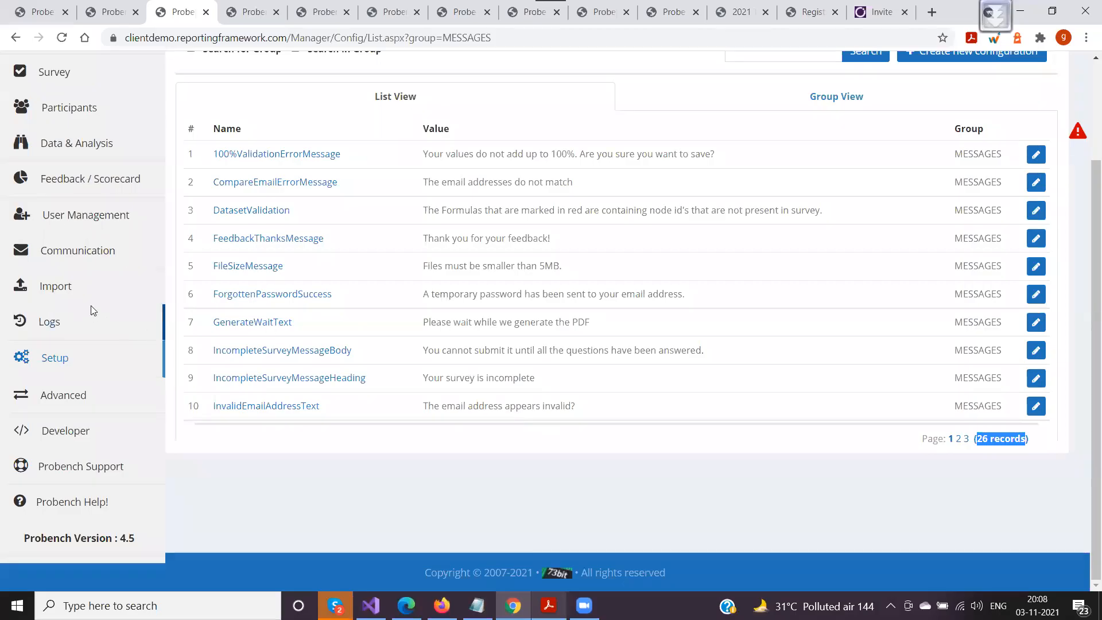
Open Activity Logs from the Logs sidebar and choose MANAGE CONTENT as the Screen filter
click(73, 325)
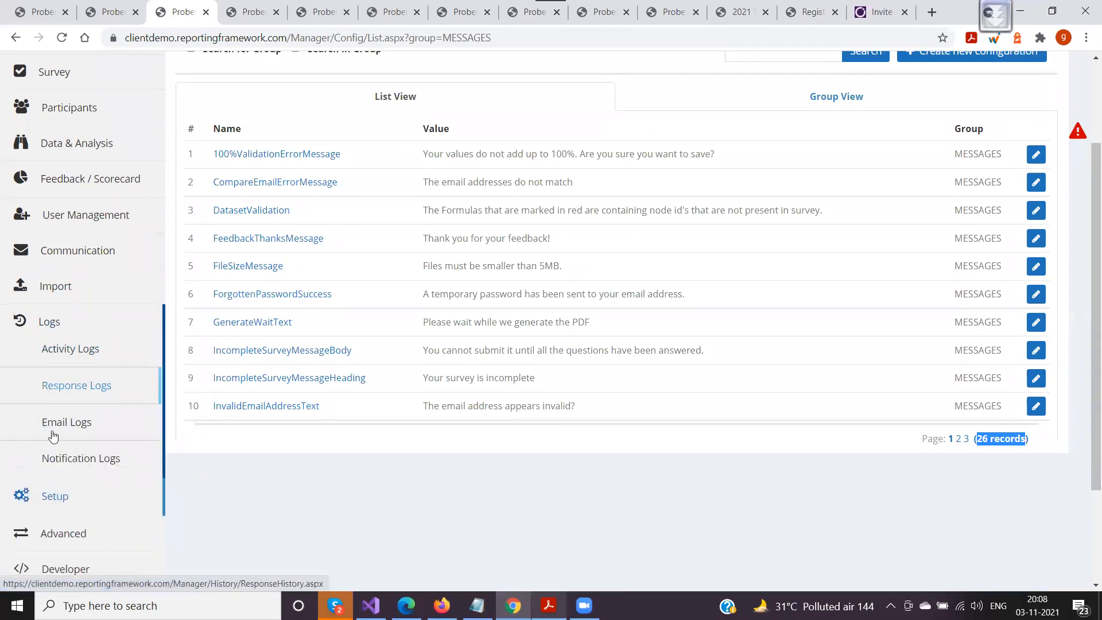
click(80, 326)
click(80, 326)
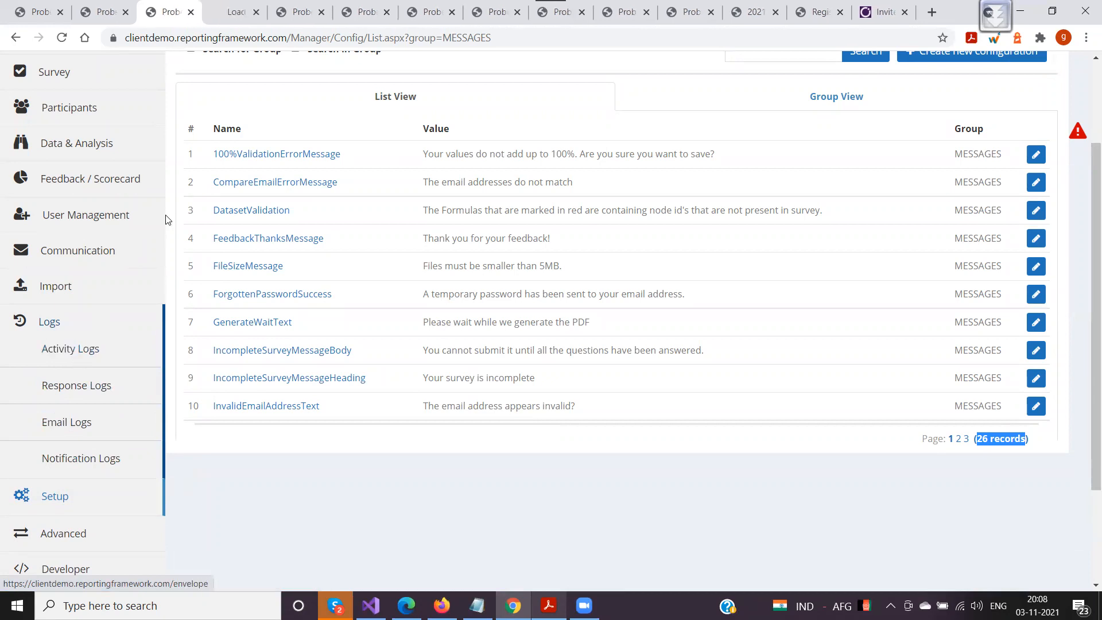
click(326, 15)
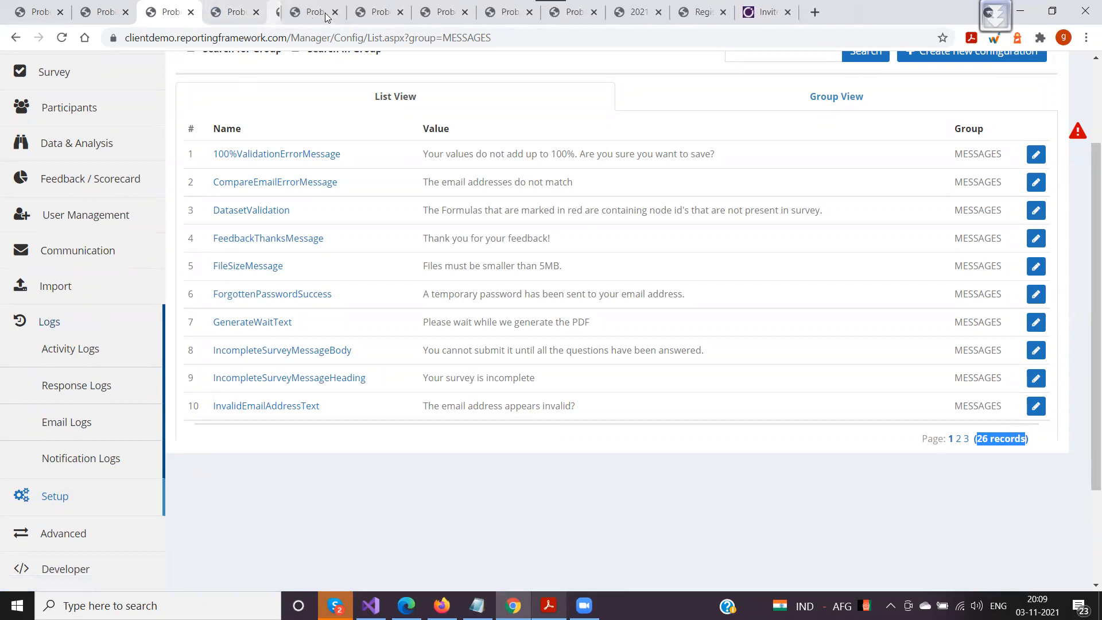
click(241, 15)
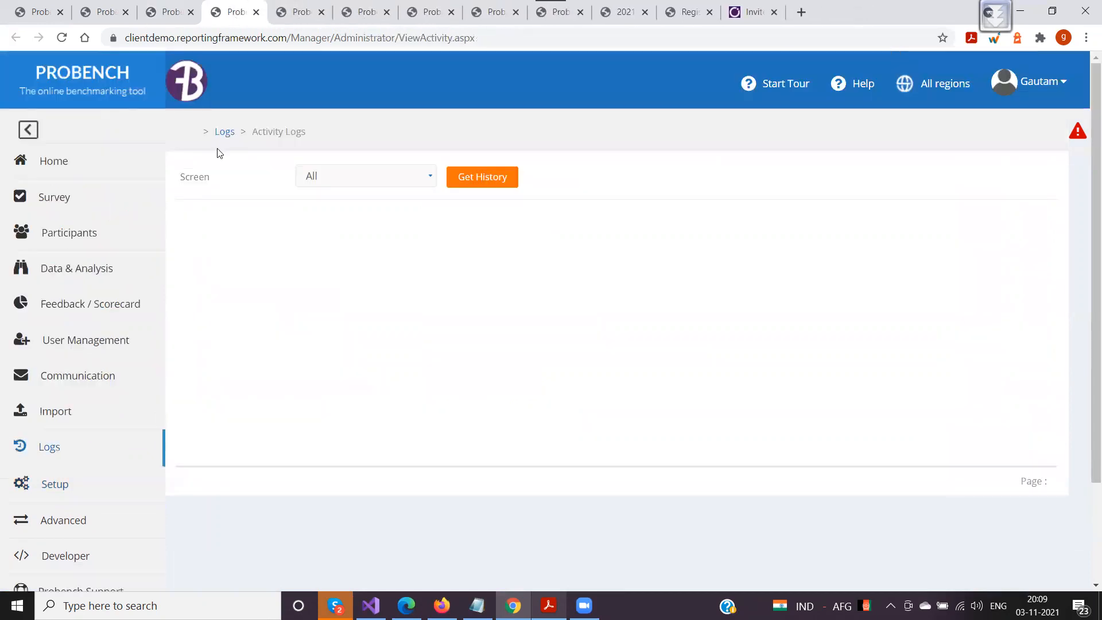
click(326, 180)
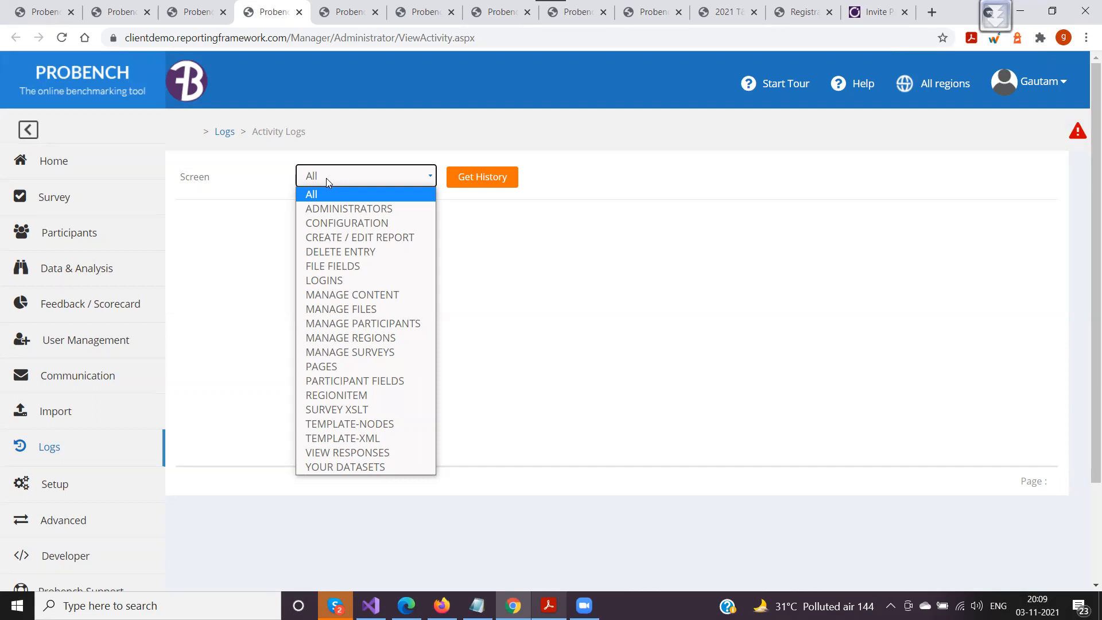
click(350, 295)
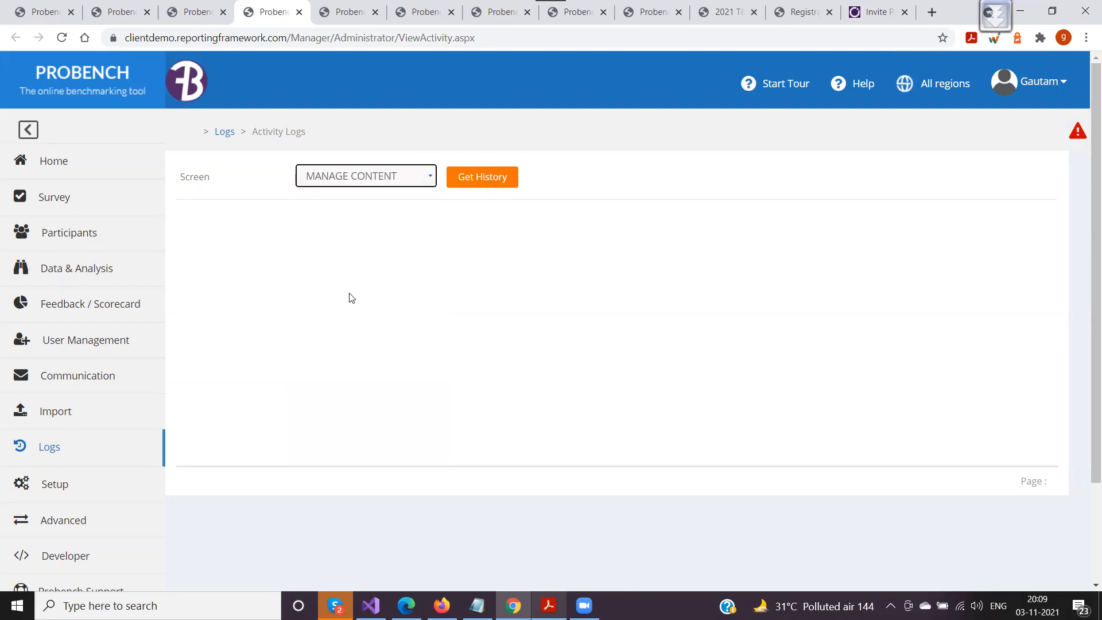
Load the MANAGE CONTENT history and review its 10 records and change dates
click(480, 182)
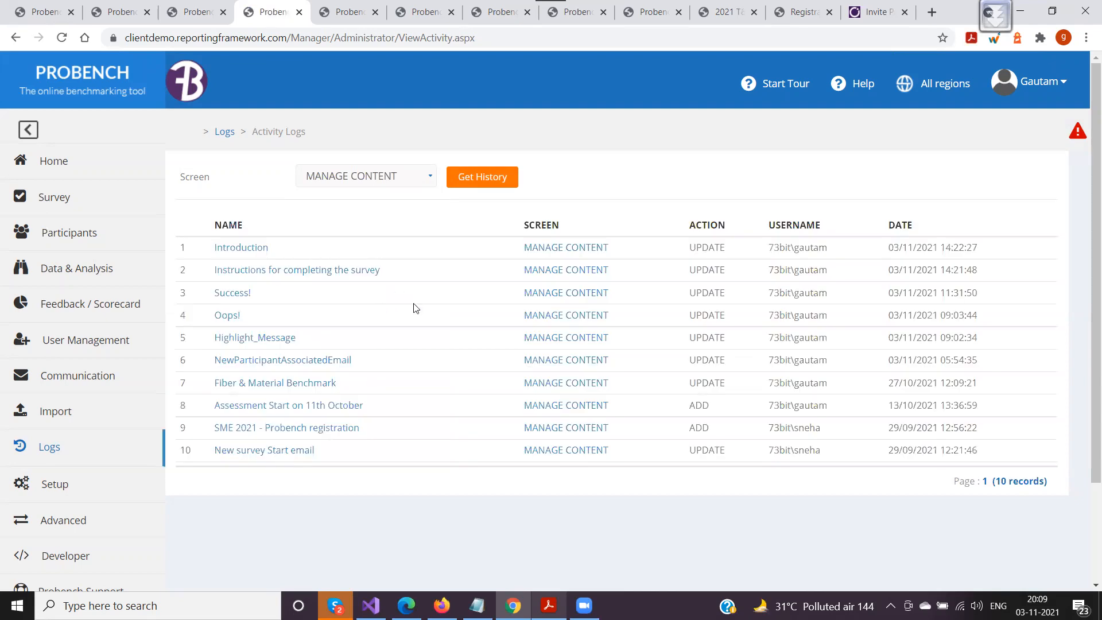
drag(406, 274, 215, 290)
mouse_move(776, 260)
mouse_down()
mouse_move(844, 408)
mouse_move(775, 248)
mouse_up()
click(838, 411)
click(803, 252)
drag(357, 382, 214, 256)
click(735, 349)
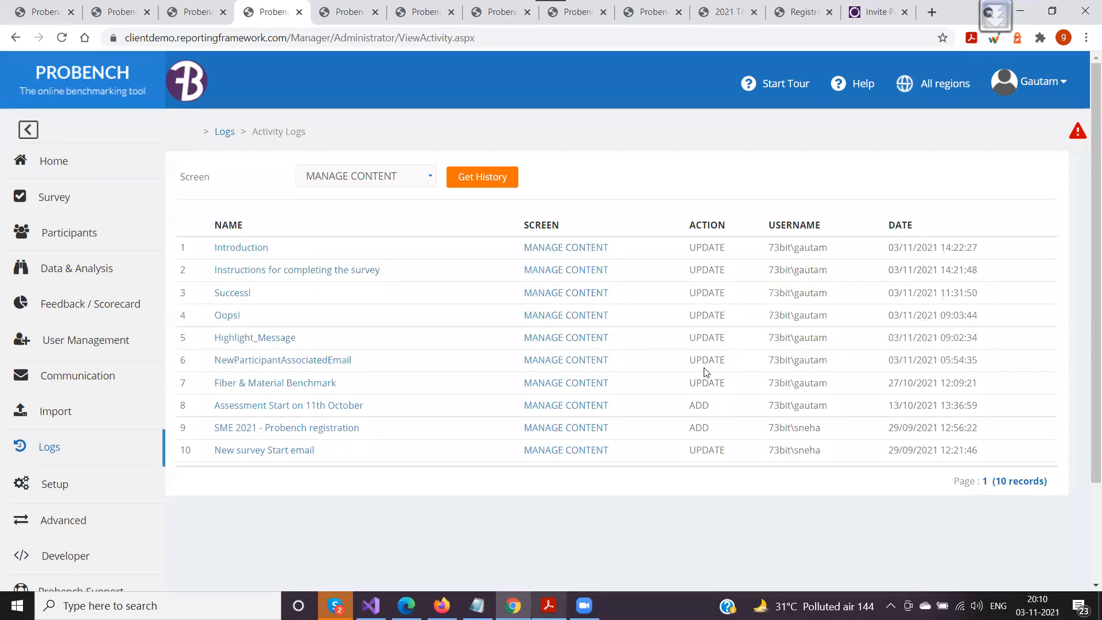
drag(888, 367, 963, 362)
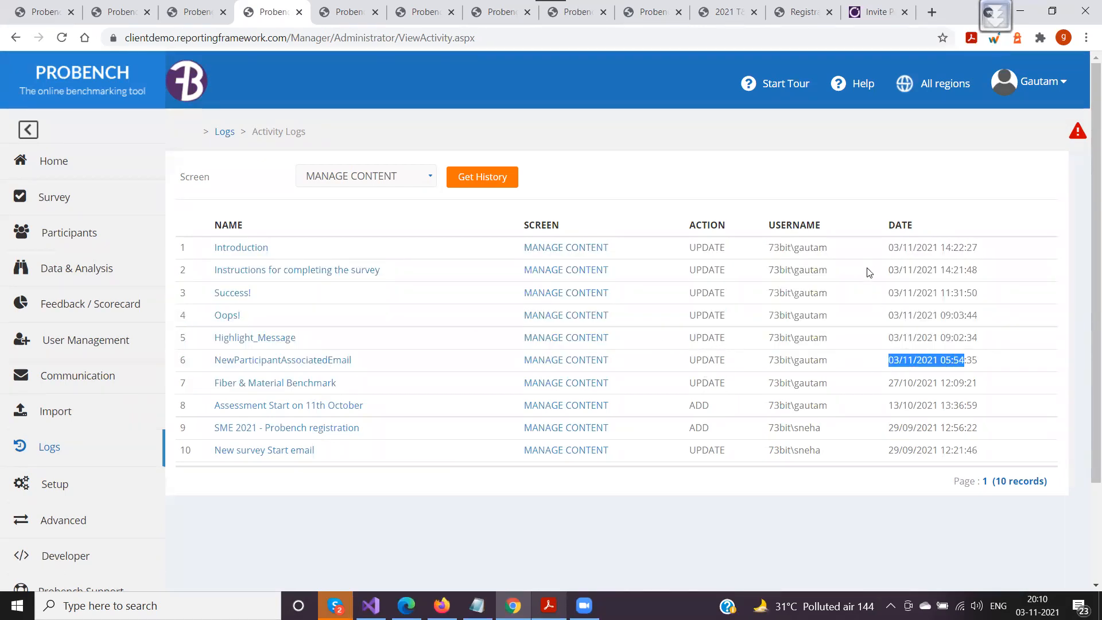
drag(885, 252, 983, 252)
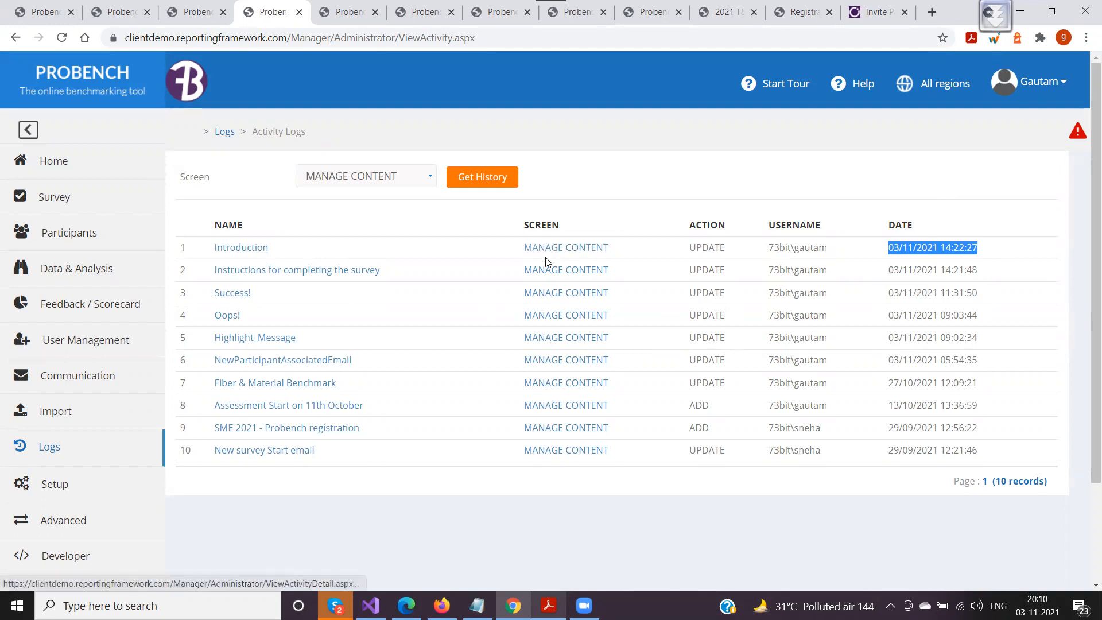
Open the change detail for 'Instructions for completing the survey', keeping the MANAGE CONTENT filter
click(365, 182)
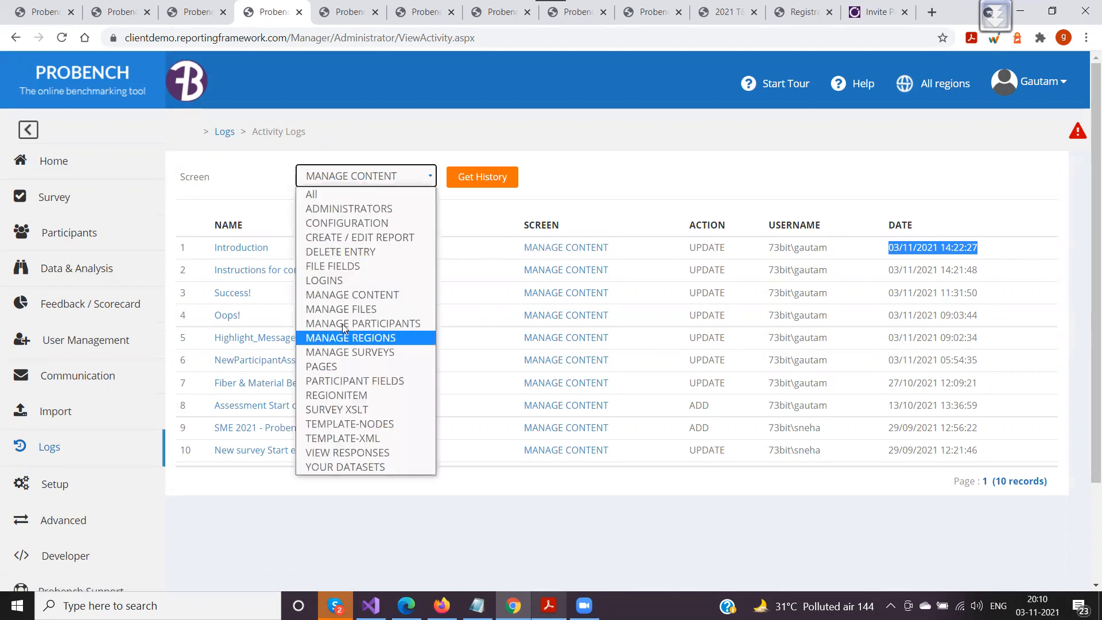
click(455, 227)
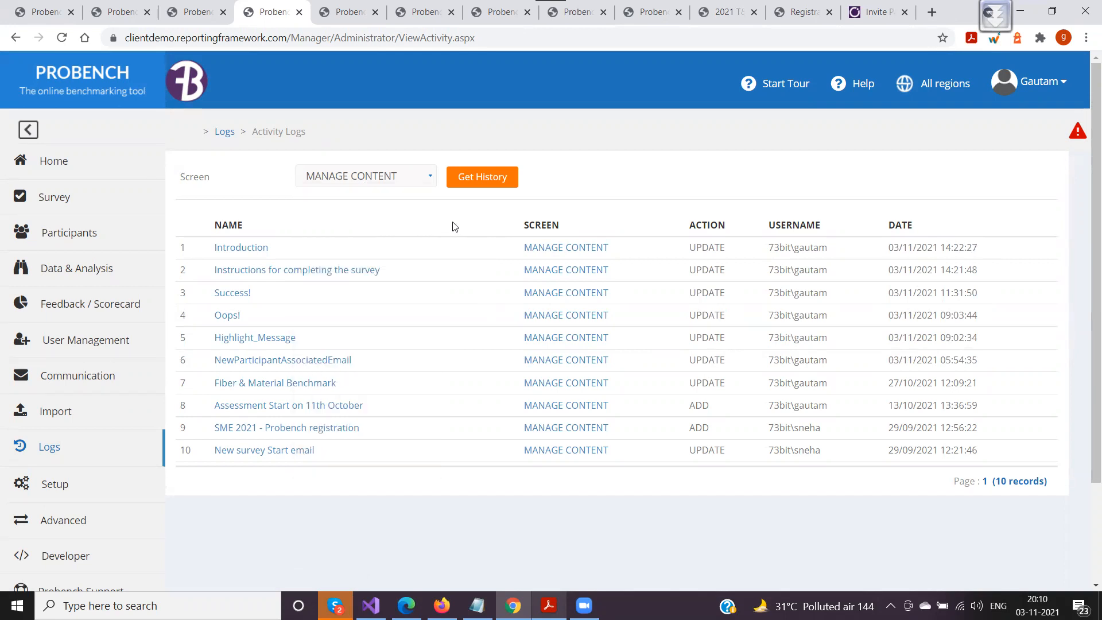
click(322, 273)
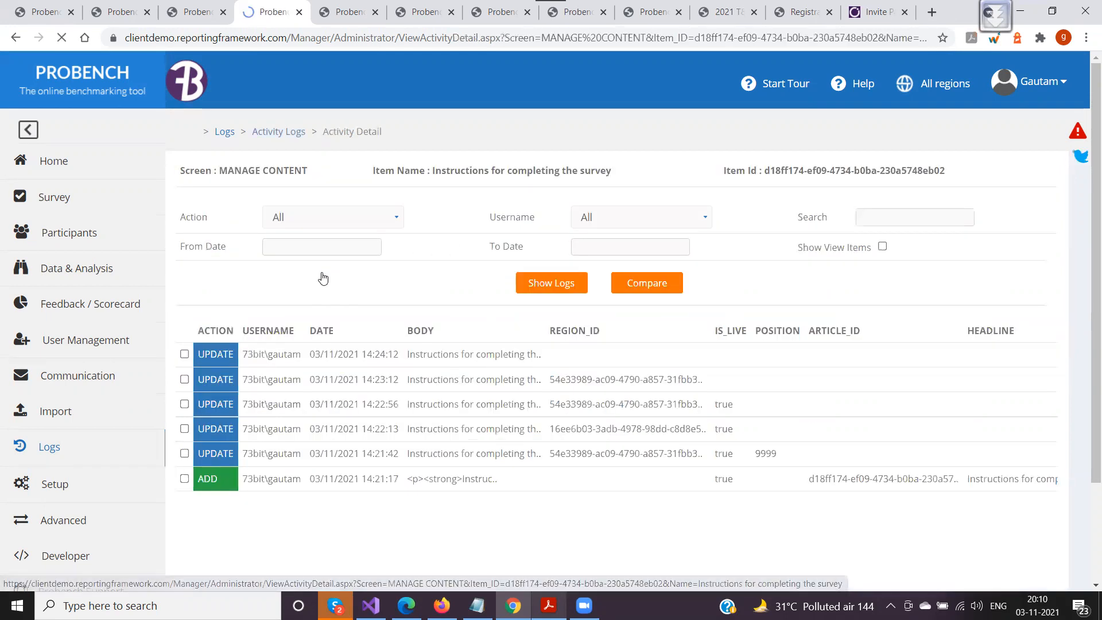
Compare the 14:23:12 update with the latest update, noting the removed REGION_ID line
scroll(323, 279, down, 2)
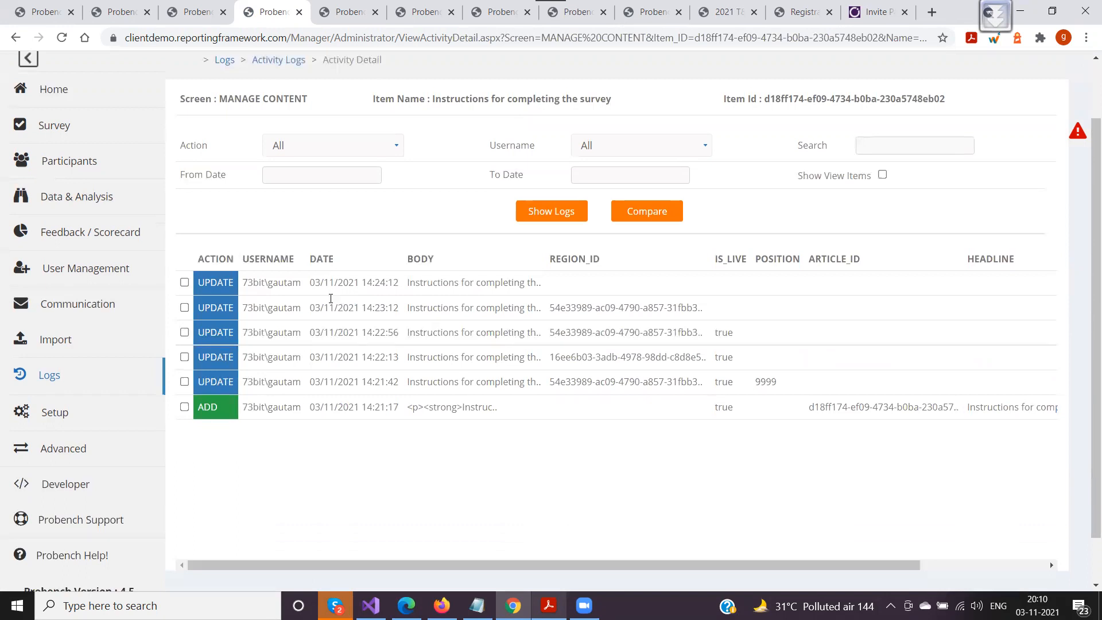
mouse_move(686, 564)
mouse_down()
mouse_move(812, 563)
mouse_move(686, 563)
mouse_up()
click(184, 307)
click(184, 282)
click(645, 212)
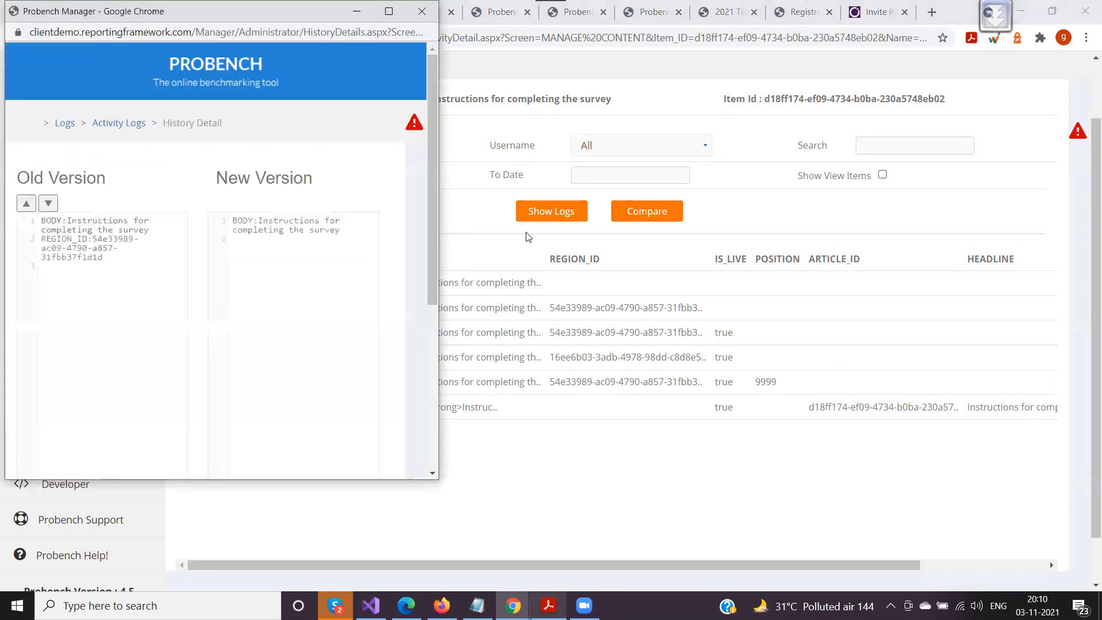
drag(99, 256, 38, 242)
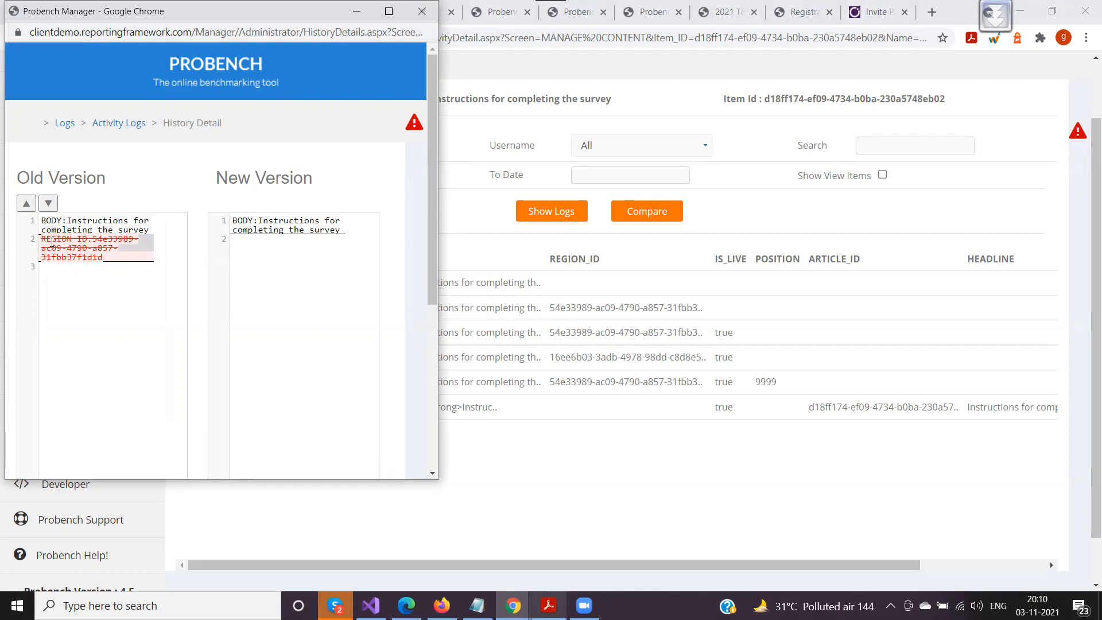
click(422, 12)
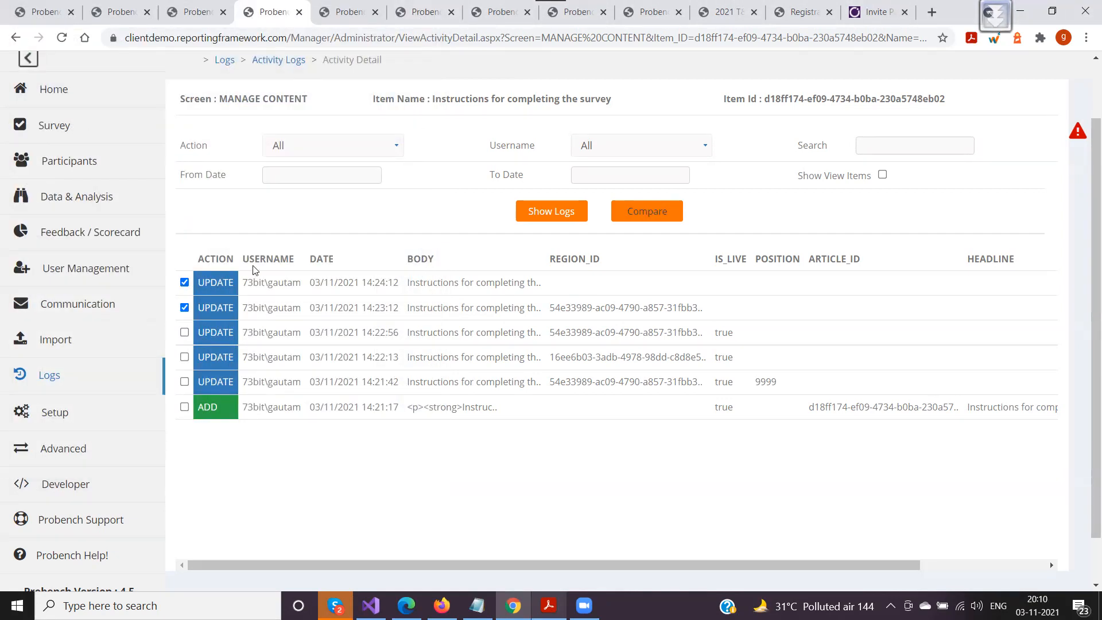
Compare the 14:22:56 update against the 14:23:12 update
click(184, 282)
click(184, 333)
click(624, 218)
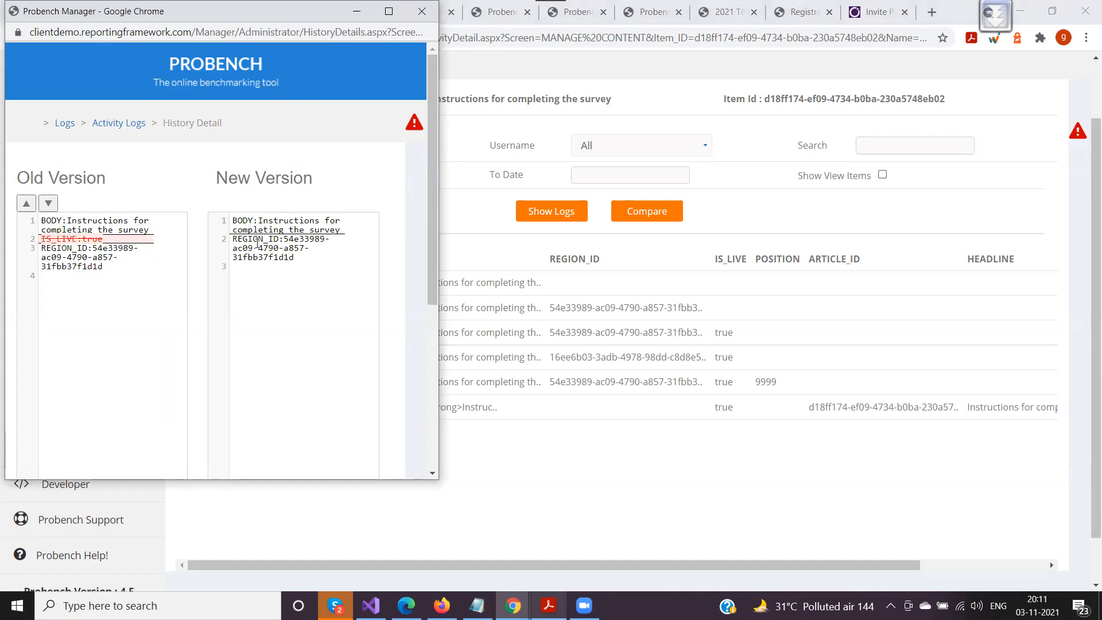
click(421, 11)
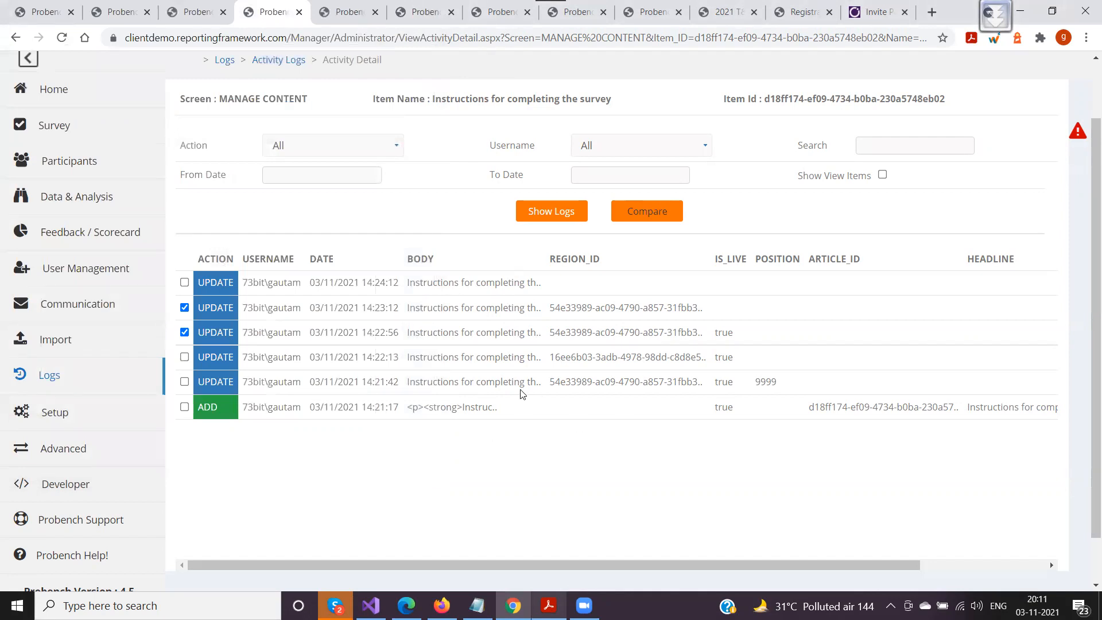
click(635, 150)
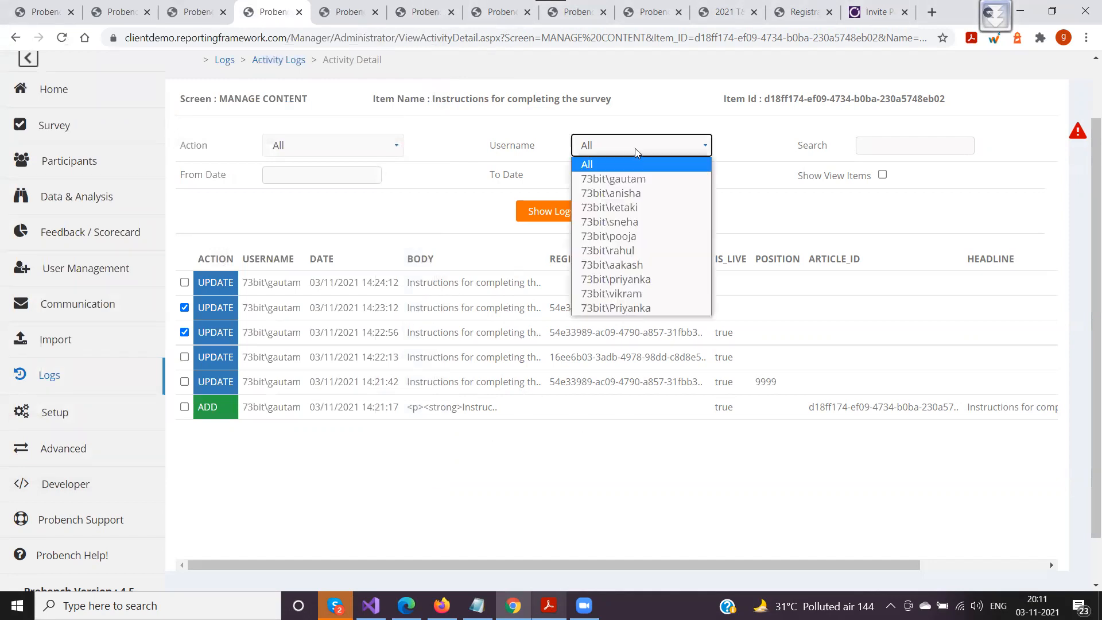
Filter the activity detail by two different usernames in turn
click(617, 208)
click(526, 212)
click(655, 223)
click(614, 248)
click(548, 285)
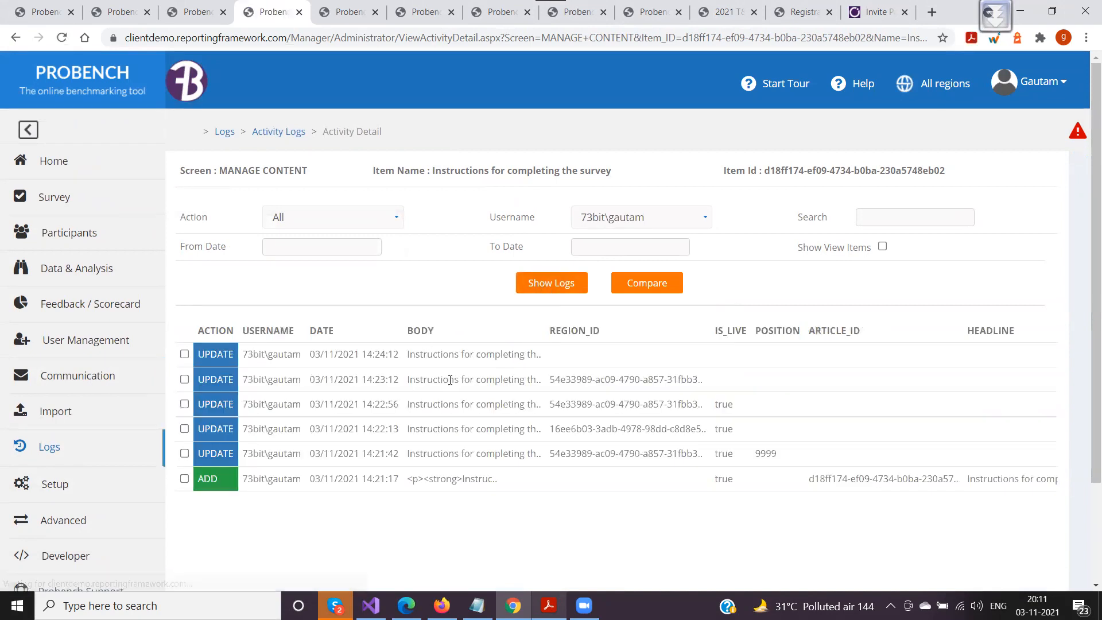
scroll(257, 345, down, 3)
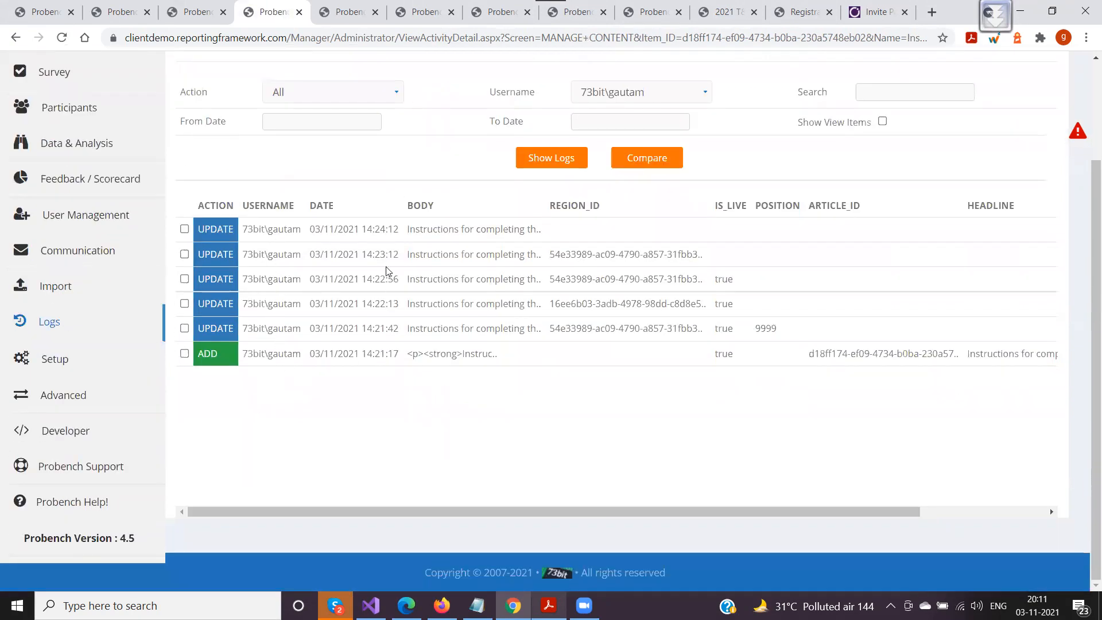
scroll(873, 250, up, 2)
scroll(873, 250, up, 2)
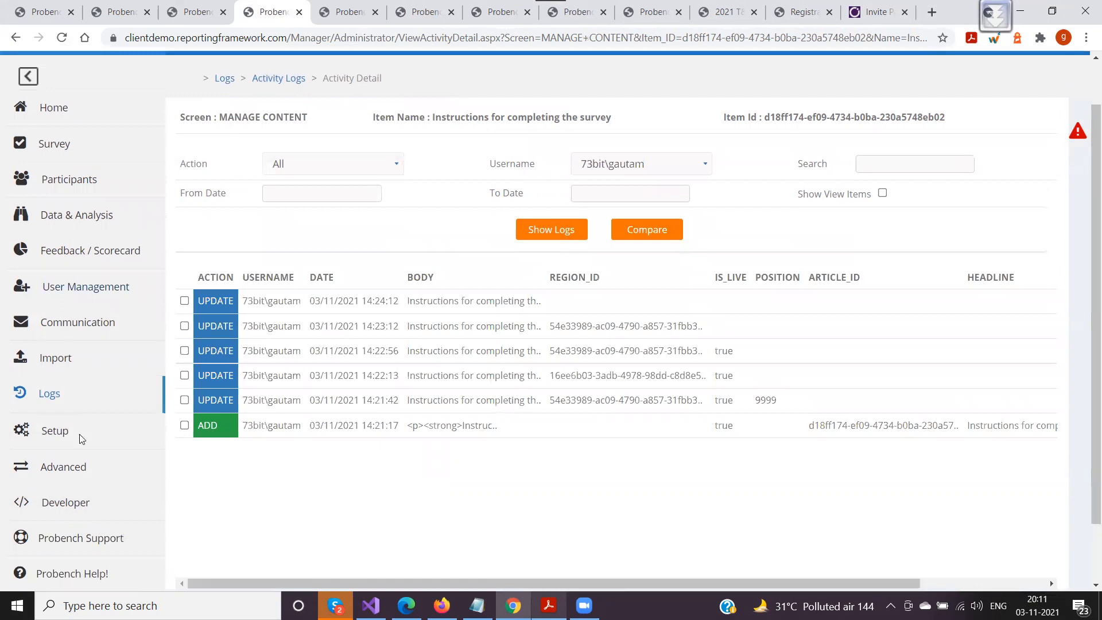
Go back to Activity Logs and get the history for the PARTICIPANT FIELDS screen
click(15, 38)
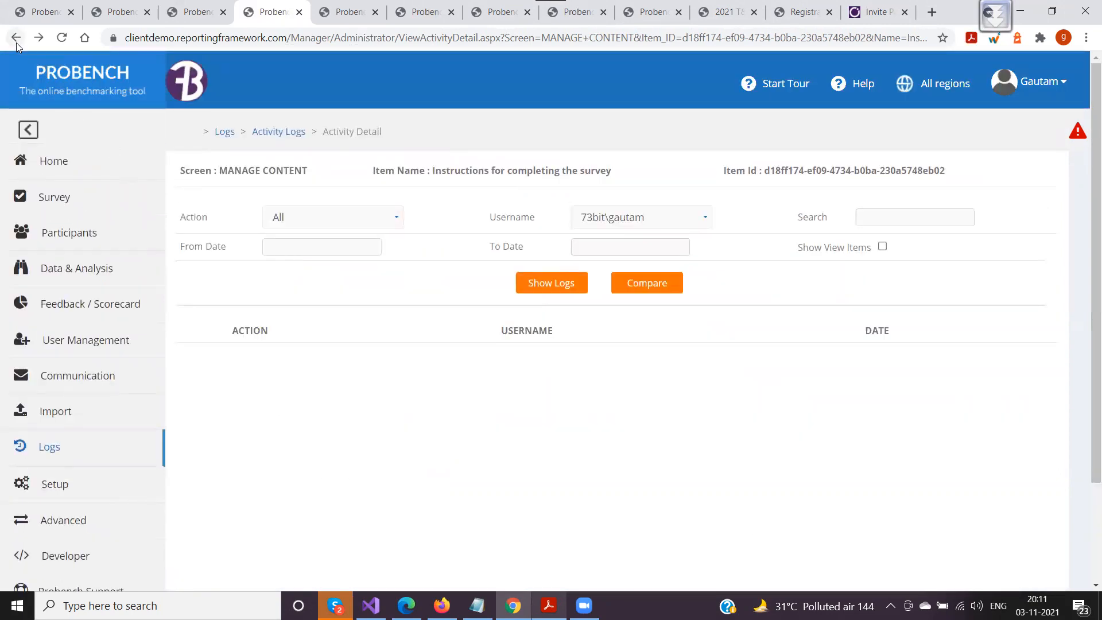
click(16, 42)
click(16, 43)
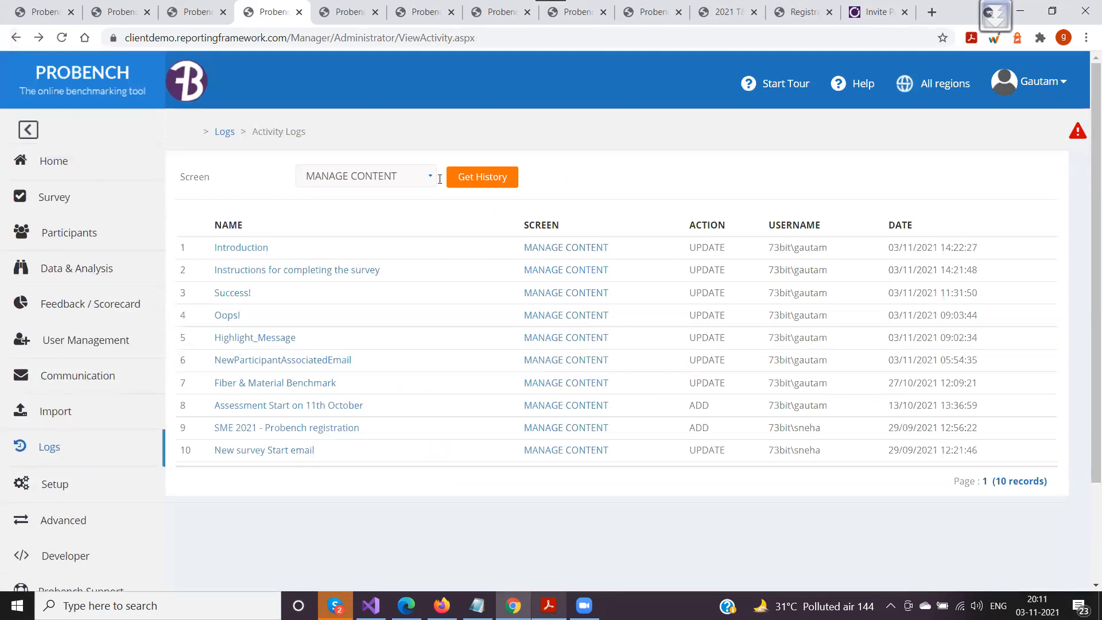
click(385, 179)
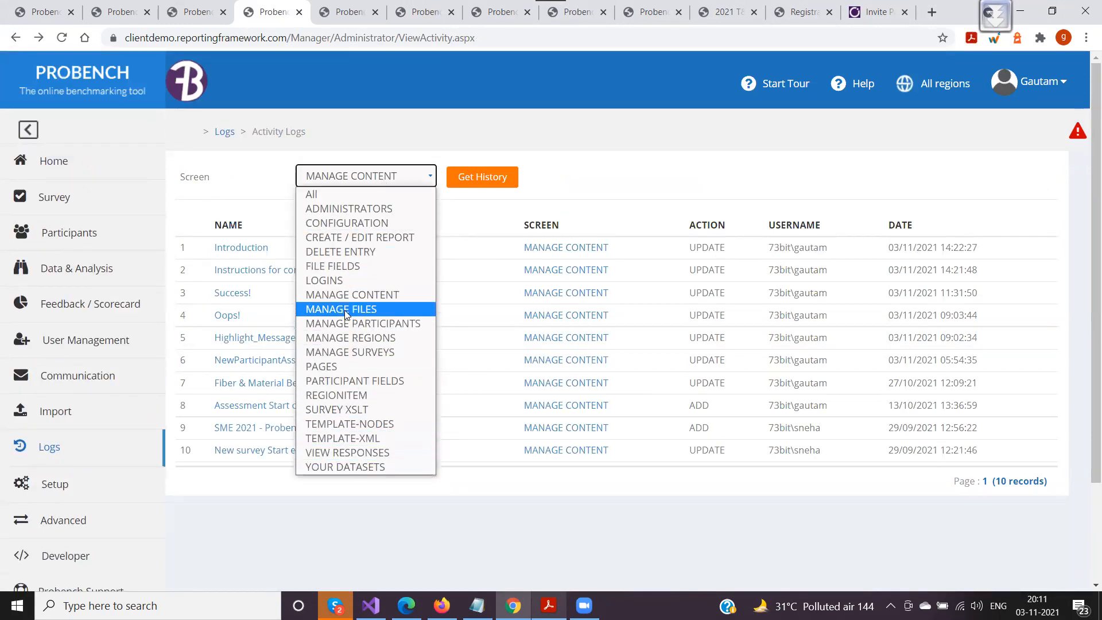
click(362, 380)
click(473, 187)
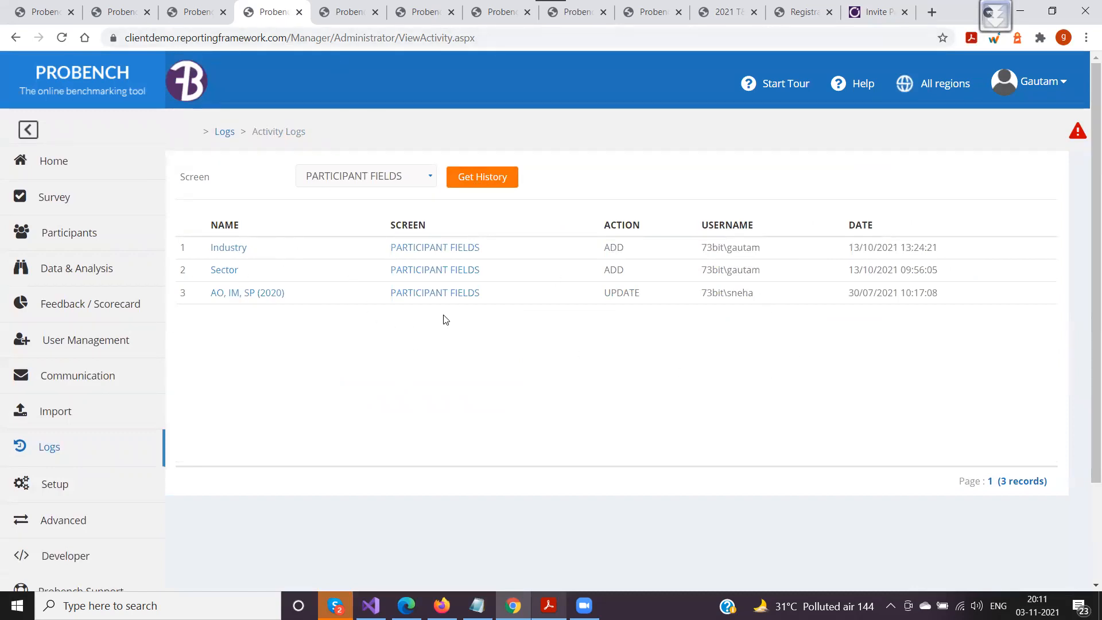
Review the three PARTICIPANT FIELDS records, including the Industry and Sector additions
drag(753, 271, 707, 247)
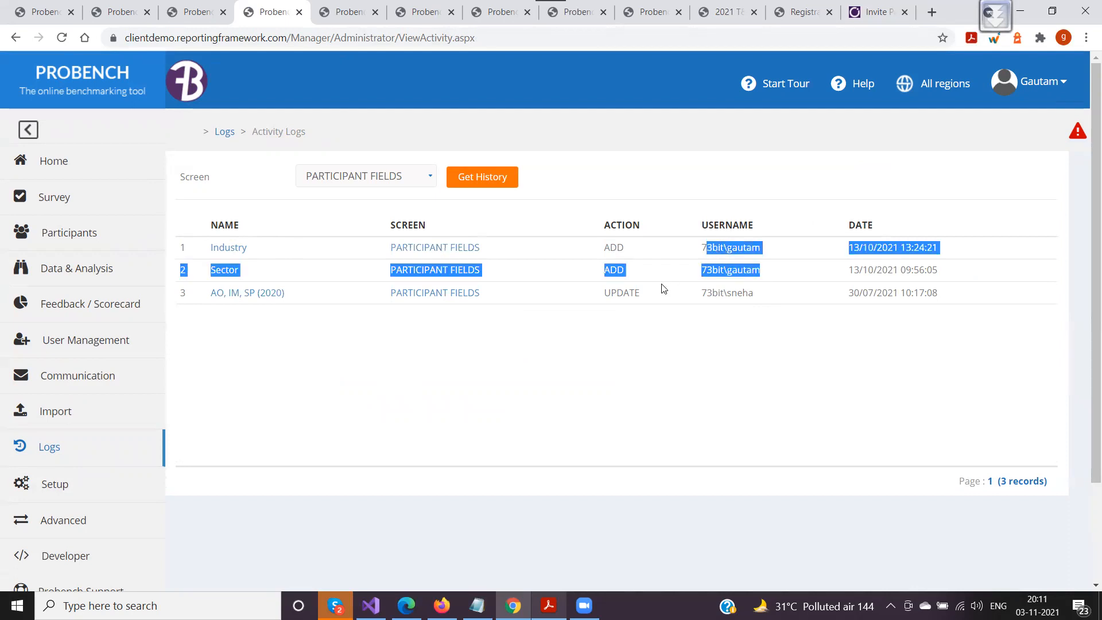
click(660, 287)
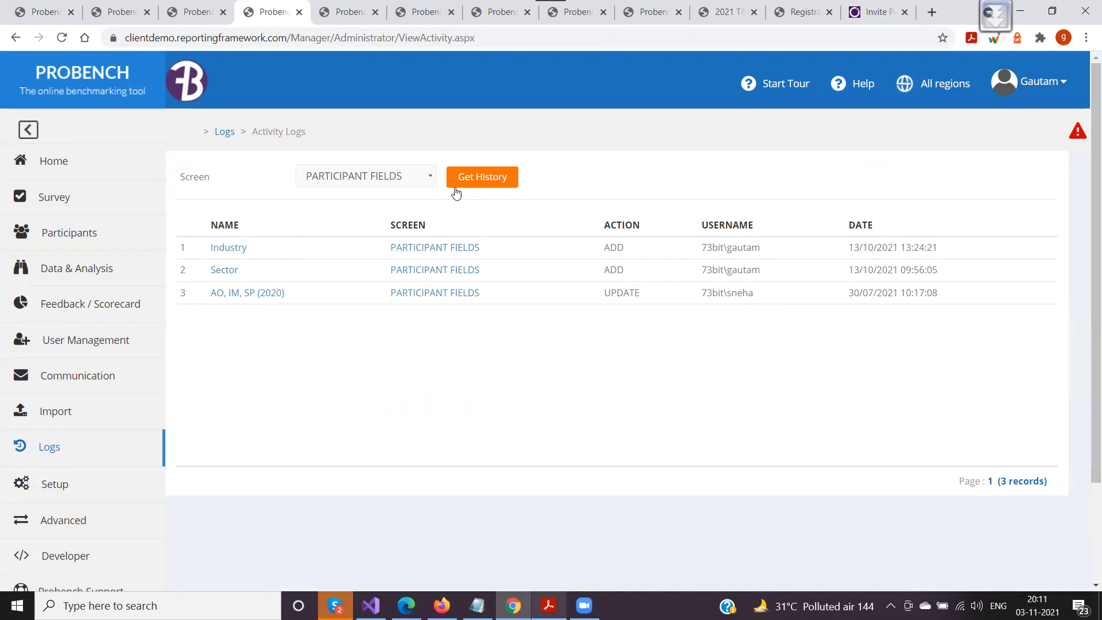
click(365, 177)
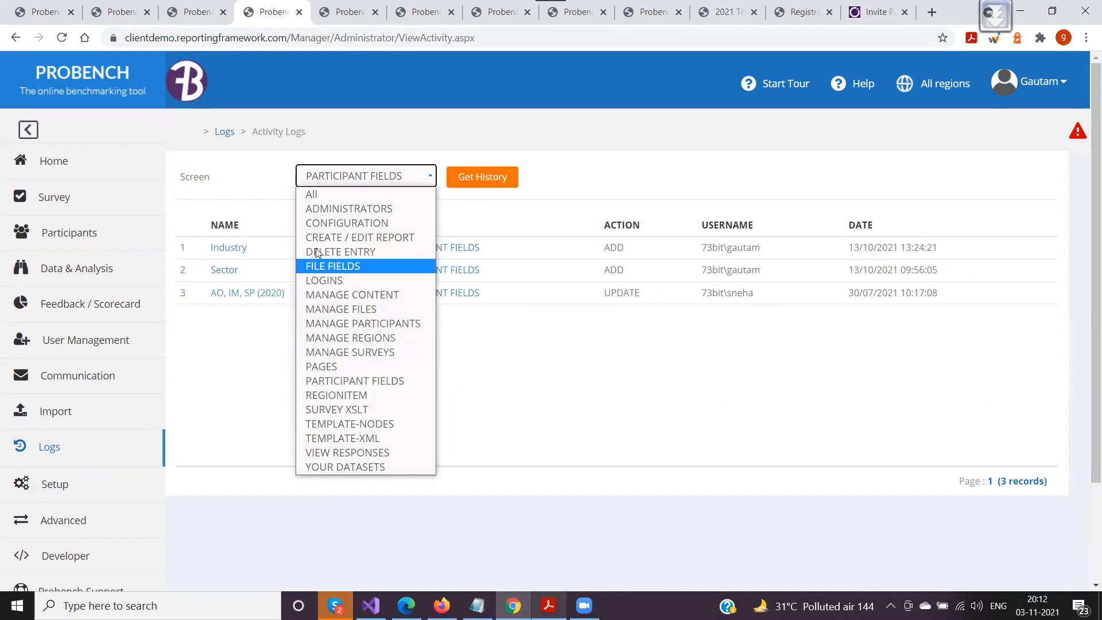
click(522, 217)
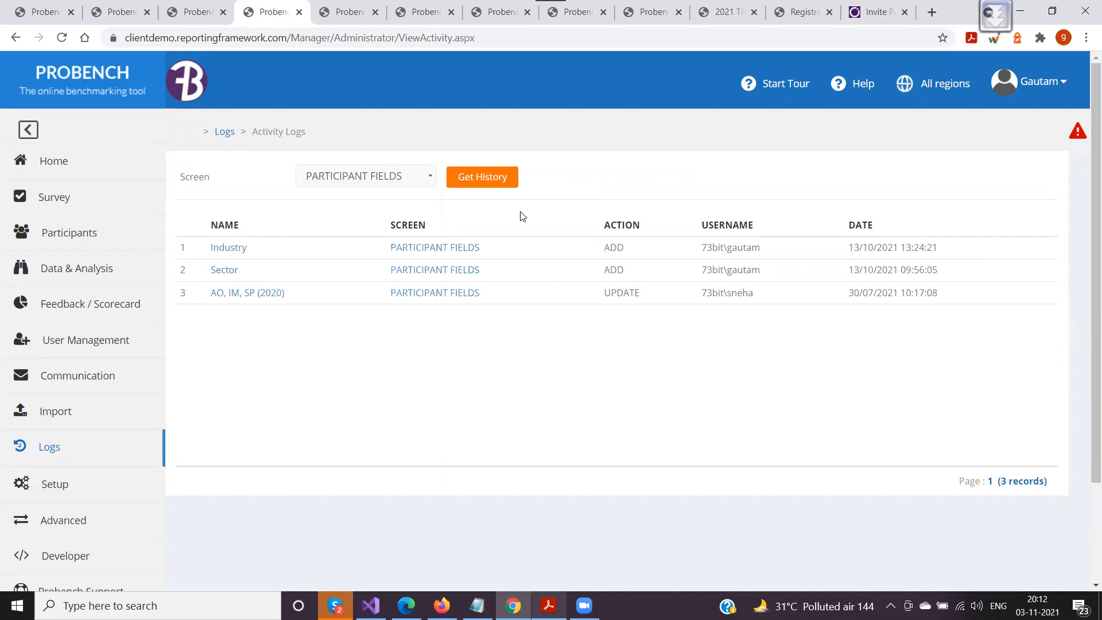
Open the Industry field's detail: one ADD entry, a DROPDOWN with options IT|Healthcare
click(237, 248)
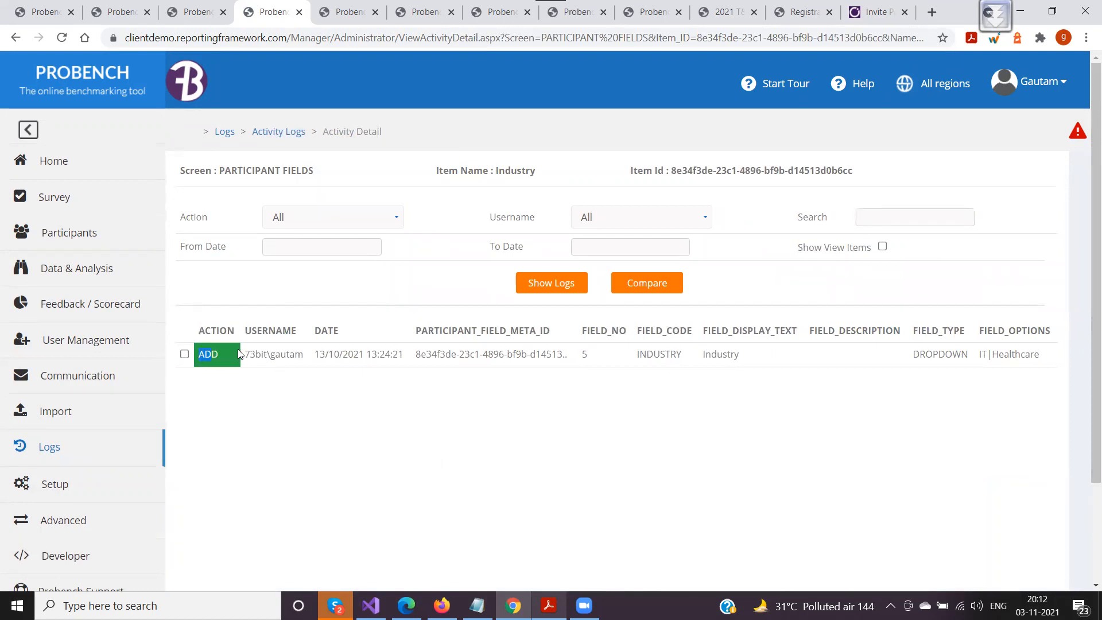
click(377, 221)
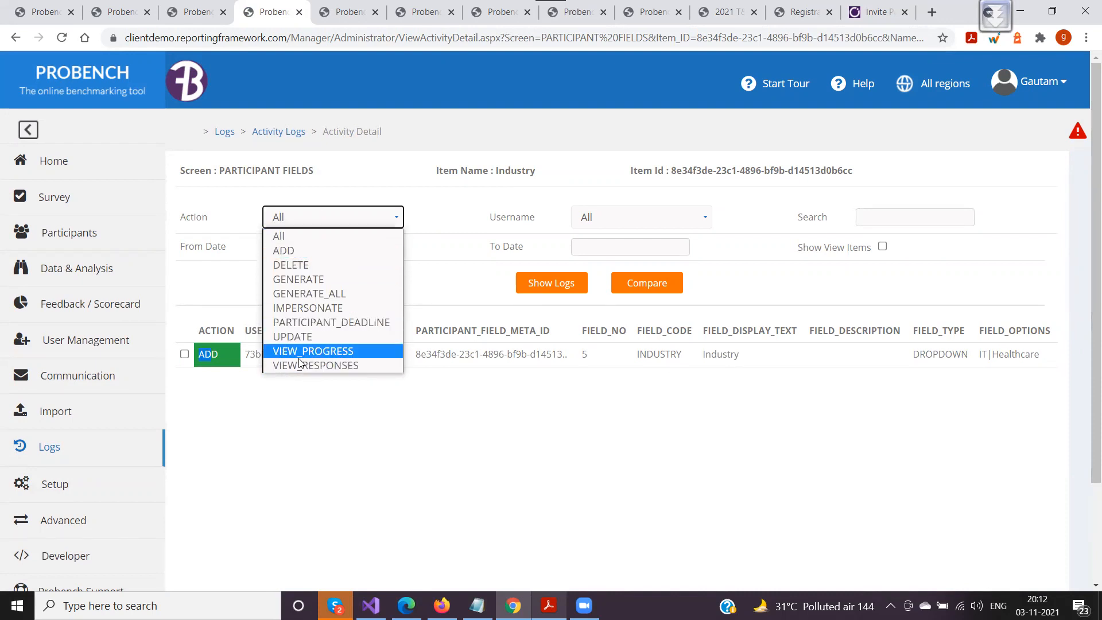
click(333, 400)
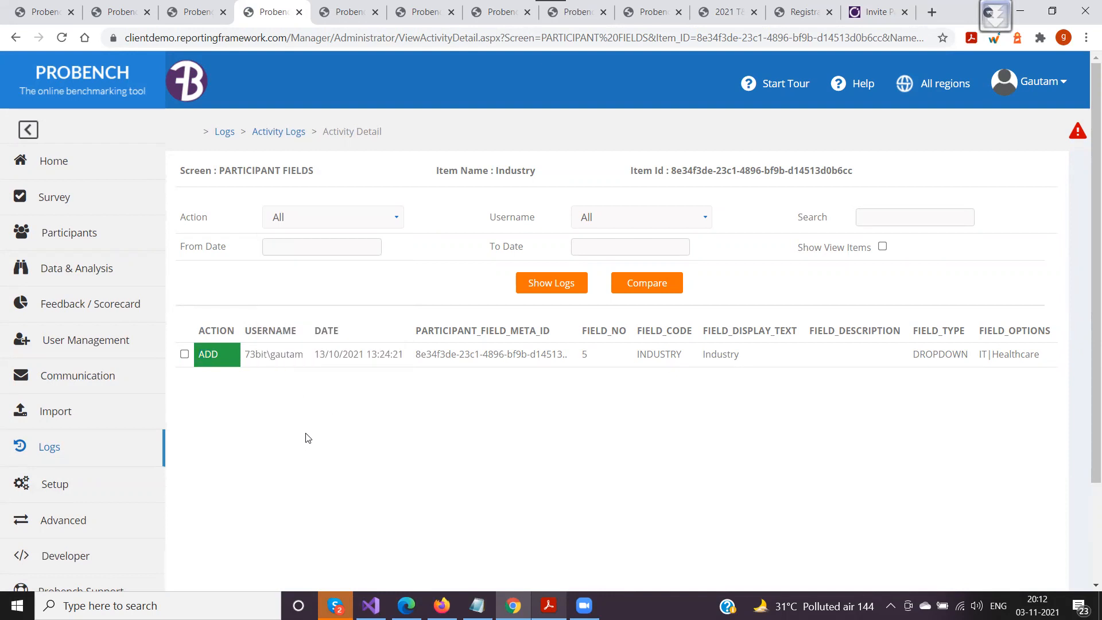
click(104, 456)
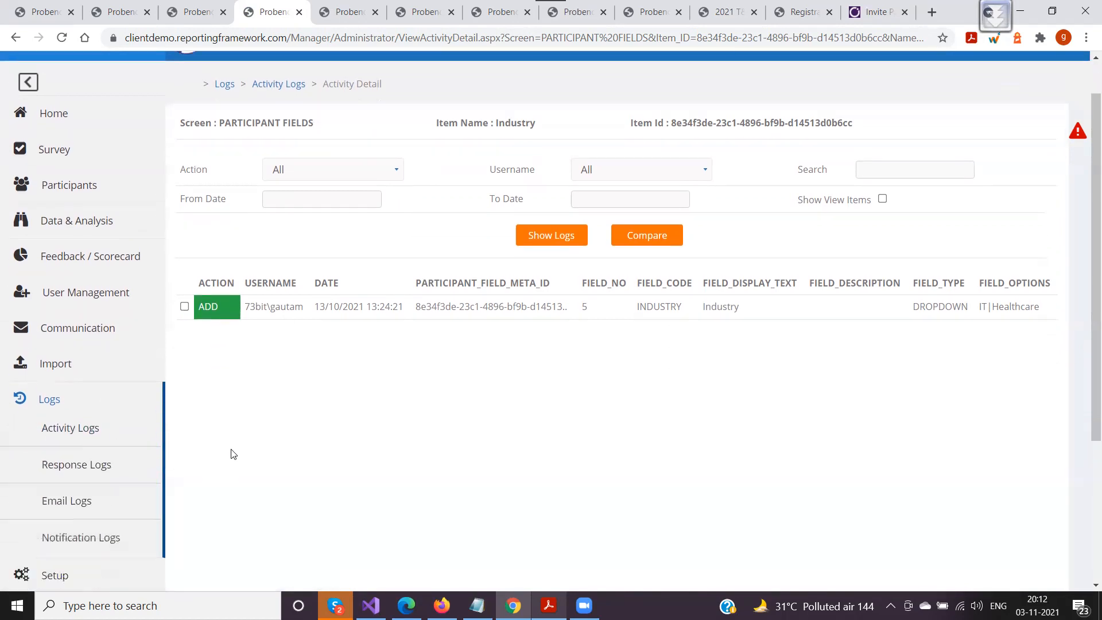
Open Response Logs and show logs for survey 2021 T&P and participant 73bit Test Company
scroll(229, 453, down, 2)
click(73, 374)
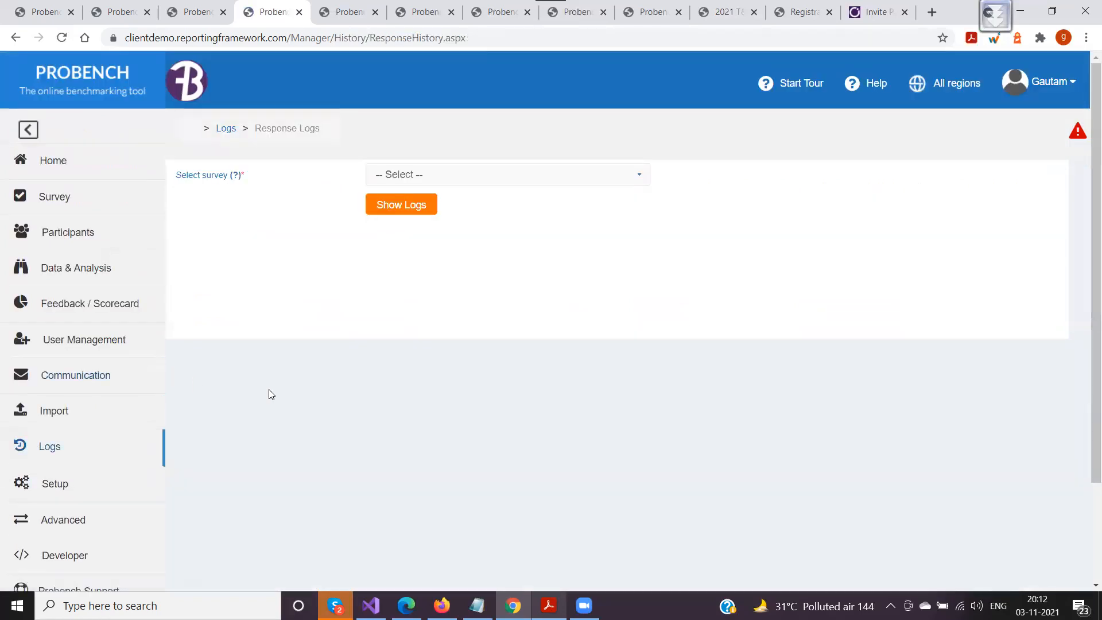
click(417, 175)
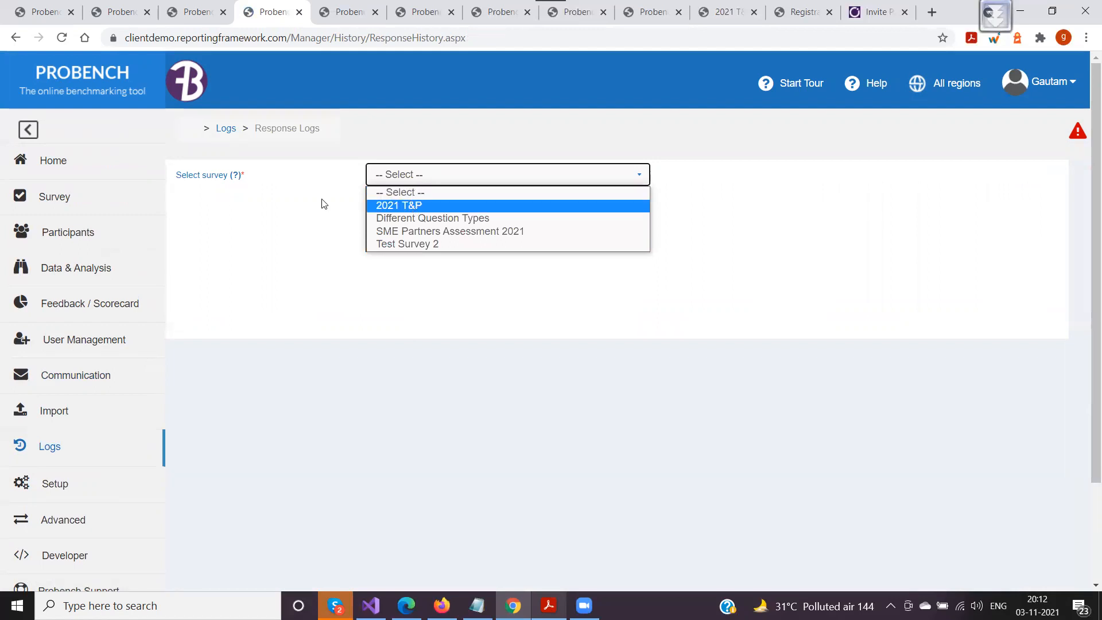
click(279, 199)
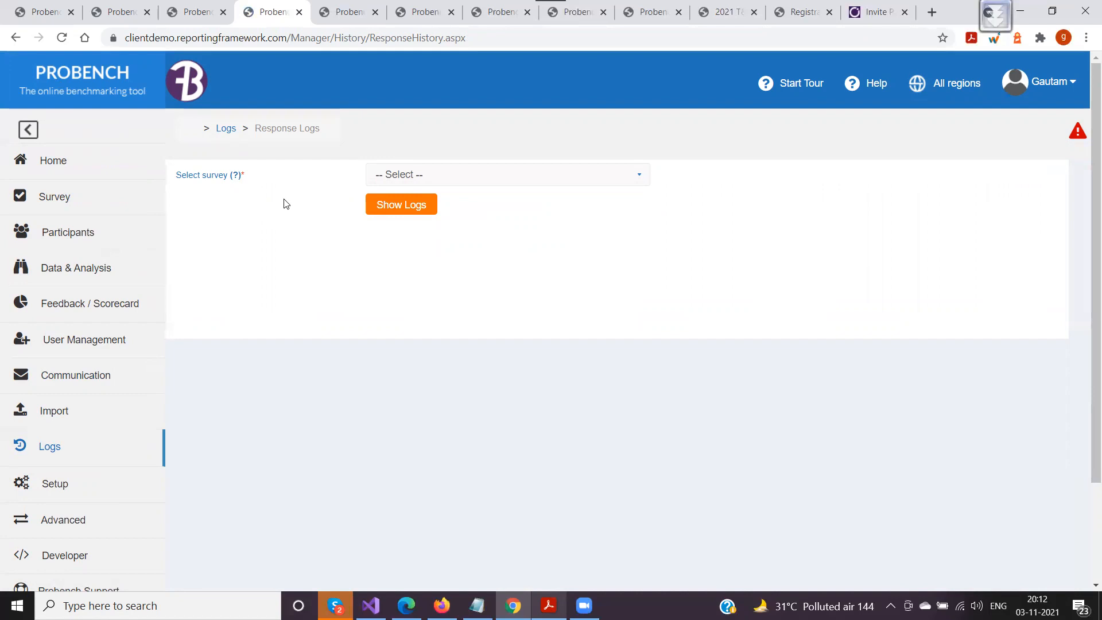
click(382, 175)
click(383, 204)
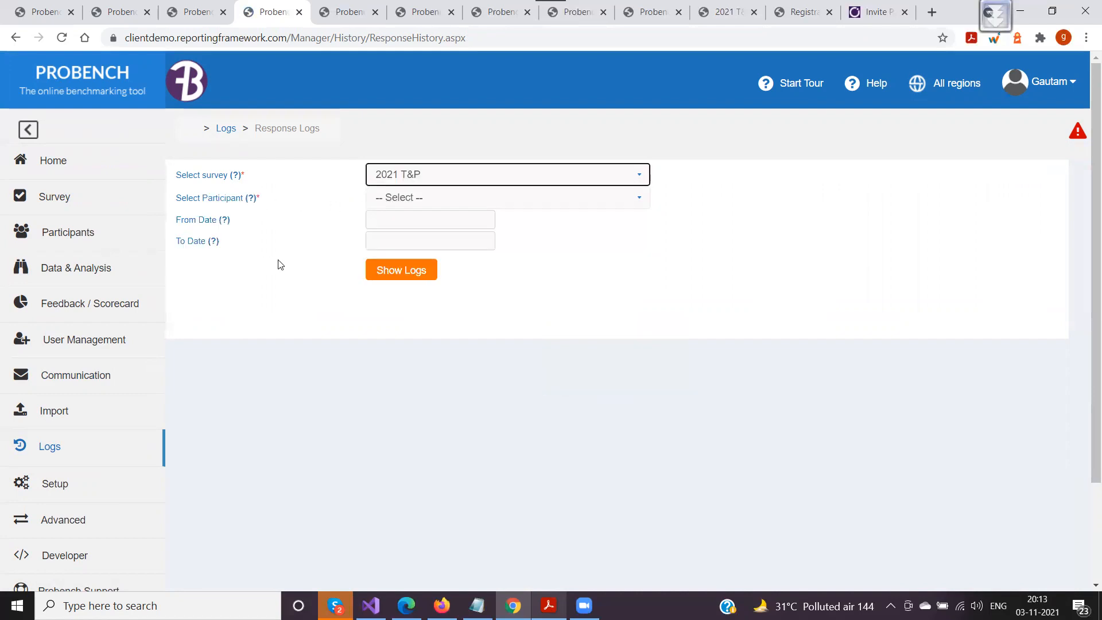
click(405, 198)
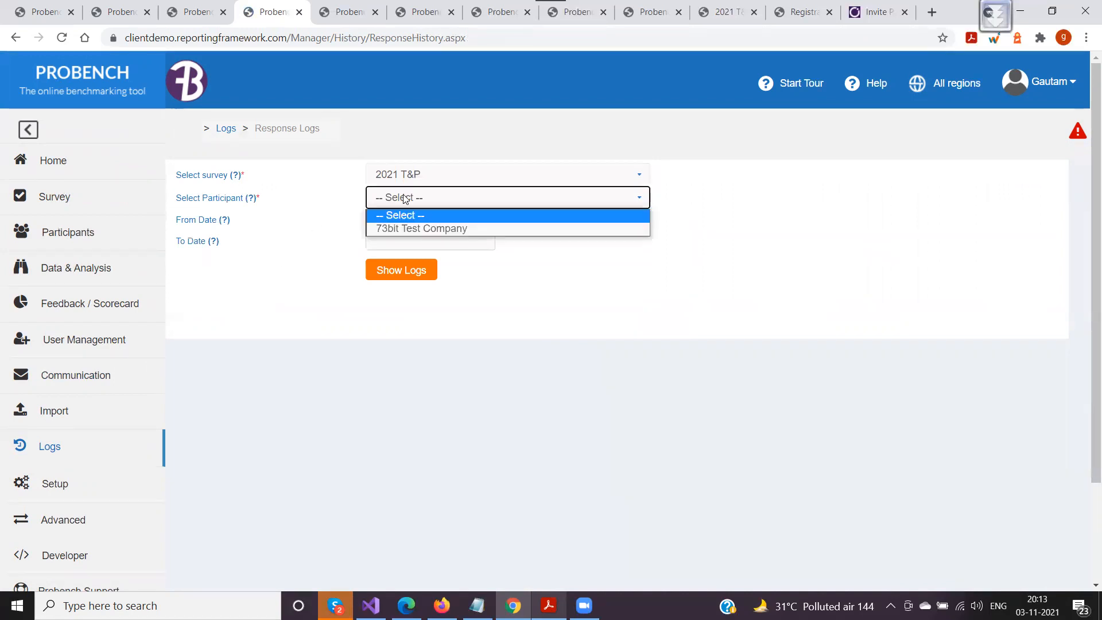
click(404, 229)
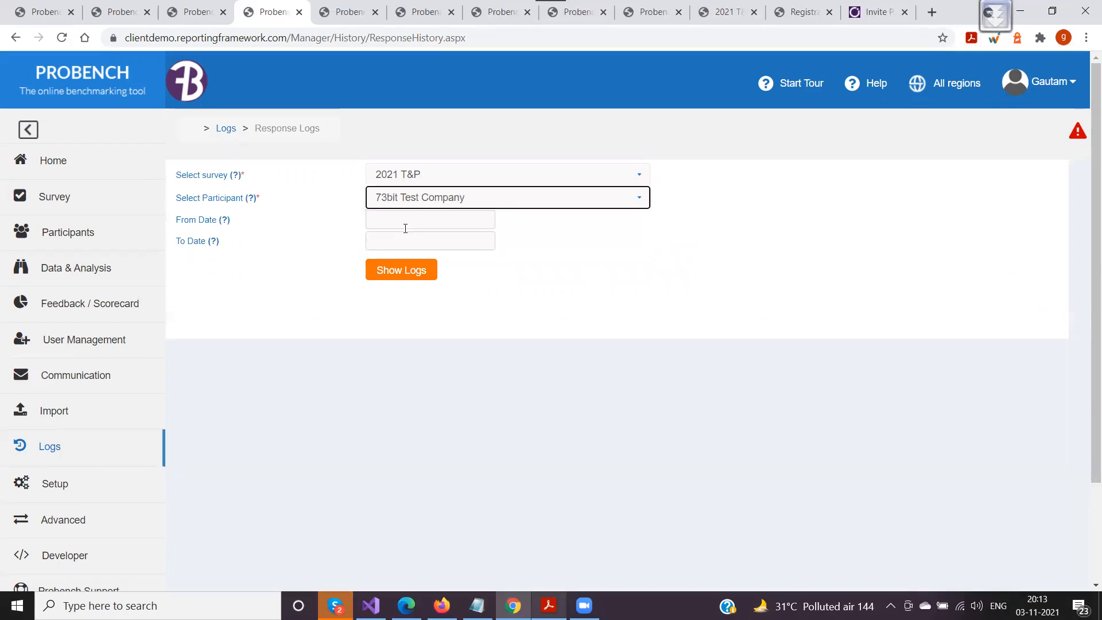
click(389, 275)
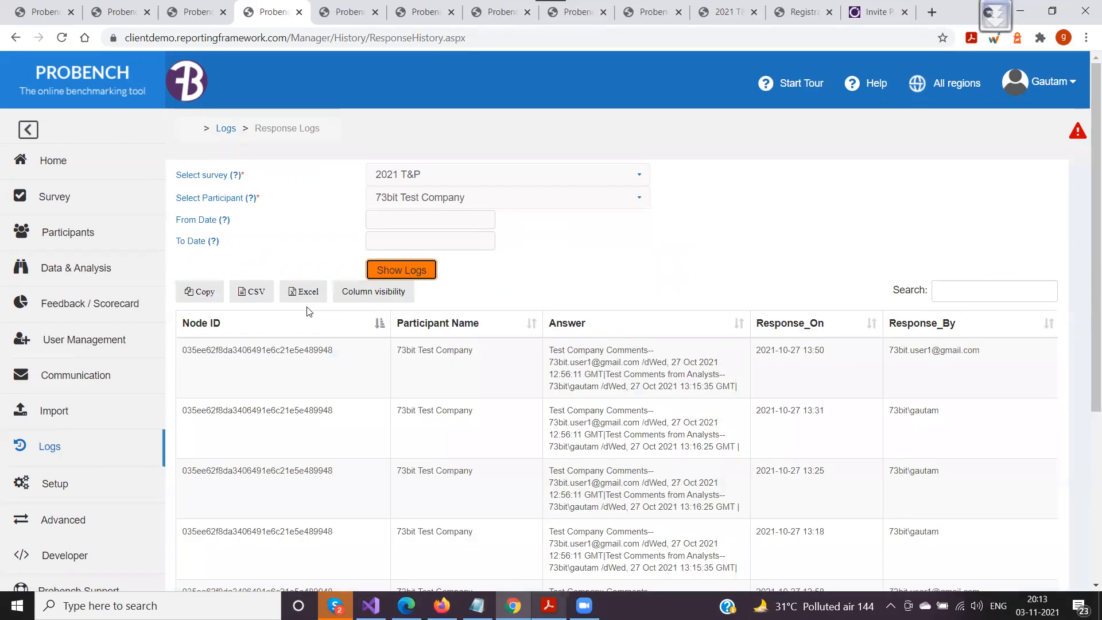
Review the first page of the 29 response logs: node IDs, answers and timestamps
scroll(308, 310, down, 2)
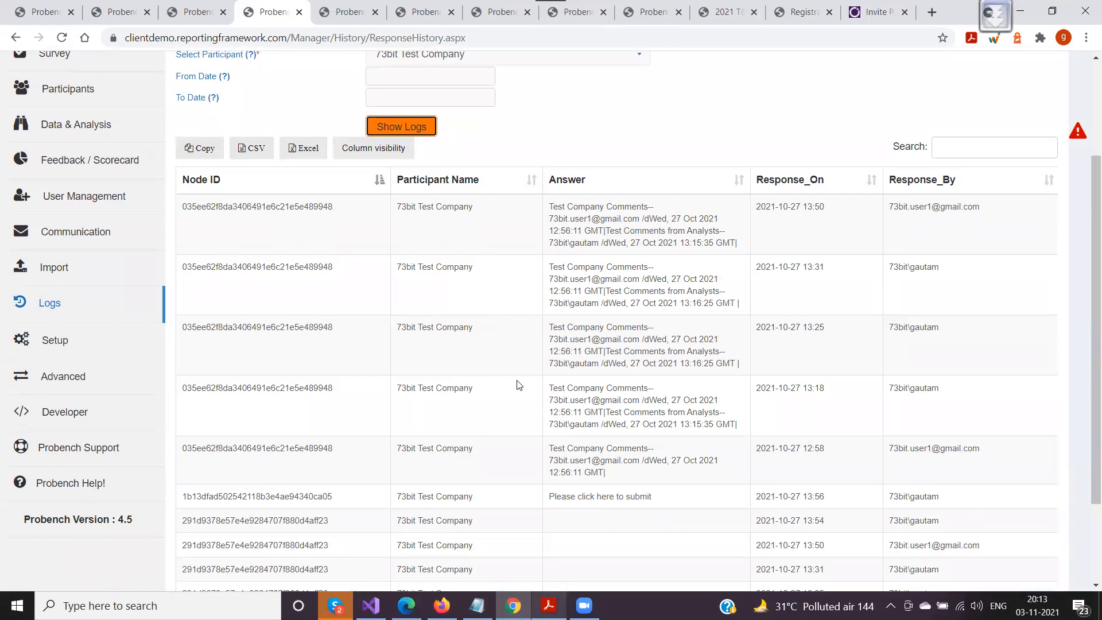
drag(339, 208, 163, 211)
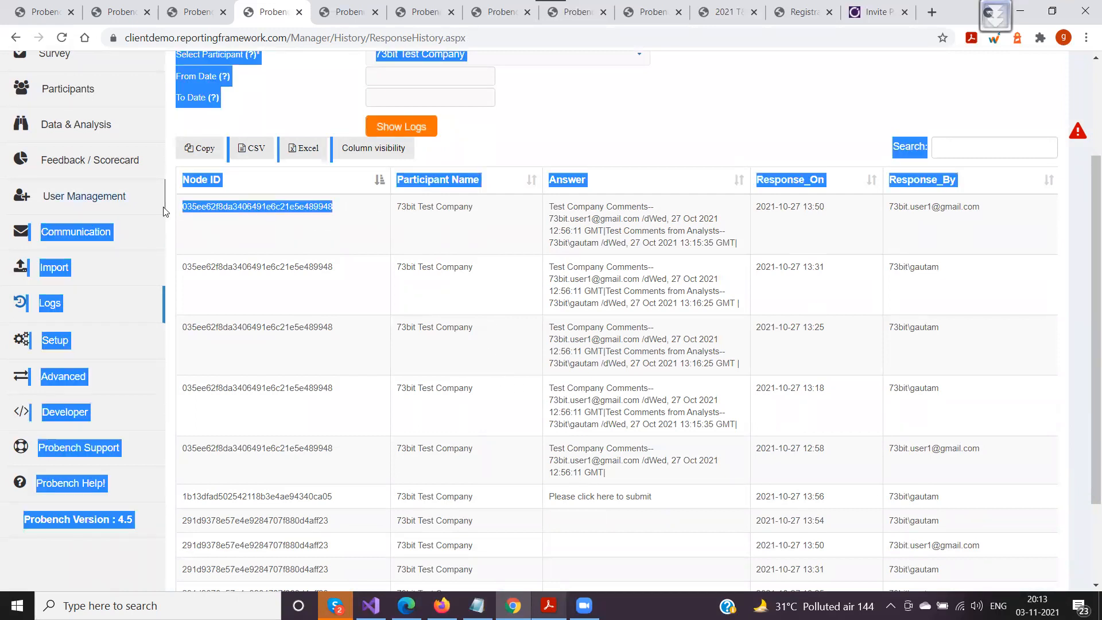
drag(548, 205, 732, 263)
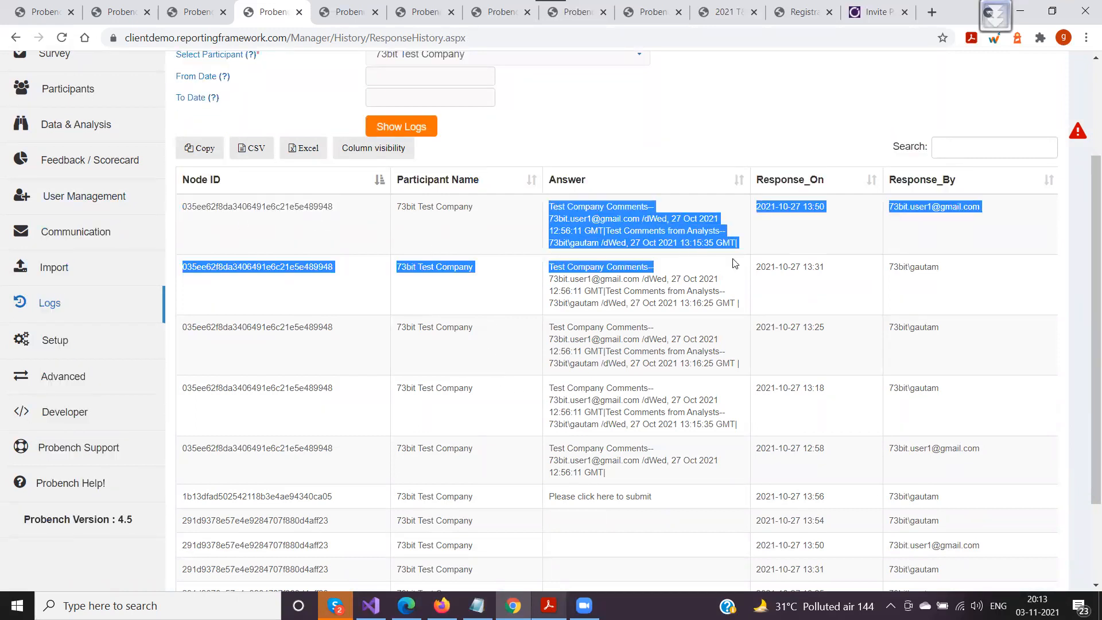
click(689, 241)
mouse_move(549, 268)
mouse_down()
mouse_move(739, 312)
mouse_move(792, 312)
mouse_move(731, 287)
mouse_move(567, 262)
mouse_up()
click(796, 310)
scroll(728, 375, down, 2)
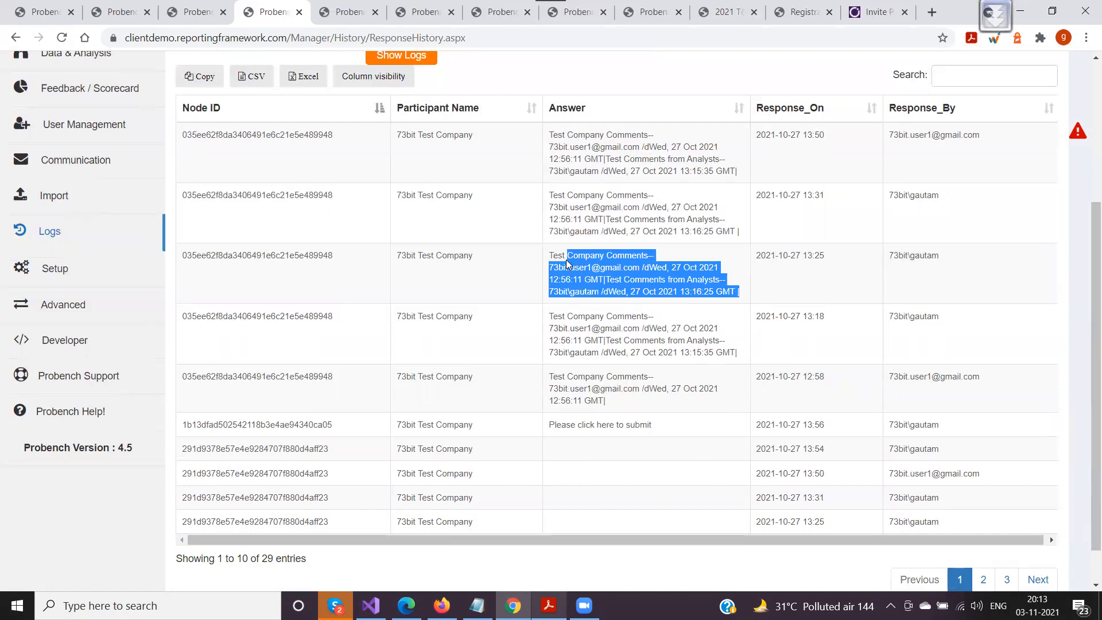
mouse_move(833, 260)
mouse_down()
mouse_move(749, 261)
mouse_move(830, 259)
mouse_up()
click(786, 276)
click(815, 281)
drag(739, 293, 548, 253)
scroll(393, 331, down, 1)
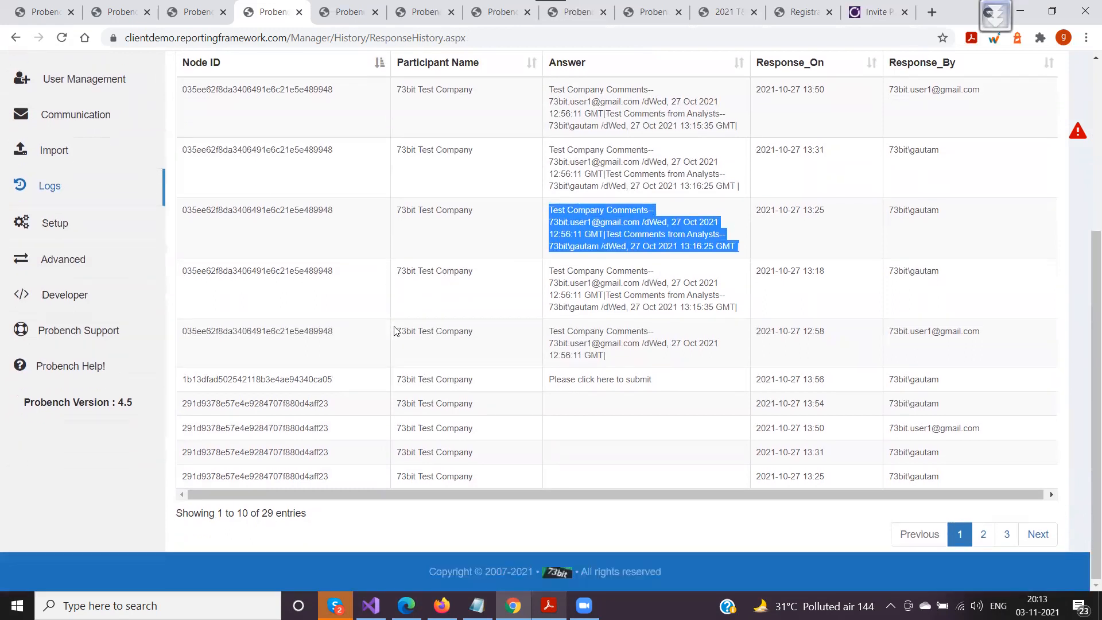
Check the second page of response logs, then switch to the Manage Participants tab
click(983, 534)
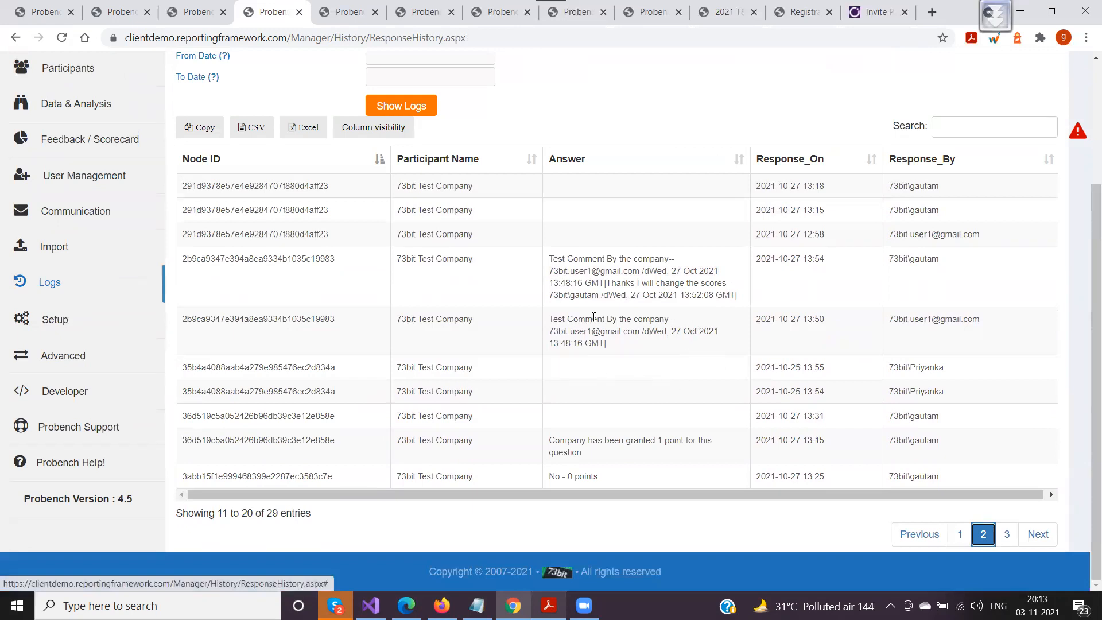
drag(953, 371, 888, 368)
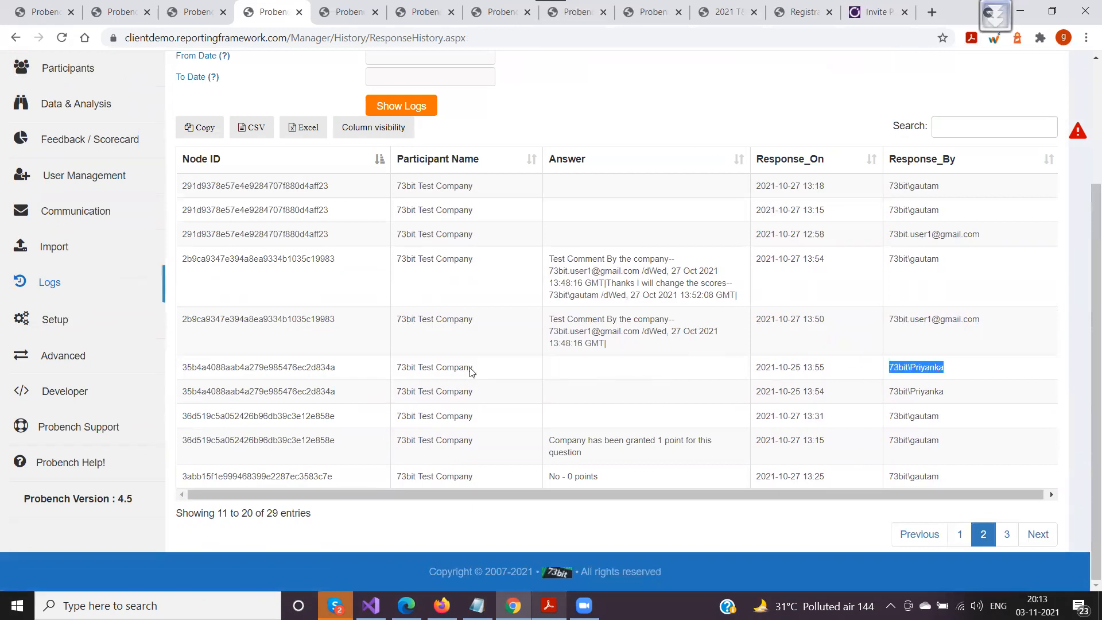
click(572, 369)
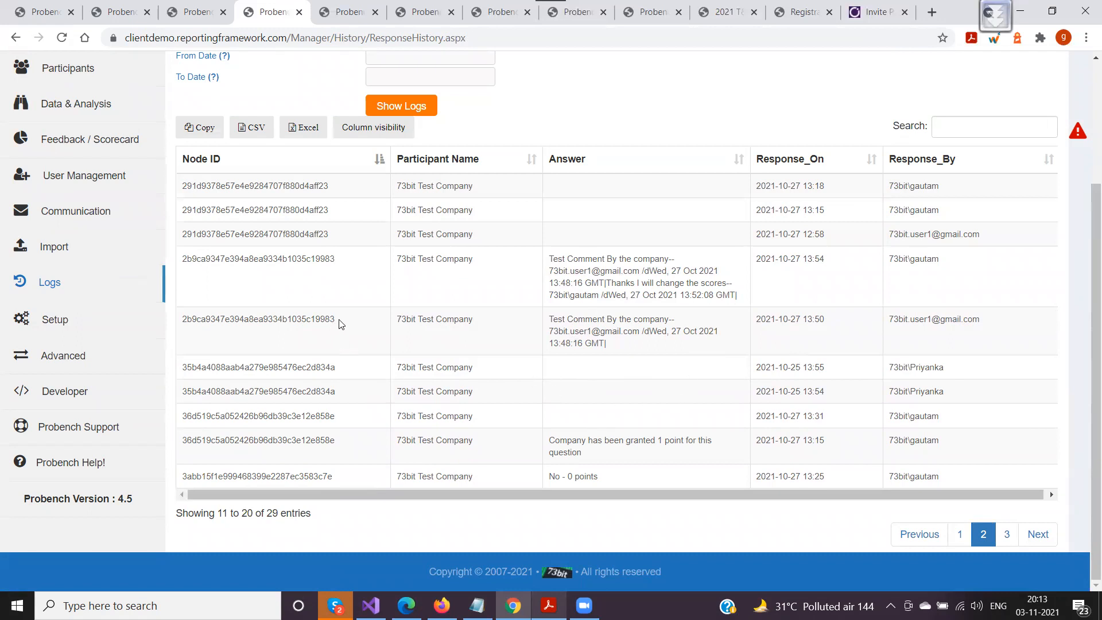
click(651, 21)
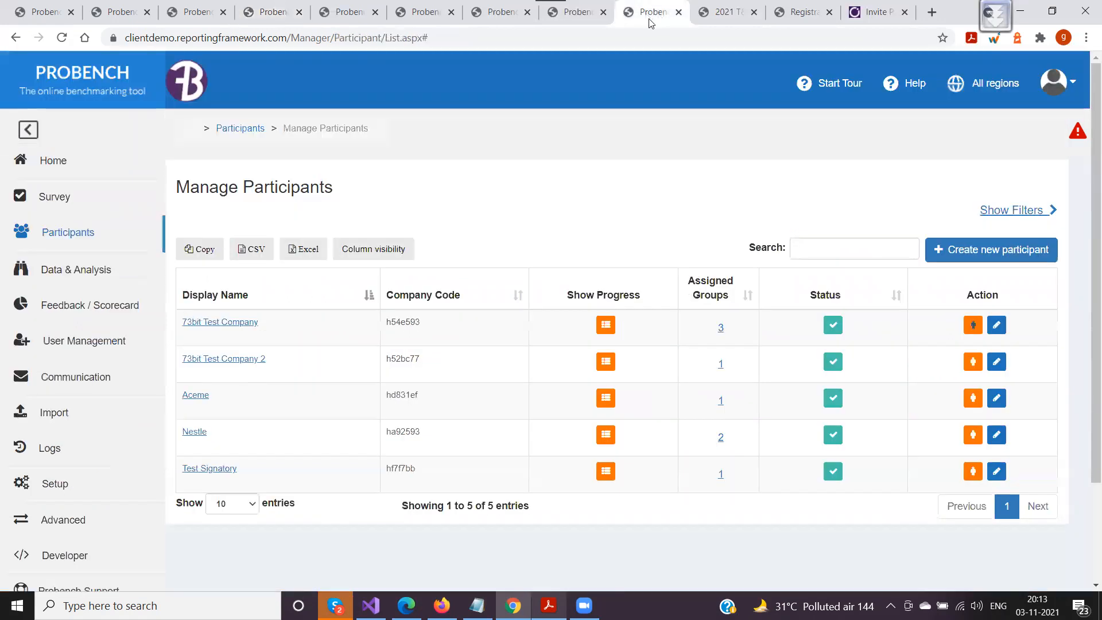
In the template editor, expand section 2a, IF_NO_TRADING, RESPONSE and IF_PRODUCER conditions
click(568, 16)
click(207, 198)
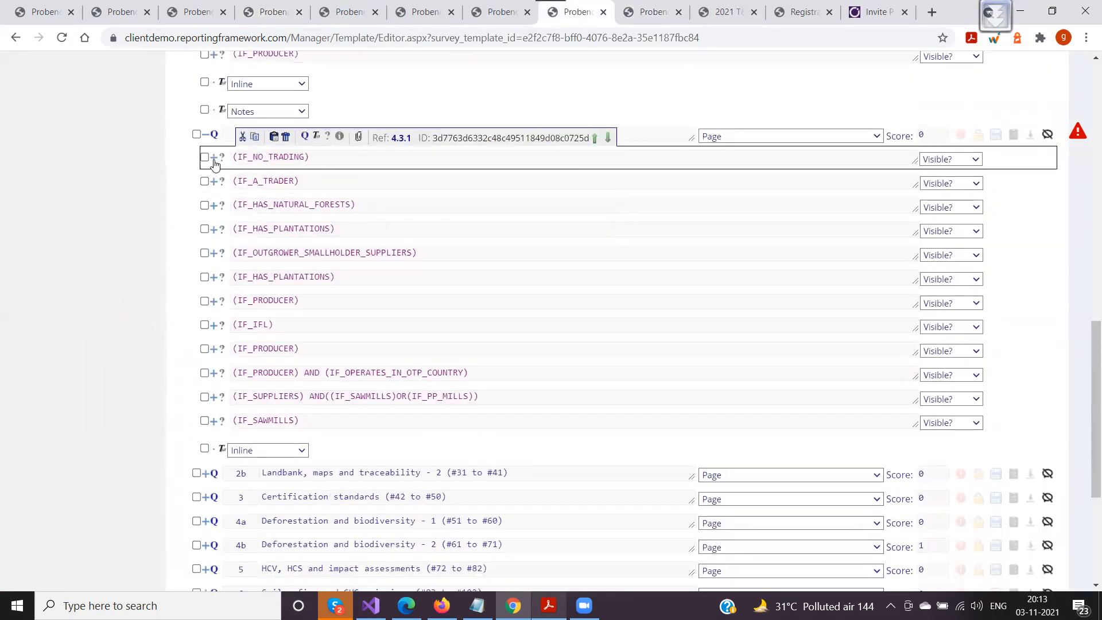
click(213, 161)
scroll(255, 202, up, 5)
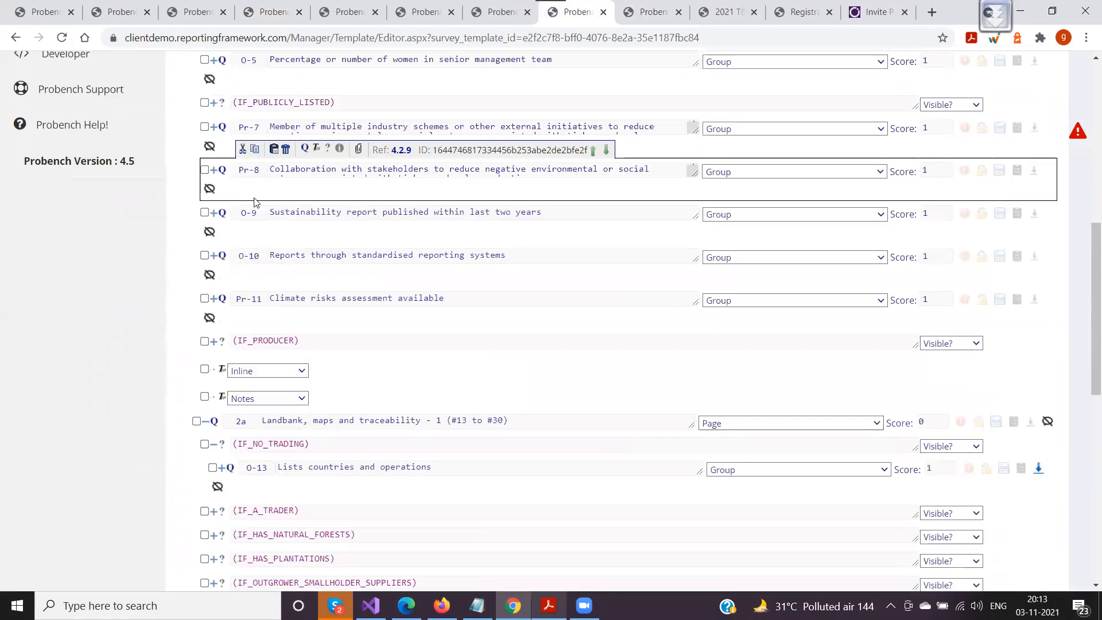
scroll(256, 202, up, 8)
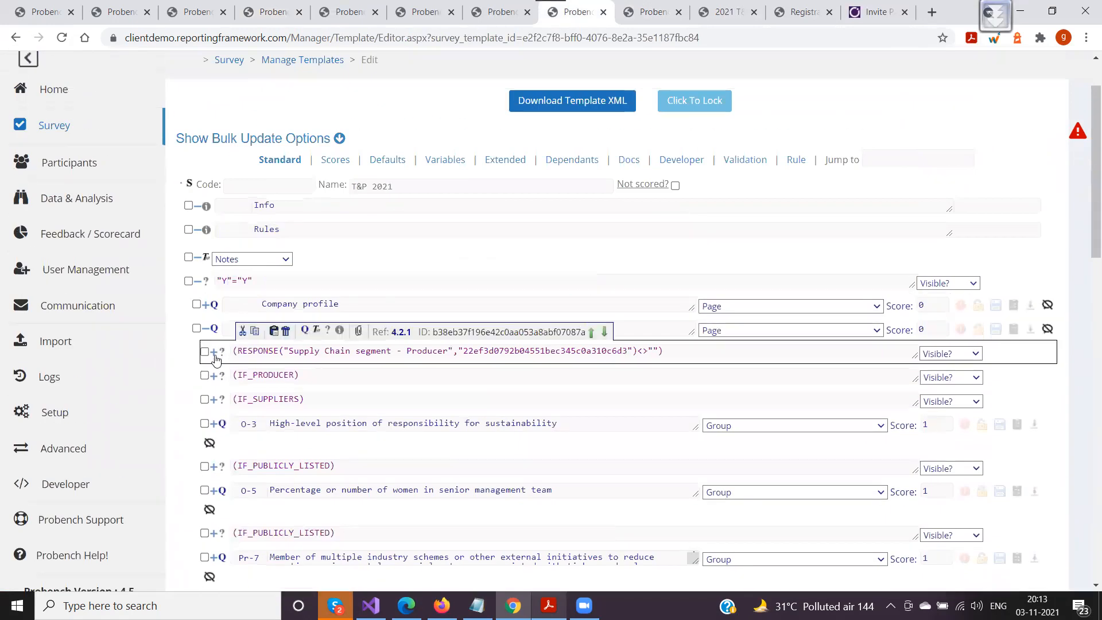
click(215, 354)
click(211, 421)
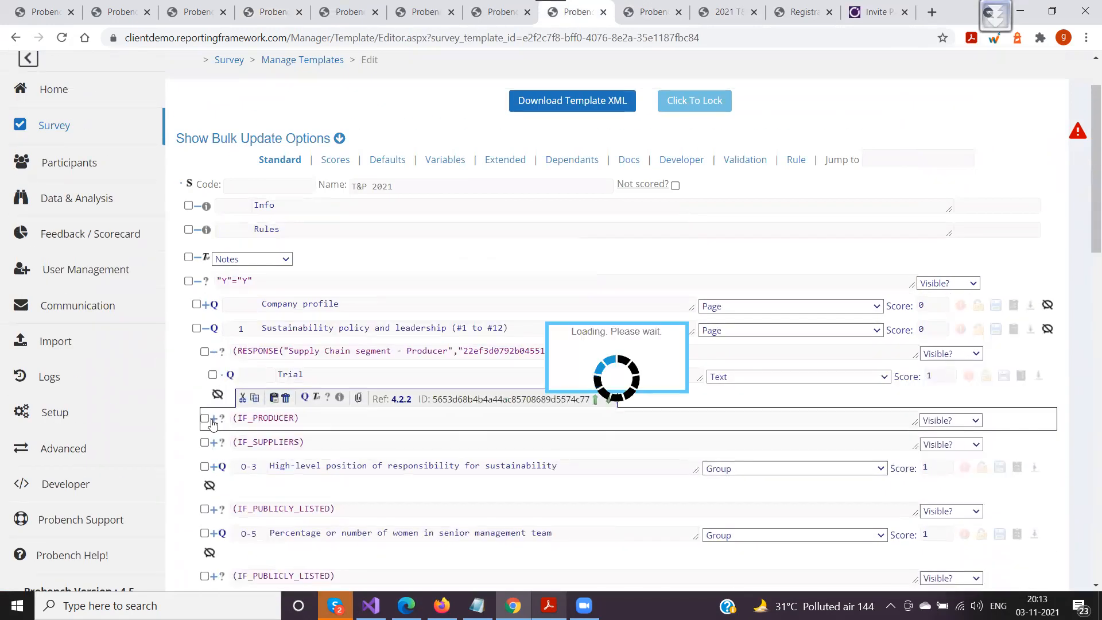
Expand question 0-3 down to Assessment (Yes 1, Partial 0.5, No 0) and select its node ID
scroll(212, 419, down, 3)
click(216, 368)
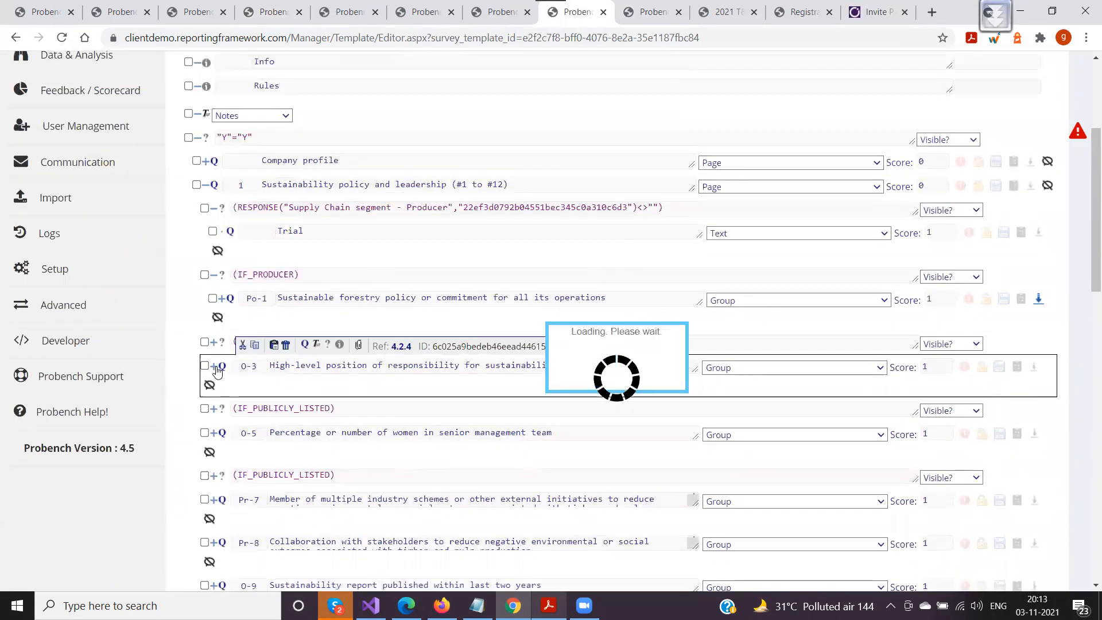
click(222, 437)
scroll(227, 405, down, 2)
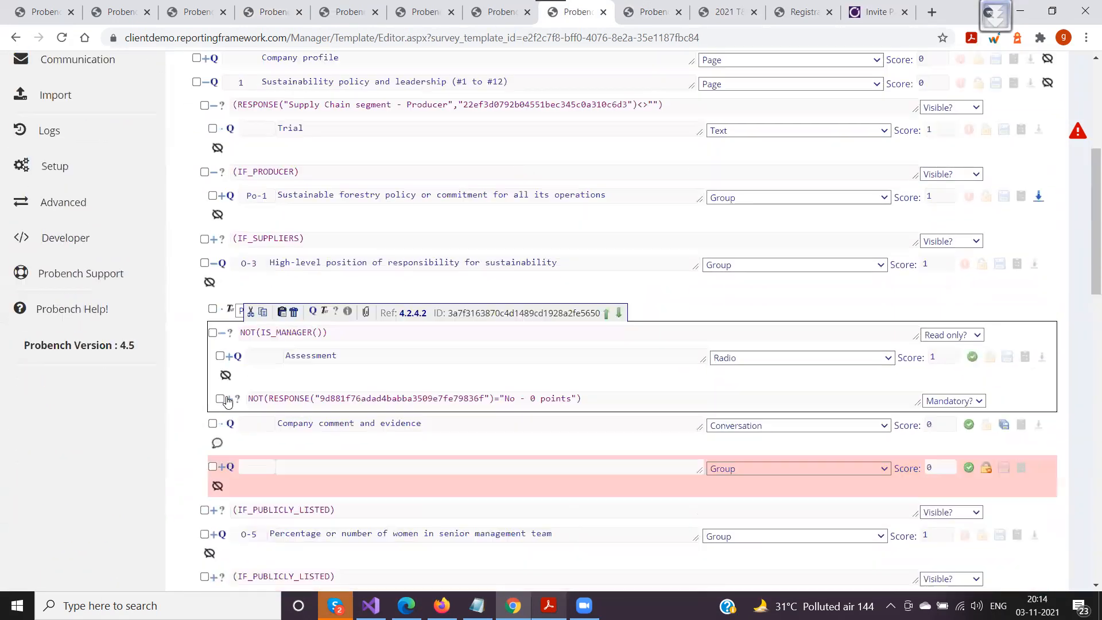
scroll(227, 401, down, 1)
click(236, 315)
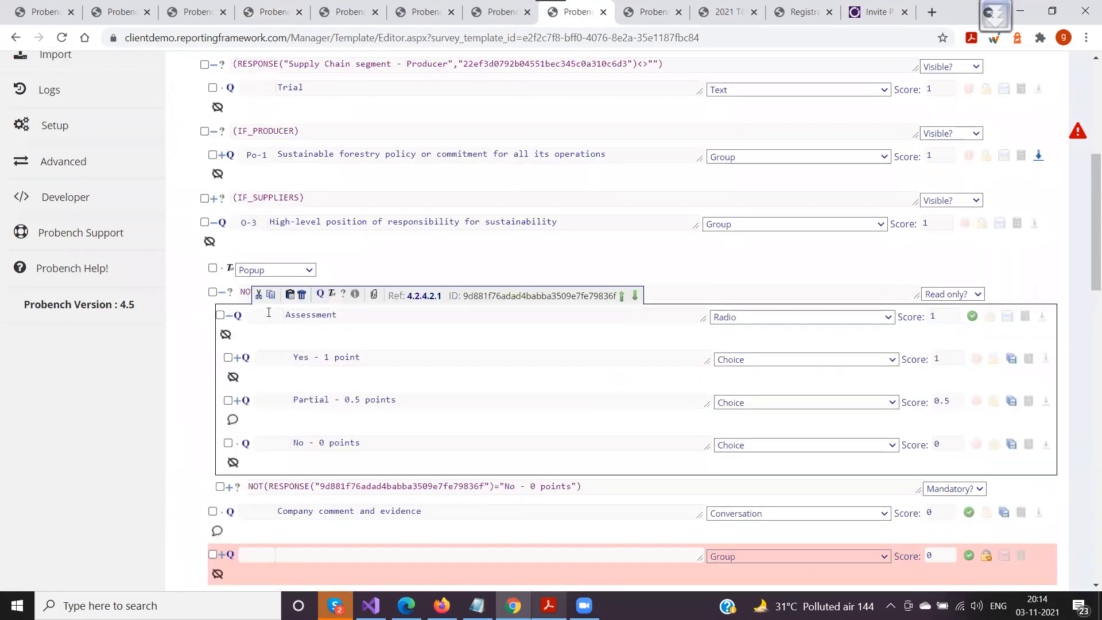
double_click(511, 294)
key(ctrl+c)
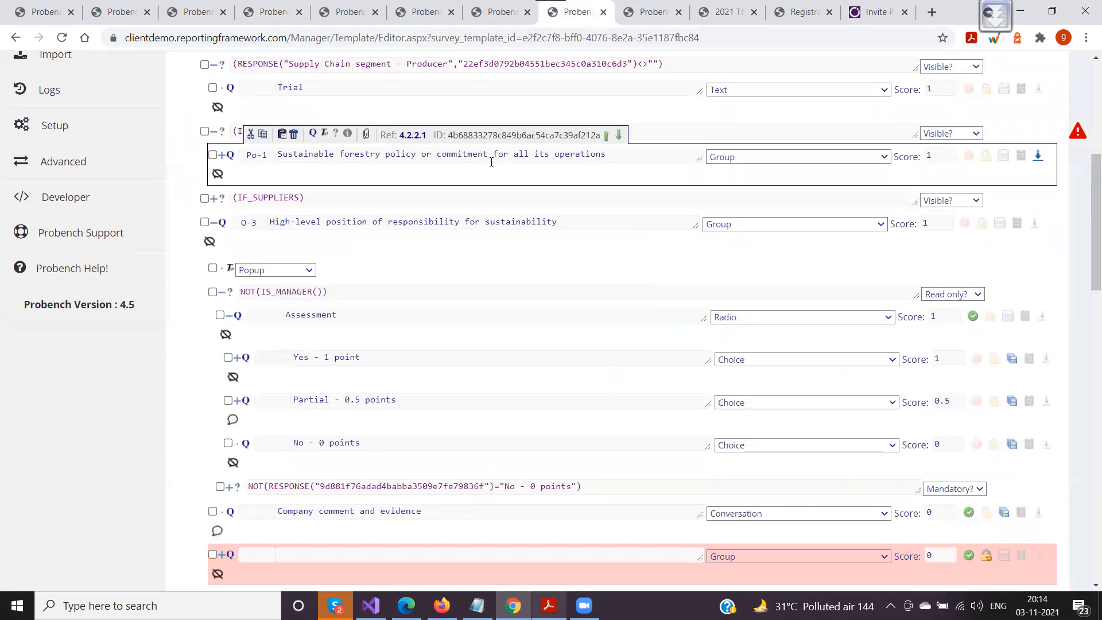
Search the response logs by the Assessment node ID, leaving Yes - 1 point (13:15) and No - 0 points (13:25)
click(257, 12)
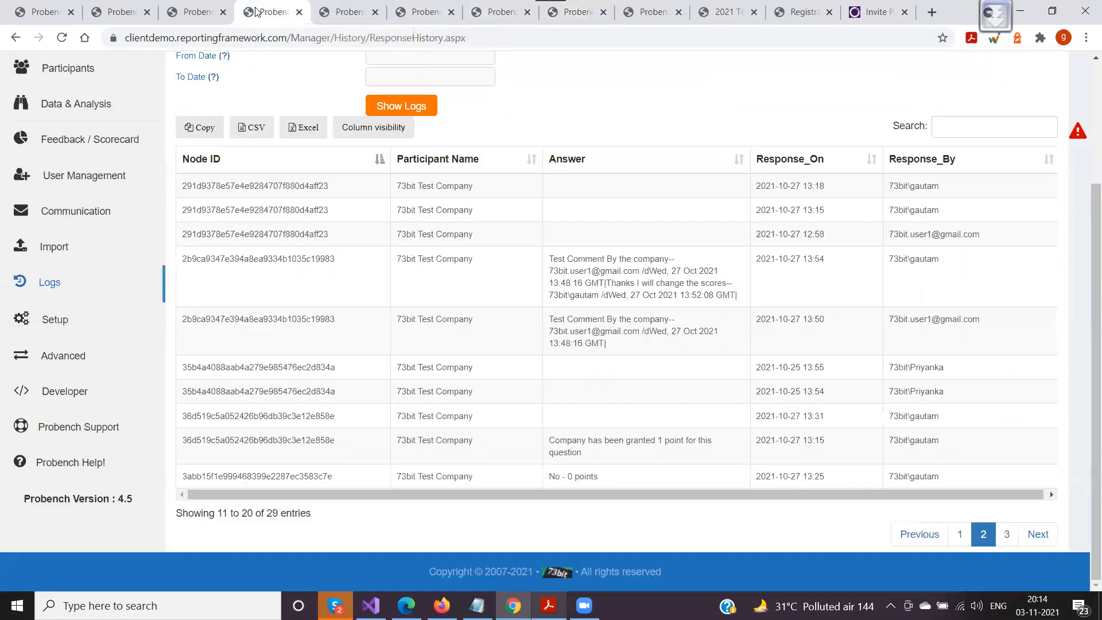
click(952, 126)
key(ctrl+v)
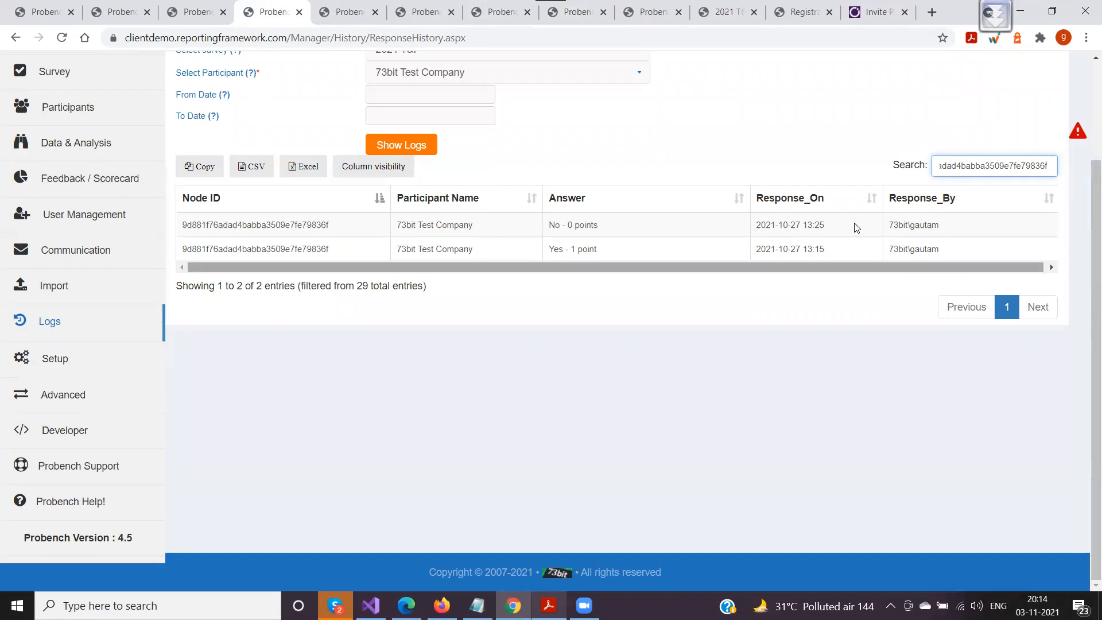
drag(833, 253, 754, 251)
drag(605, 251, 538, 251)
drag(832, 227, 753, 226)
drag(611, 229, 547, 225)
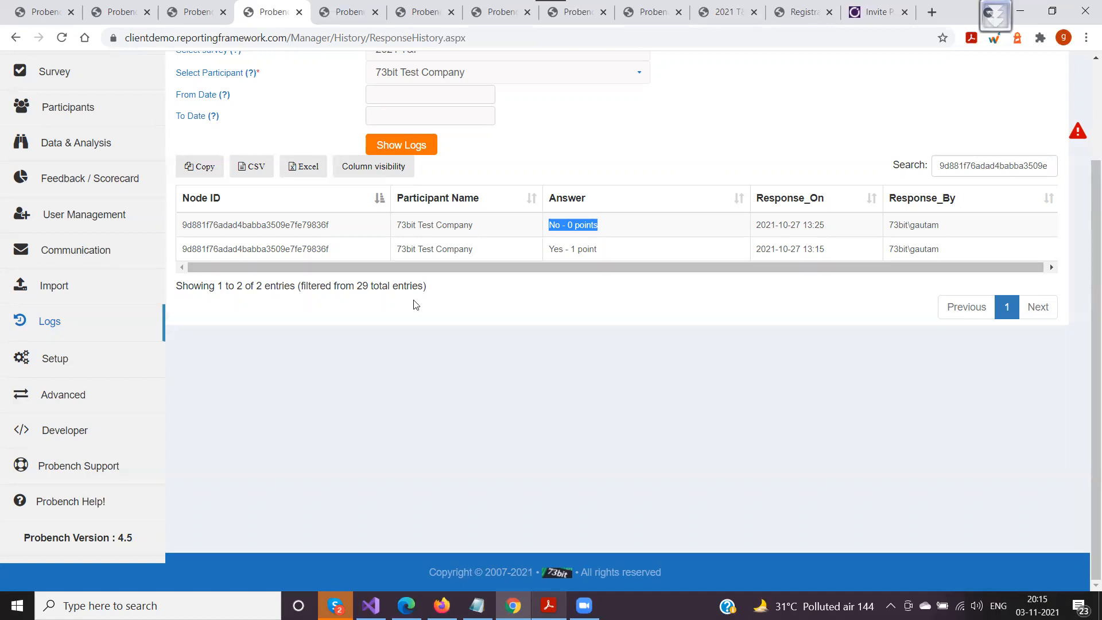
scroll(399, 303, up, 2)
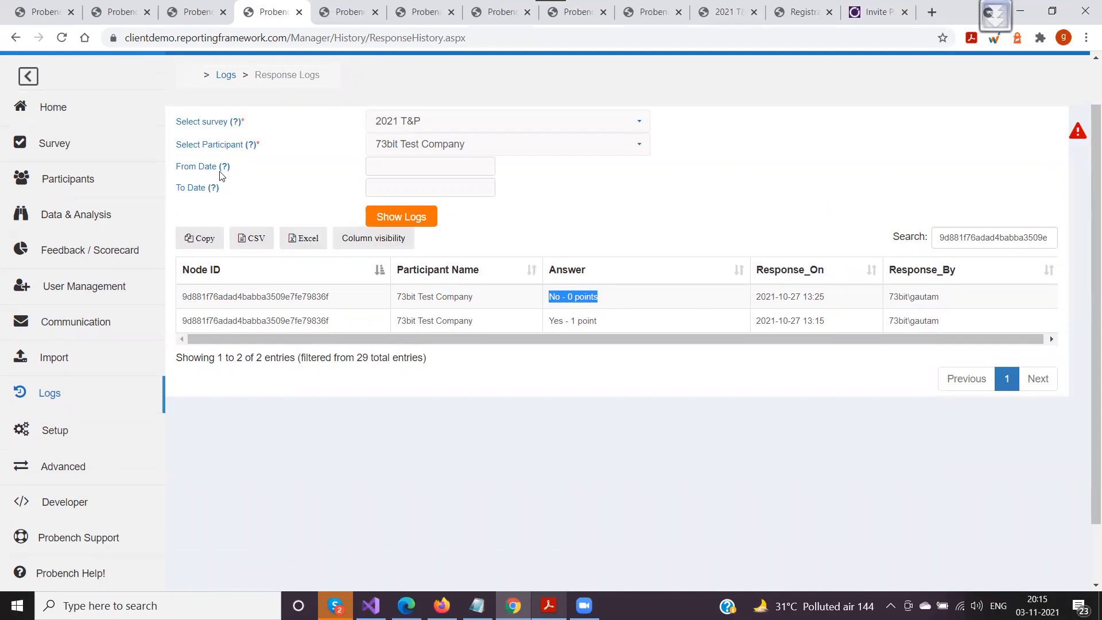
drag(176, 119, 249, 189)
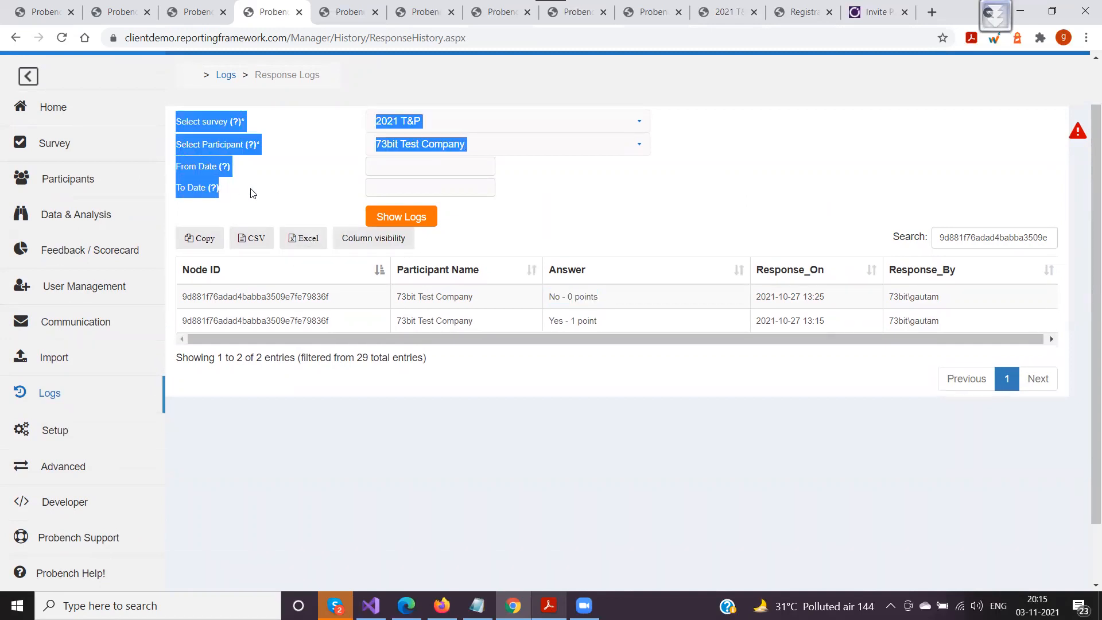
click(267, 190)
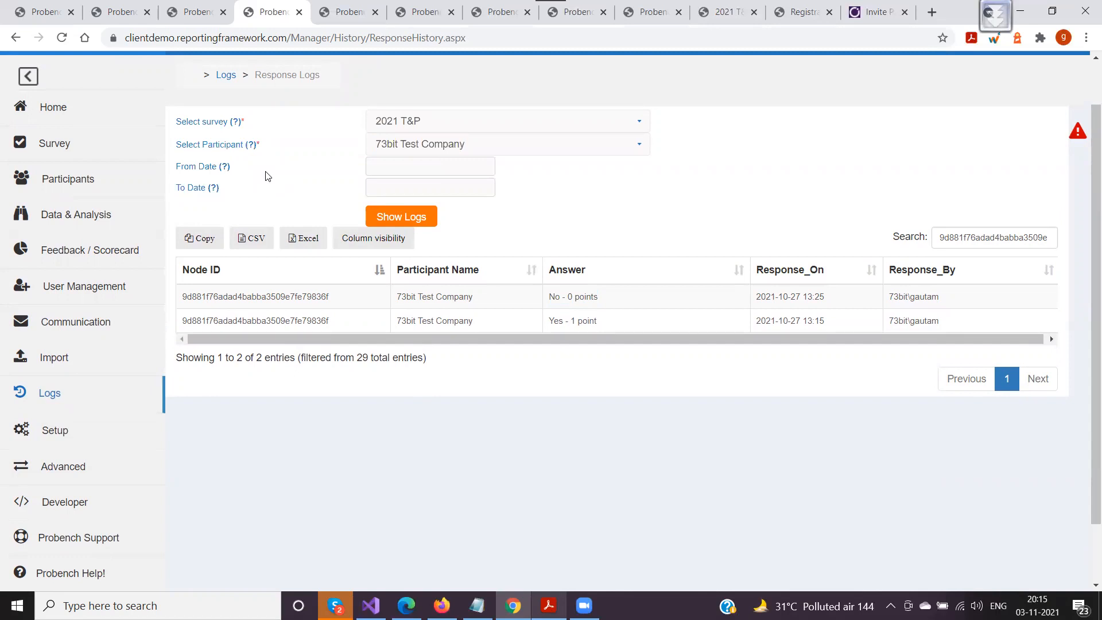
click(398, 166)
click(351, 173)
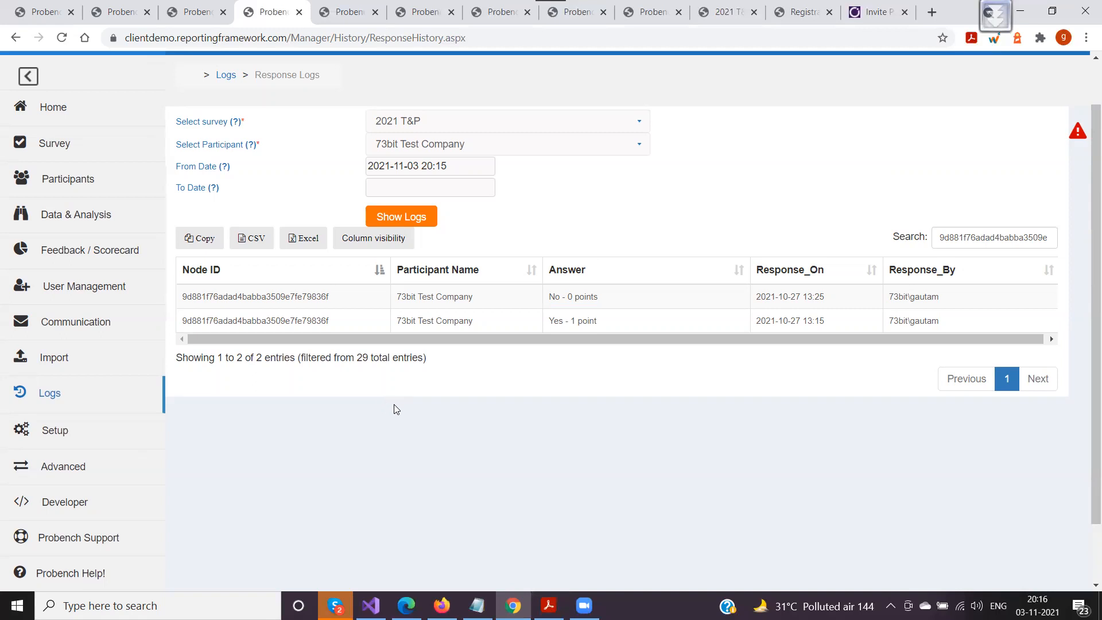
scroll(555, 387, up, 1)
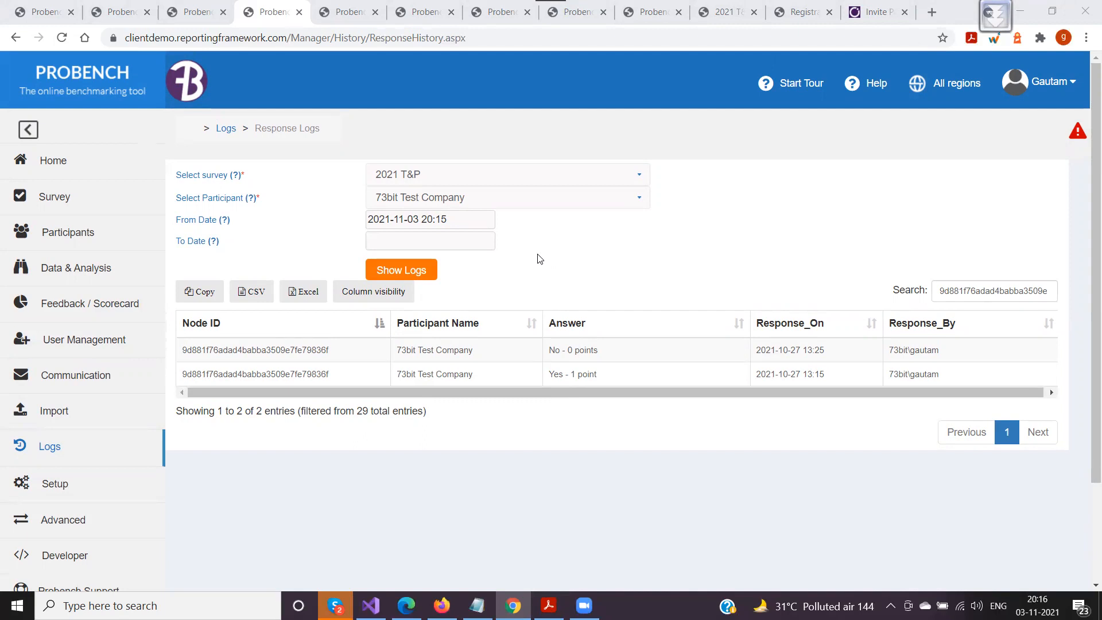
scroll(84, 343, down, 2)
click(69, 327)
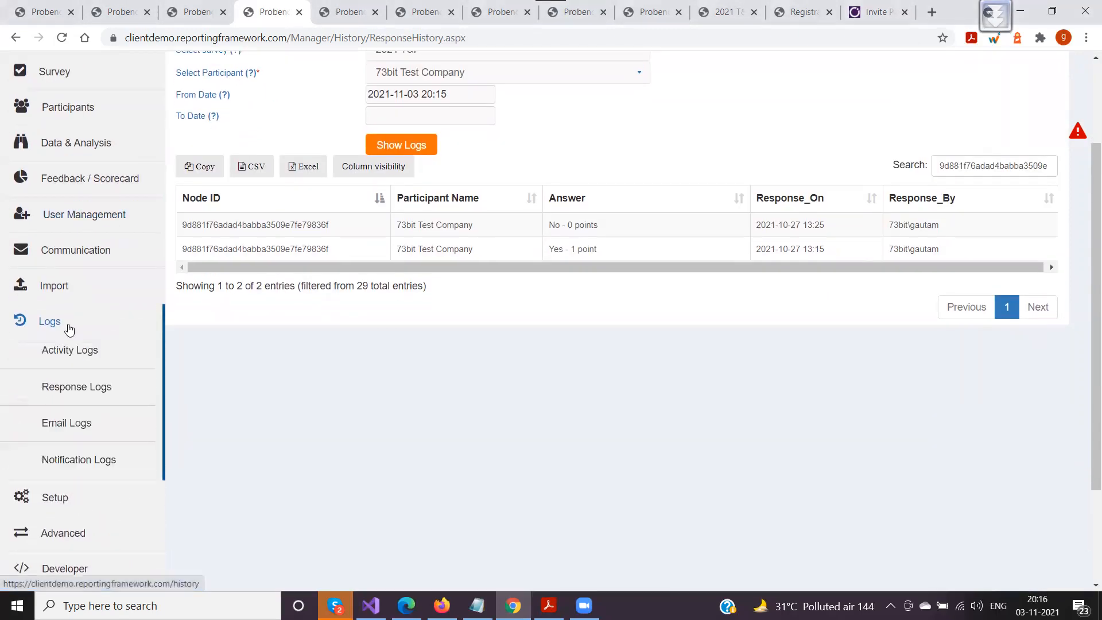
Open Email Logs and search by row 2's recipient address, leaving one Shared Link email from 2021-10-27
click(57, 425)
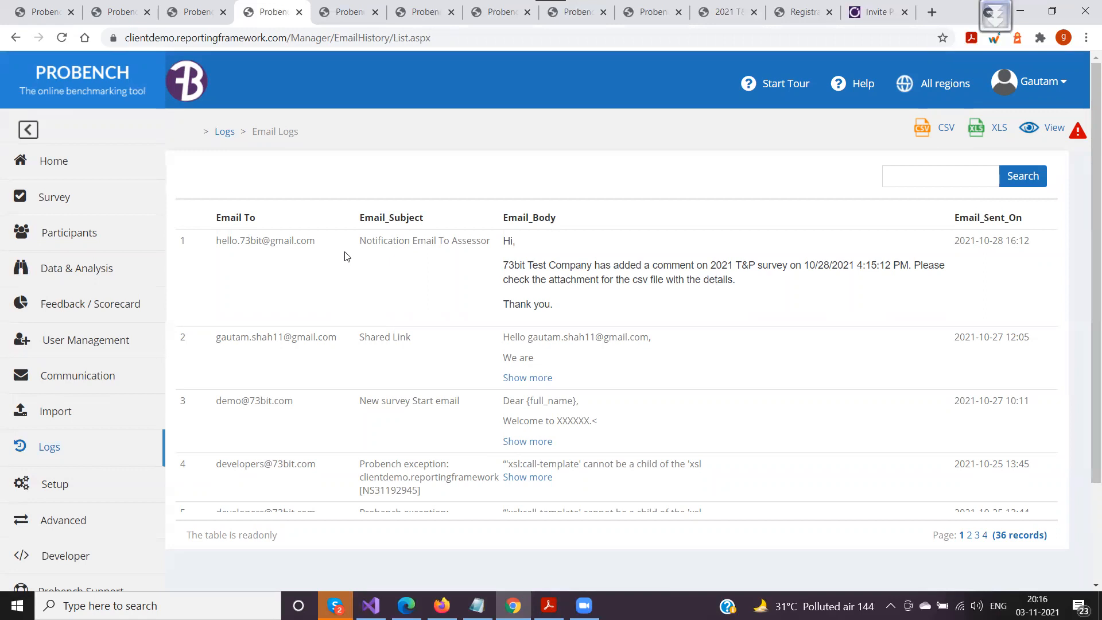
drag(344, 343, 228, 343)
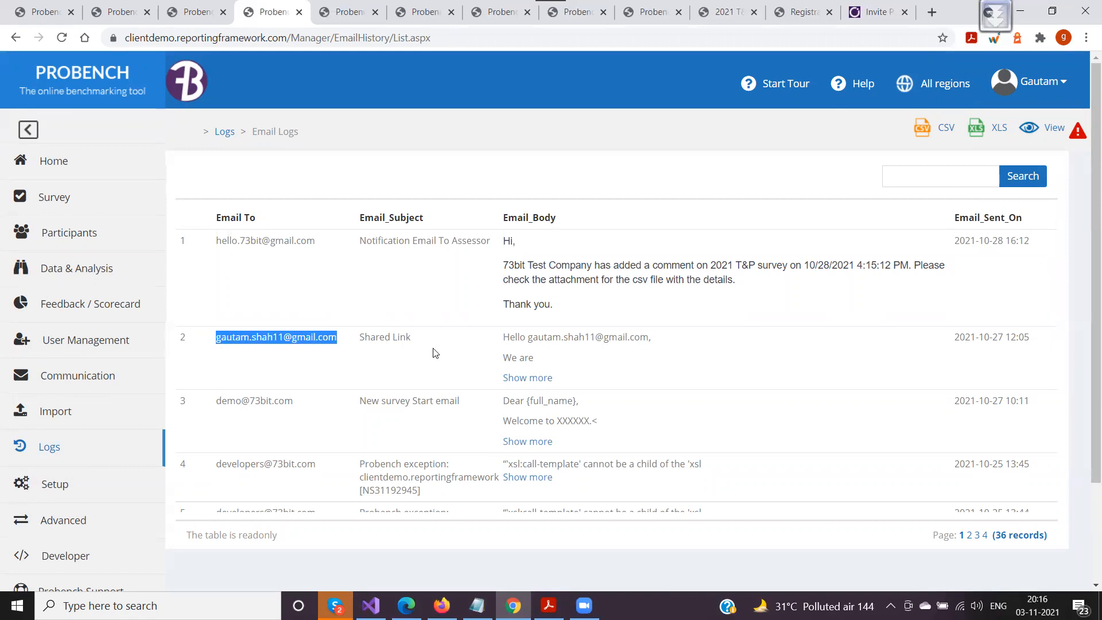
click(906, 178)
key(ctrl+v)
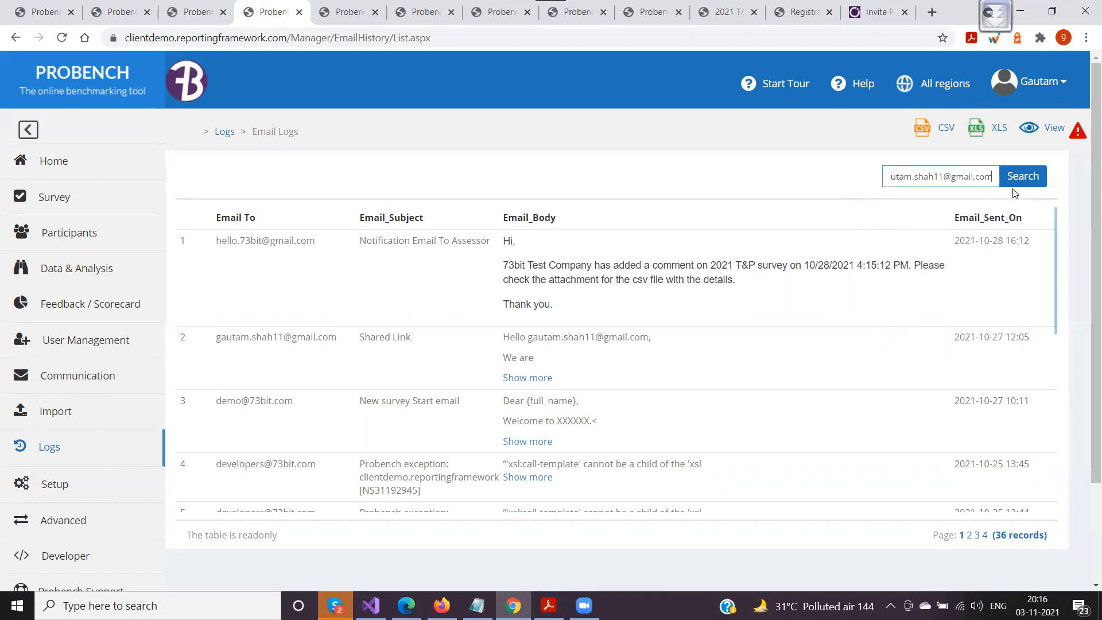
click(1021, 179)
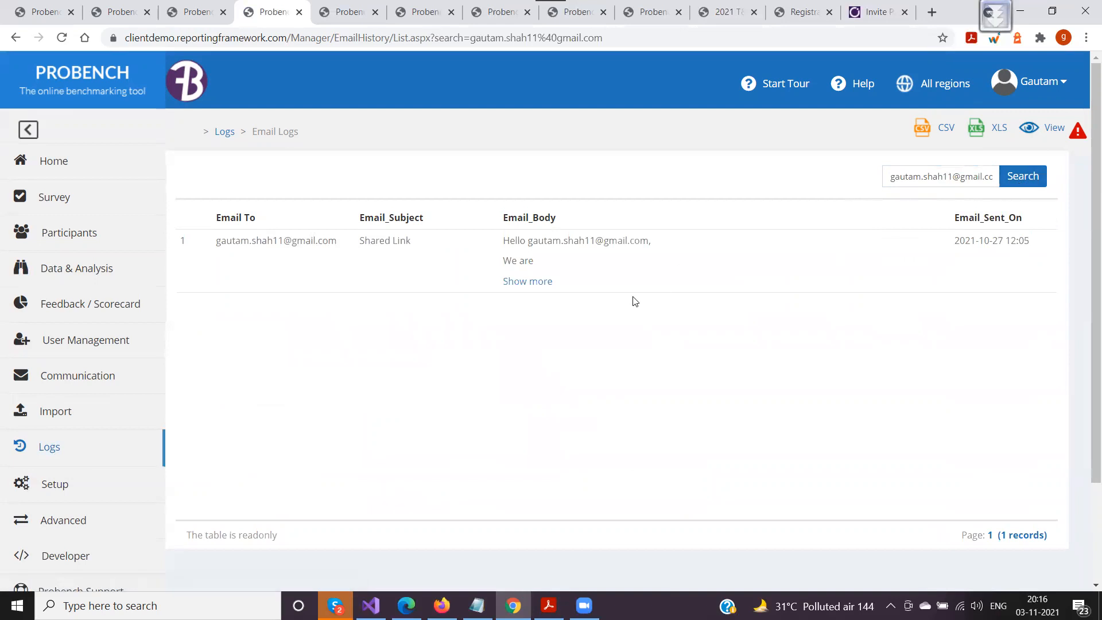
Expand the Shared Link email's body to read its message and three survey question links
click(537, 281)
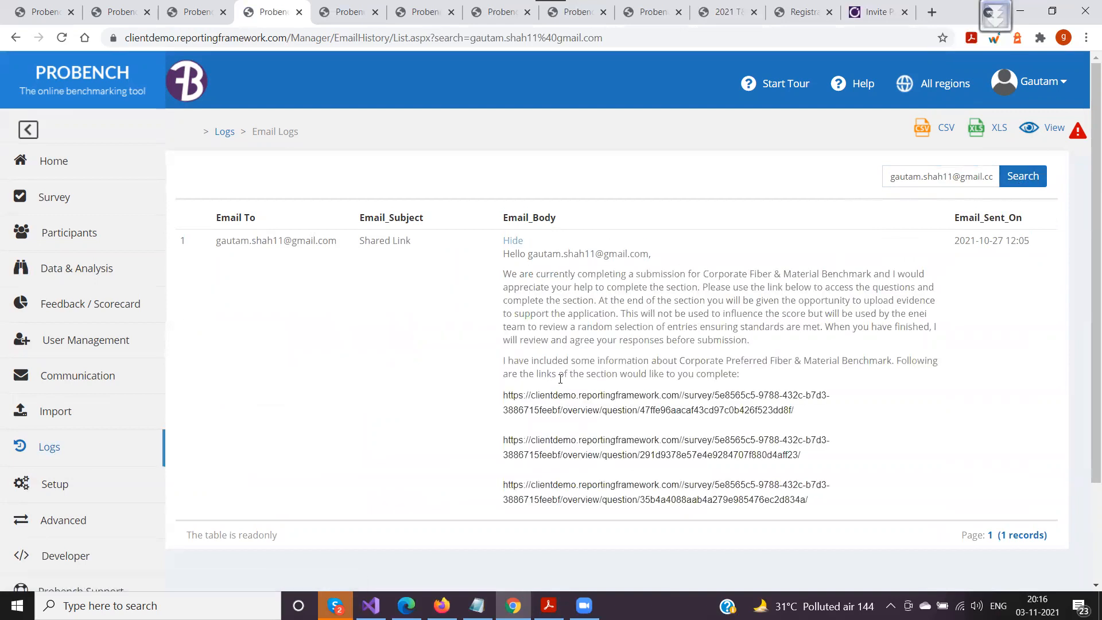
scroll(552, 437, down, 1)
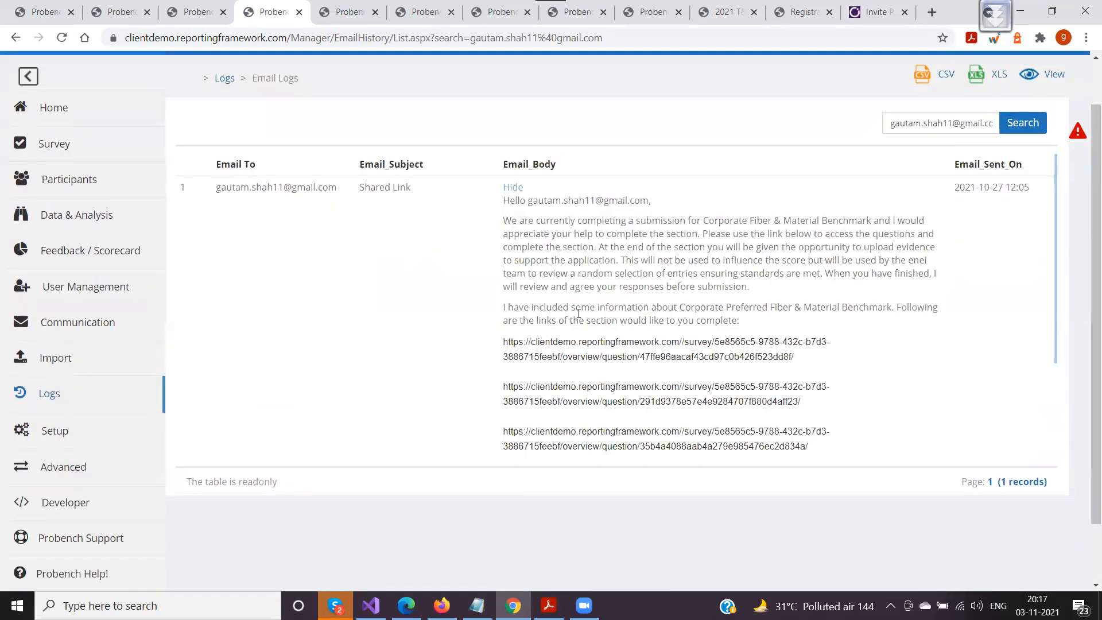
scroll(551, 296, down, 1)
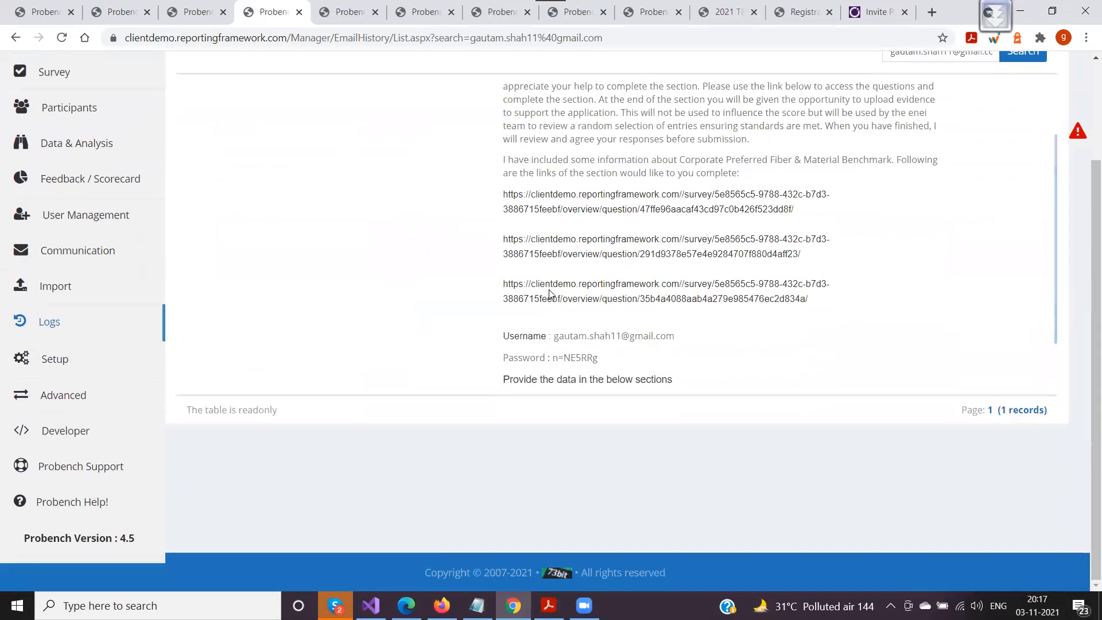
scroll(304, 292, up, 2)
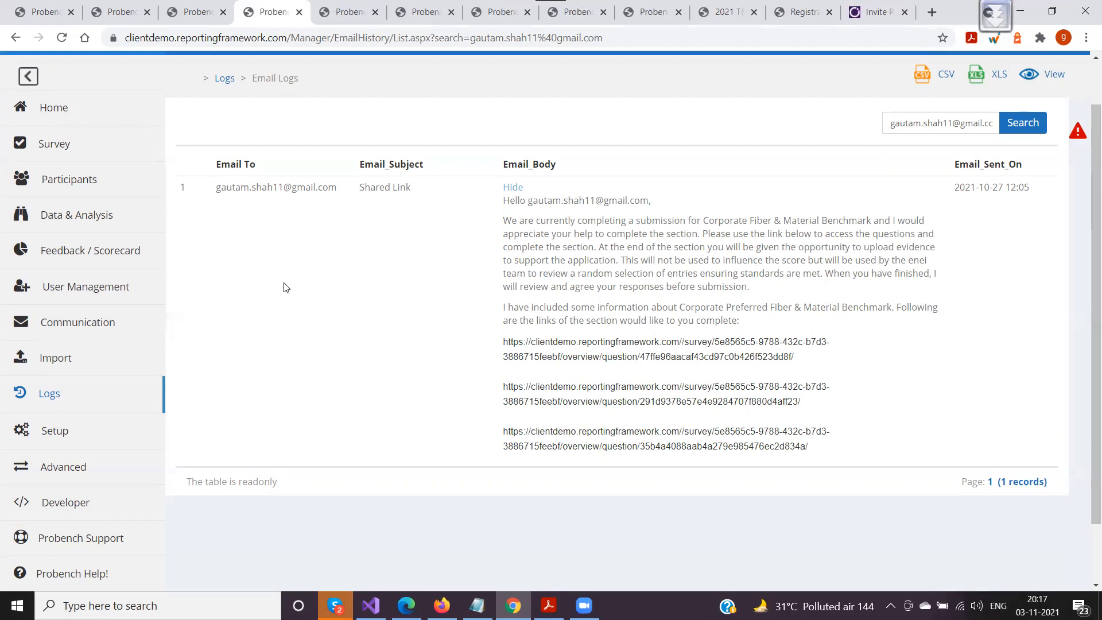
click(892, 125)
Search the Email Logs by the copied 'Shared Link' subject
drag(527, 228, 787, 418)
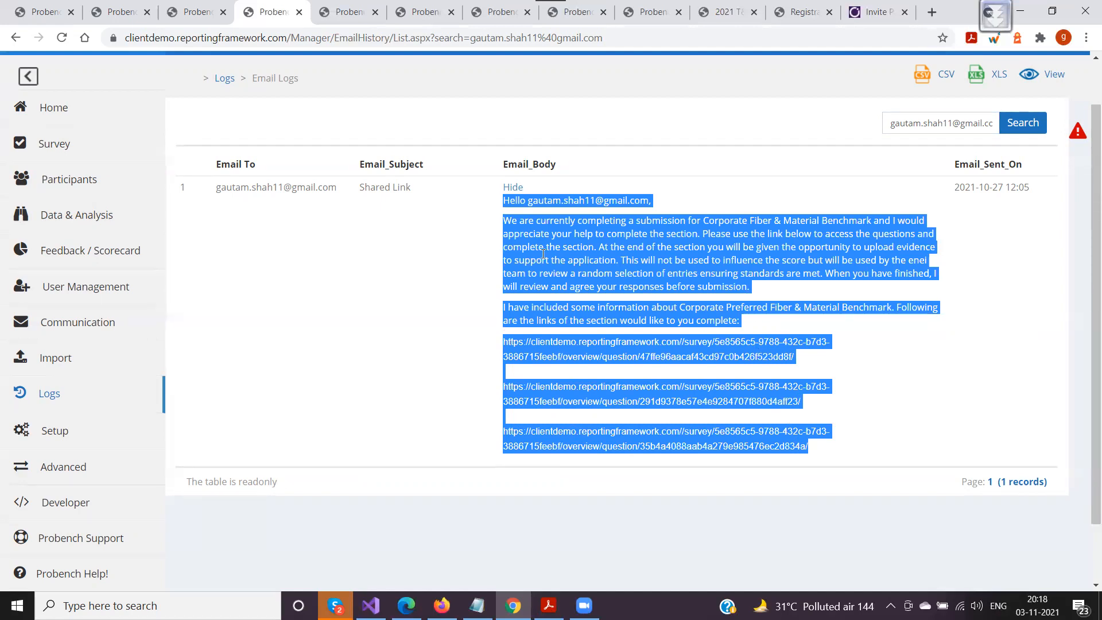
drag(361, 187, 423, 187)
key(ctrl+c)
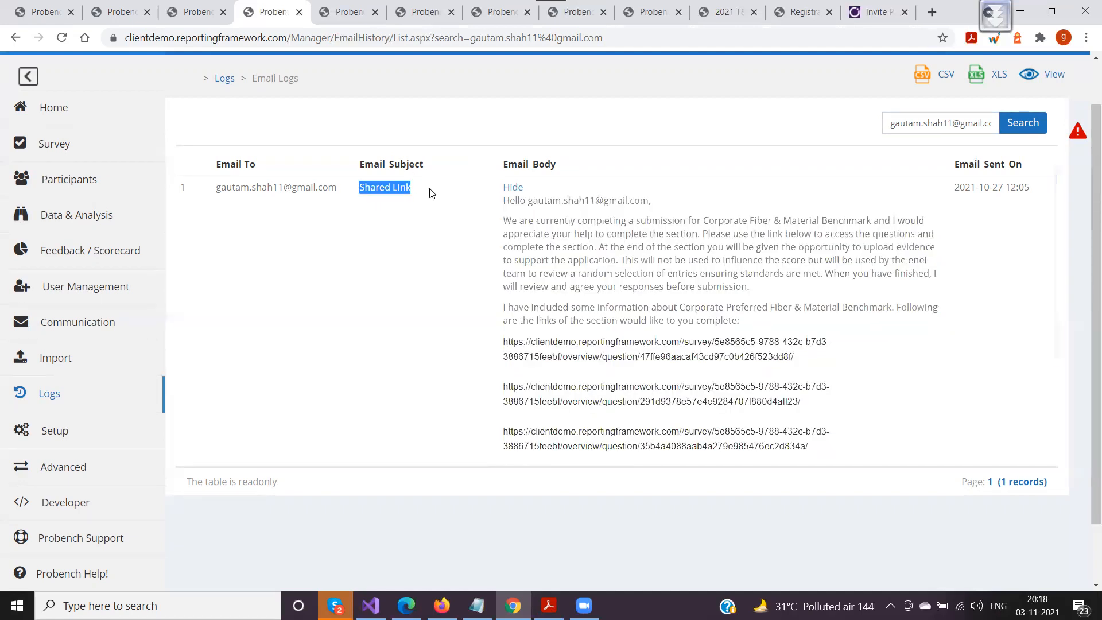
click(894, 122)
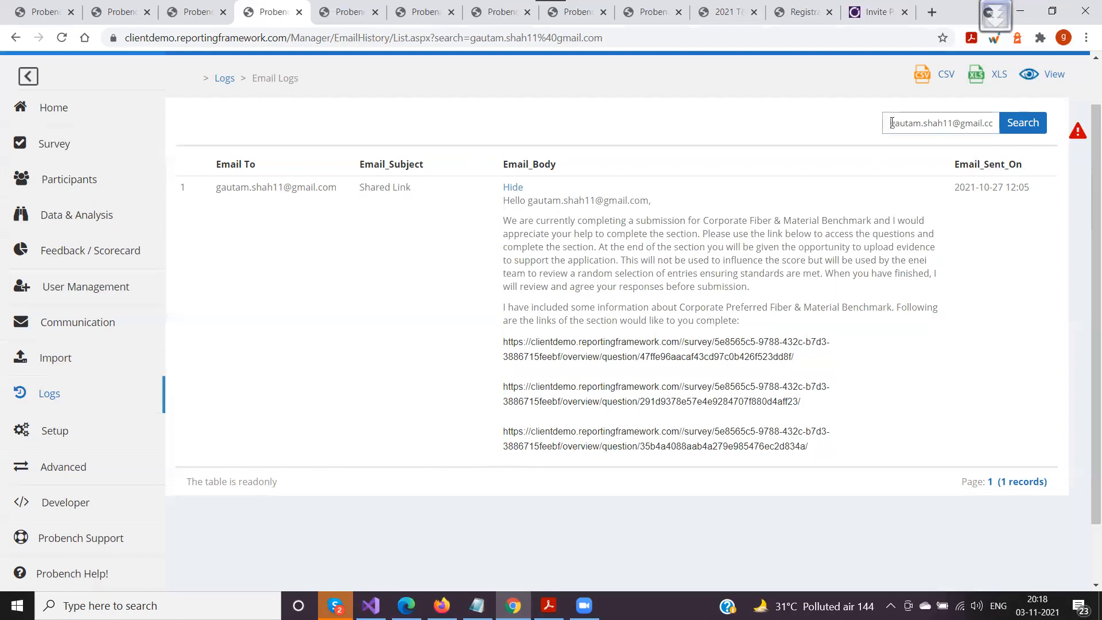
key(ctrl+a)
key(ctrl+v)
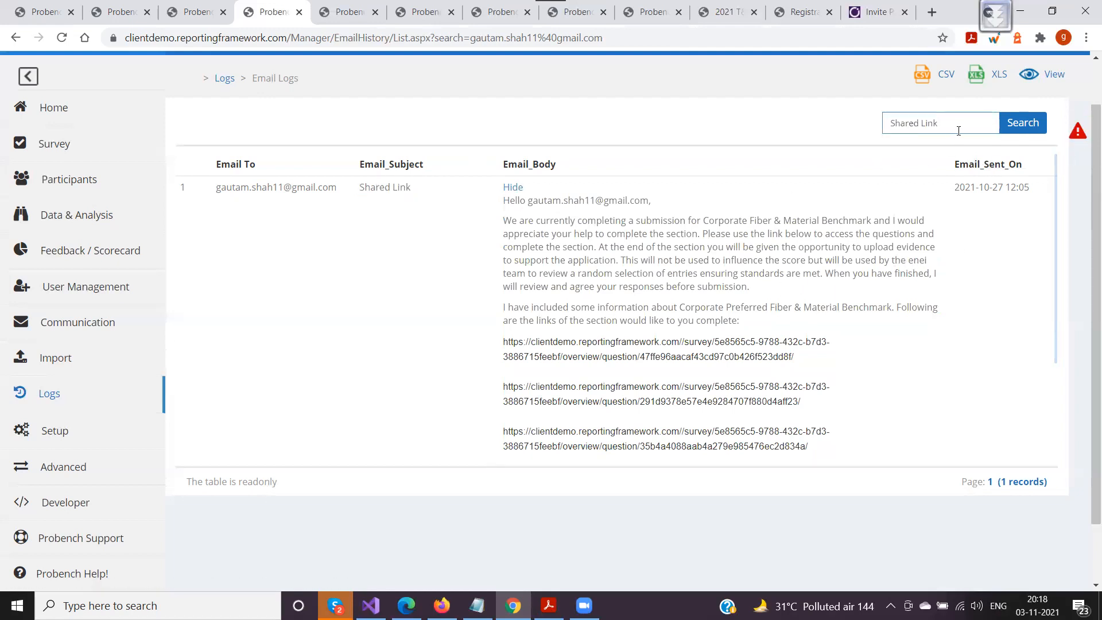
click(1019, 132)
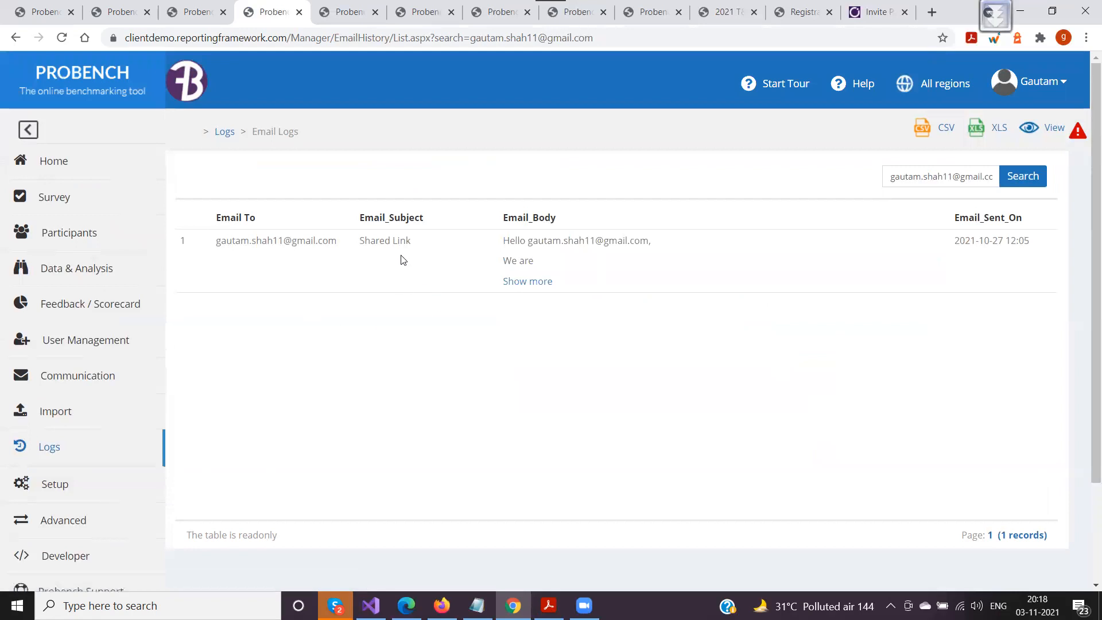
Clear the search box and the URL search query, reloading the unfiltered Email Logs
click(891, 177)
key(ctrl+a)
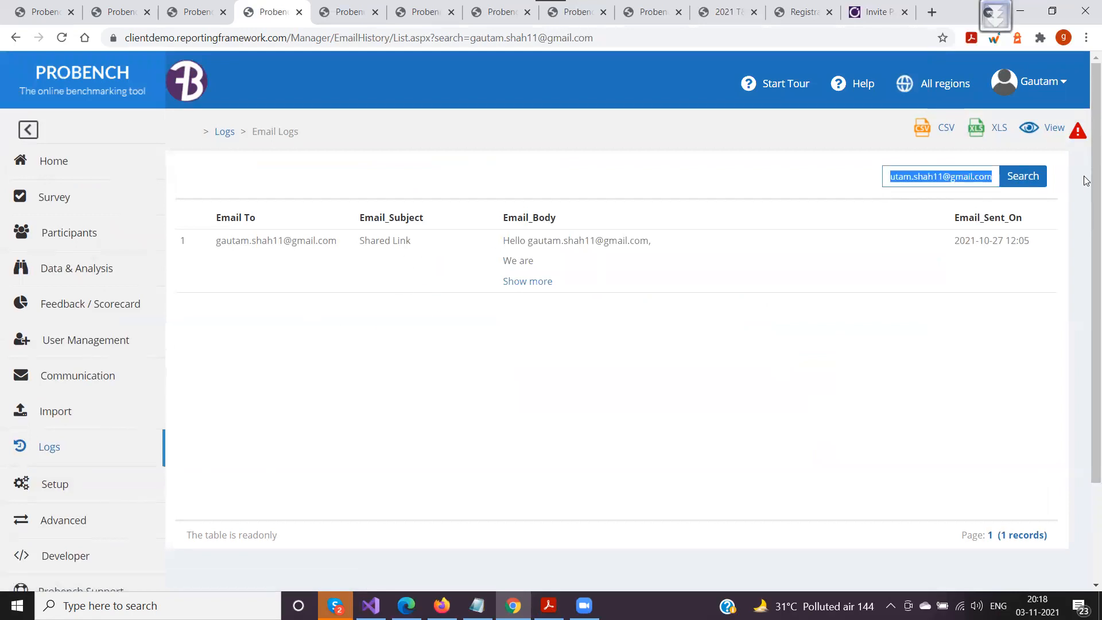
key(BackSpace)
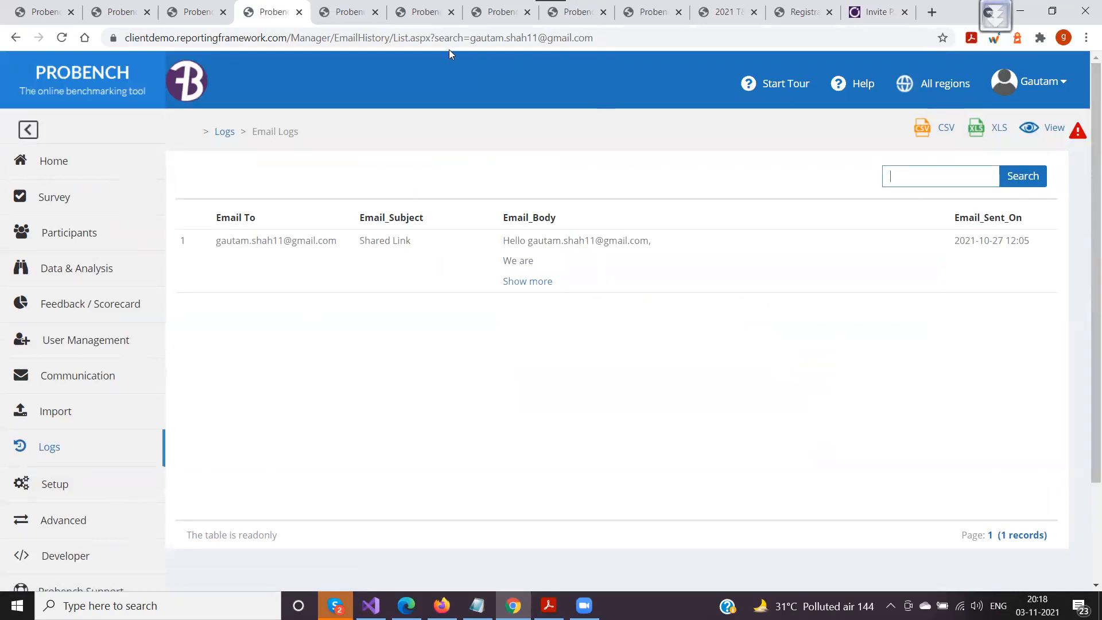
drag(434, 38, 636, 38)
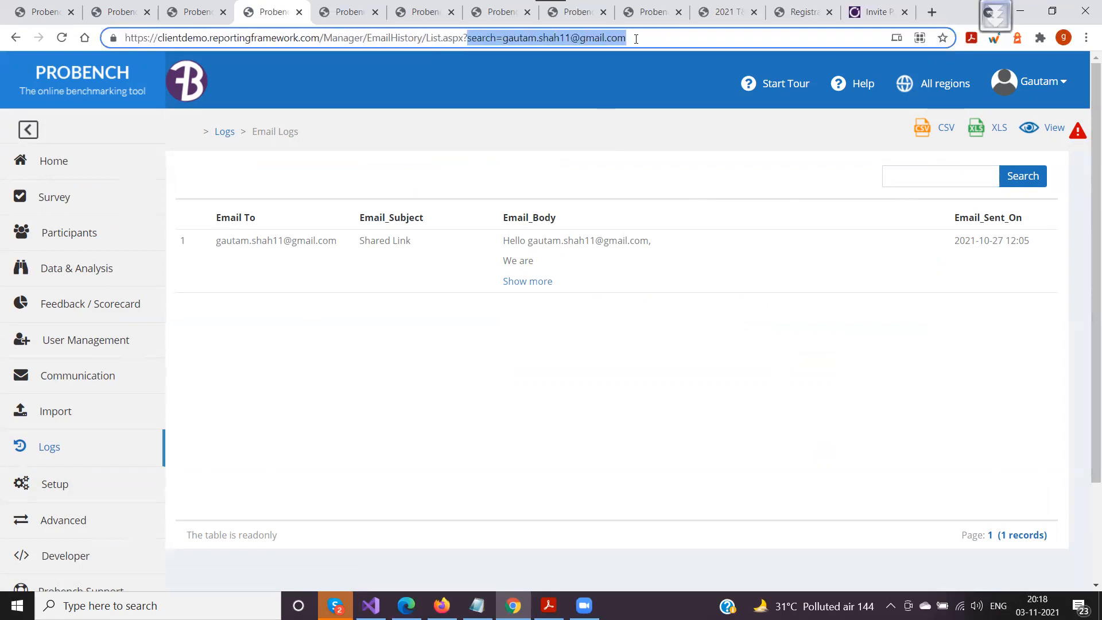
key(BackSpace)
key(Return)
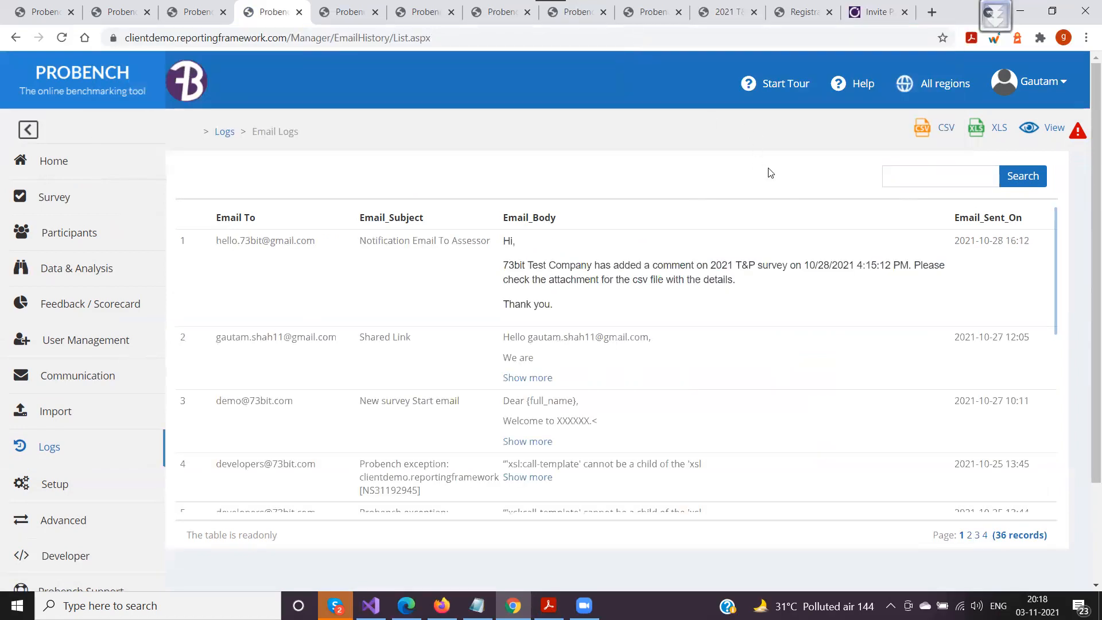
Search the Email Logs for 'Forgot', which returns 0 records, then delete the term
click(914, 178)
text(Forgot)
key(Return)
double_click(905, 176)
key(BackSpace)
Reload the full Email Logs and go to page 2 of the records
key(Return)
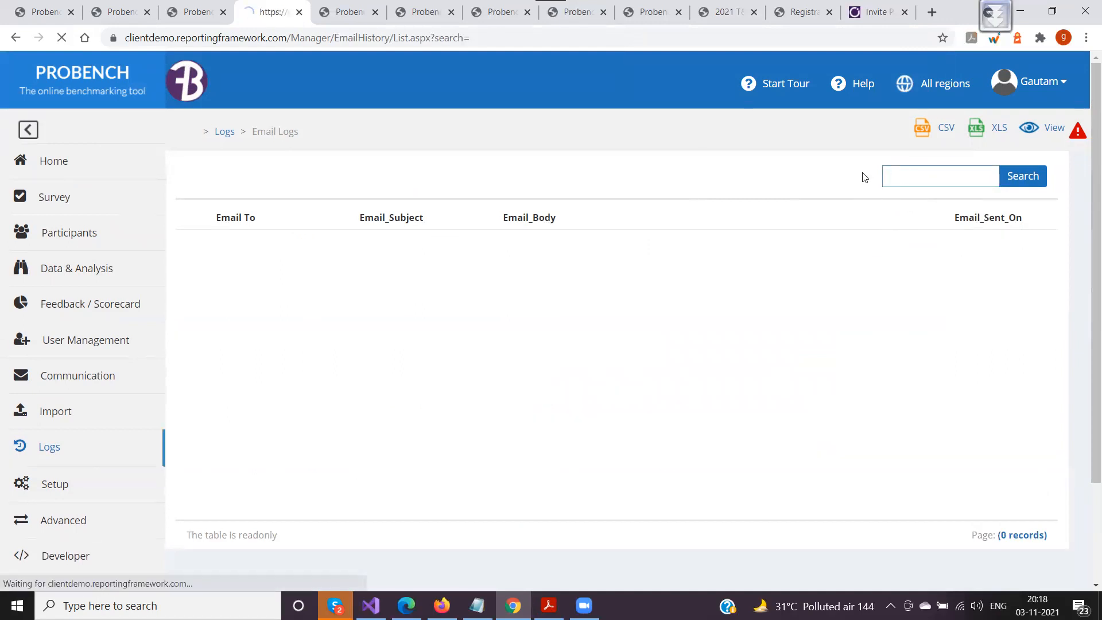
scroll(469, 411, down, 3)
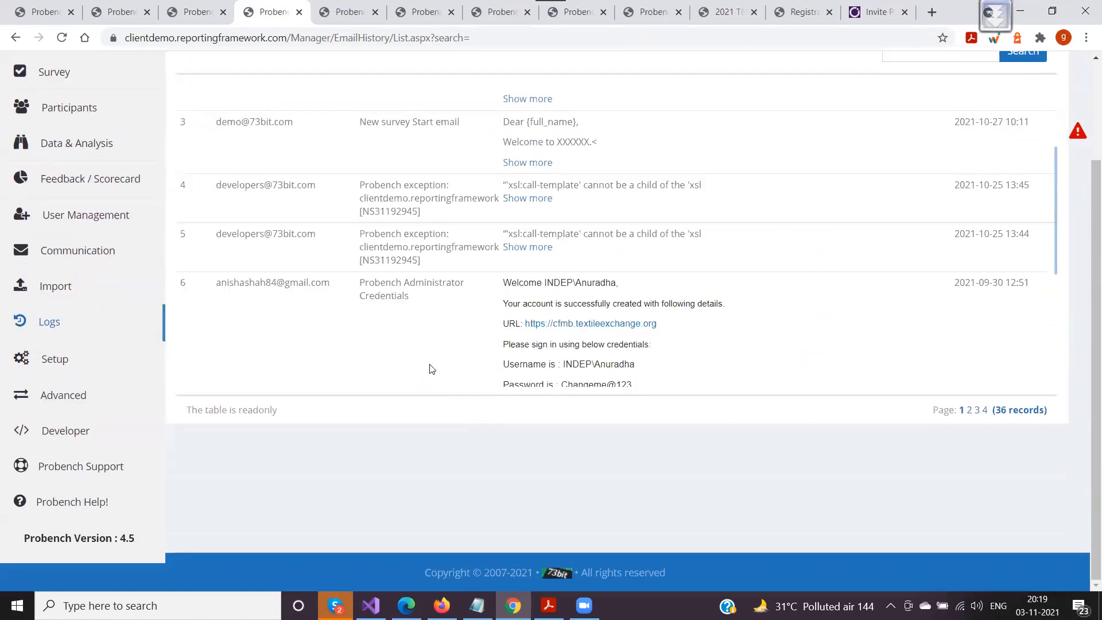
scroll(402, 287, up, 5)
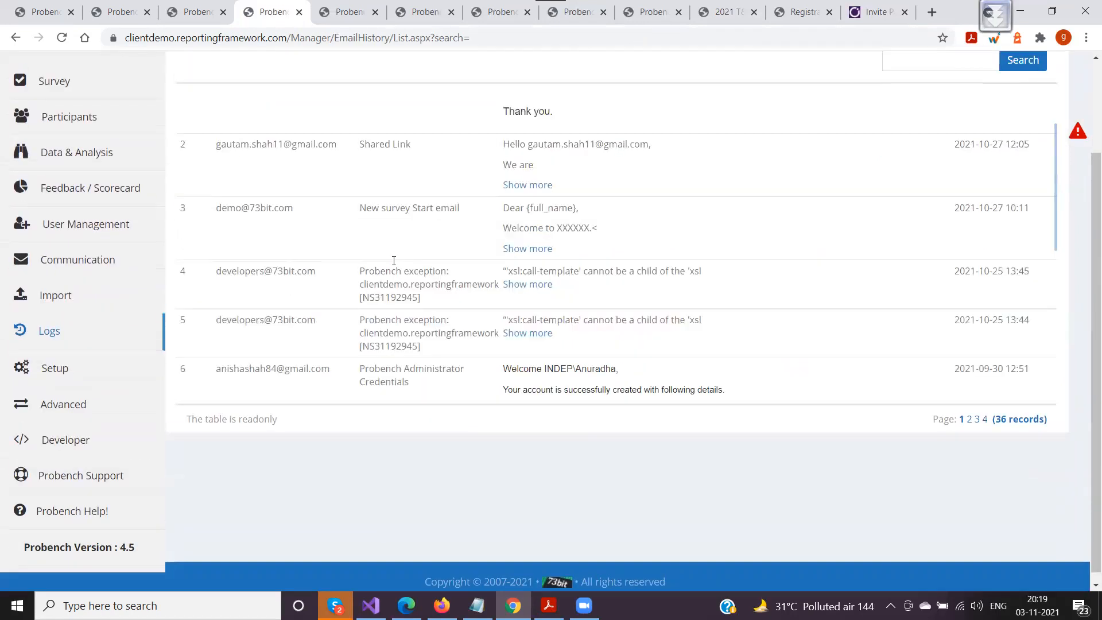
scroll(392, 261, down, 6)
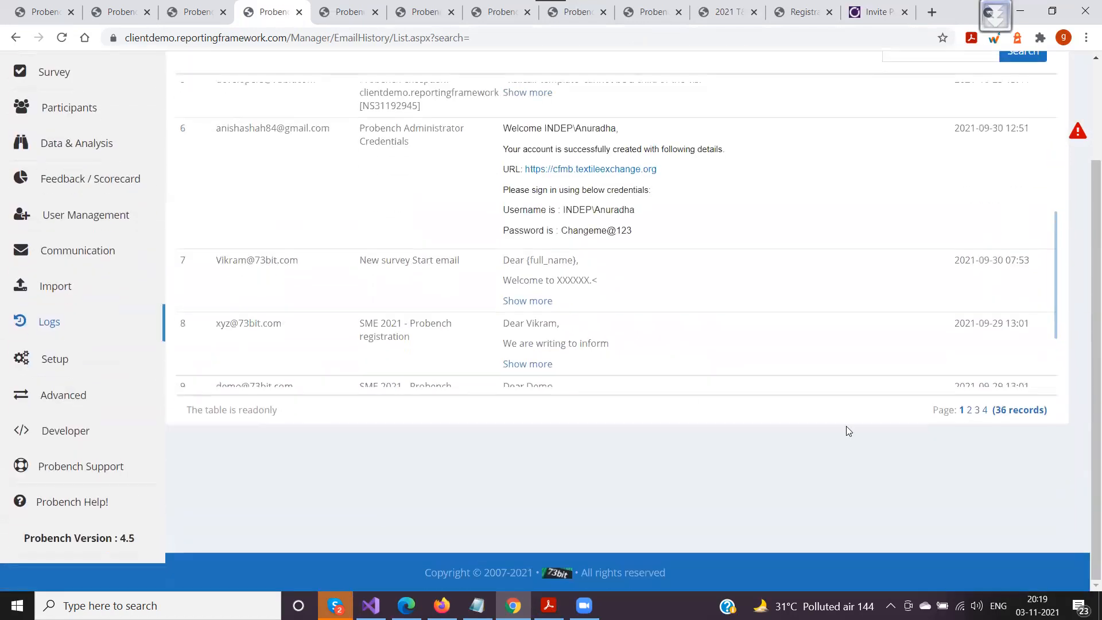
click(968, 411)
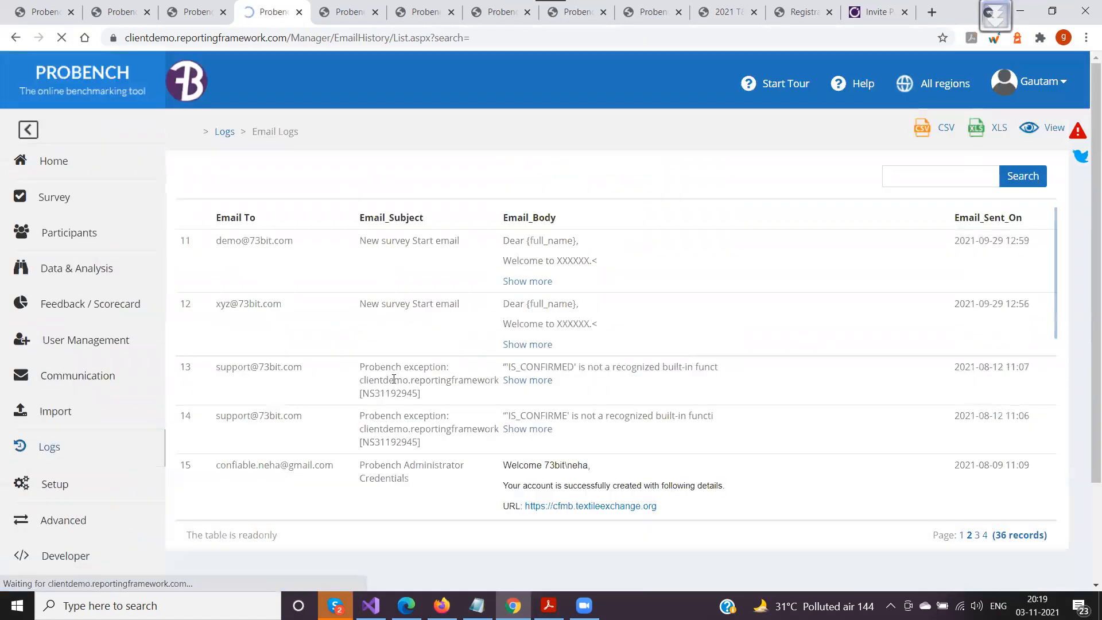
Search the Email Logs for the subject 'New survey Start email'
drag(468, 245, 353, 244)
key(ctrl+c)
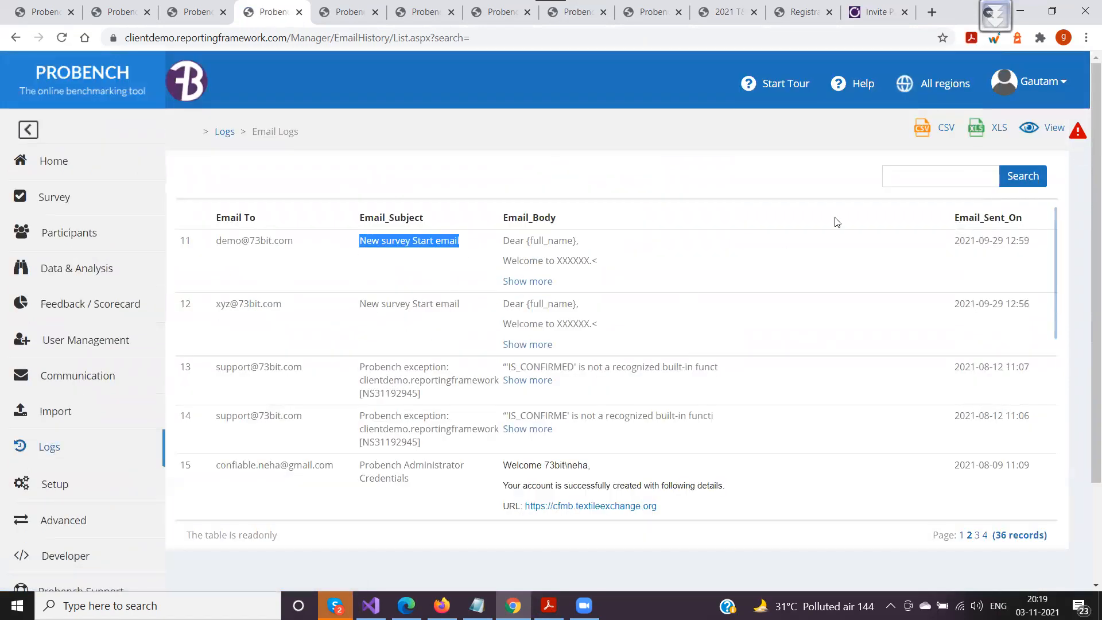
click(926, 179)
key(ctrl+v)
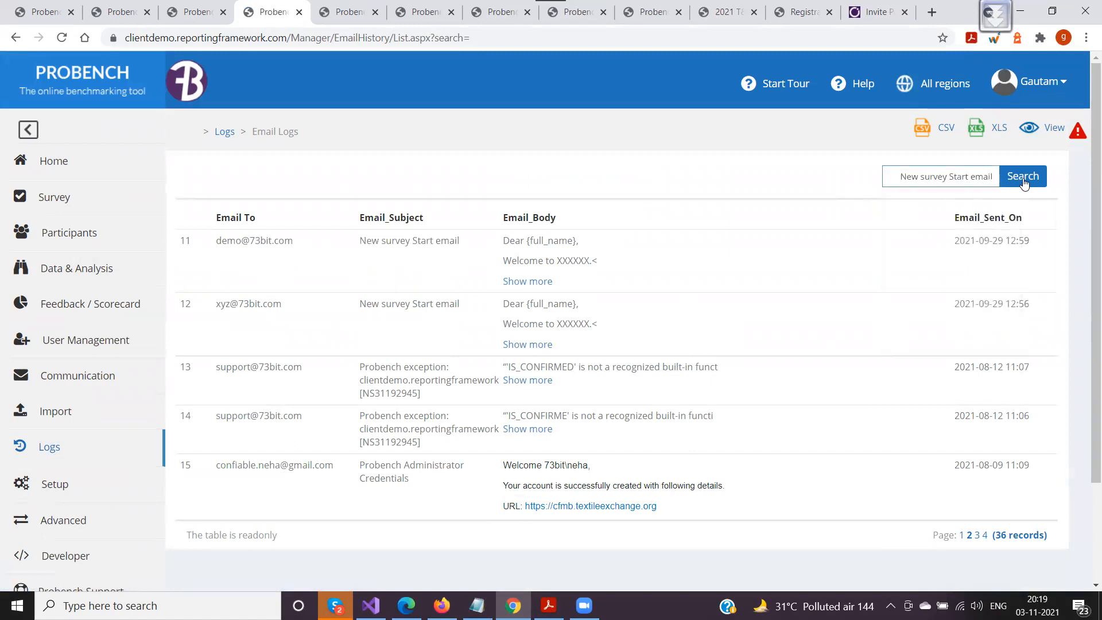
key(Home)
key(Delete)
key(Delete)
text(N)
key(Return)
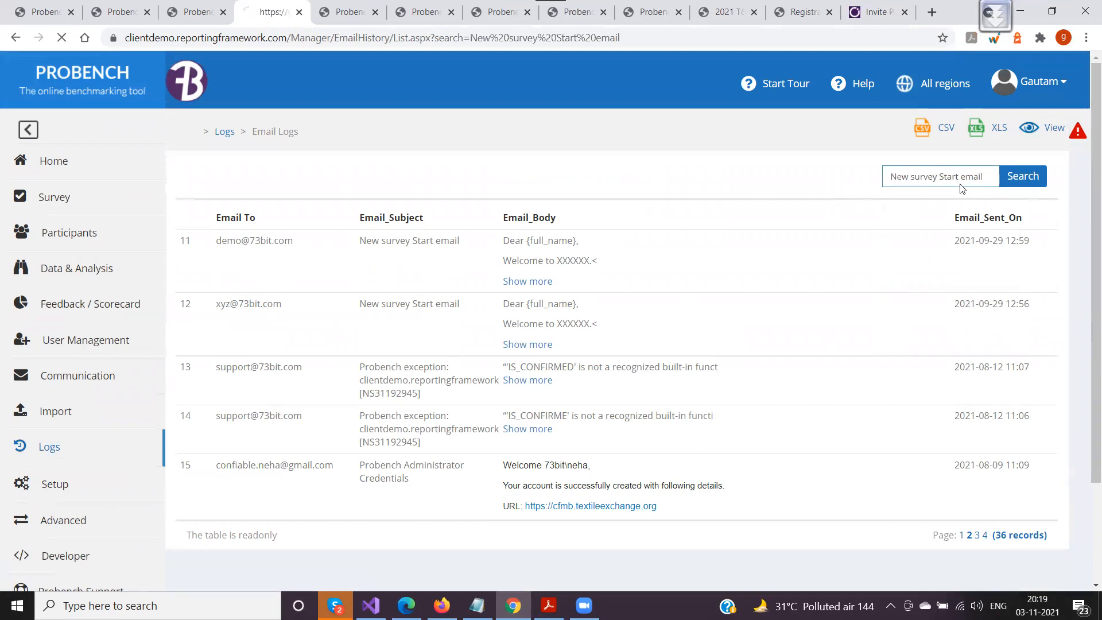
Expand and read the full bodies of the matching emails in rows 3 and 7
drag(352, 305, 468, 307)
click(463, 333)
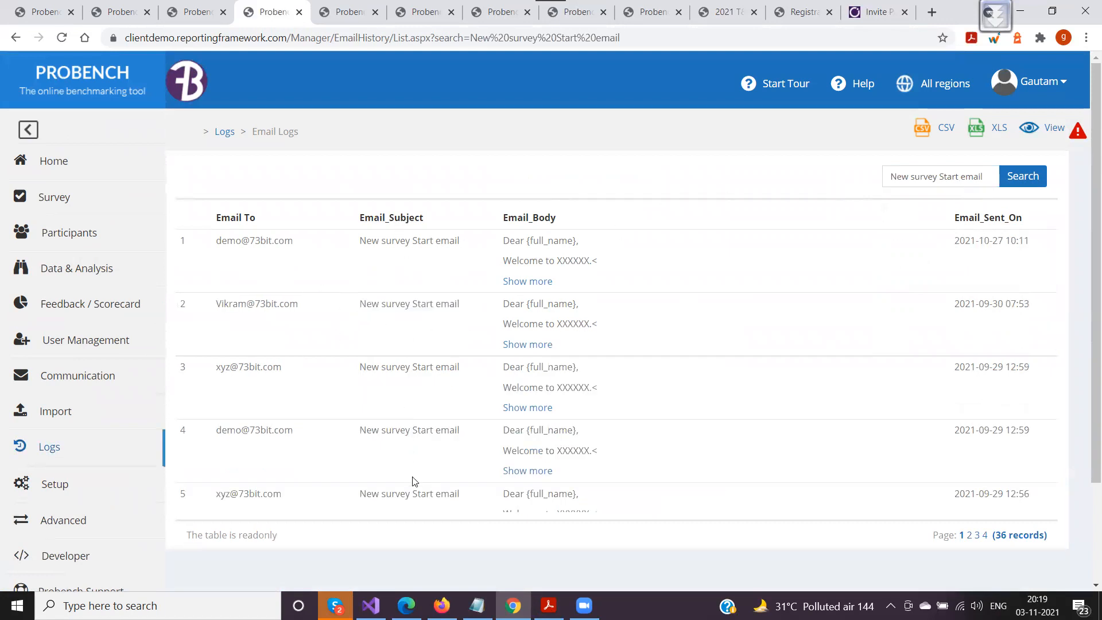
click(540, 407)
scroll(674, 380, down, 8)
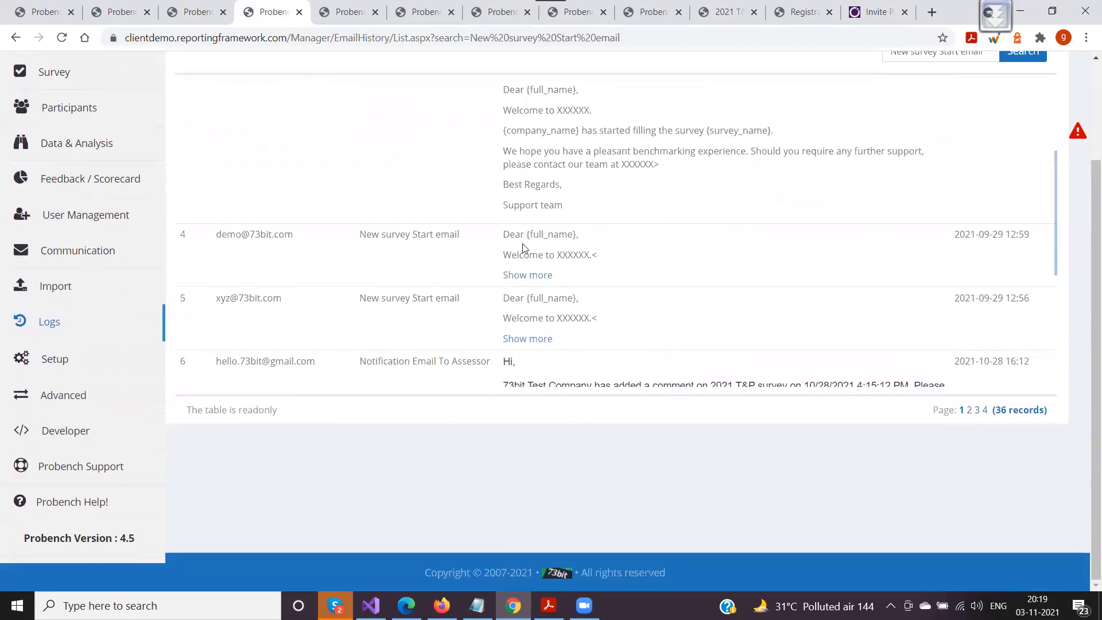
scroll(574, 247, up, 6)
scroll(577, 246, down, 6)
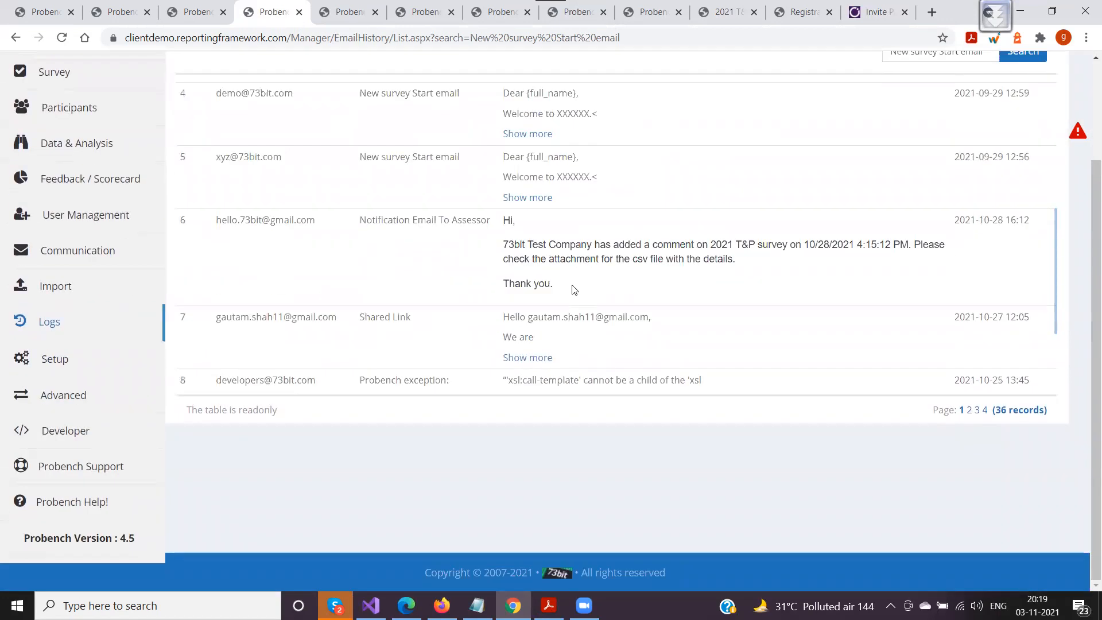
click(528, 360)
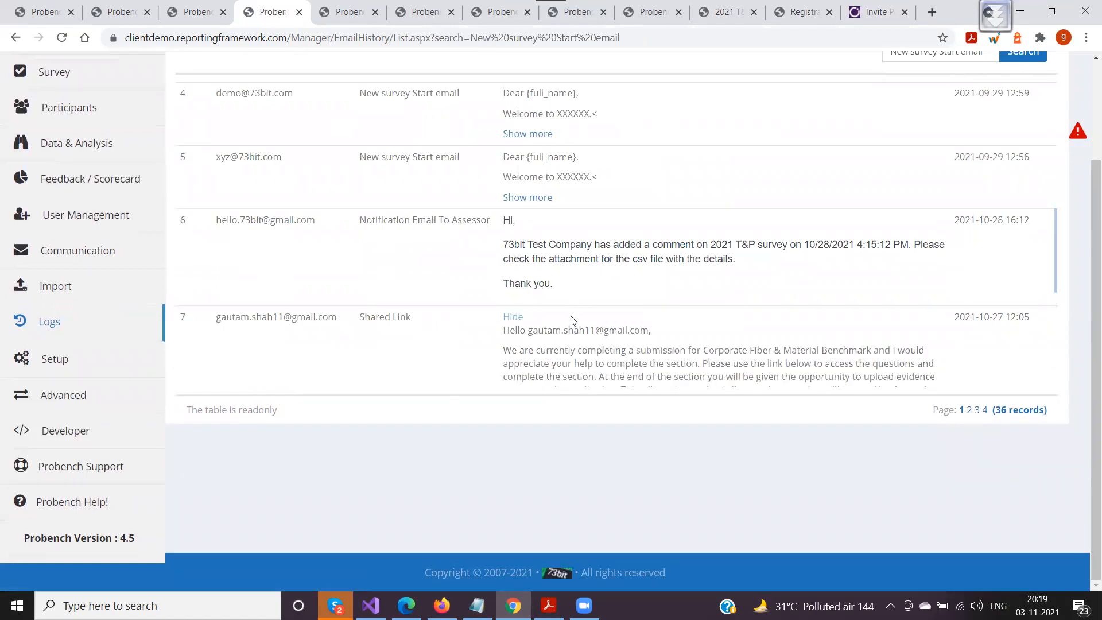
scroll(574, 315, down, 5)
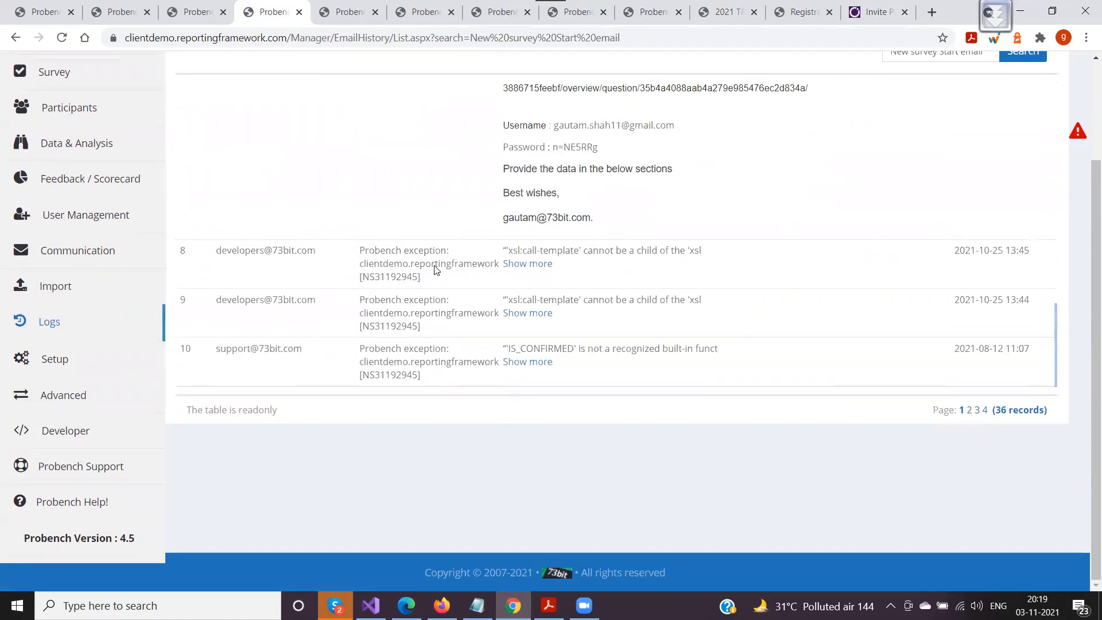
scroll(438, 270, up, 15)
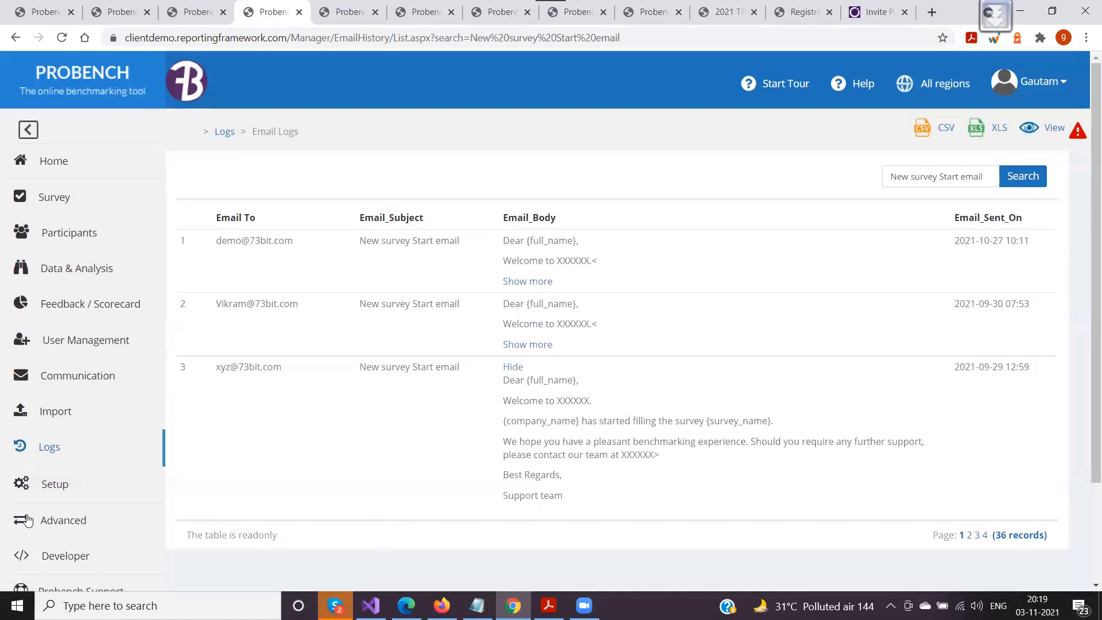
click(44, 448)
scroll(115, 436, down, 3)
Open Notification Logs, listing ten COMPLETED runs on page one of 24
click(94, 446)
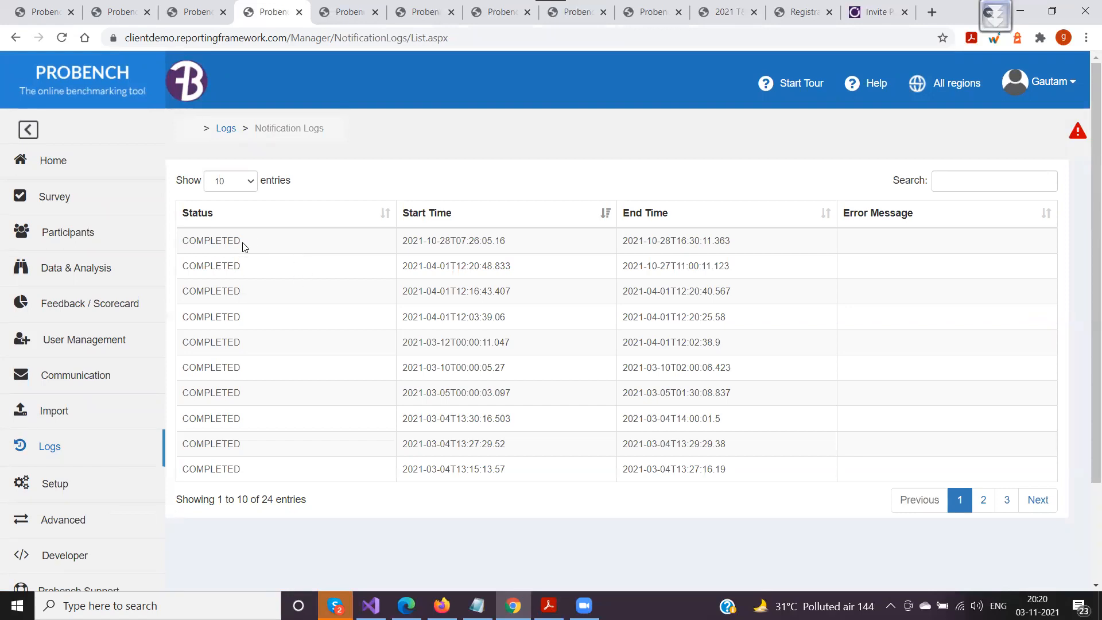
drag(241, 243, 184, 243)
Highlight the first run's COMPLETED status, review the runs, and expand the sidebar Logs submenu
click(293, 241)
drag(265, 241, 186, 242)
scroll(430, 313, down, 2)
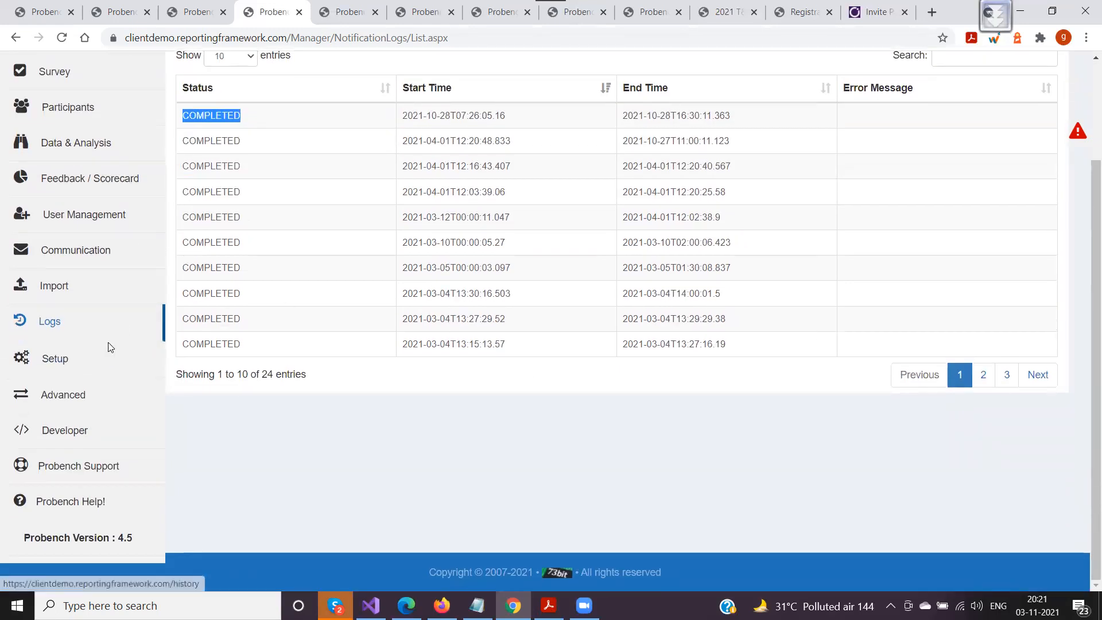
scroll(103, 357, up, 2)
scroll(106, 357, down, 2)
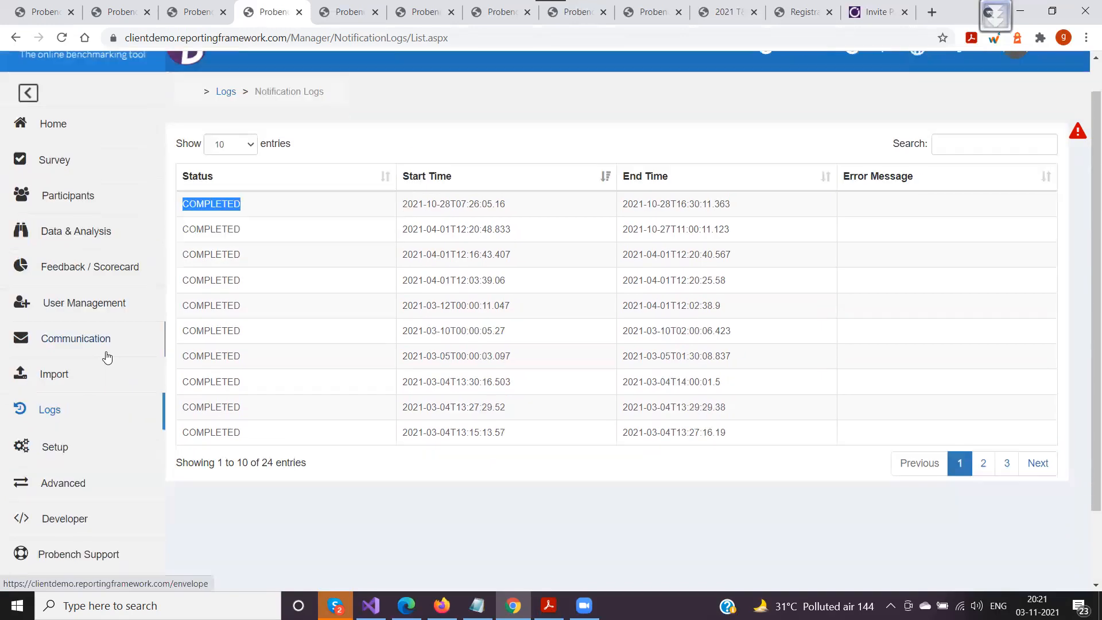
click(74, 377)
scroll(90, 391, down, 1)
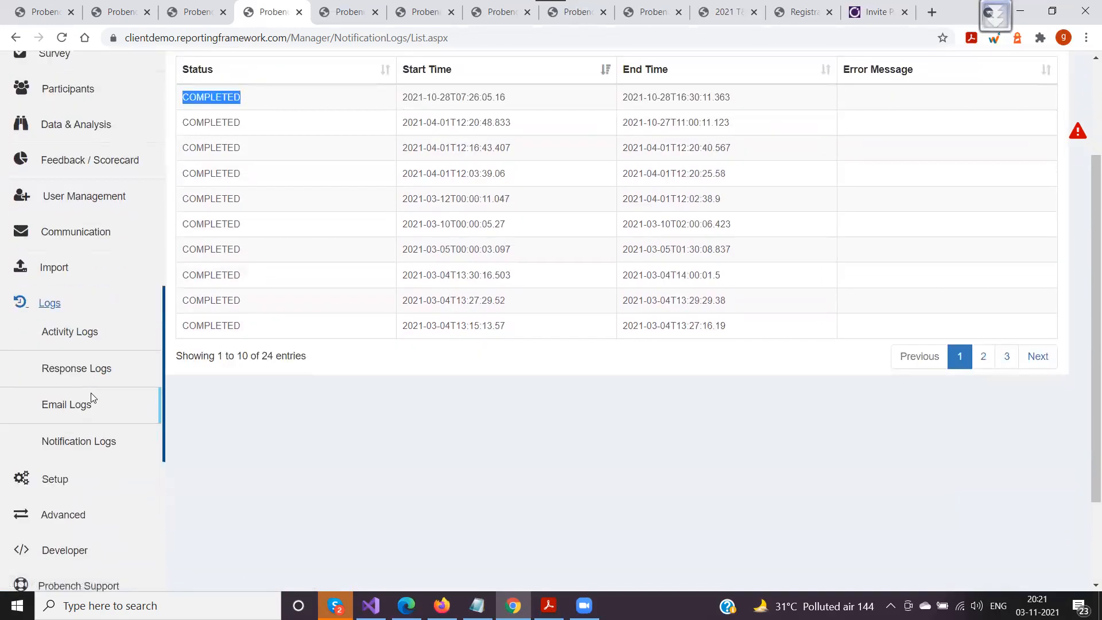